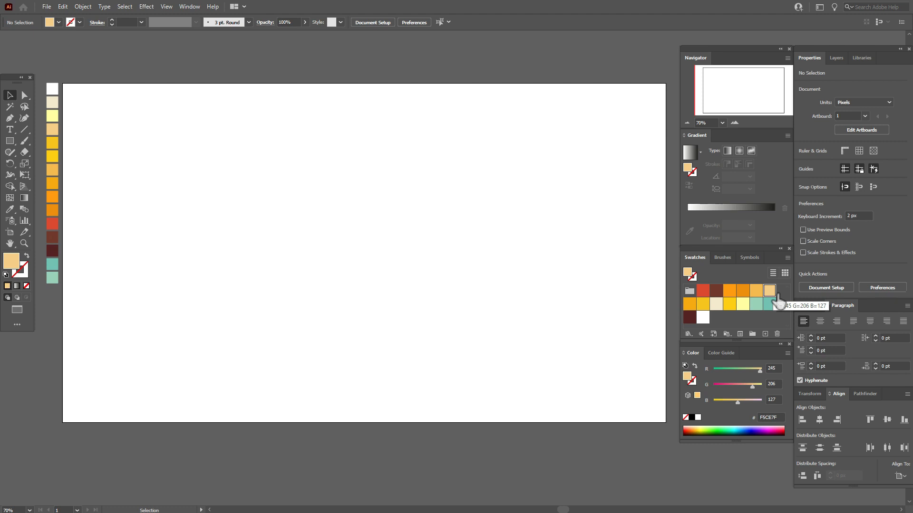
Step: Draw a light tan background rectangle of 1280 × 720 px covering the whole artboard, and deselect it
left_click(11, 142)
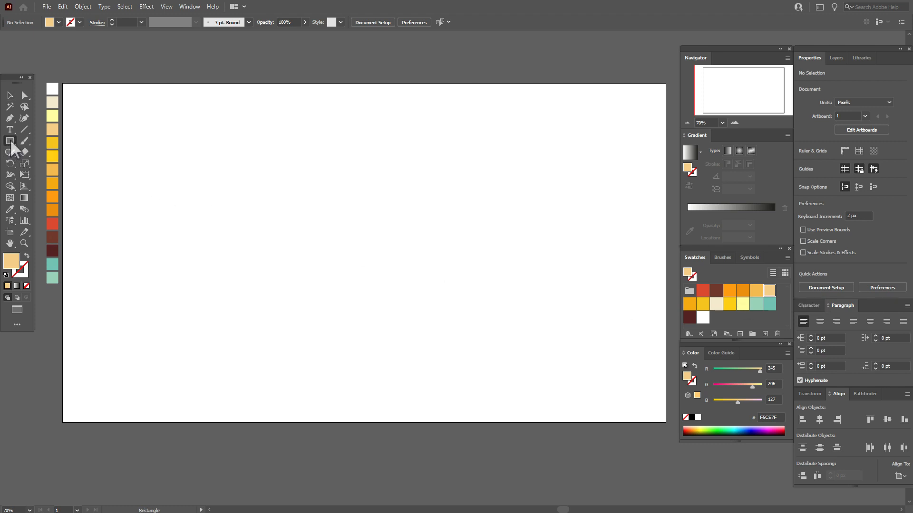
left_click_drag(67, 89, 668, 426)
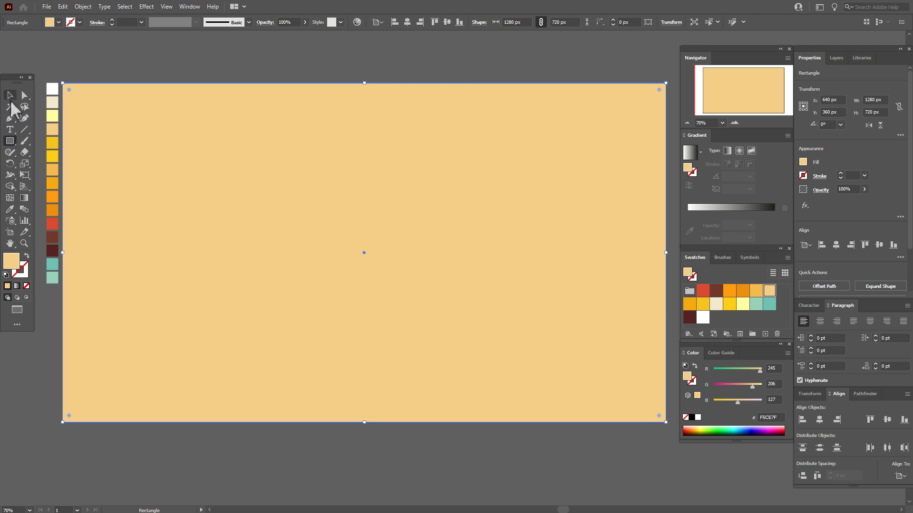
left_click(10, 97)
left_click(95, 71)
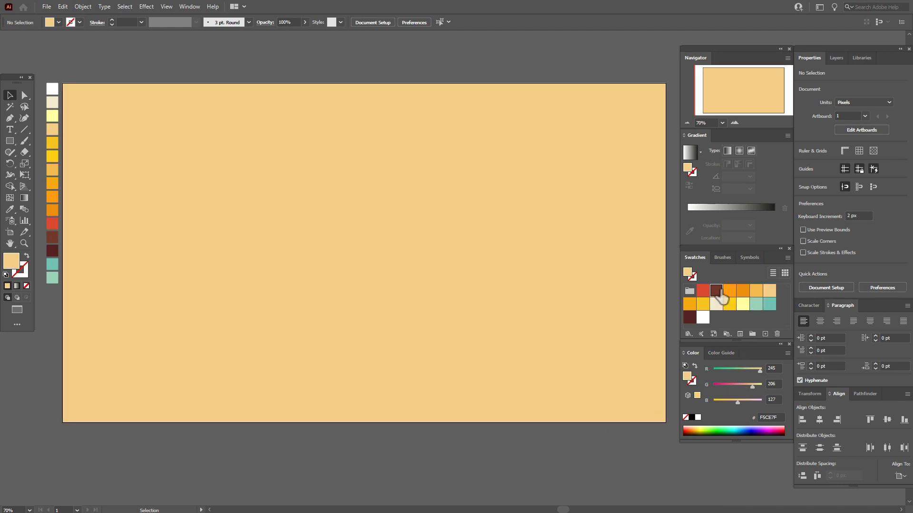
Step: Draw a tree trunk in brown 713929 with the Pen tool, its left edge curved and its other sides extending past the artboard's right edge
left_click(719, 291)
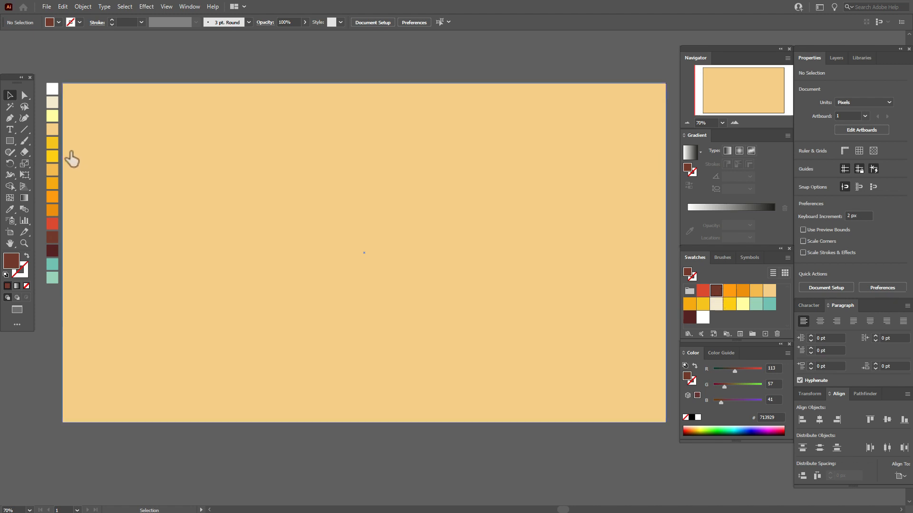
left_click(11, 119)
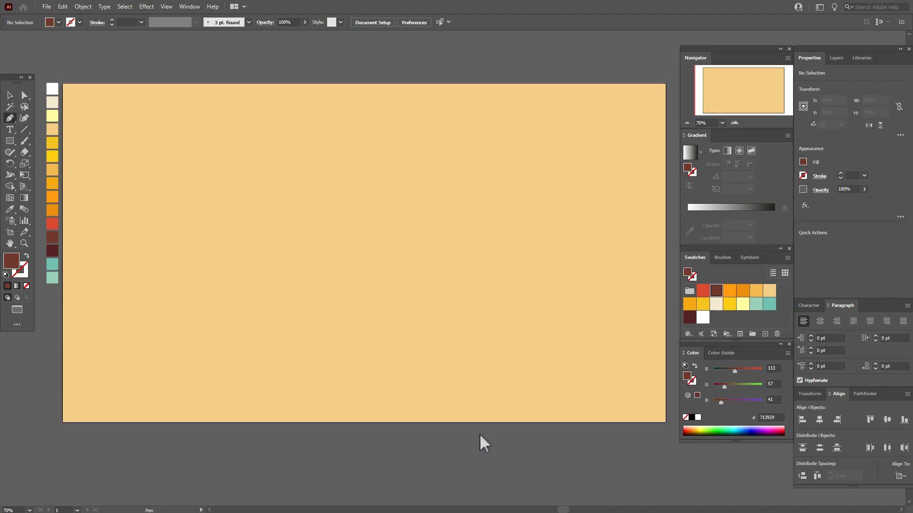
scroll(476, 434, "right", 3)
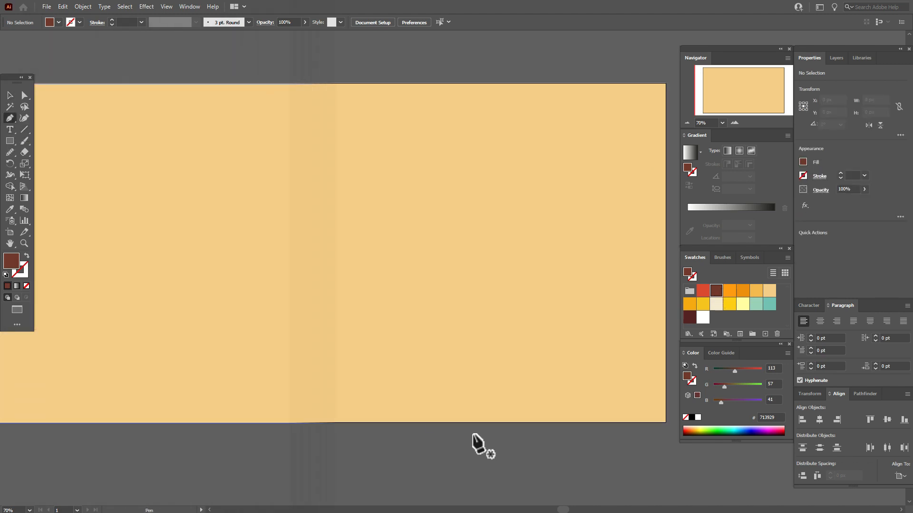
key("ctrl+shift+F9")
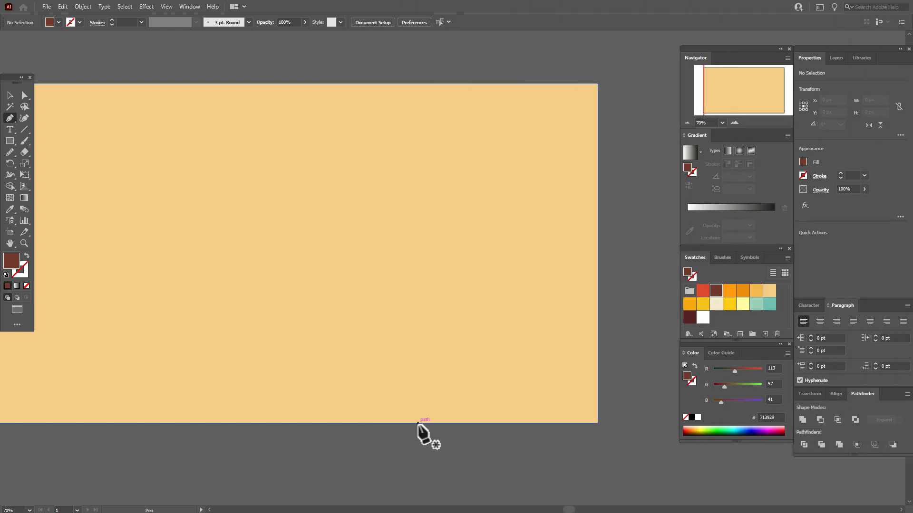
left_click(417, 423)
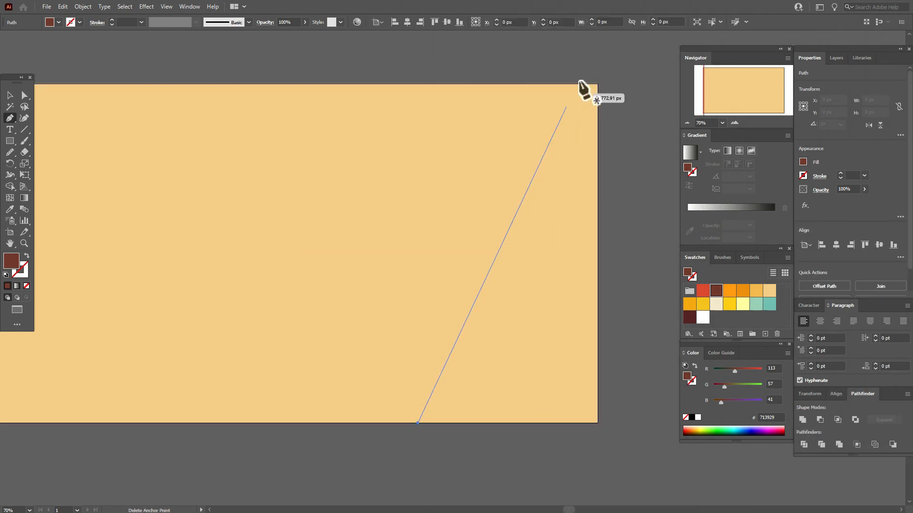
left_click(561, 80)
left_click_drag(504, 315, 525, 204)
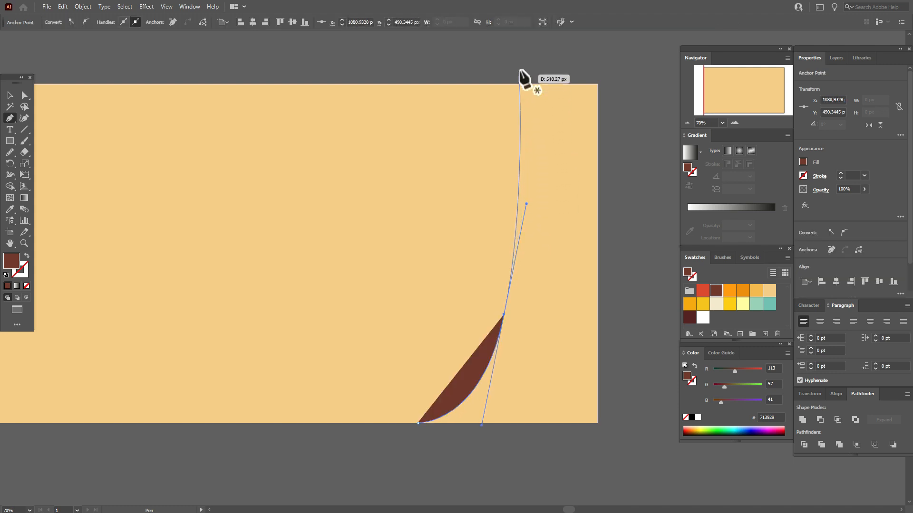
left_click(520, 61)
left_click(620, 61)
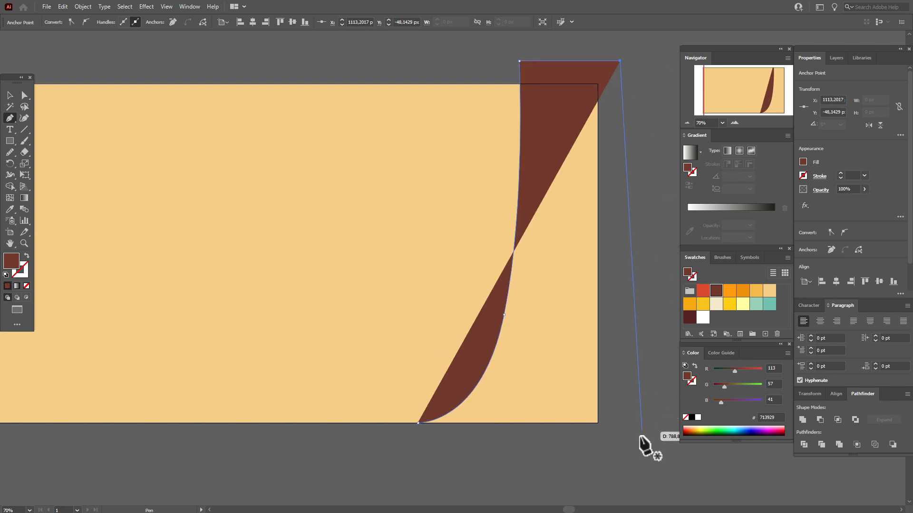
left_click(637, 439)
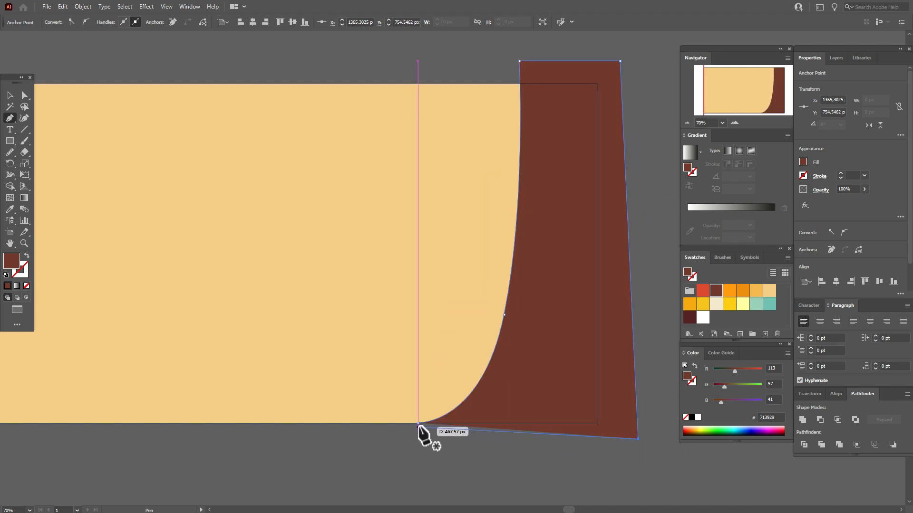
left_click(419, 423)
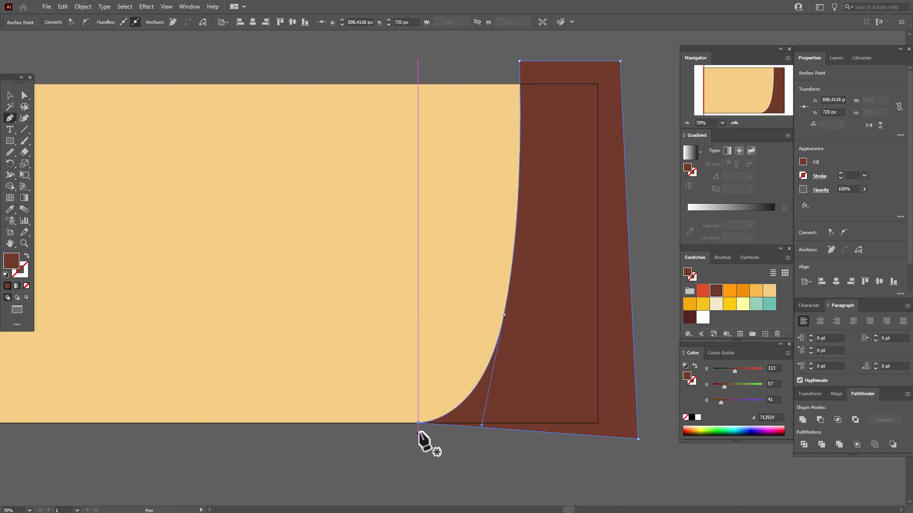
left_click(10, 94)
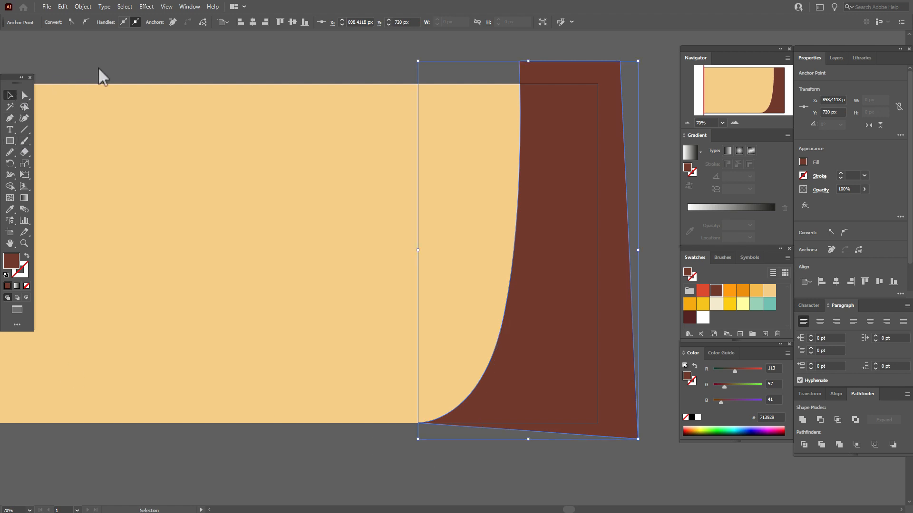
left_click(98, 66)
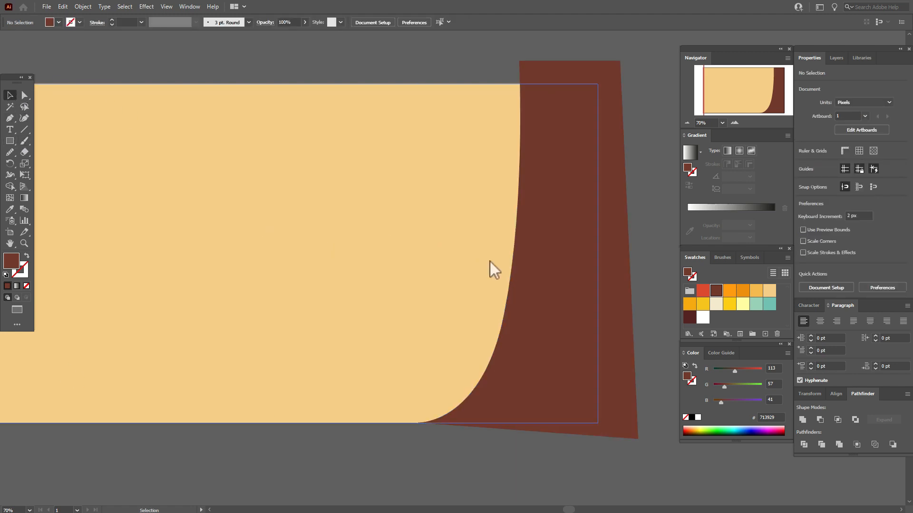
Step: Nudge the brown trunk slightly to the left in small increments
left_click(563, 256)
key("Left")
key("Left")
key("Left")
key("Left")
key("Left")
key("Left")
key("Left")
key("Left")
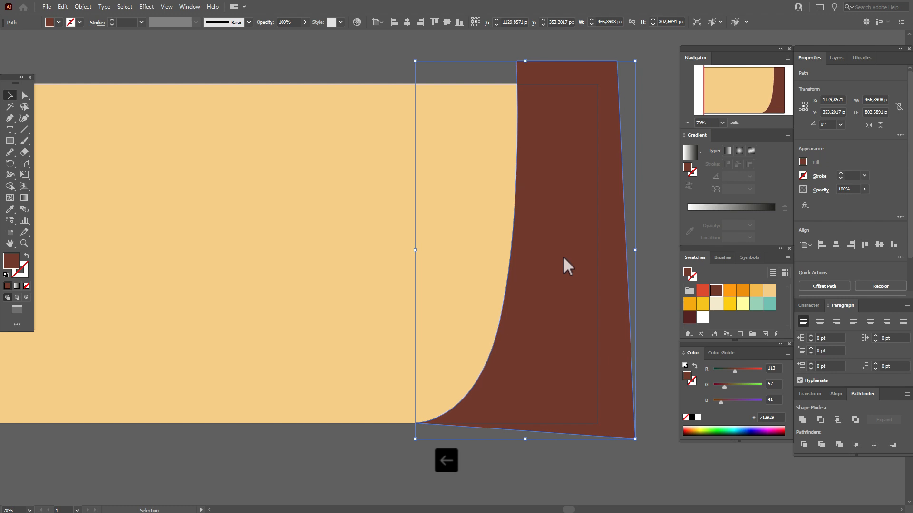
key("Left")
key("Left")
key("Left")
key("Left")
key("Left")
key("Left")
key("Left")
key("Left")
key("Left")
key("Left")
key("Left")
key("Left")
key("Left")
key("Left")
key("Left")
key("Left")
key("Left")
key("Left")
key("Left")
key("Left")
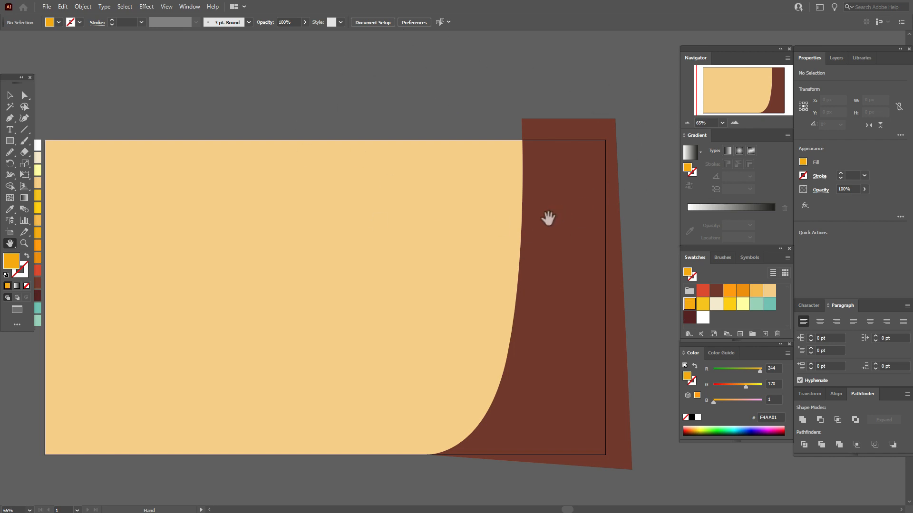
Step: Draw an orange ellipse about 685 × 477 px over the top of the trunk as foliage and shift it up and left
left_click(10, 140)
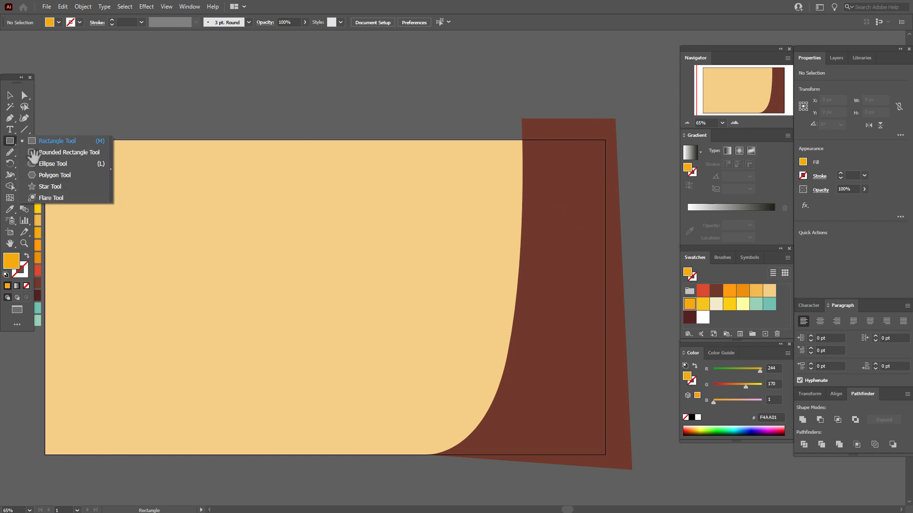
left_click(40, 164)
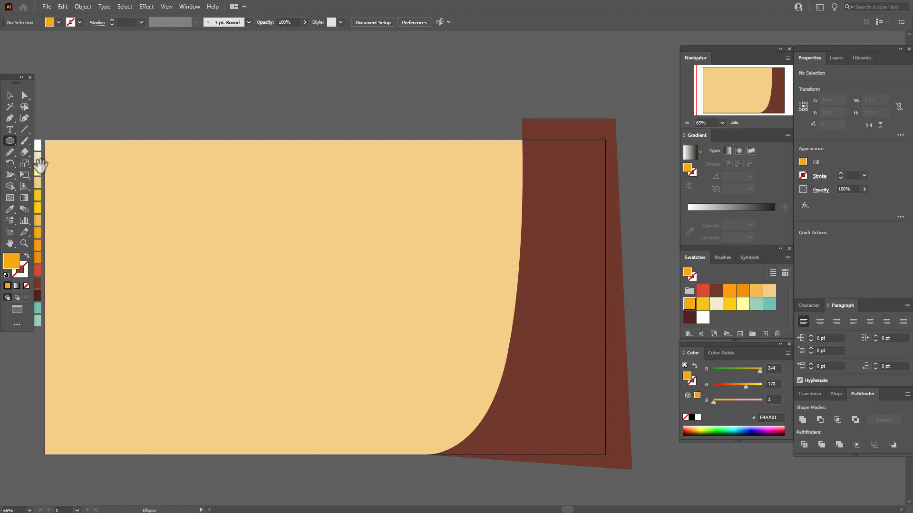
left_click_drag(337, 48, 637, 258)
key("v")
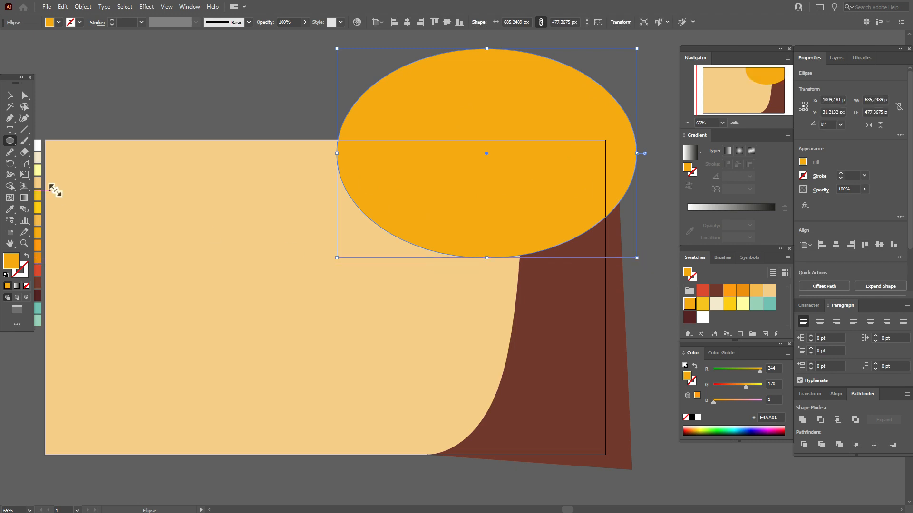
left_click_drag(441, 202, 431, 197)
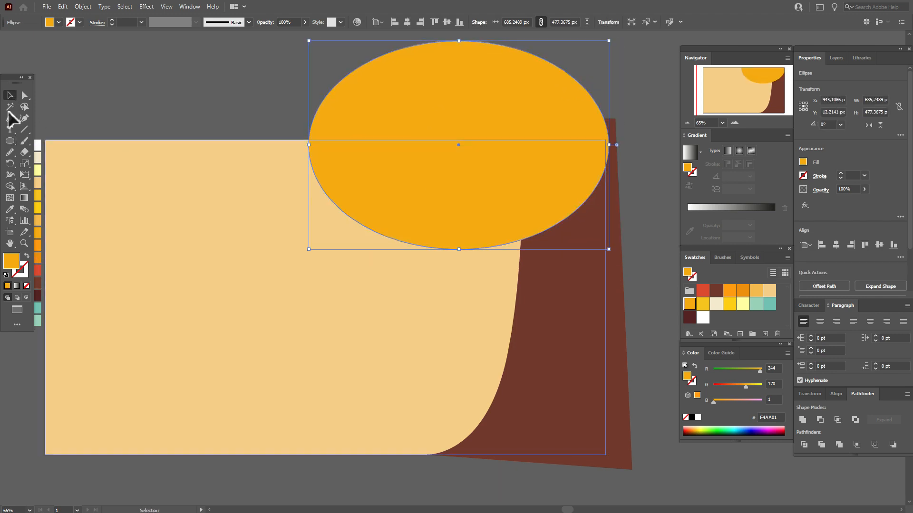
Step: Draw a second orange ellipse about 465 × 345 px and arrange both ellipses so it overlaps the first one's lower right
left_click(9, 140)
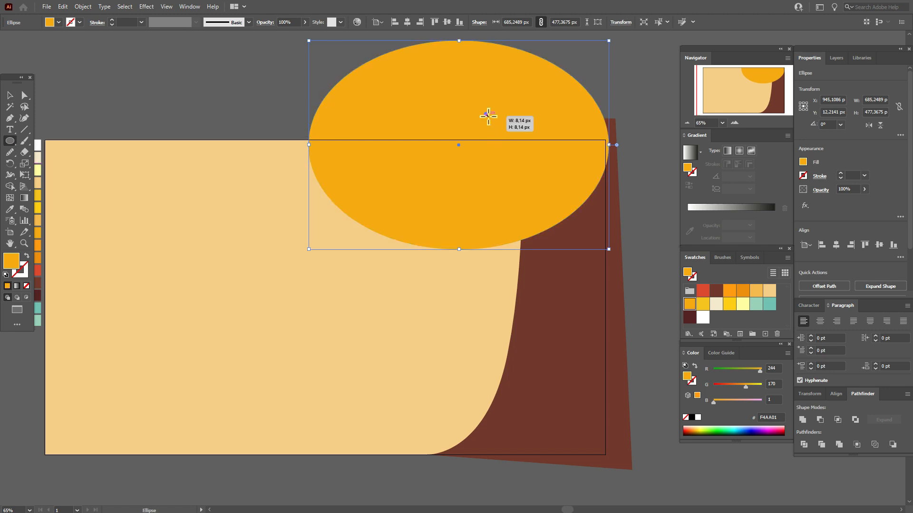
left_click_drag(484, 113, 690, 265)
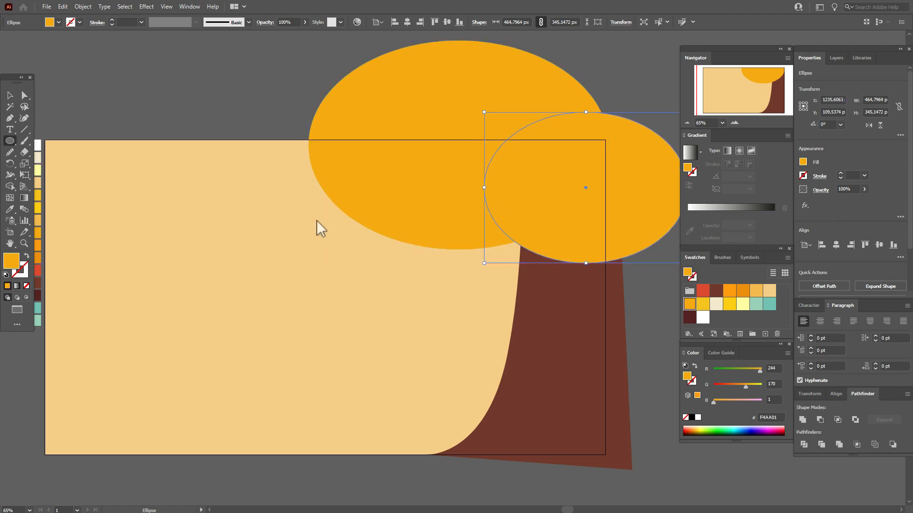
left_click(9, 95)
left_click_drag(390, 188, 408, 186)
left_click_drag(603, 237, 586, 253)
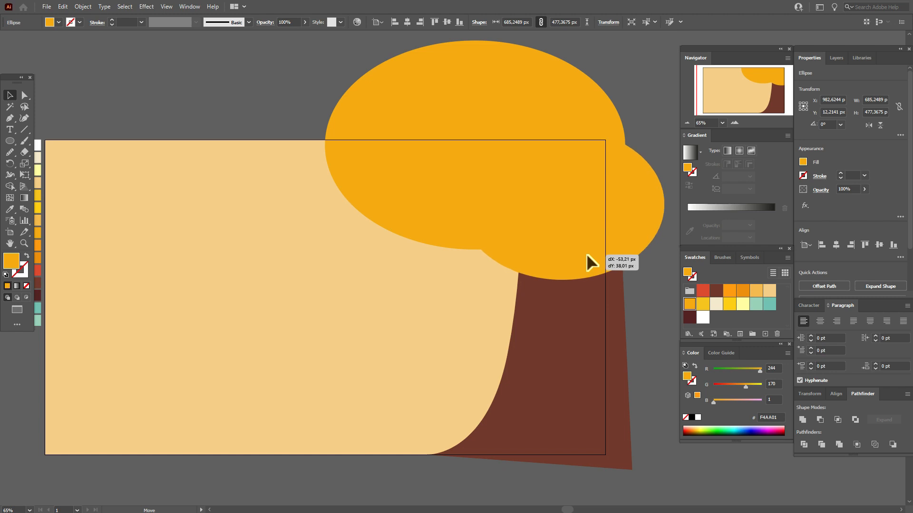
left_click_drag(586, 253, 586, 253)
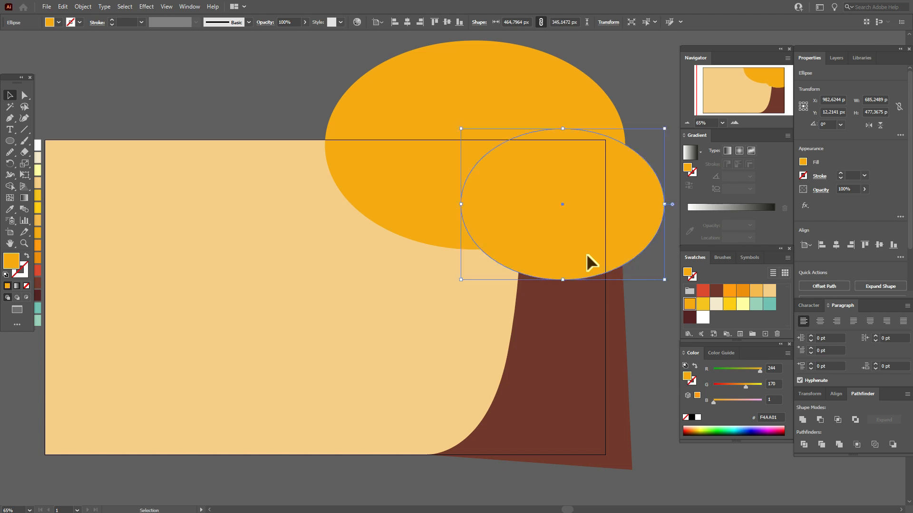
left_click(644, 126)
Step: Paste two copies of the large ellipse in front, and offset the topmost copy up and to the right
key("i")
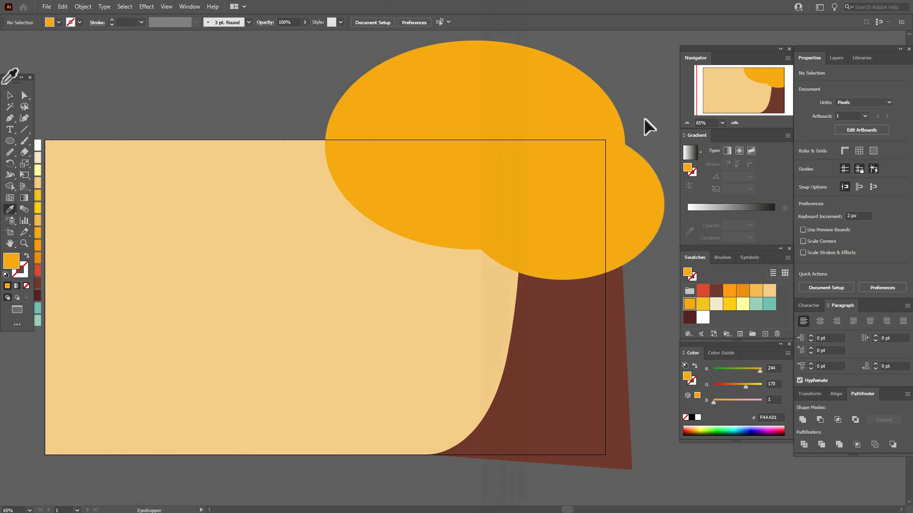
left_click(467, 146, "ctrl")
left_click(467, 146, "ctrl")
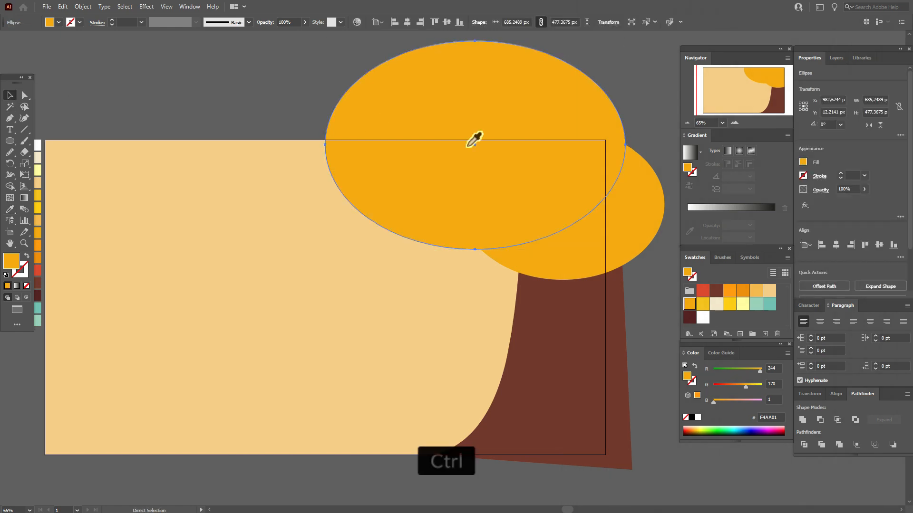
key("ctrl+c")
key("ctrl+f")
key("ctrl+c")
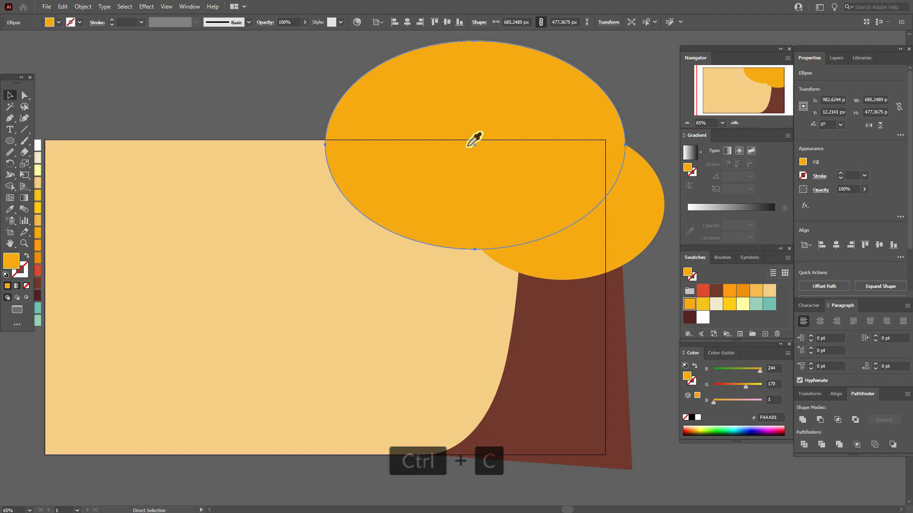
key("ctrl+f")
left_click_drag(460, 159, 485, 149)
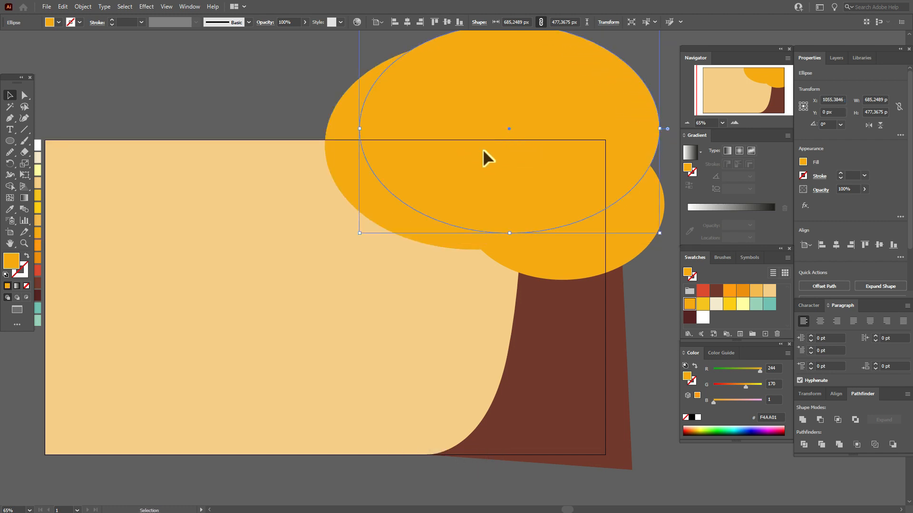
Step: Cut the offset copy out of the ellipse copy beneath with Minus Front, and fill the remaining crescent with darker orange EC8E00
left_click(404, 217, "shift")
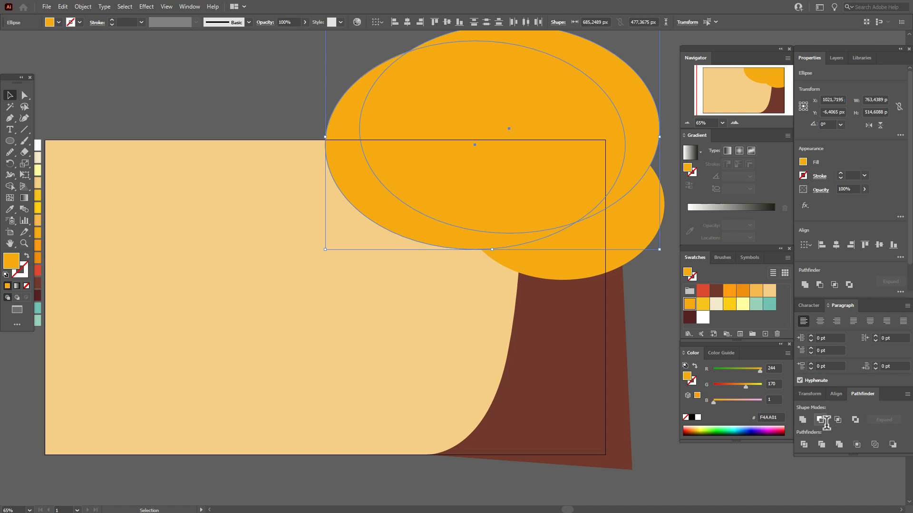
left_click(836, 420)
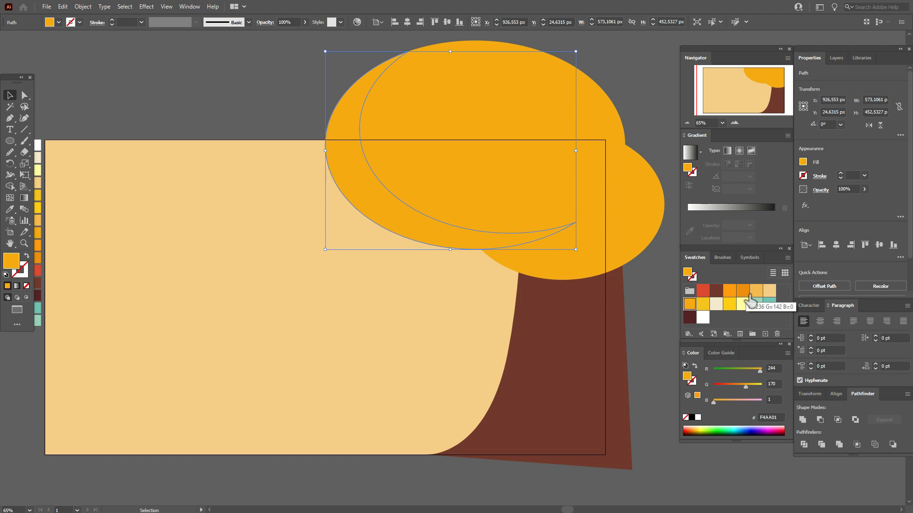
left_click(748, 296)
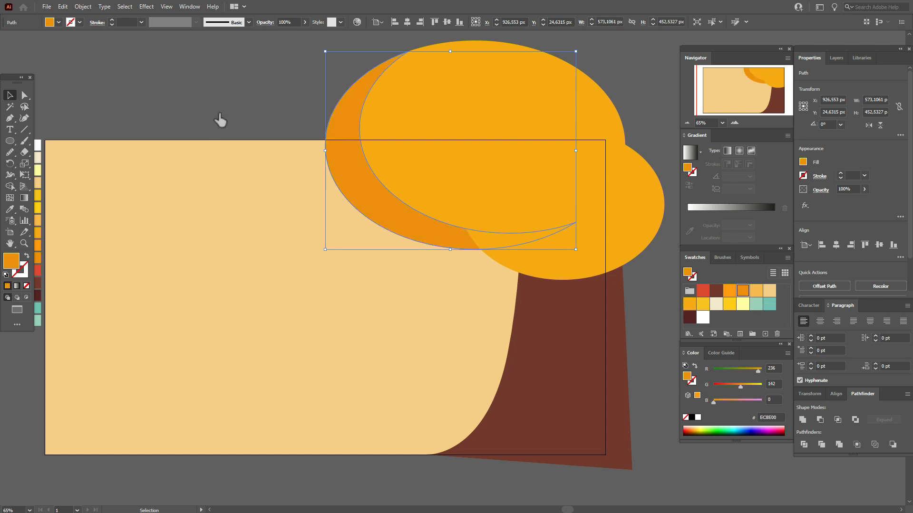
Step: Bring the dark orange crescent and its large ellipse to the front, above the smaller ellipse
left_click(405, 136, "shift")
right_click(412, 130)
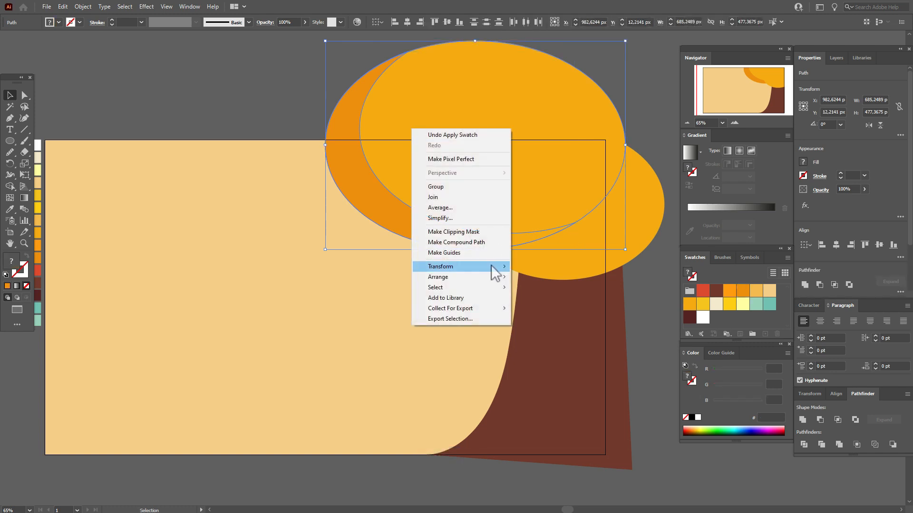
mouse_move(499, 277)
left_click(542, 277)
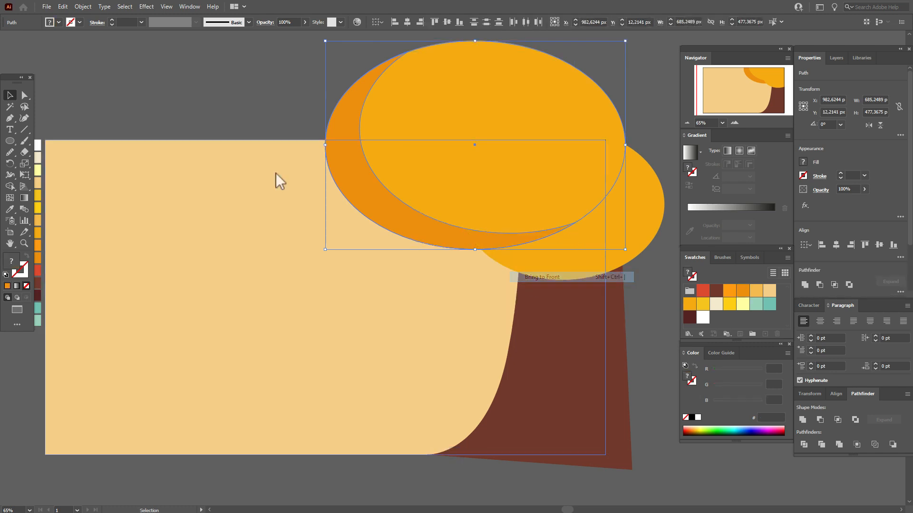
left_click(204, 95)
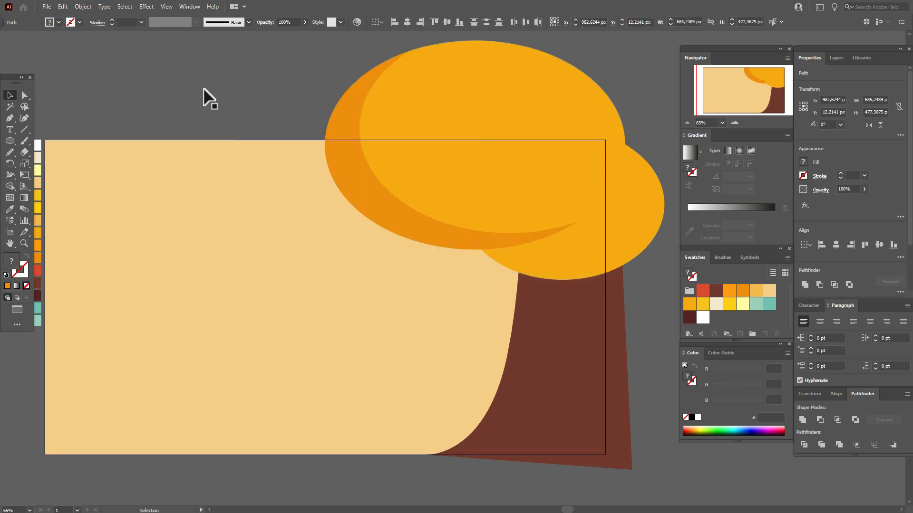
Step: Paste two copies of the smaller orange ellipse in front, and shift the topmost copy horizontally to the left
left_click(599, 265)
key("ctrl")
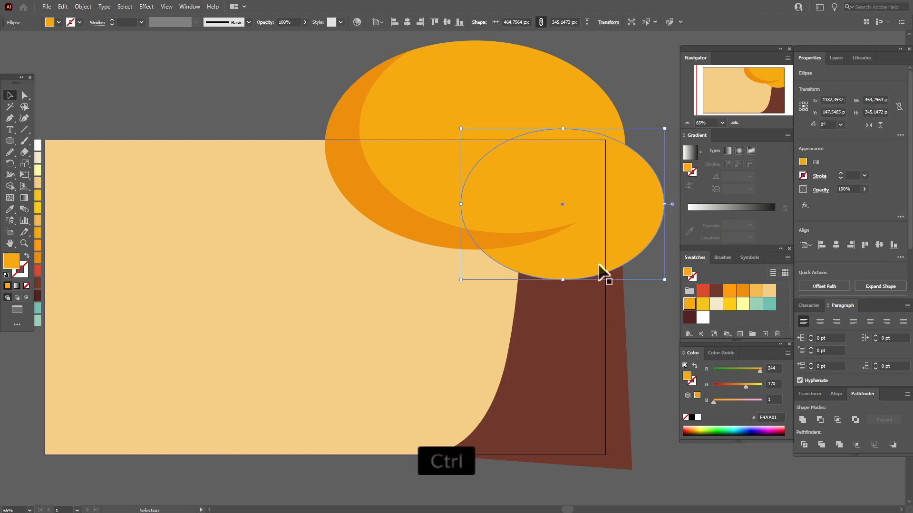
key("ctrl+c")
key("ctrl+f")
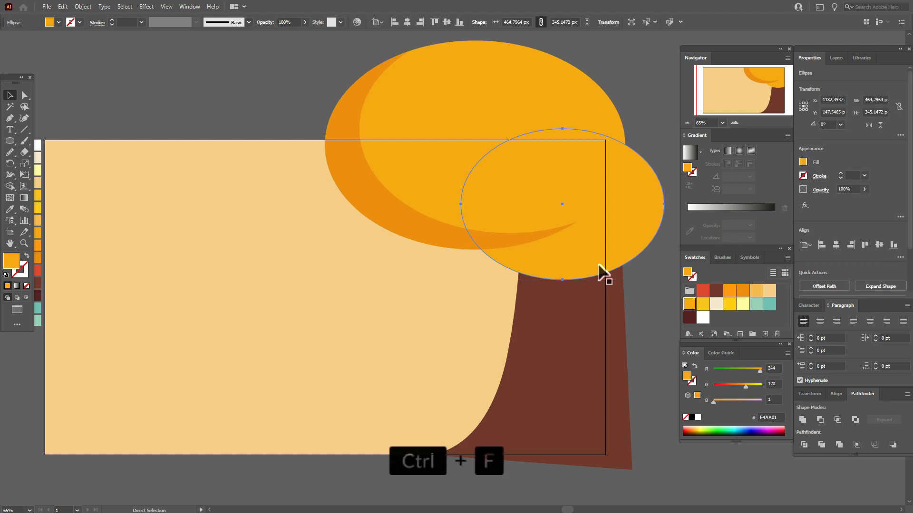
key("ctrl+c")
key("ctrl+f")
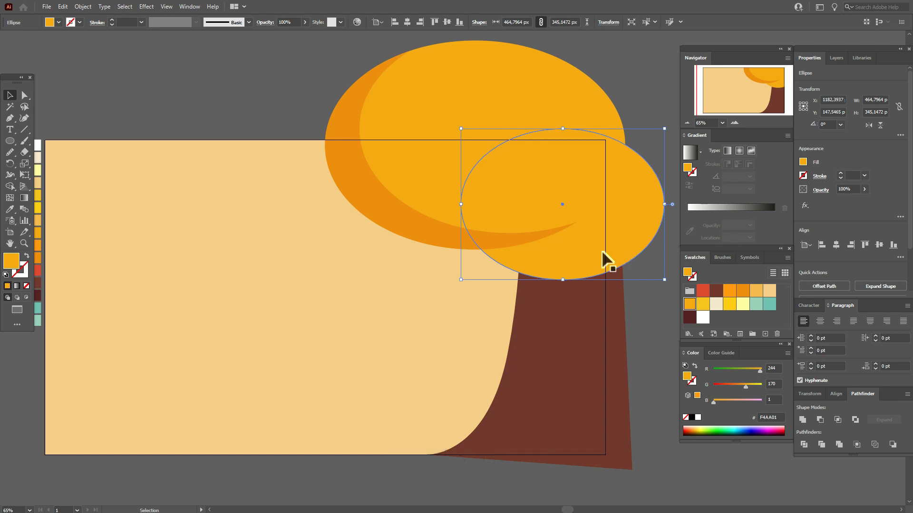
mouse_move(603, 261)
left_mouse_down()
mouse_move(575, 251)
mouse_move(603, 249)
left_mouse_up()
Step: Cut the offset copy out of the small ellipse copy beneath with Minus Front, and fill the remaining crescent with darker orange EC8E00
key("shift")
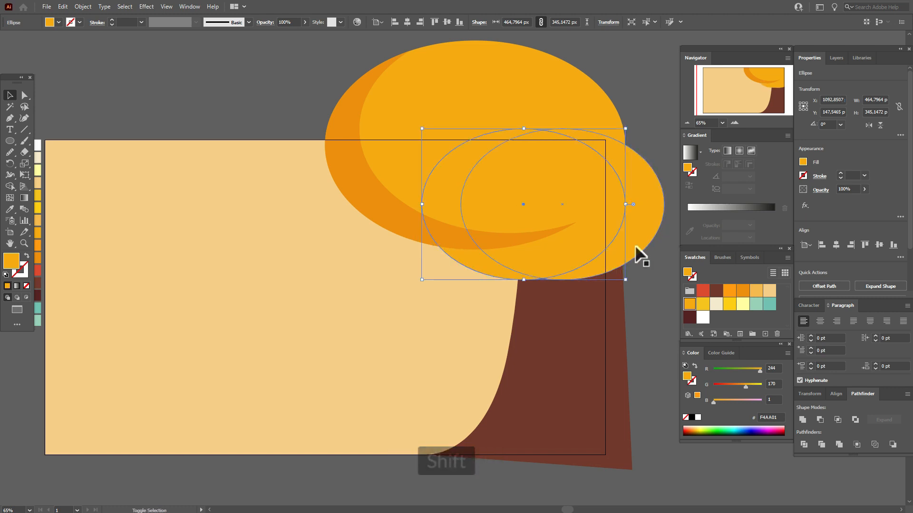
left_click(634, 245, "shift")
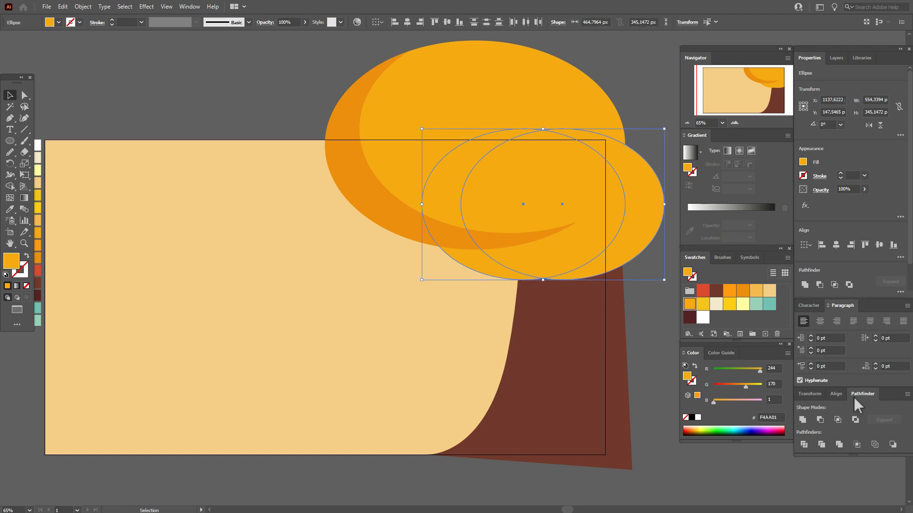
left_click(821, 420)
left_click(743, 290)
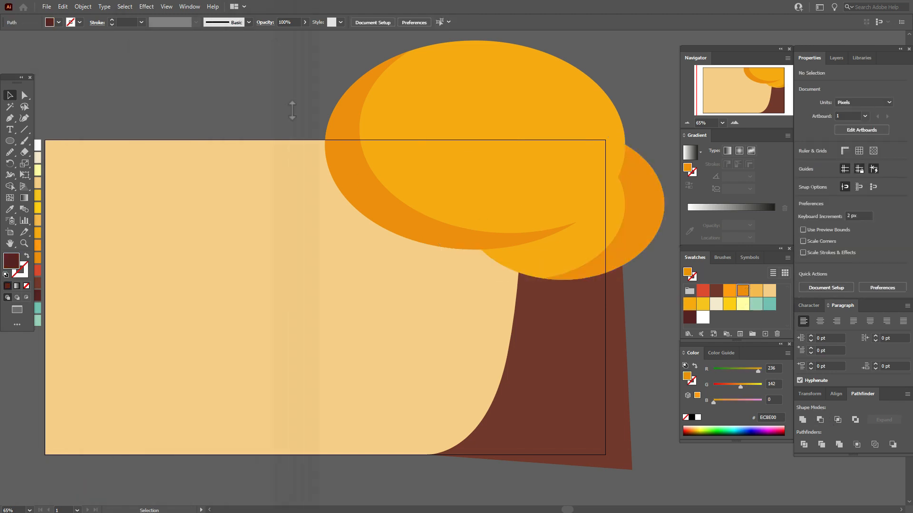
key("Delete")
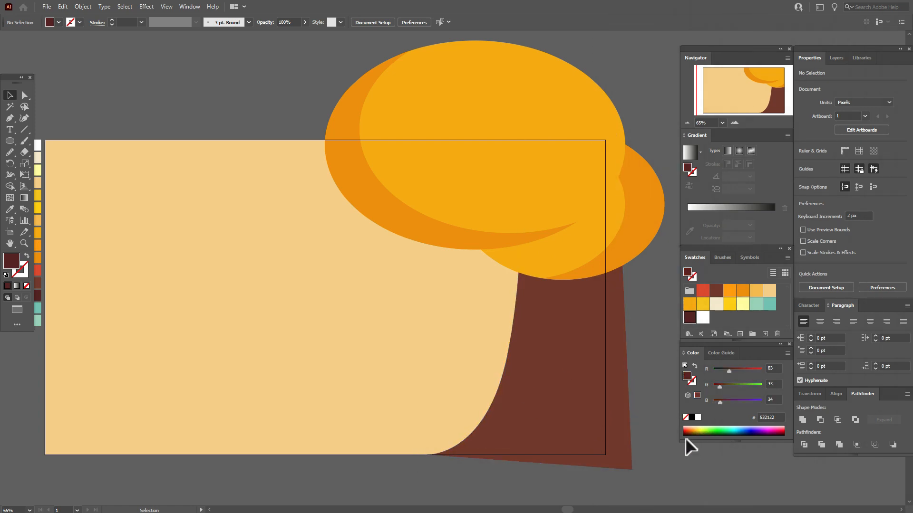
Step: Trim away the parts of the brown trunk outside the tan background with the Shape Builder tool, using both shapes
left_click(374, 331)
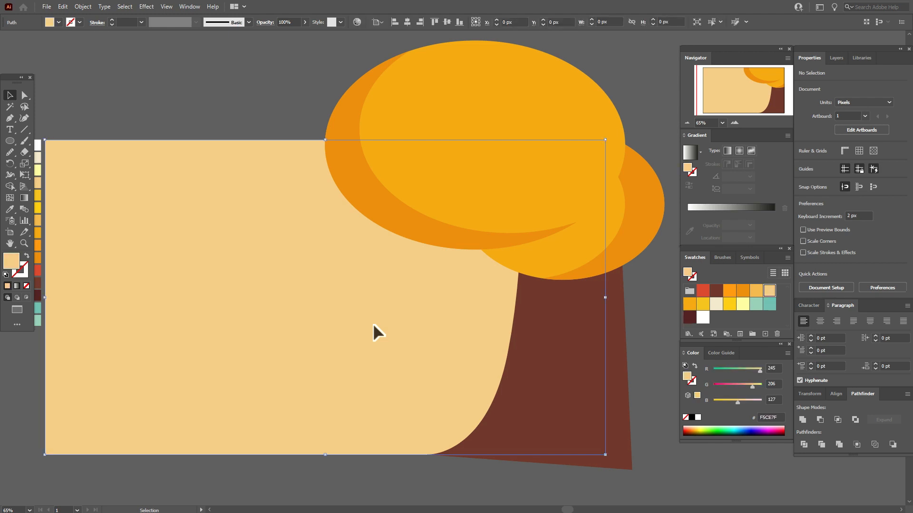
left_click(556, 357, "shift")
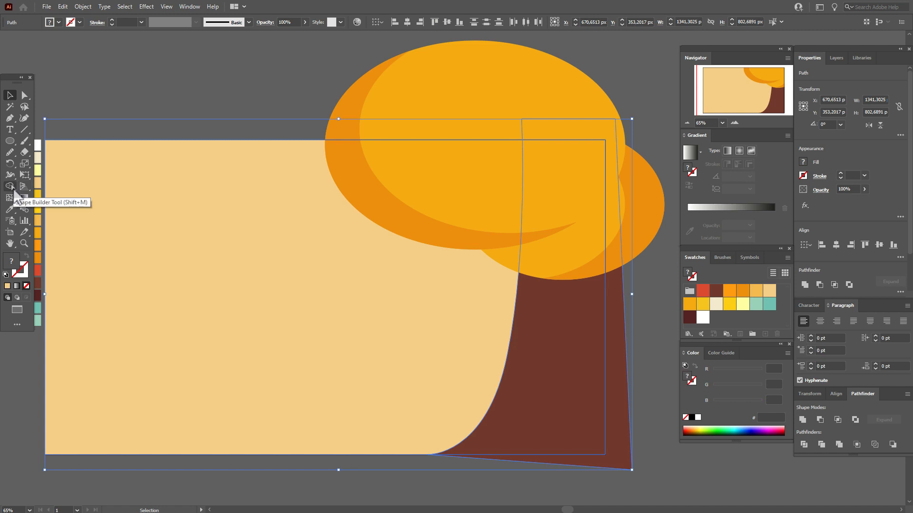
left_click(13, 189)
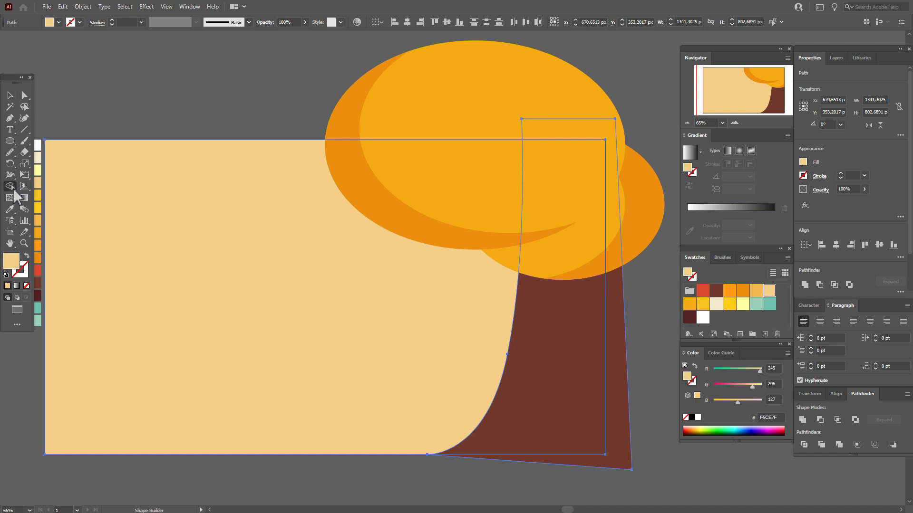
left_click(616, 409, "alt")
left_click(9, 96)
left_click(119, 100)
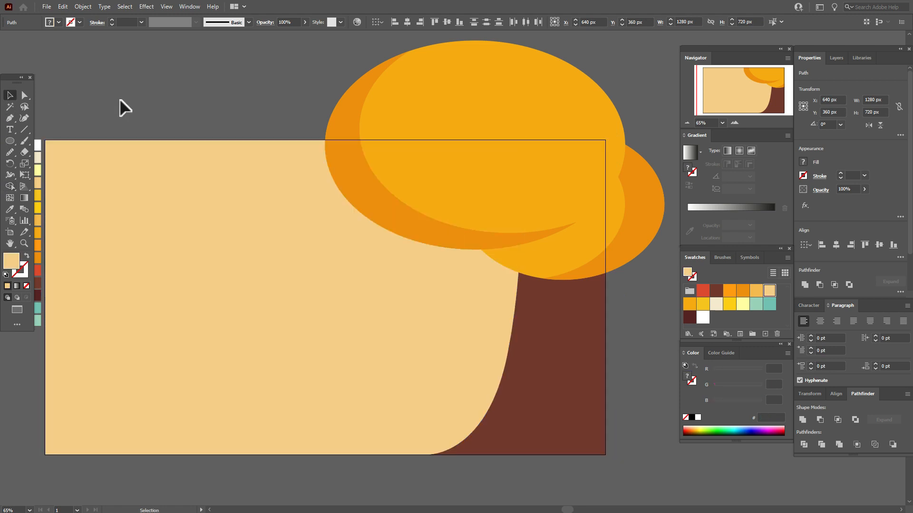
Step: Draw a closed dark brown 532122 shadow shape, about 359 × 546 px, over the trunk's upper and right side with the Curvature tool
left_click(23, 120)
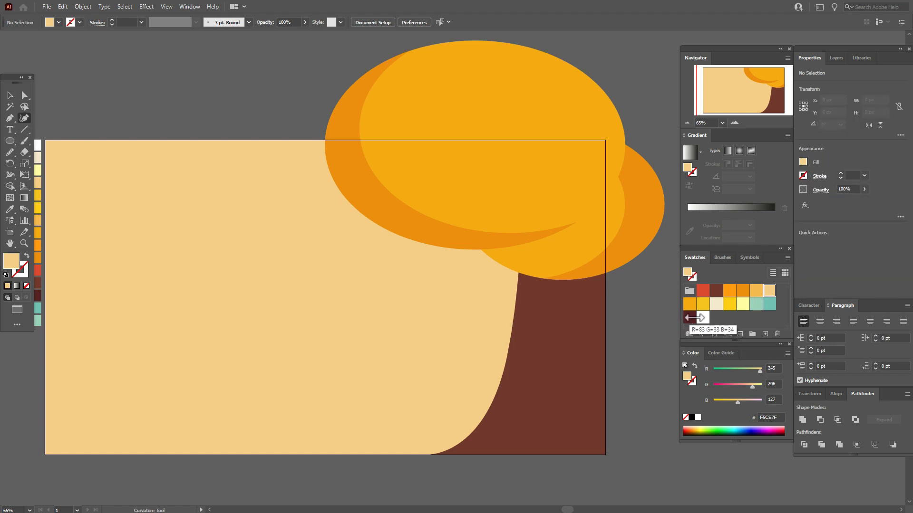
left_click(690, 317)
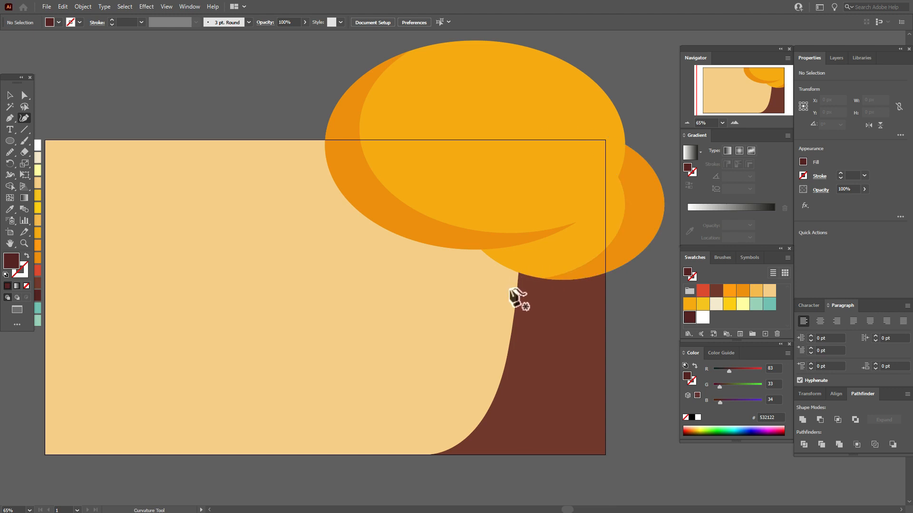
left_click(510, 288)
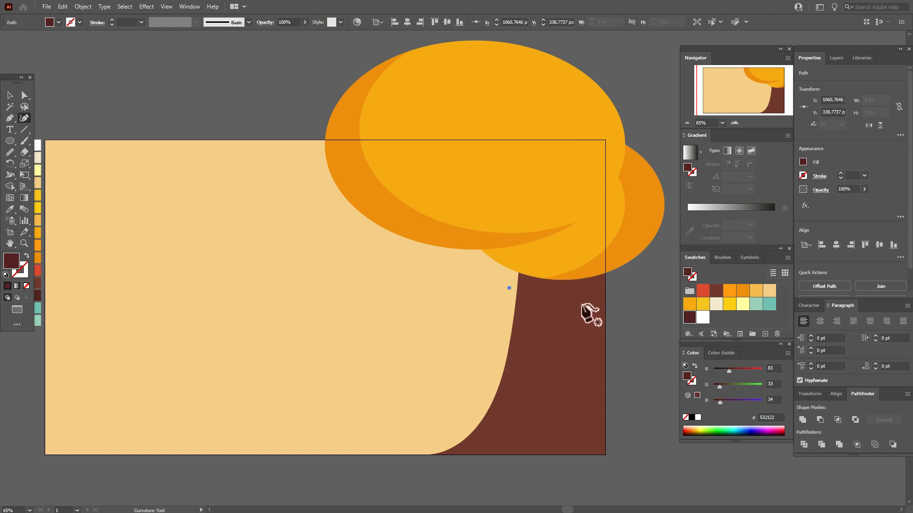
left_click(576, 301)
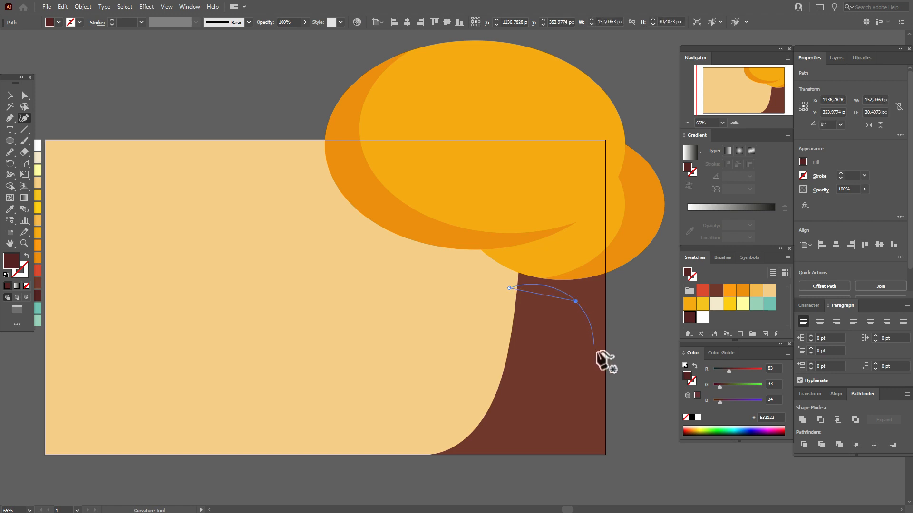
left_click(587, 392)
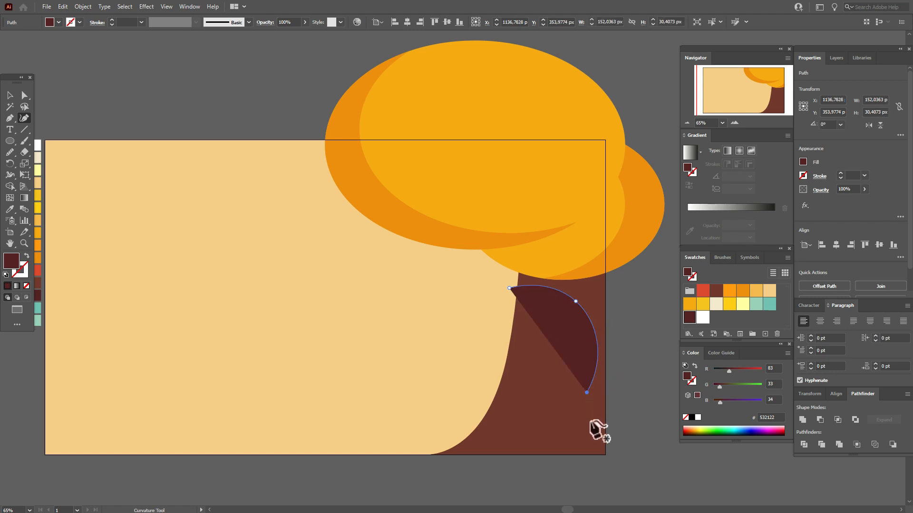
left_click(618, 473)
left_click(657, 394)
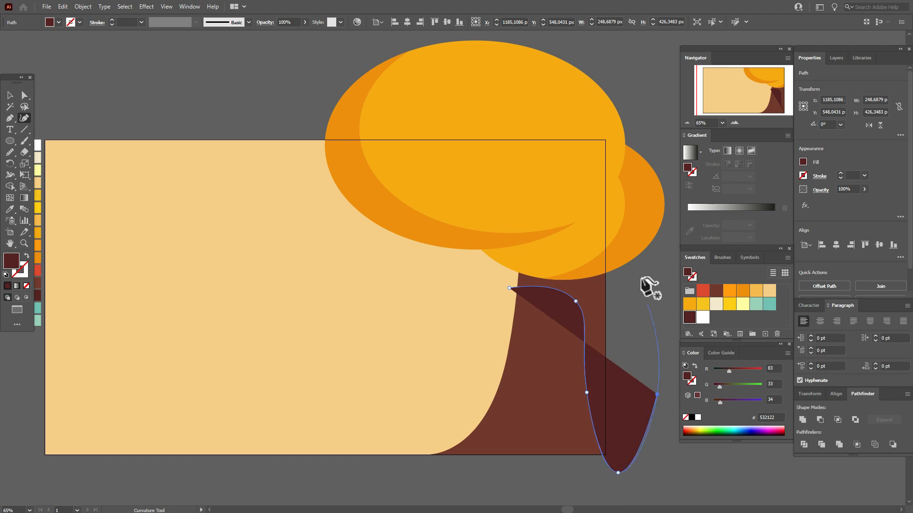
left_click(635, 241)
left_click(526, 243)
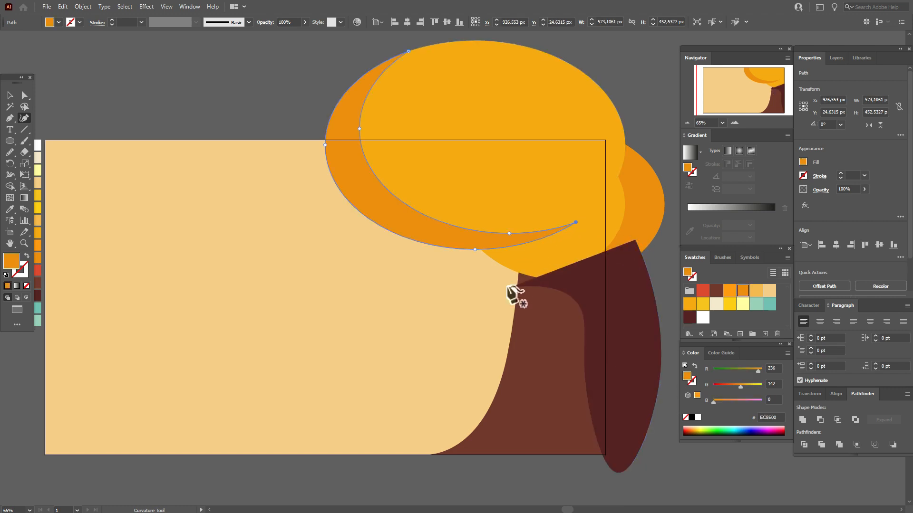
key("ctrl+z")
left_click(542, 256)
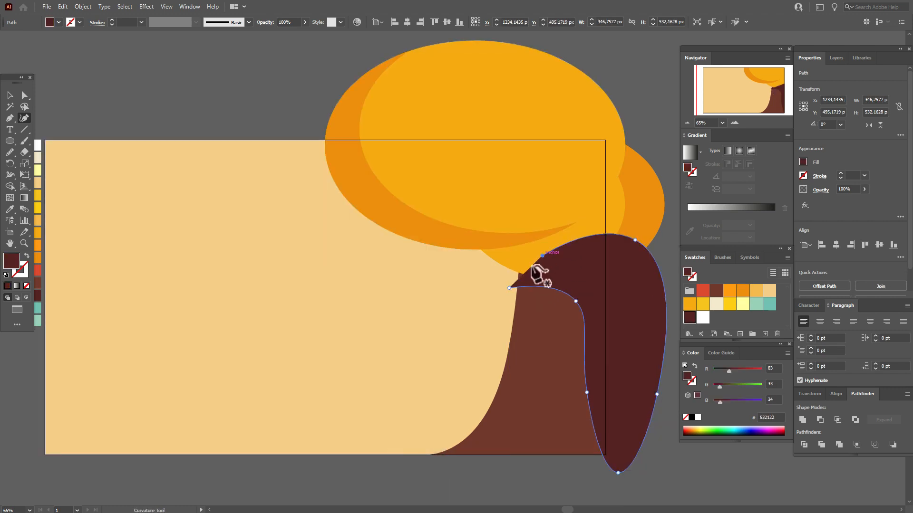
left_click(509, 288)
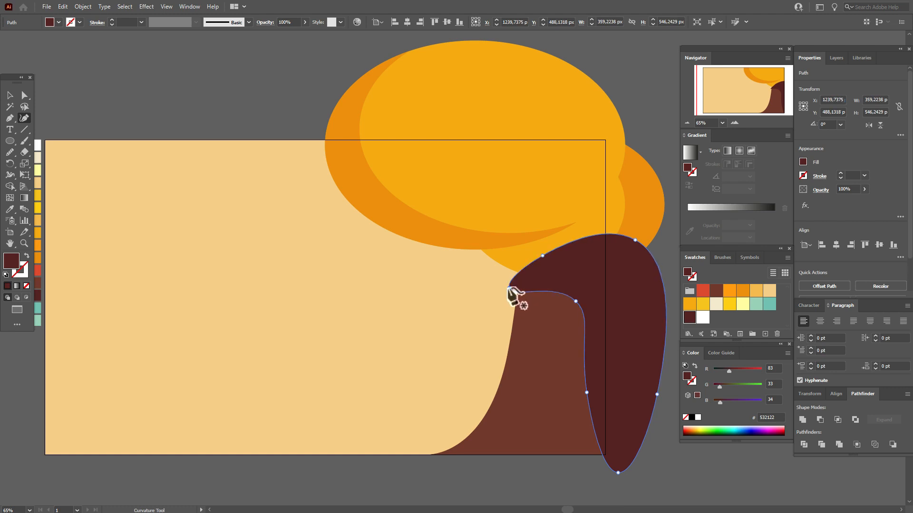
Step: Remove the part of the dark brown shadow beyond the artboard's right edge with the Shape Builder tool, using the trunk and shadow
left_click(10, 96)
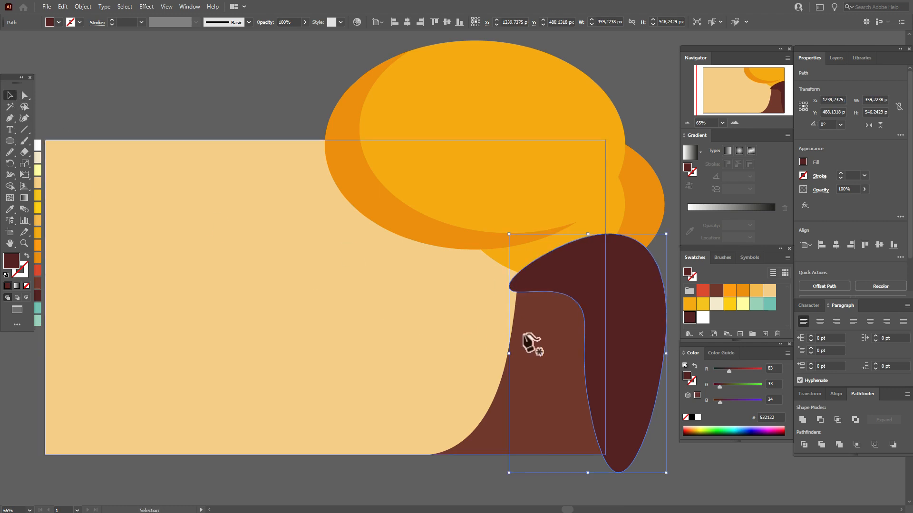
left_click(536, 330)
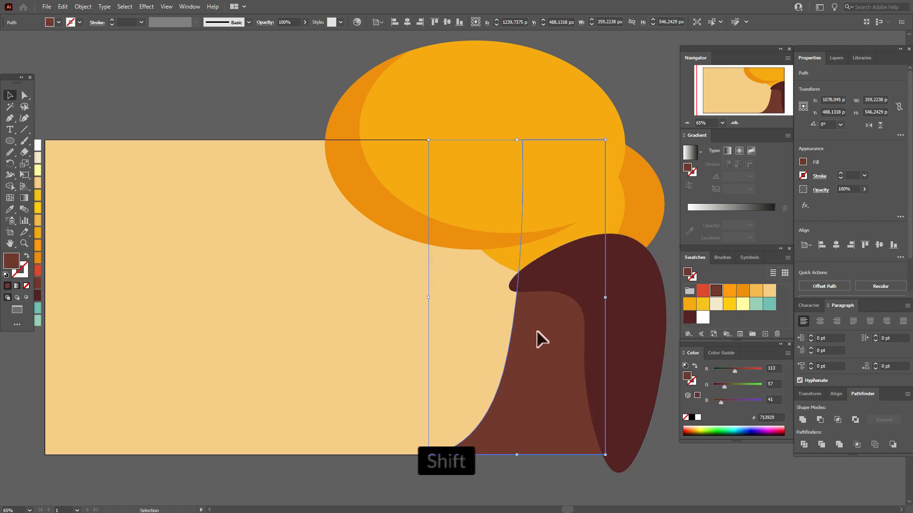
left_click(632, 341, "shift")
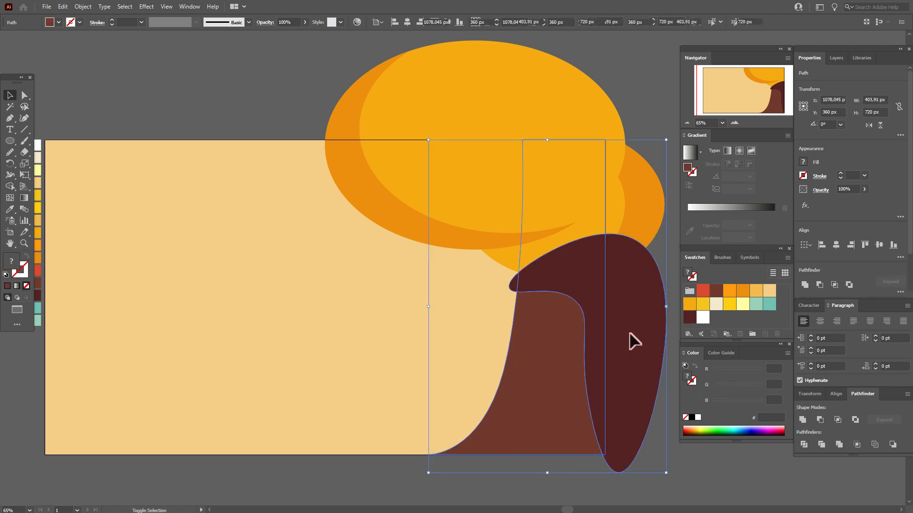
left_click(13, 189)
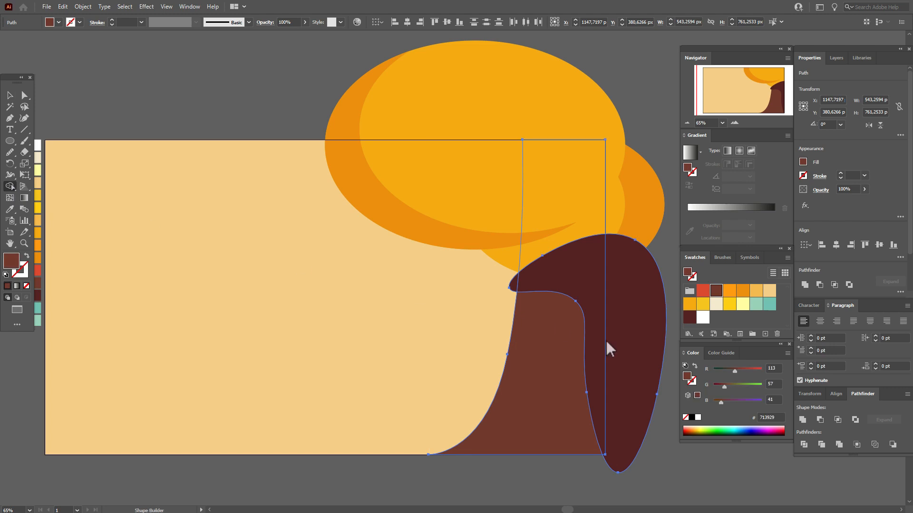
key("alt")
left_click(642, 357, "alt")
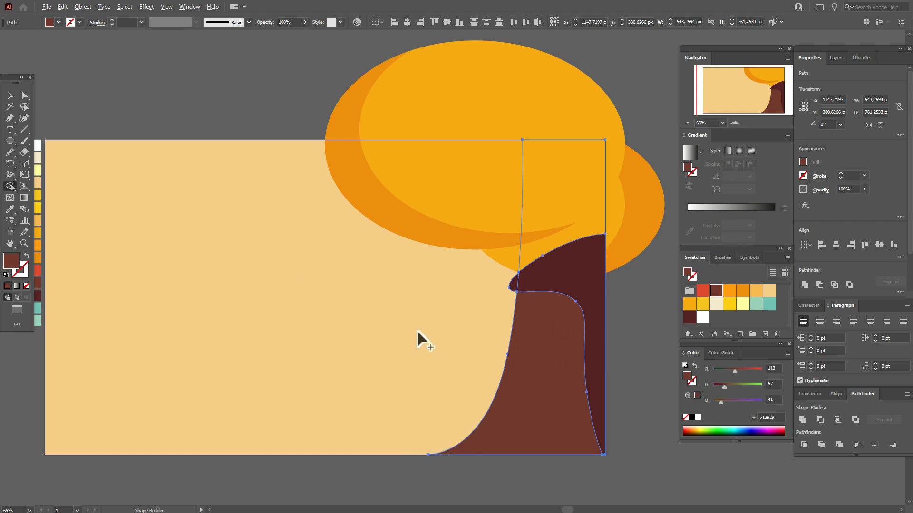
left_click(10, 97)
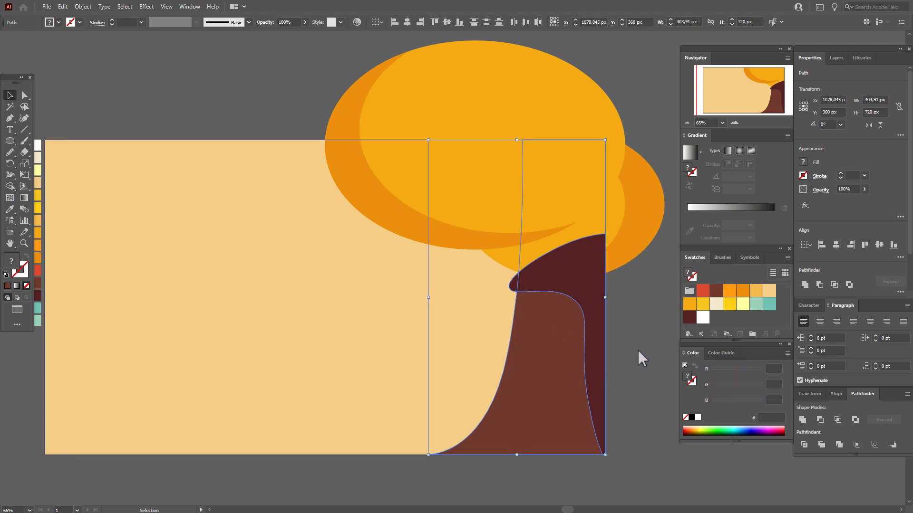
Step: Select the background, trunk and shadow together and send them to the back, behind the orange foliage
left_click_drag(433, 393, 433, 393)
right_click(548, 373)
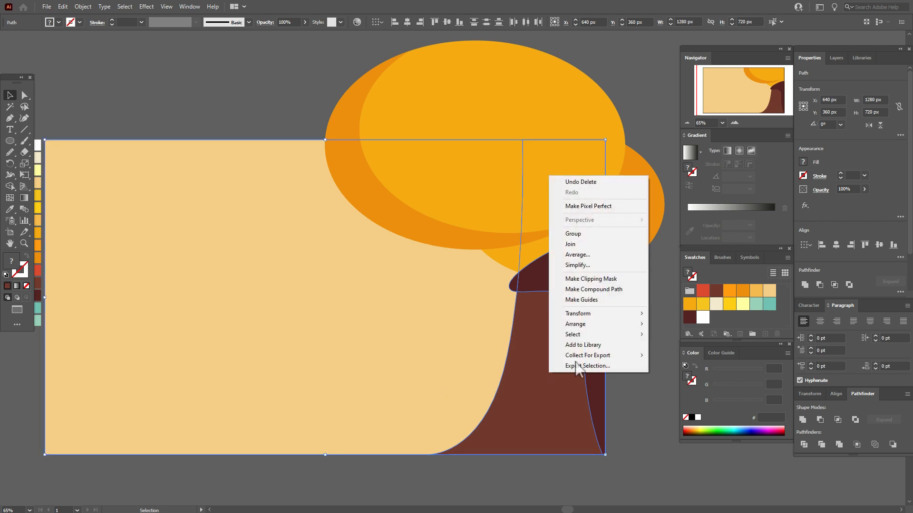
mouse_move(615, 326)
left_click(694, 355)
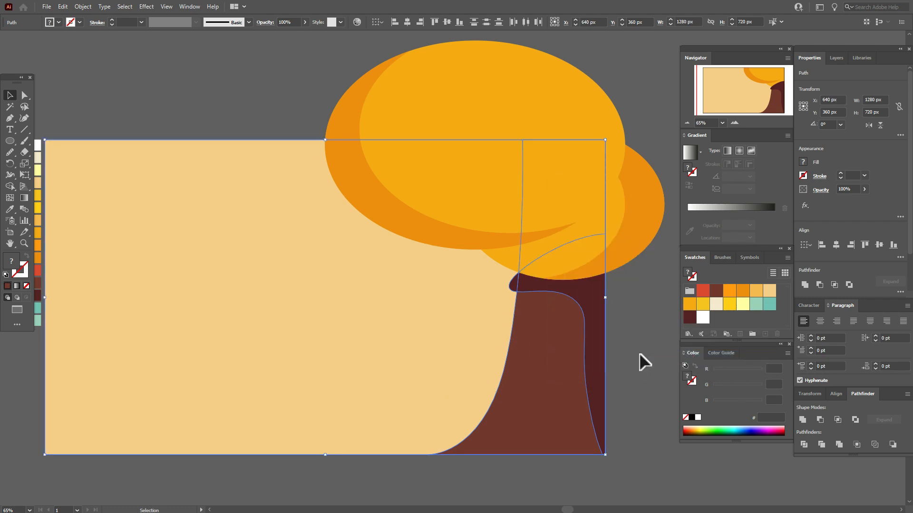
left_click(639, 353)
Step: Remove the small piece of shadow sticking out past the trunk's left edge with the Shape Builder tool
left_click(592, 362)
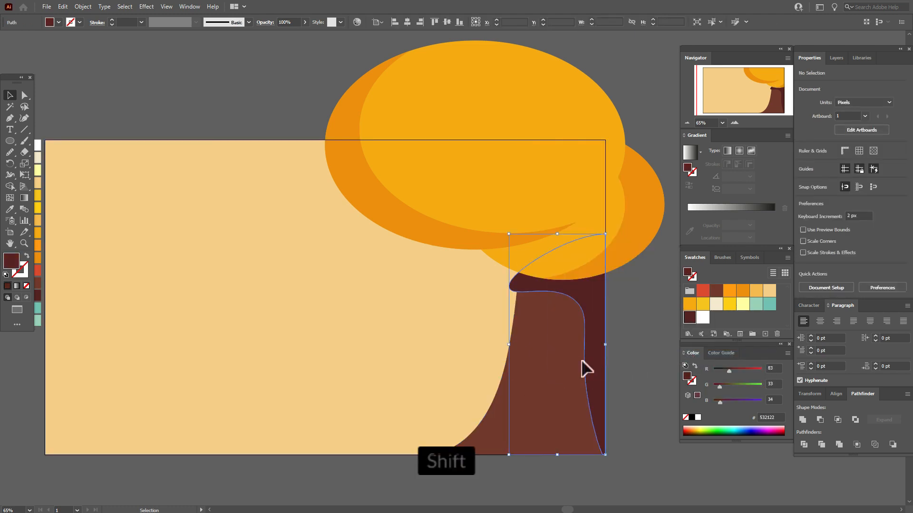
left_click(554, 362, "shift")
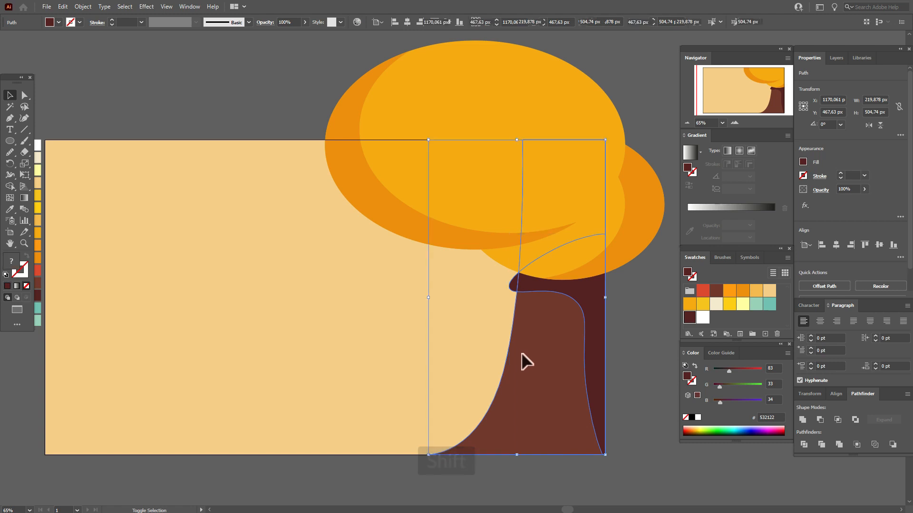
left_click(9, 186)
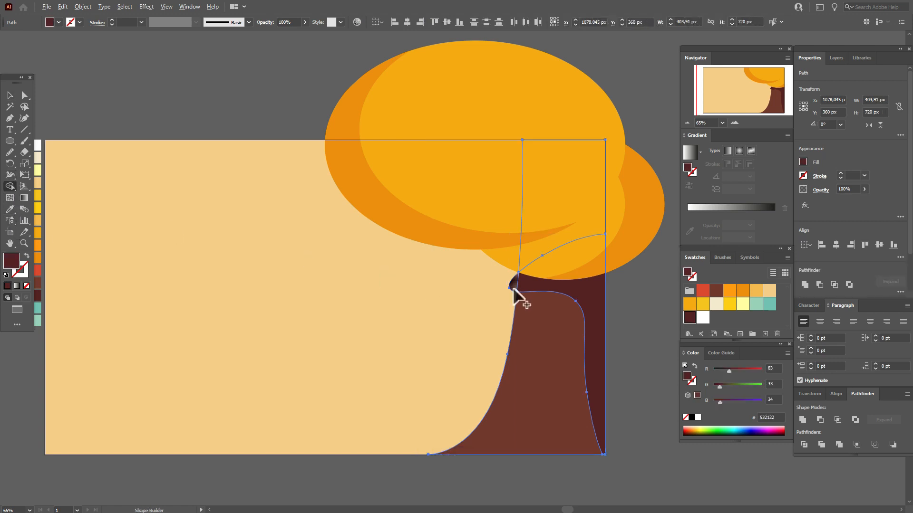
left_click(513, 285, "alt")
left_click(10, 95)
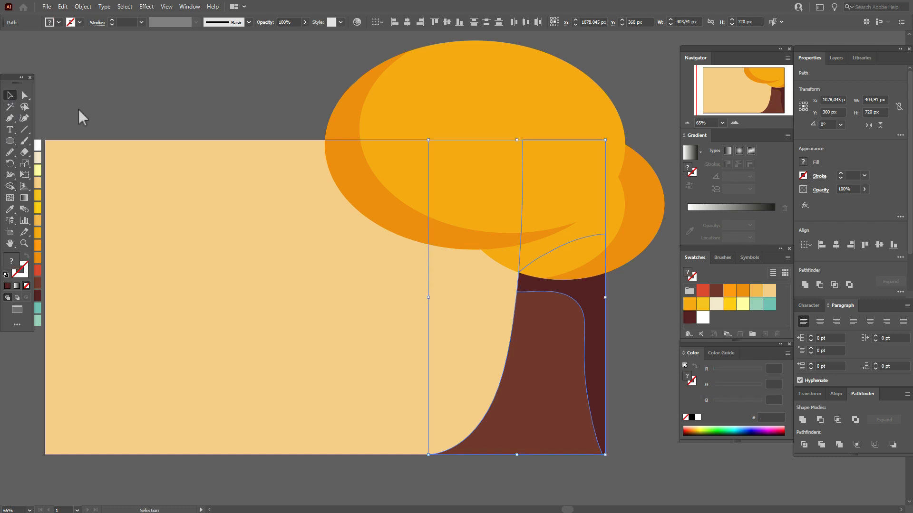
left_click(113, 112)
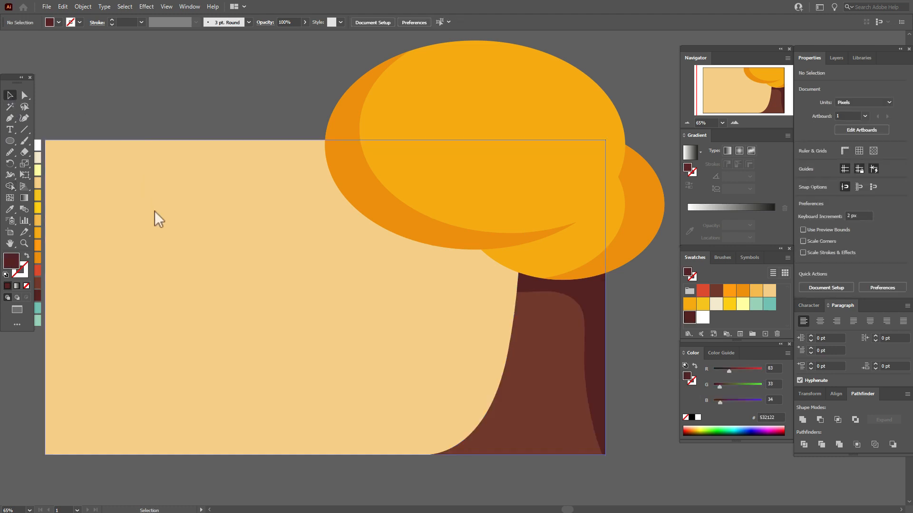
Step: Draw an open curved main branch path about 303 × 315 px from the foliage to the trunk with the Pen tool, using a 713929 stroke and no fill
left_click(715, 290)
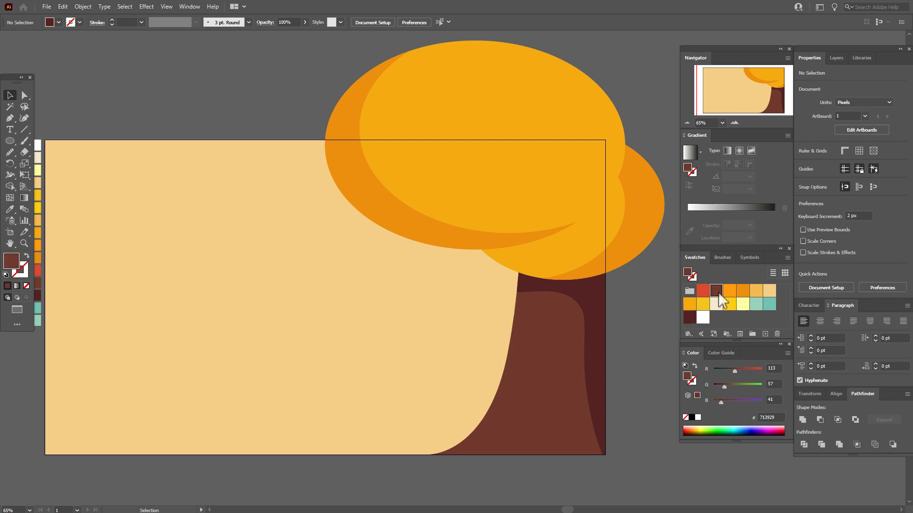
left_click(10, 118)
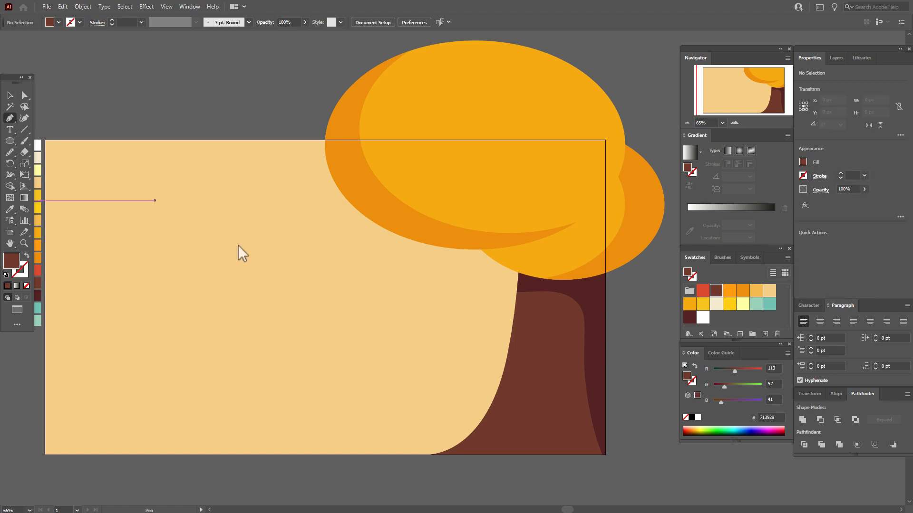
left_click(390, 226)
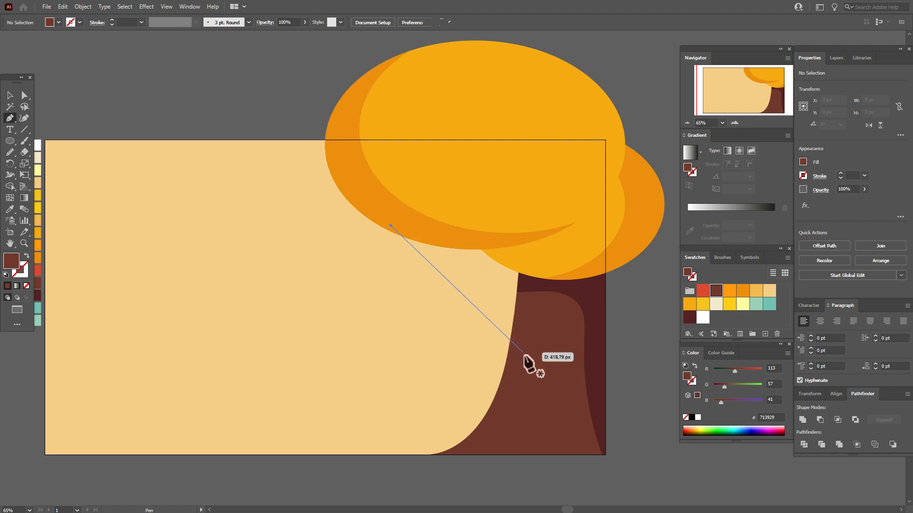
left_click_drag(523, 364, 668, 383)
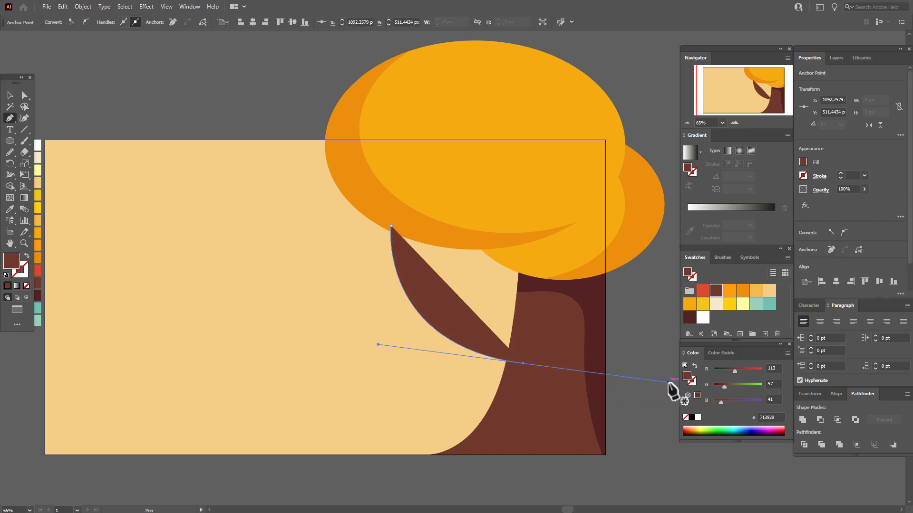
left_click(28, 256)
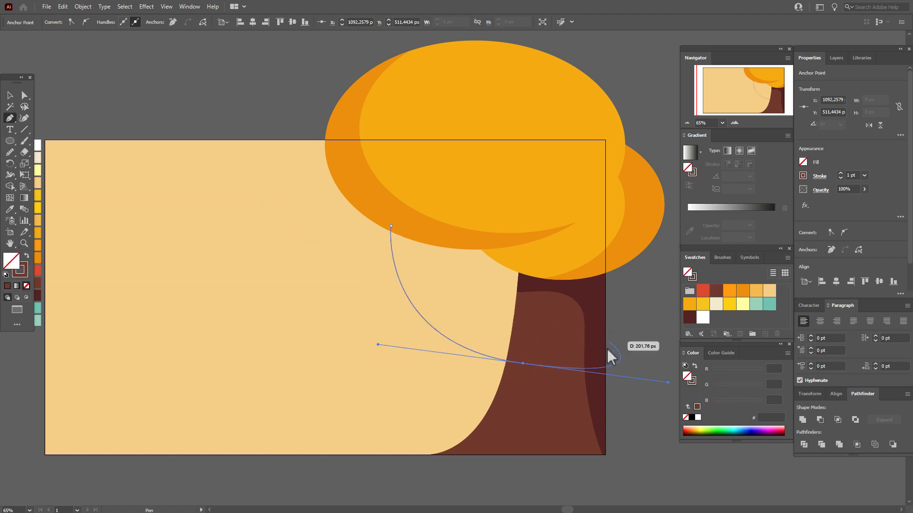
key("Escape")
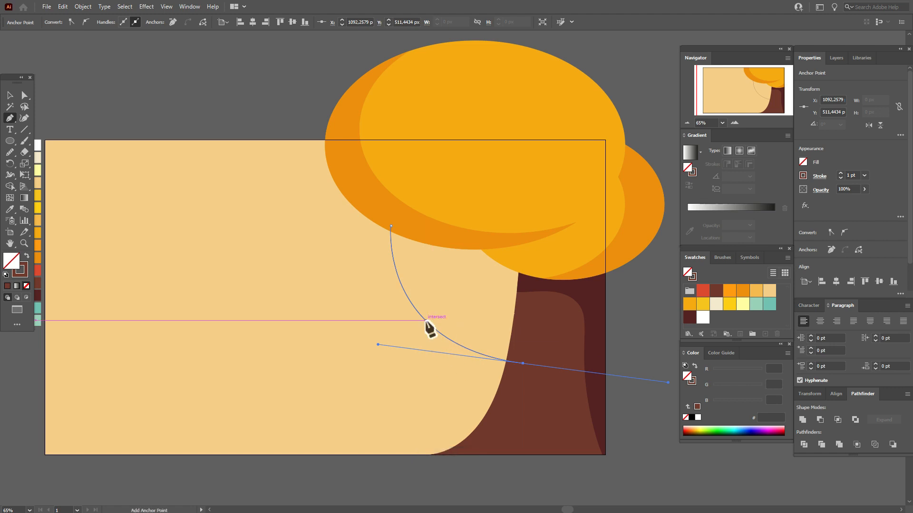
Step: Draw a curved side branch path about 311 × 51 px with the Pen tool, starting at the middle of the main branch
key("shift")
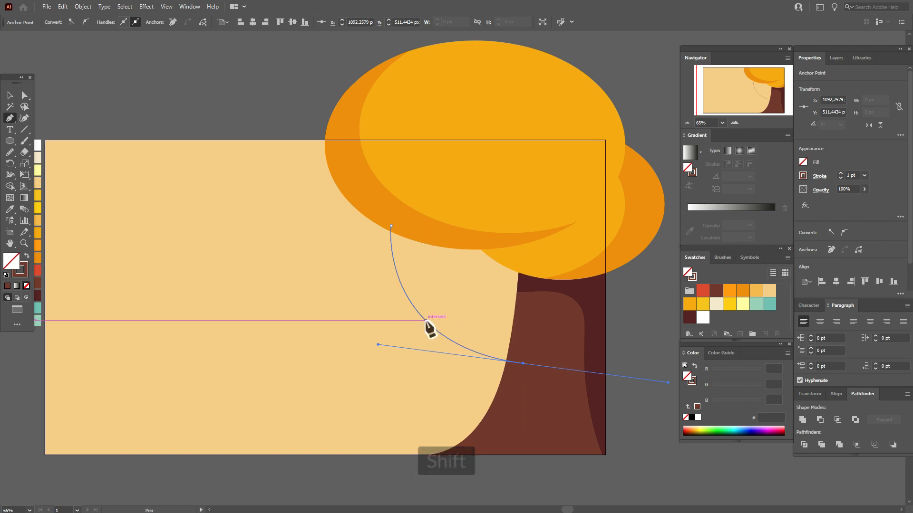
left_click_drag(426, 321, 226, 269)
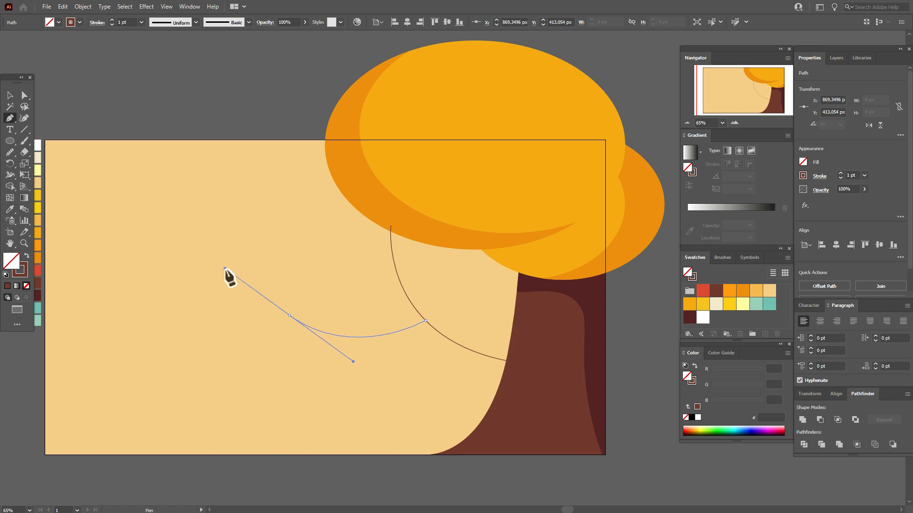
left_click_drag(225, 269, 226, 269)
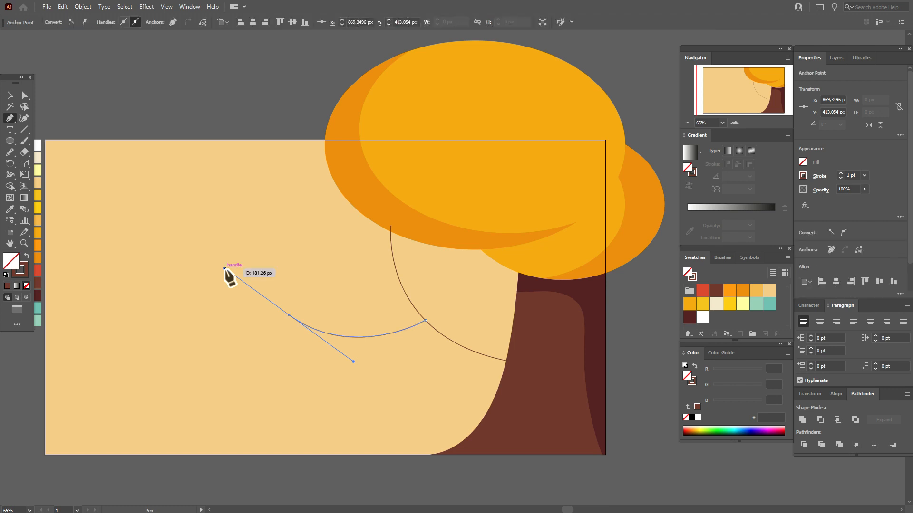
key("Escape")
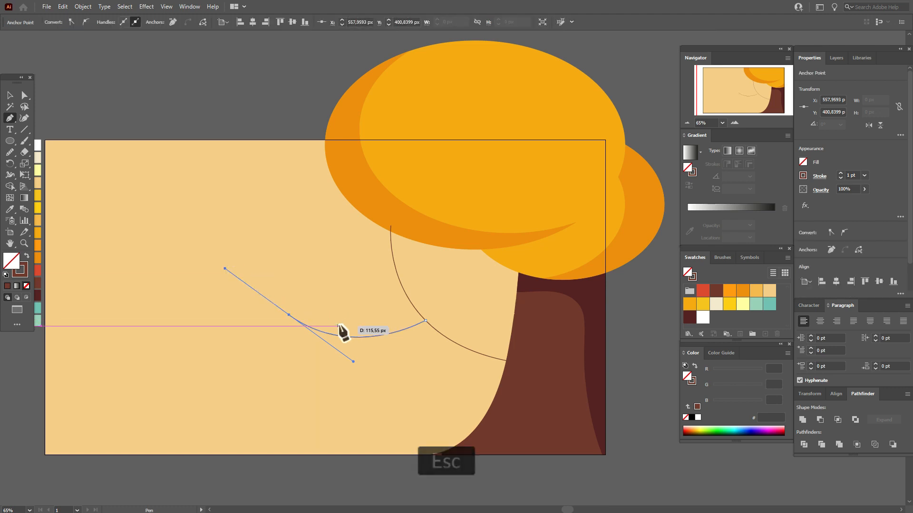
Step: Draw a small curved twig path about 45 × 122 px with the Pen tool, ending on the side branch
left_click(308, 280)
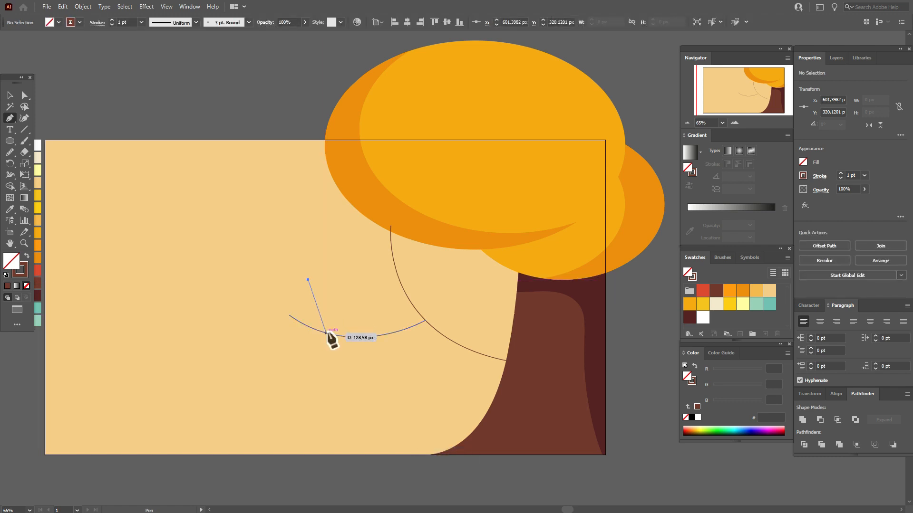
left_click_drag(326, 333, 354, 346)
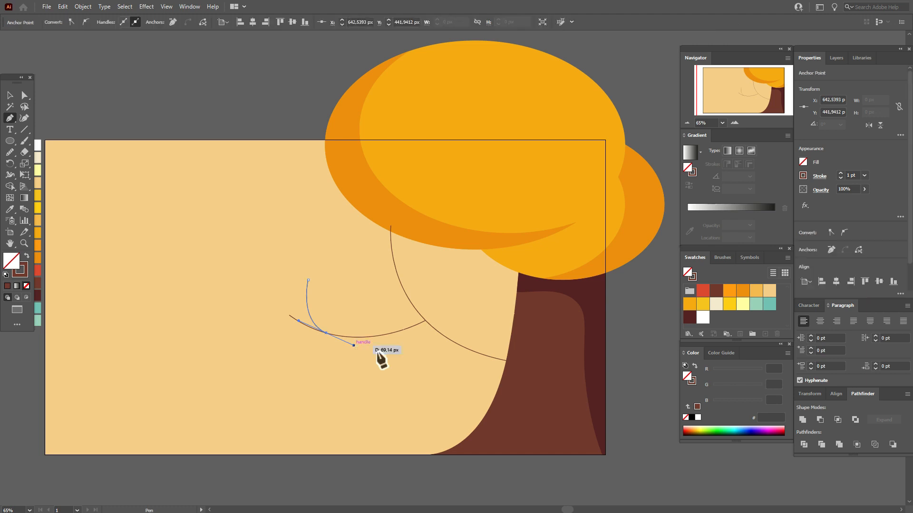
key("Escape")
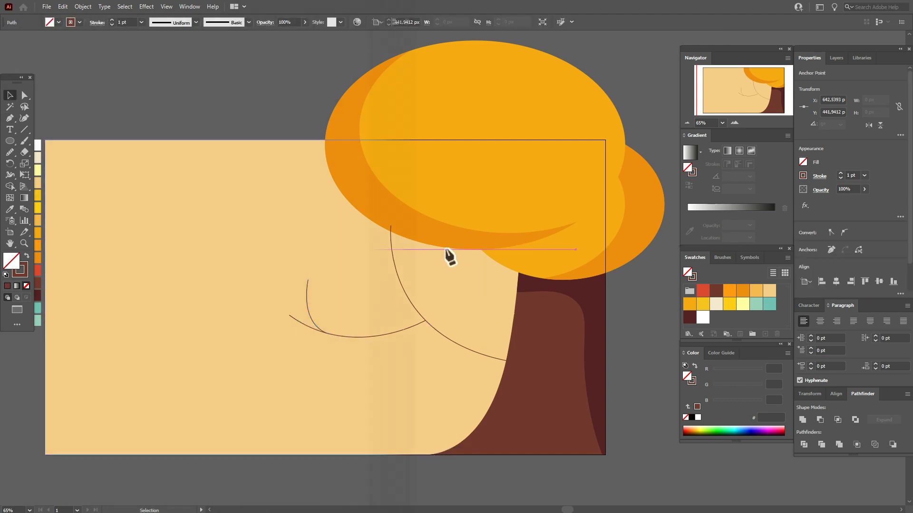
key("Delete")
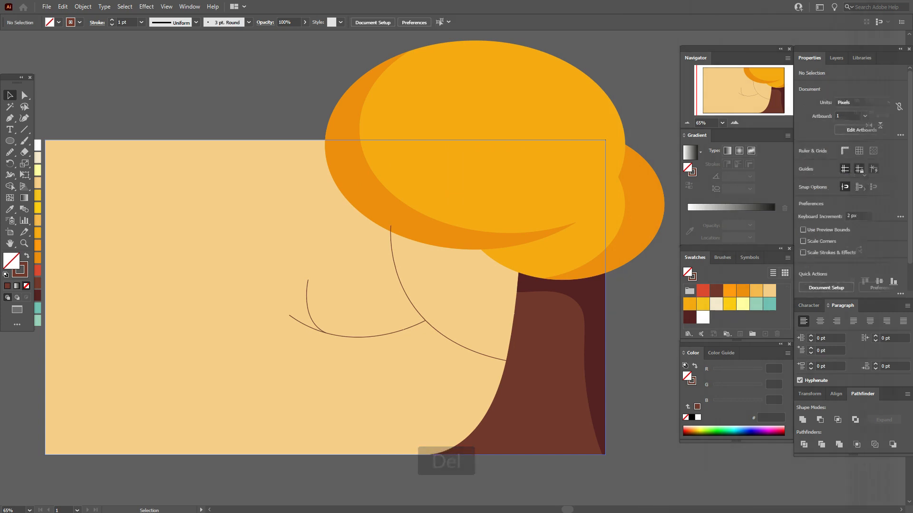
Step: Give the main branch path the triangular tapered width profile and a stroke weight of 150 pt
left_click(450, 336)
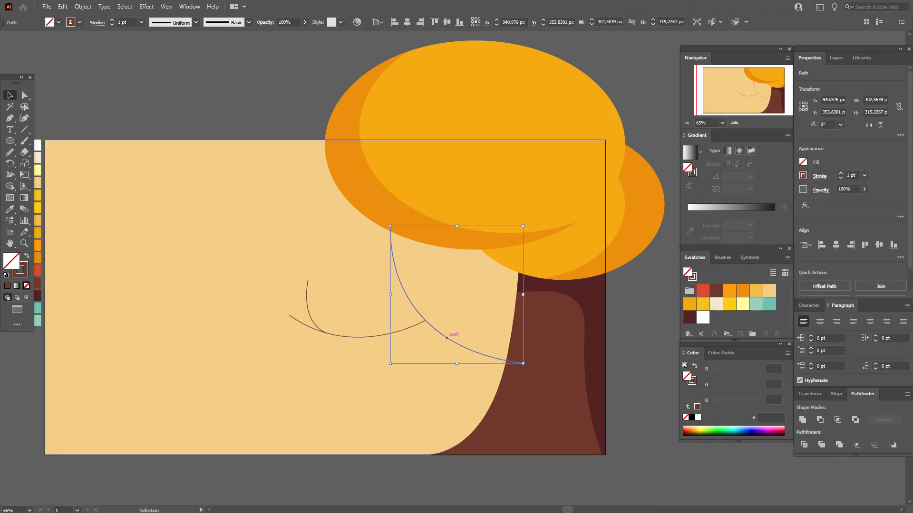
left_click(23, 273)
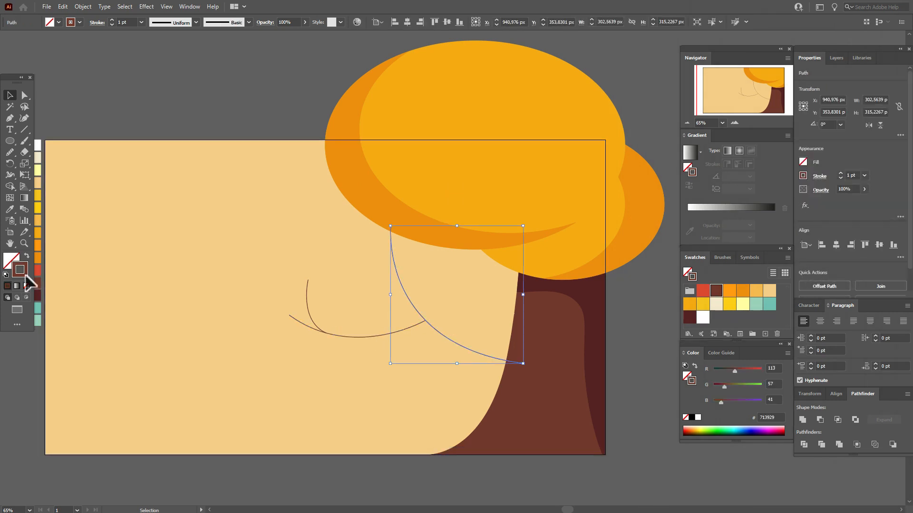
left_click(732, 255)
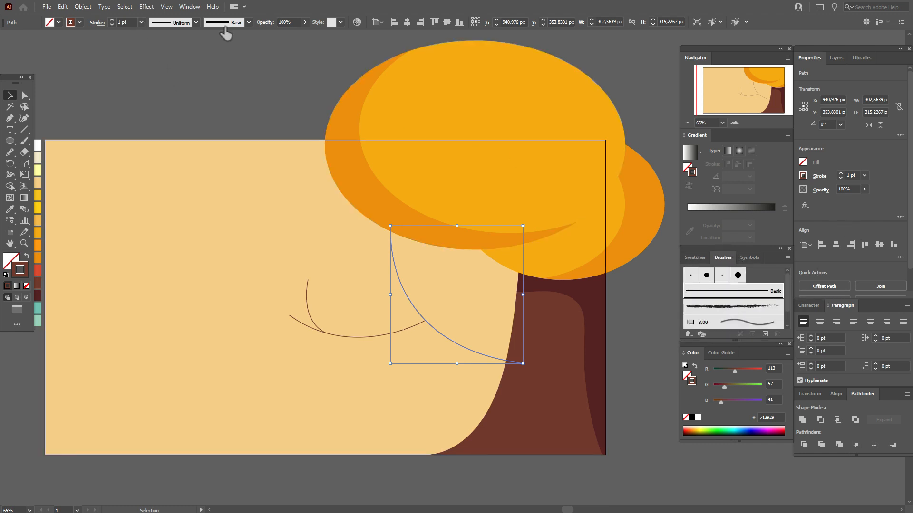
left_click(829, 180)
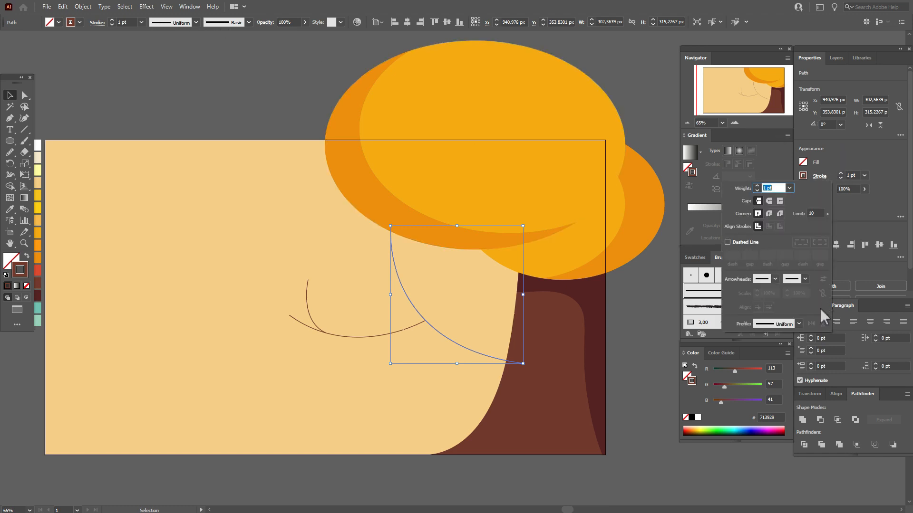
left_click(800, 325)
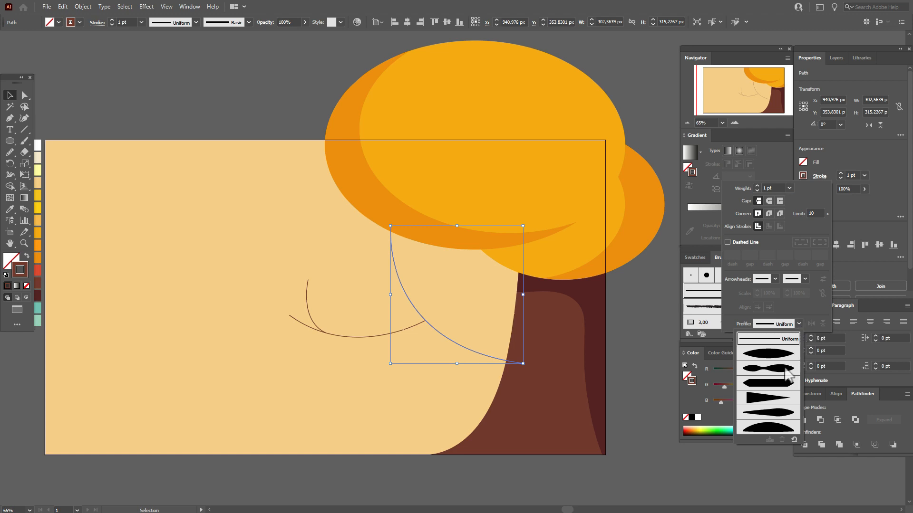
left_click(777, 398)
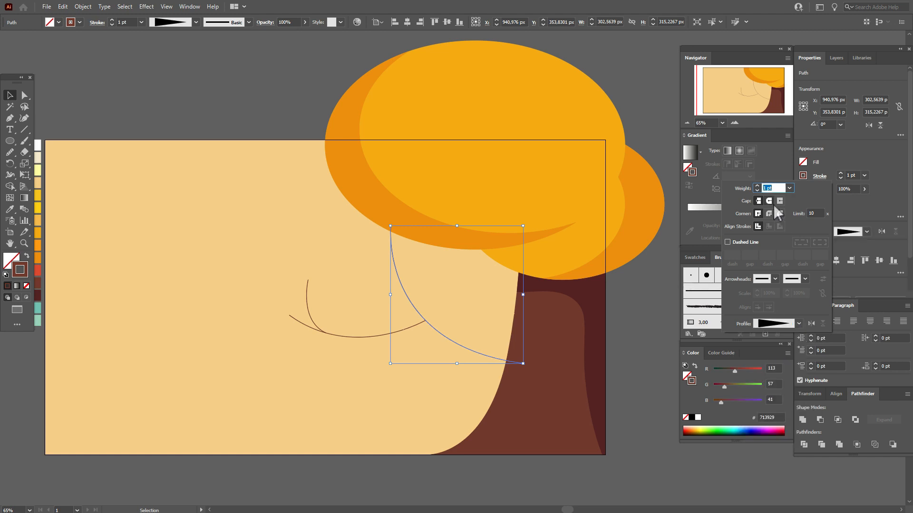
type("150")
left_click(840, 201)
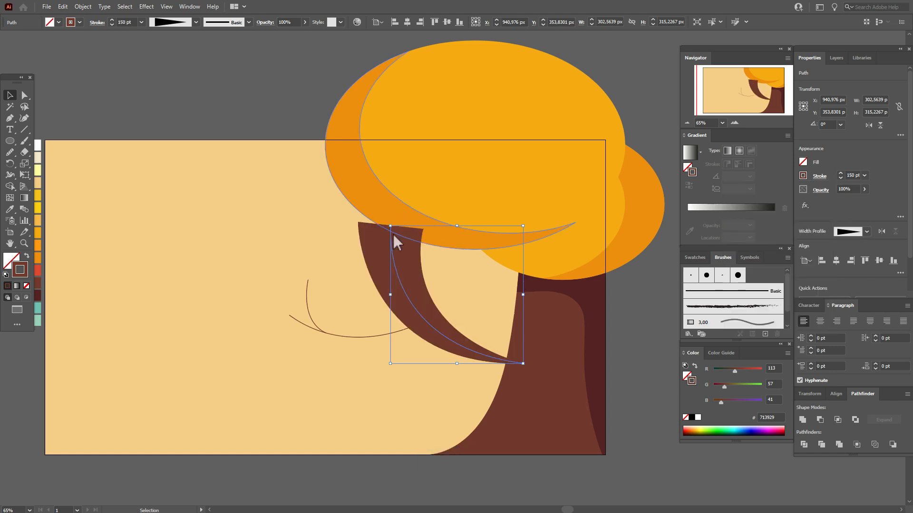
Step: Flip the main branch's width profile along the path so it thickens toward the trunk, and set its stroke weight to 130 pt
left_click(828, 181)
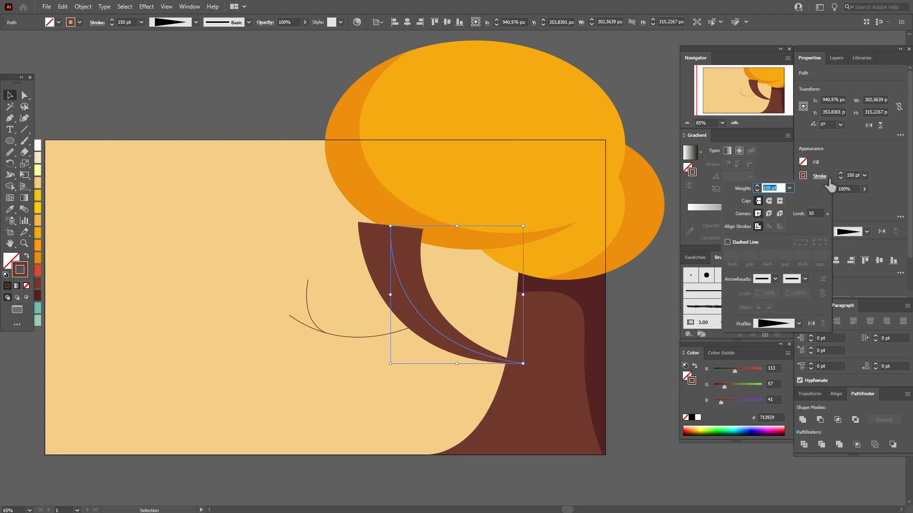
left_click(811, 324)
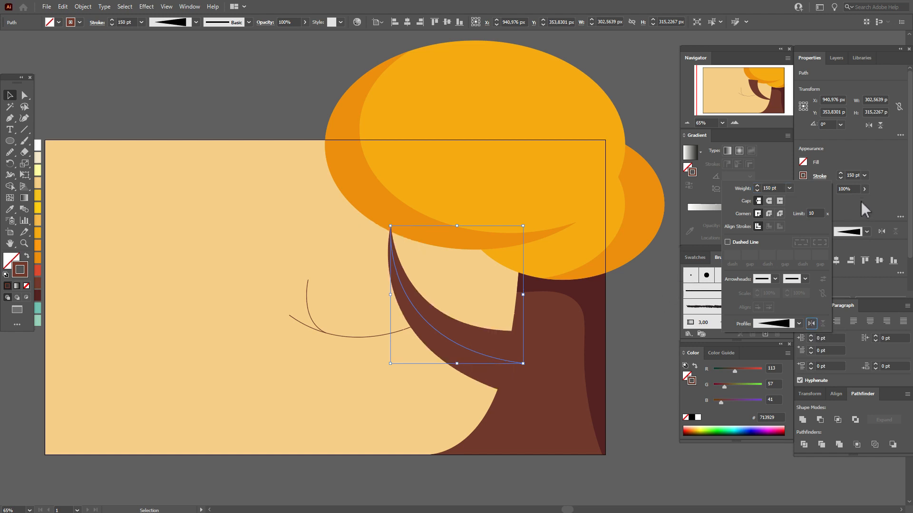
left_click(848, 175)
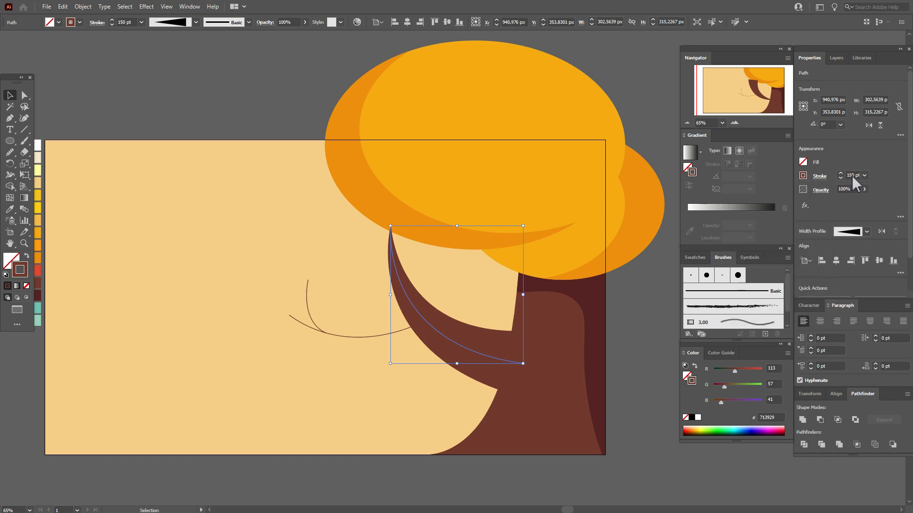
type("13")
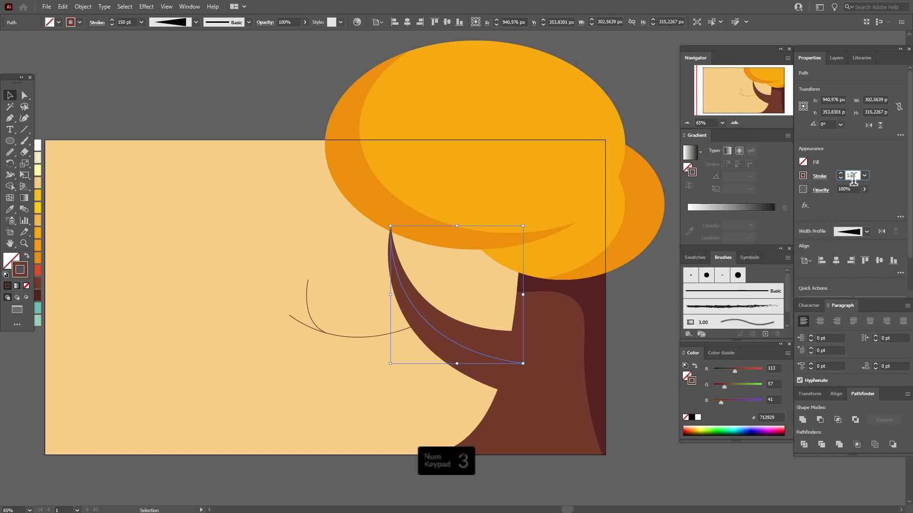
type("0")
key("Return")
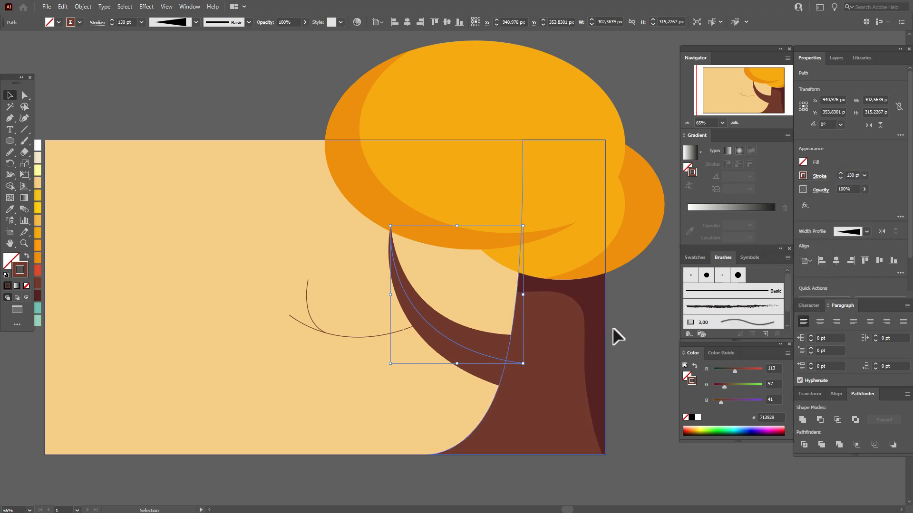
left_click(613, 327)
Step: Give the side branch and twig paths the Basic brush, the triangular tapered width profile and a stroke weight of 50 pt
left_click(397, 331)
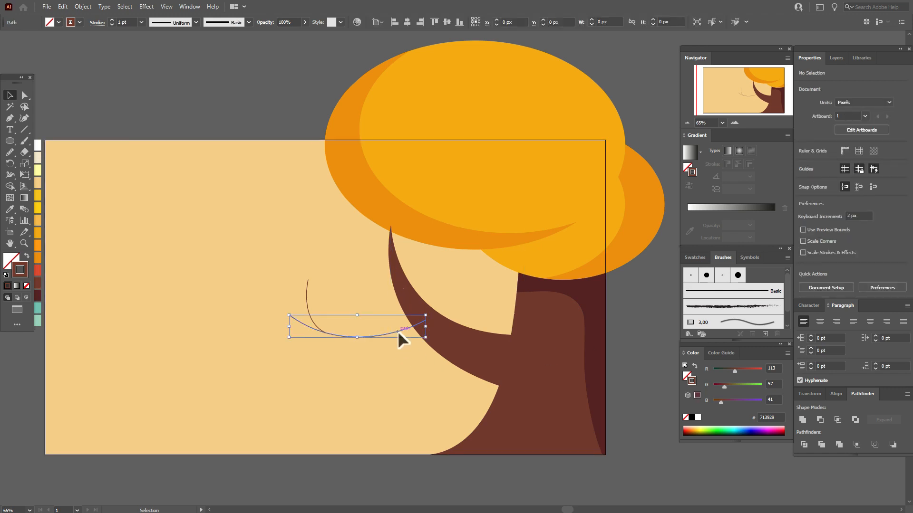
left_click(306, 299, "shift")
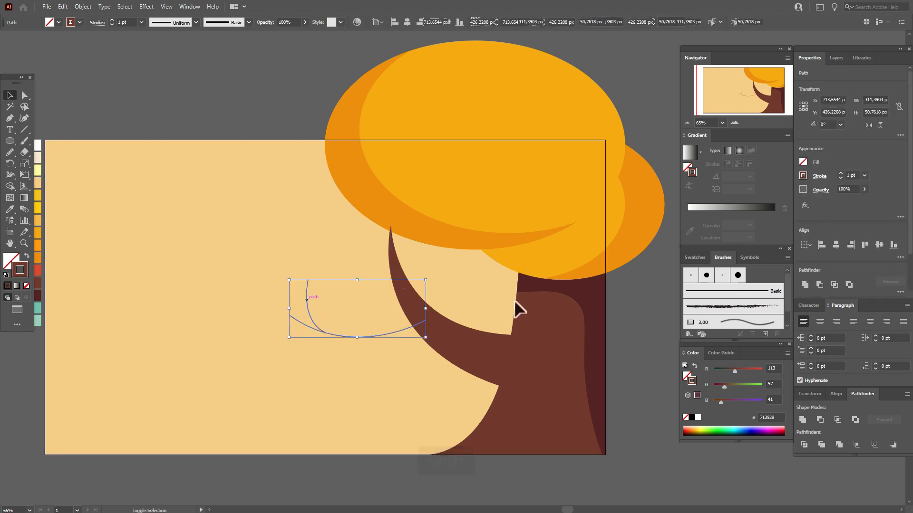
left_click(753, 294)
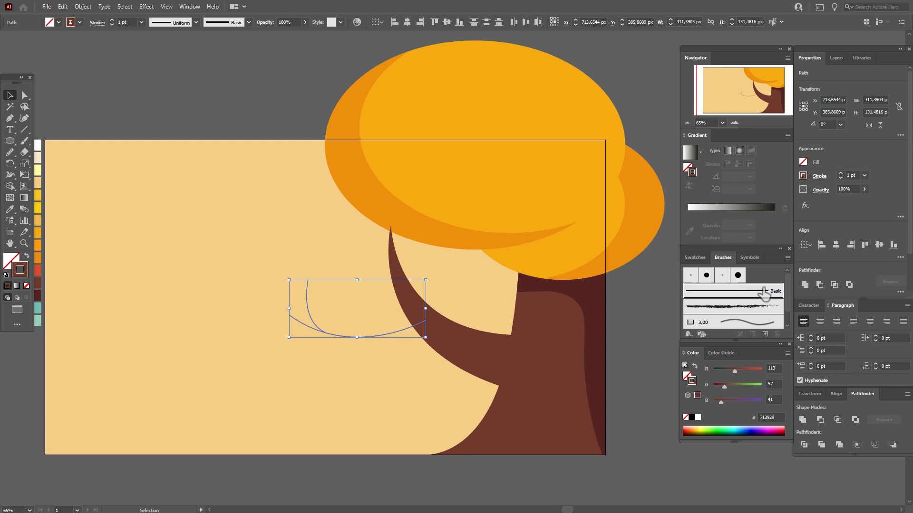
left_click(828, 179)
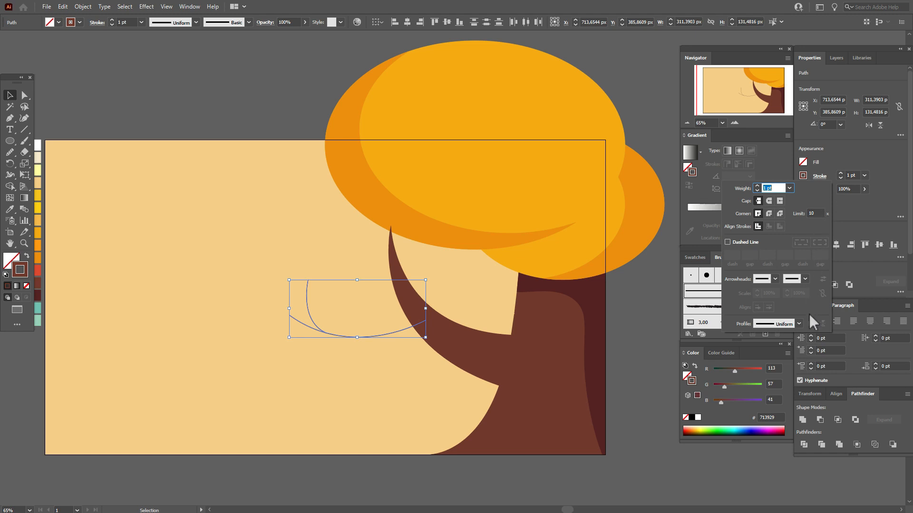
left_click(800, 324)
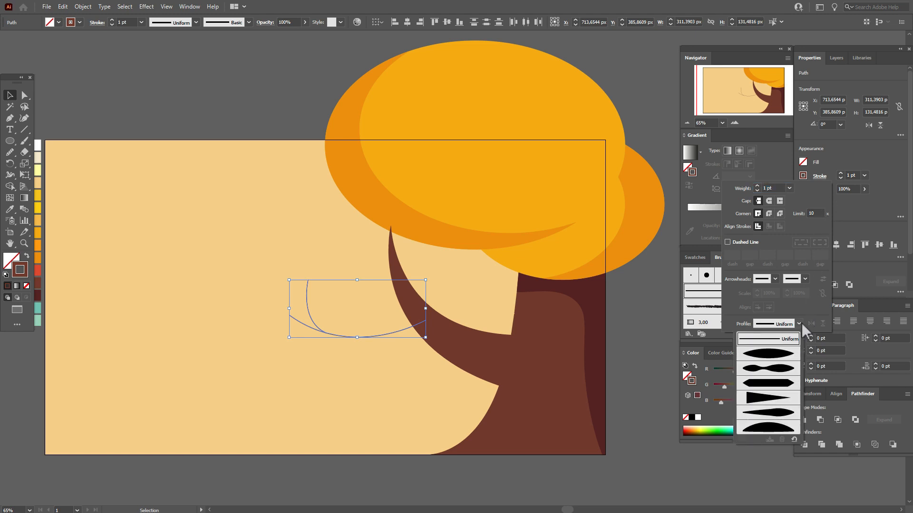
left_click(785, 396)
type("50")
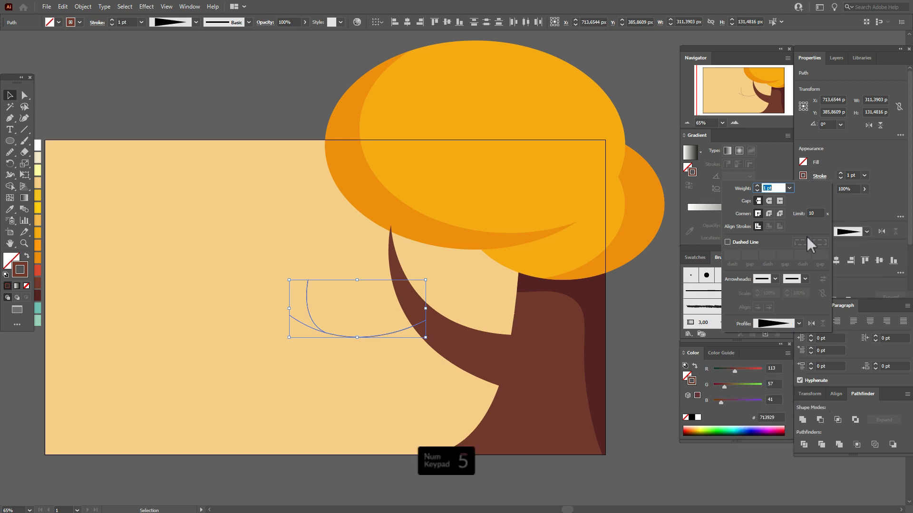
key("Return")
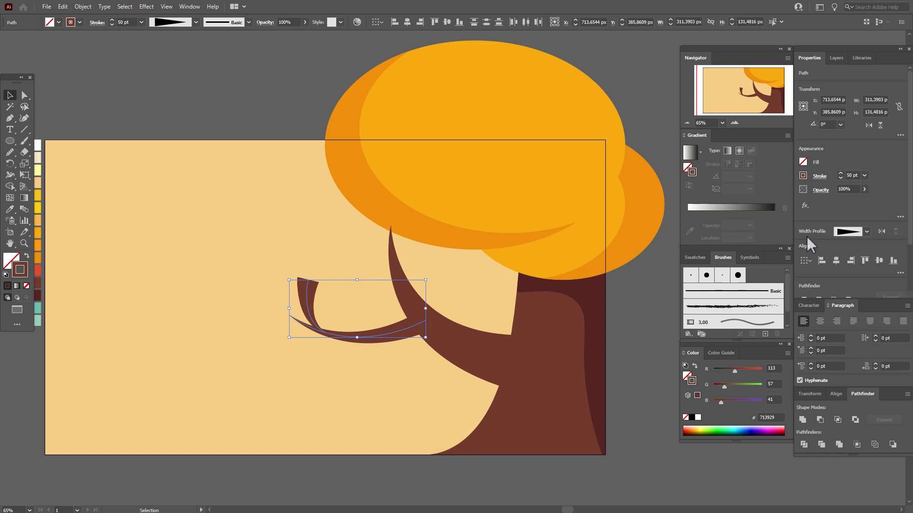
left_click(220, 116)
Step: Flip the twig's width profile along its path so it tapers toward the tip, and set its stroke weight to 20 pt
left_click(307, 302)
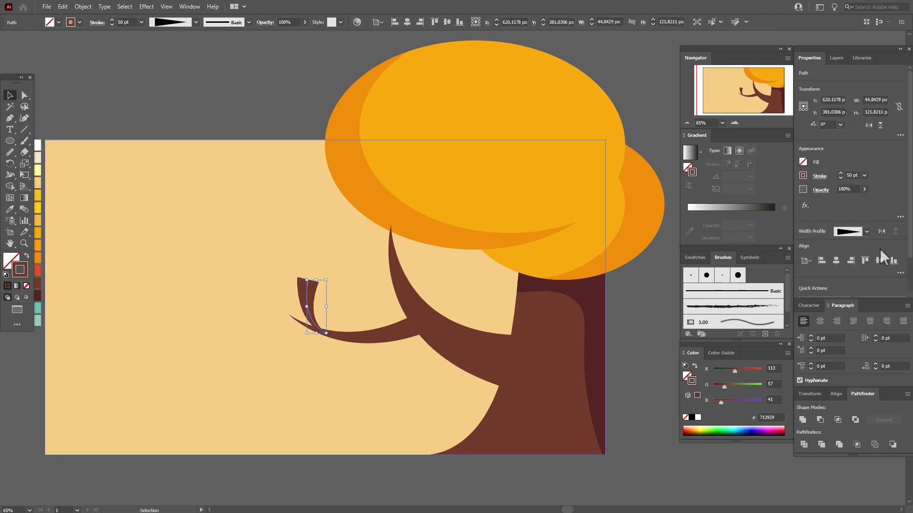
left_click(885, 232)
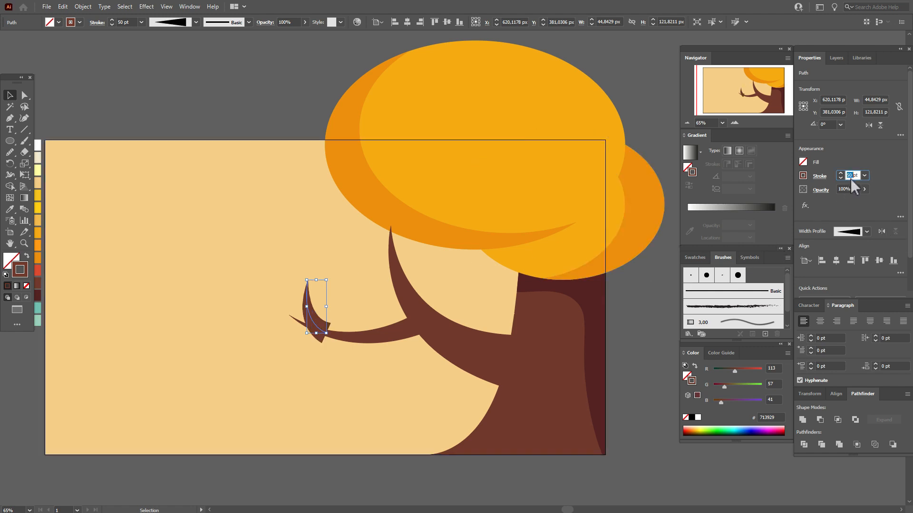
type("25")
key("Return")
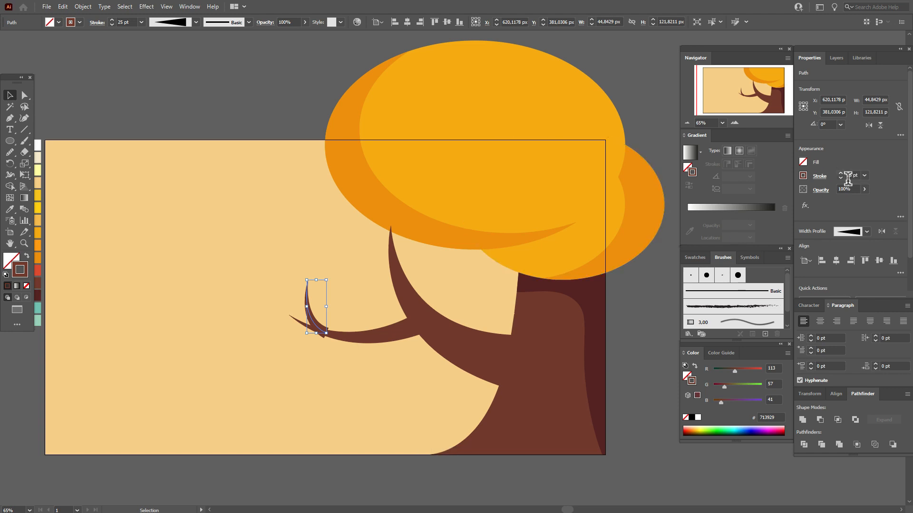
left_click(848, 176)
type("20")
key("Return")
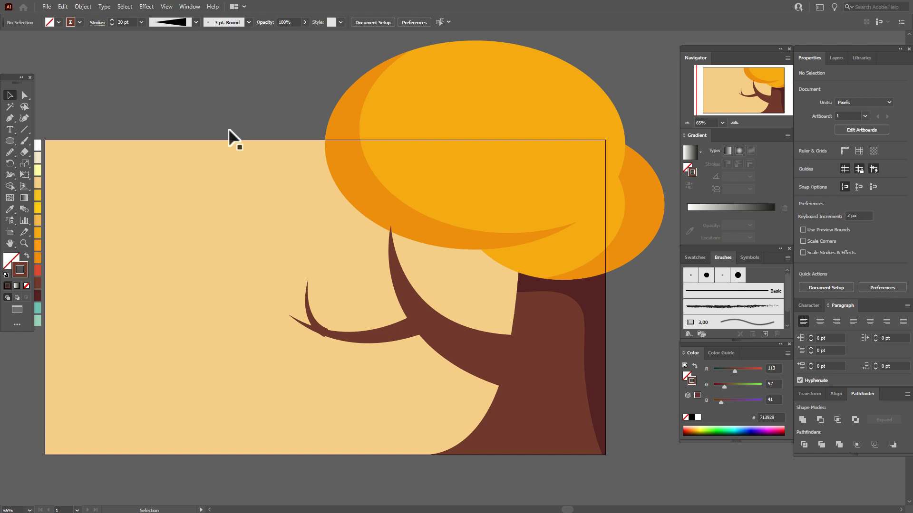
Step: Rotate the side branch and its twig together slightly clockwise, leaving the main branch in place
left_click(309, 288)
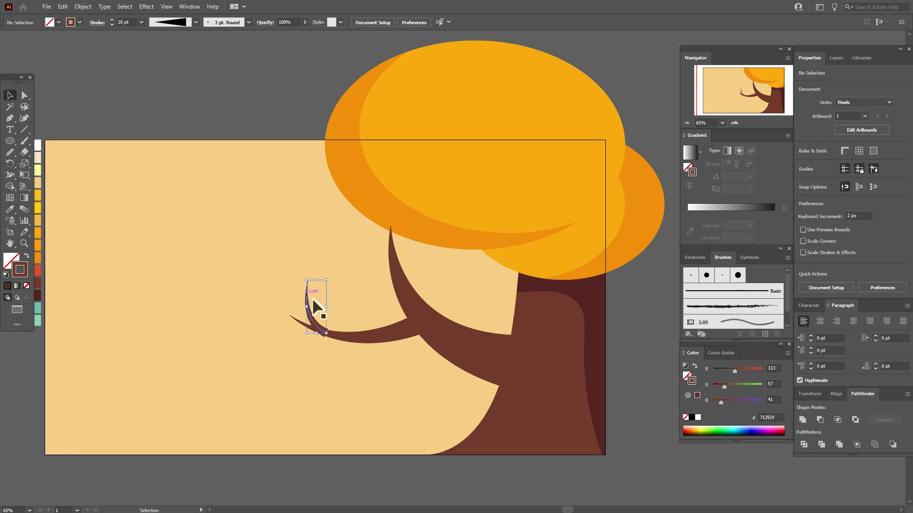
left_click(400, 333, "shift")
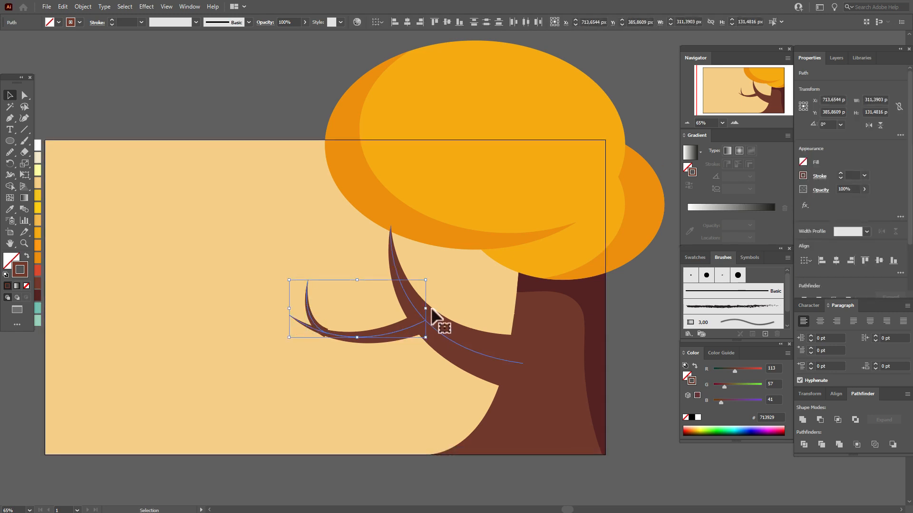
left_click_drag(432, 308, 409, 336)
left_click(638, 332)
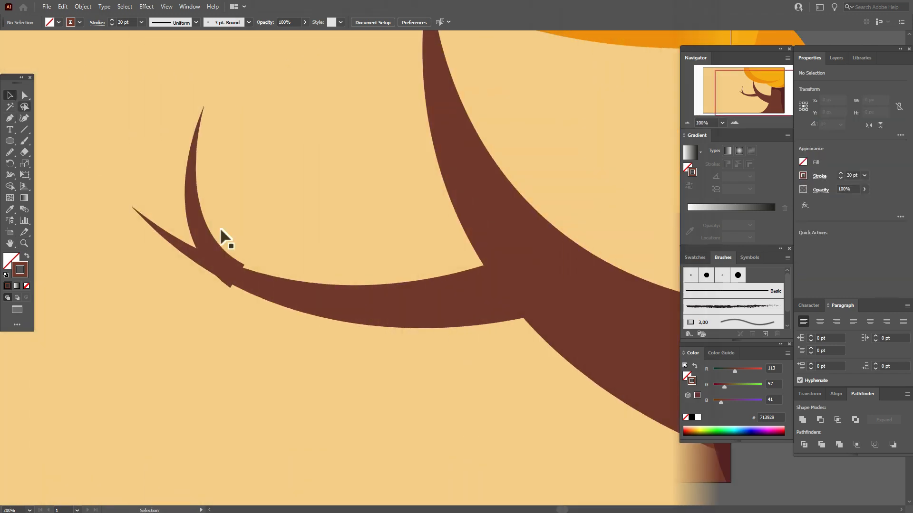
Step: Move and rotate the twig so its base sits further along the side branch, and set its stroke weight to 15 pt
left_click_drag(205, 242, 231, 242)
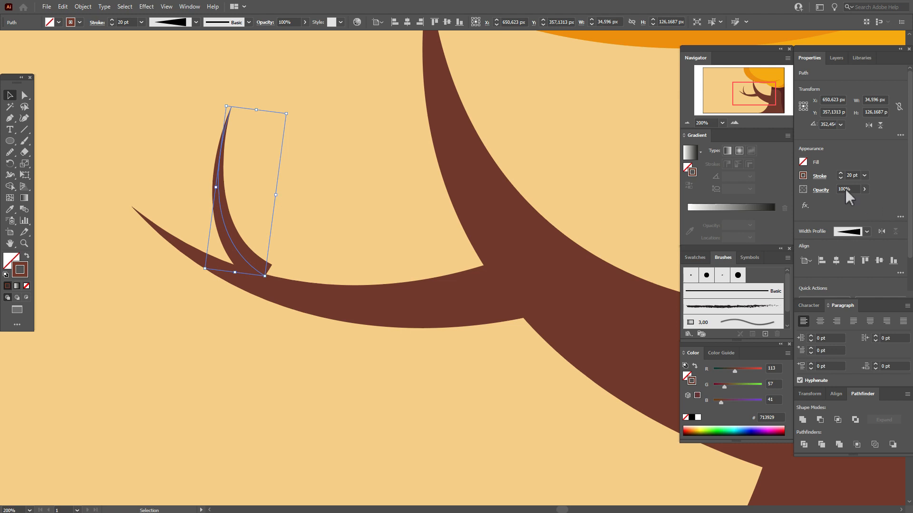
type("15")
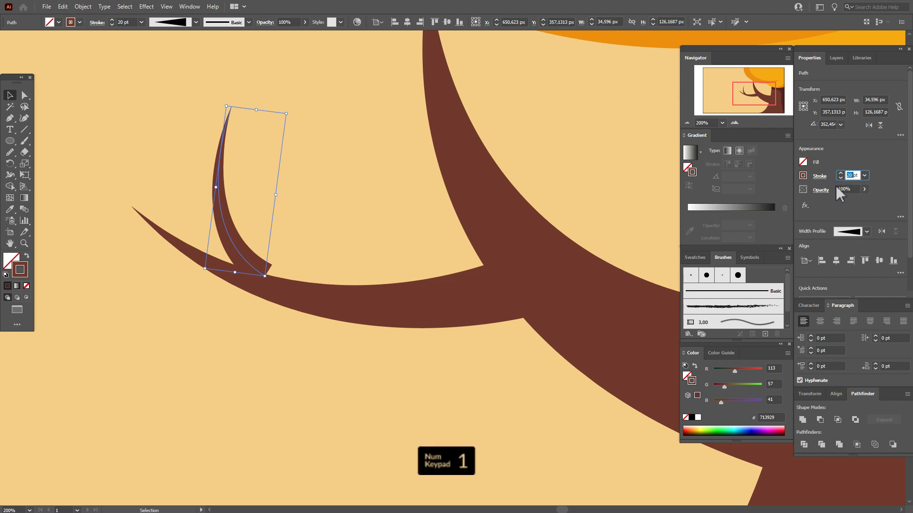
key("Return")
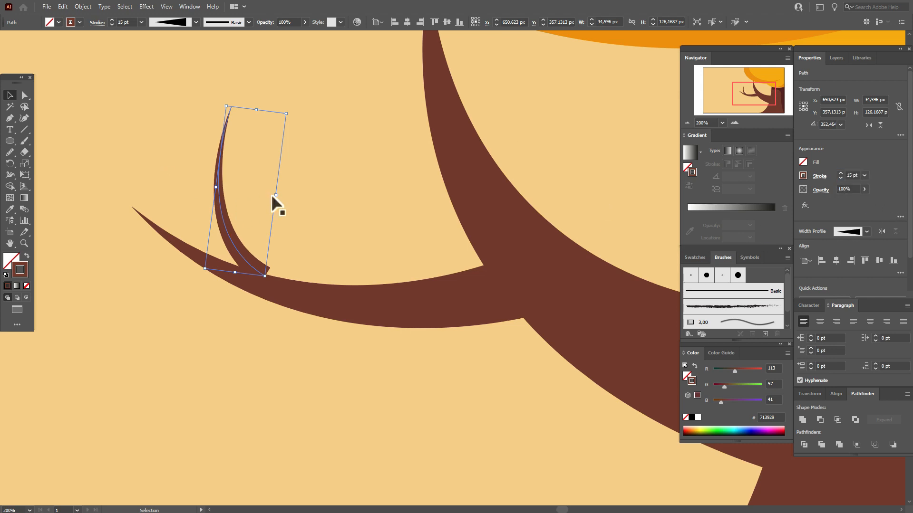
left_click_drag(283, 201, 284, 206)
left_click_drag(222, 202, 222, 208)
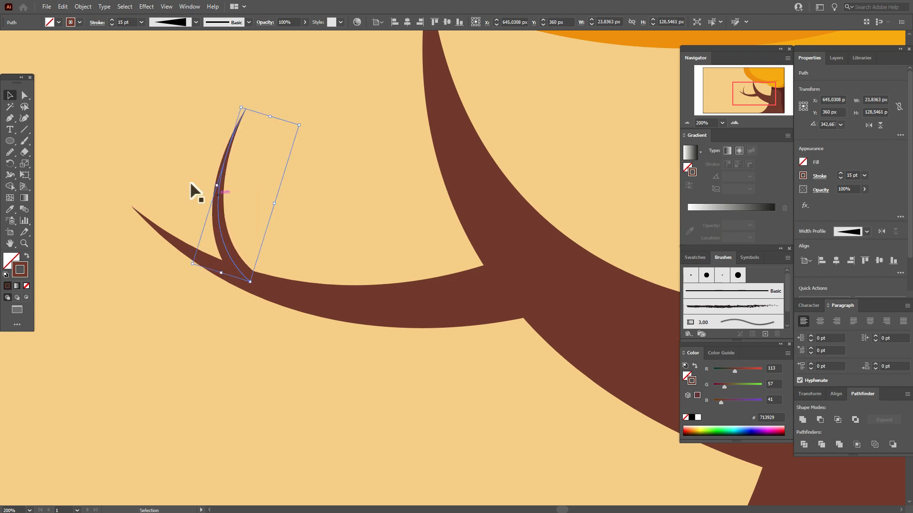
Step: Shift the twig's tip anchor point outward, away from the main branch, so the twig stands more upright
left_click(30, 96)
left_click(112, 116)
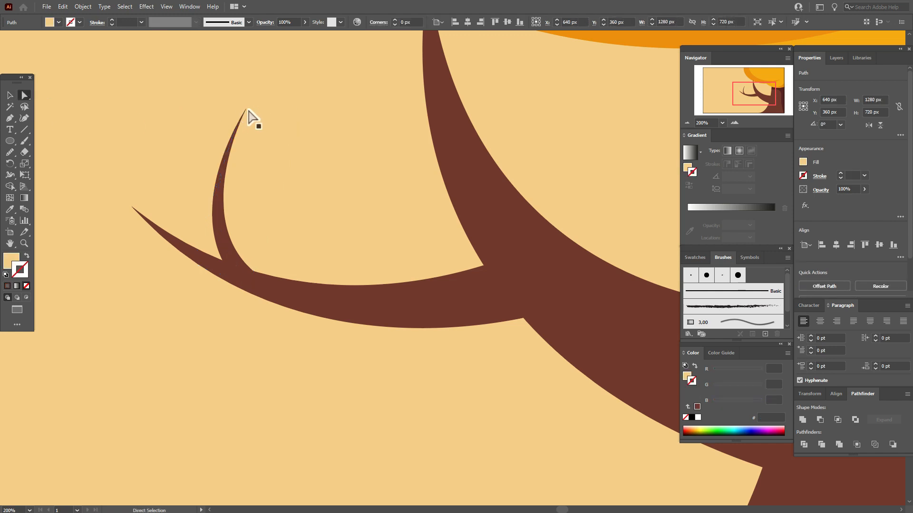
left_click(246, 110)
left_click_drag(247, 110, 219, 109)
left_click(10, 95)
left_click(164, 233)
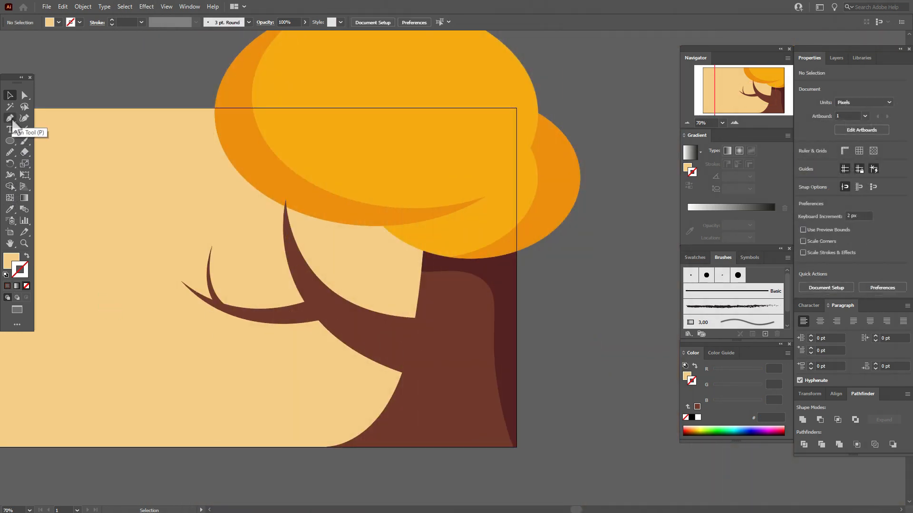
Step: Sample the main branch's style and draw a curved path about 63 × 227 px with the Pen tool from the canopy to the main branch
left_click(9, 210)
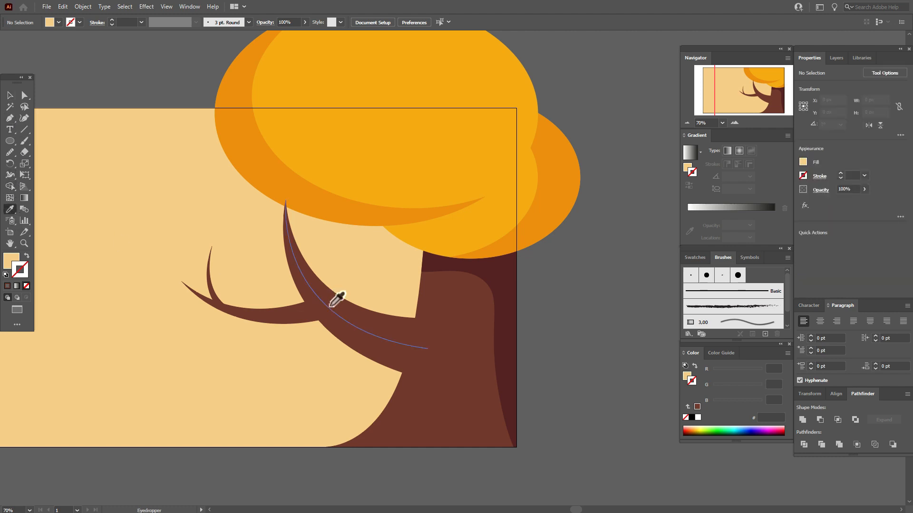
left_click(330, 305)
left_click(10, 119)
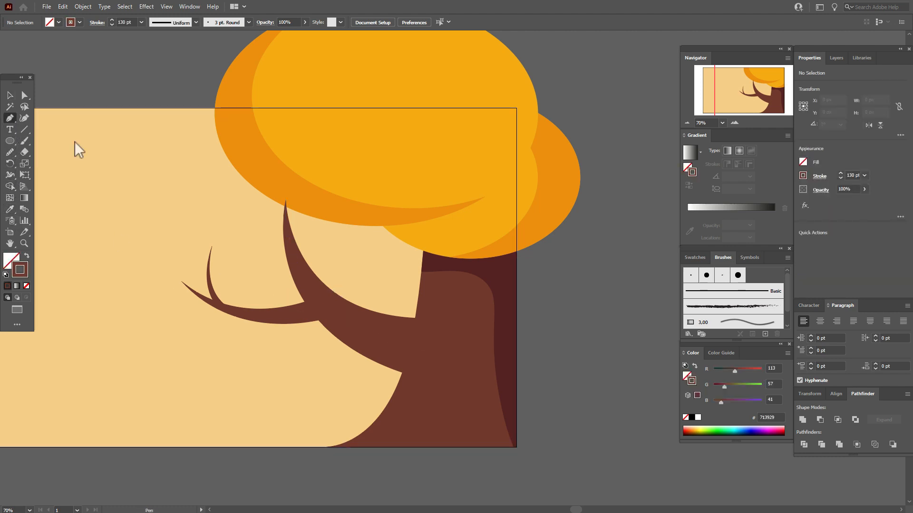
left_click(332, 210)
left_click_drag(359, 317, 402, 361)
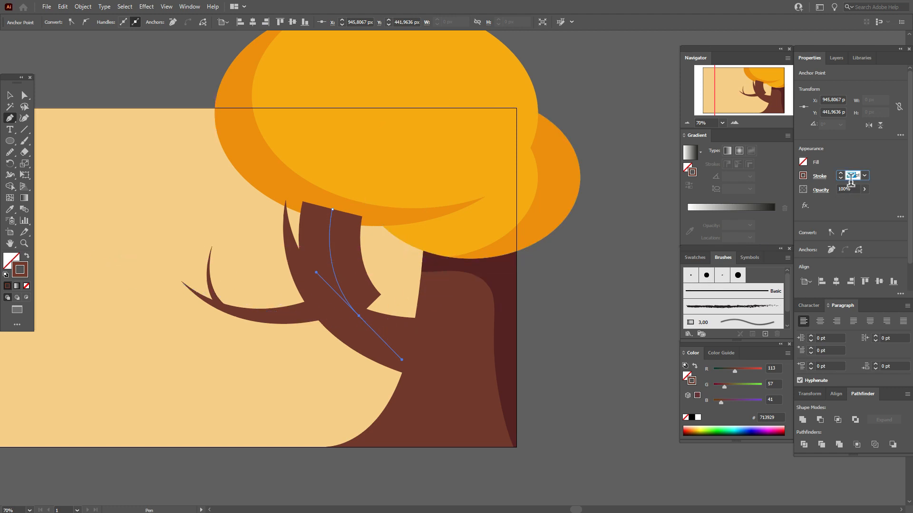
Step: Give the new branch path the triangular tapered width profile, flipped to thicken toward its base, and a stroke weight of 35 pt
type("20")
key("Return")
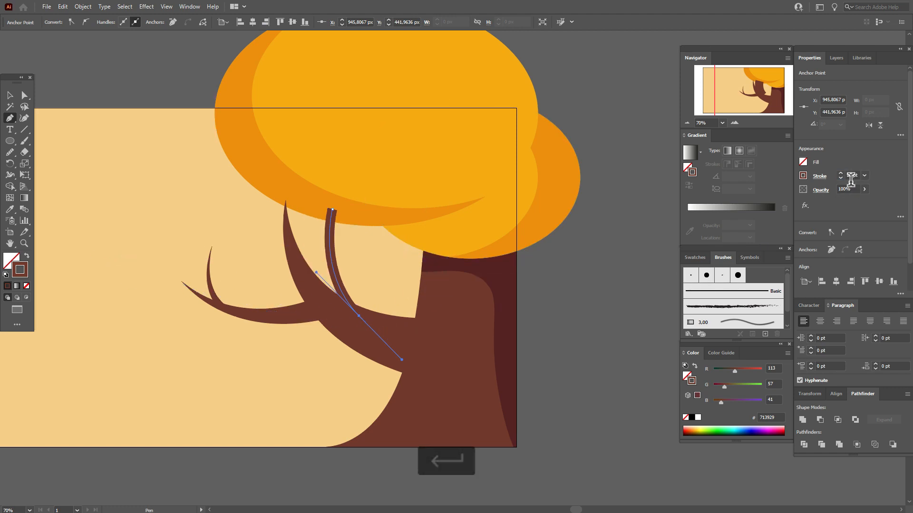
left_click(821, 176)
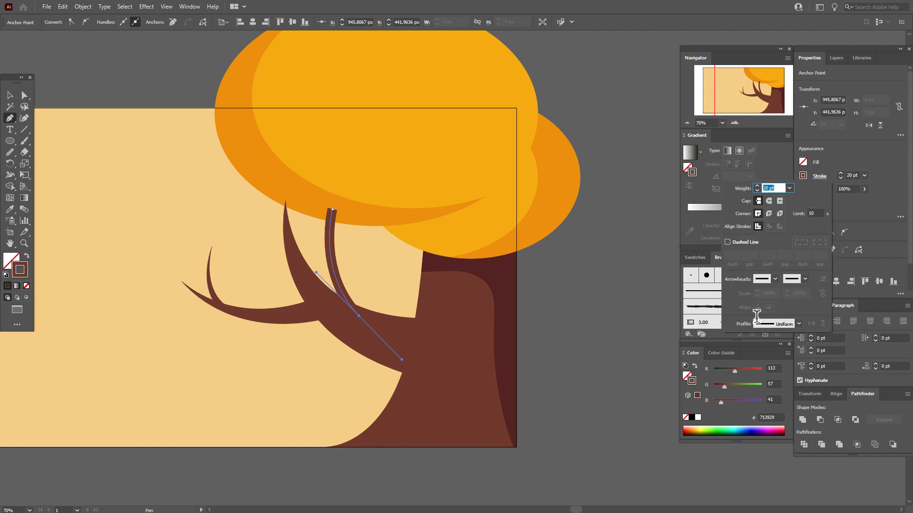
left_click(800, 324)
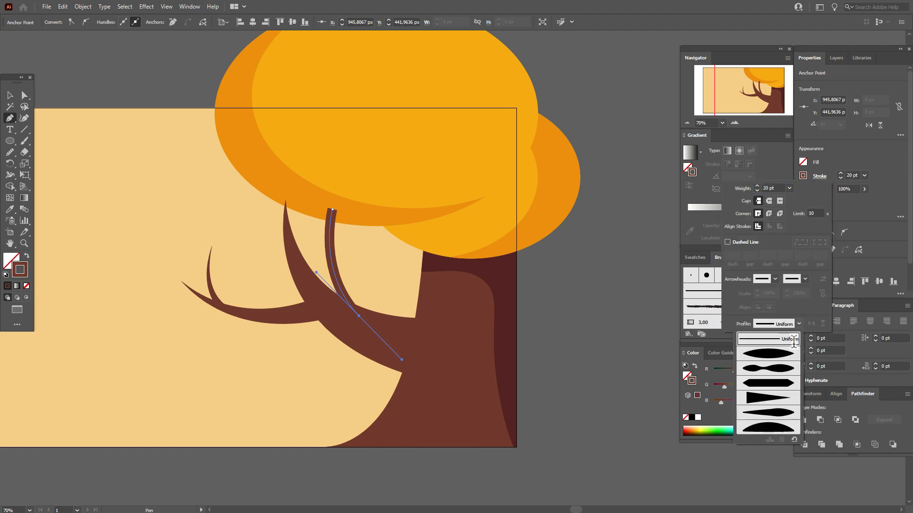
left_click(775, 401)
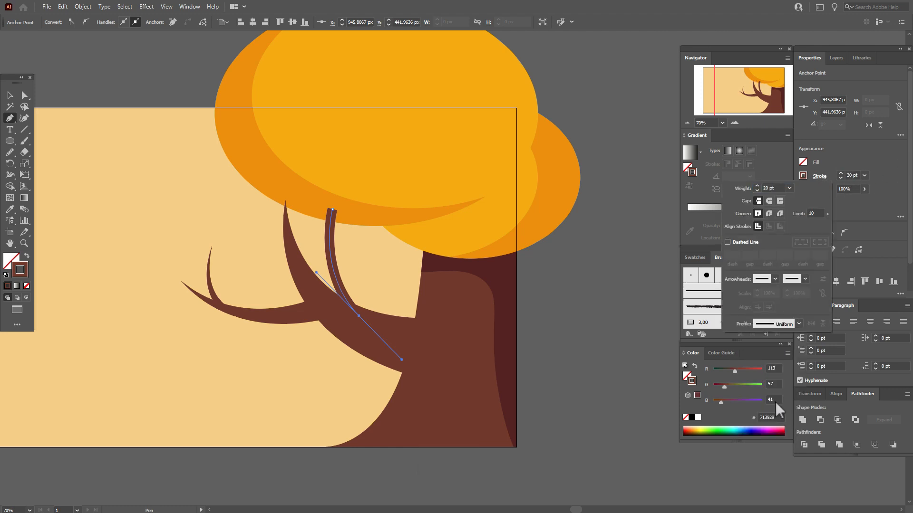
left_click(810, 324)
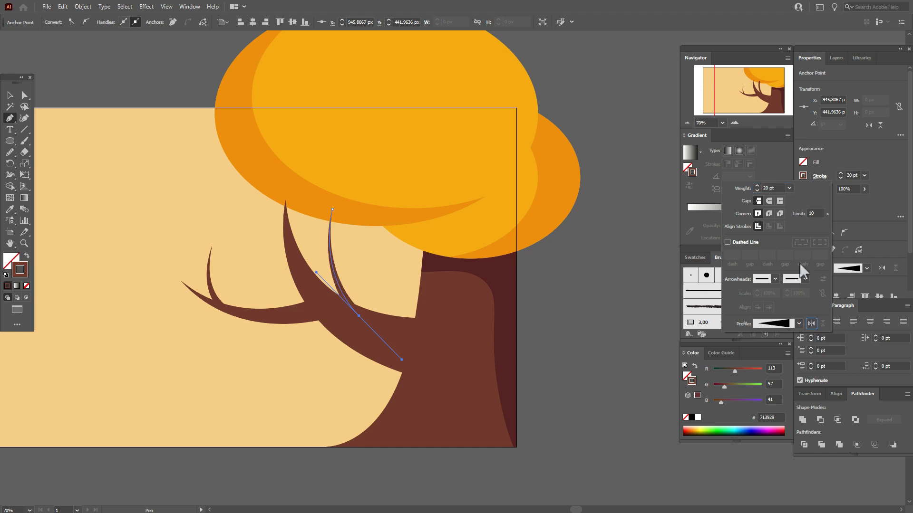
double_click(766, 188)
type("35")
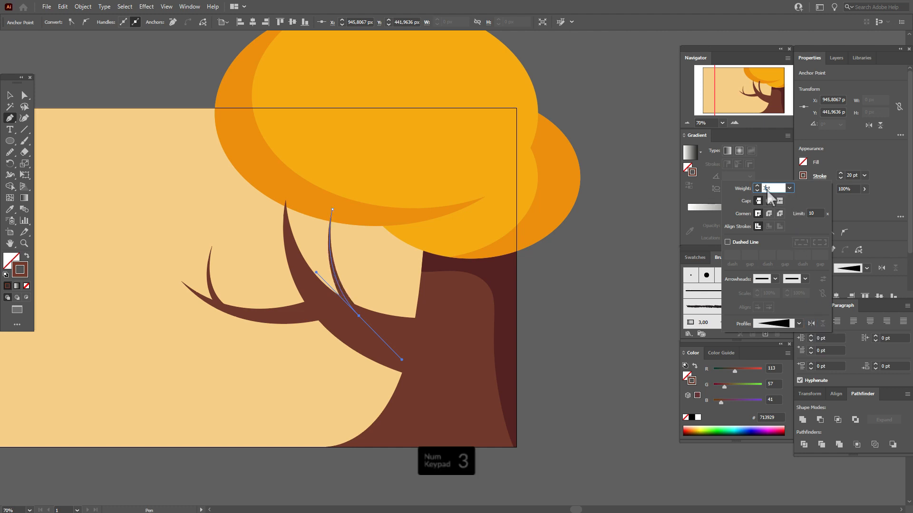
key("Return")
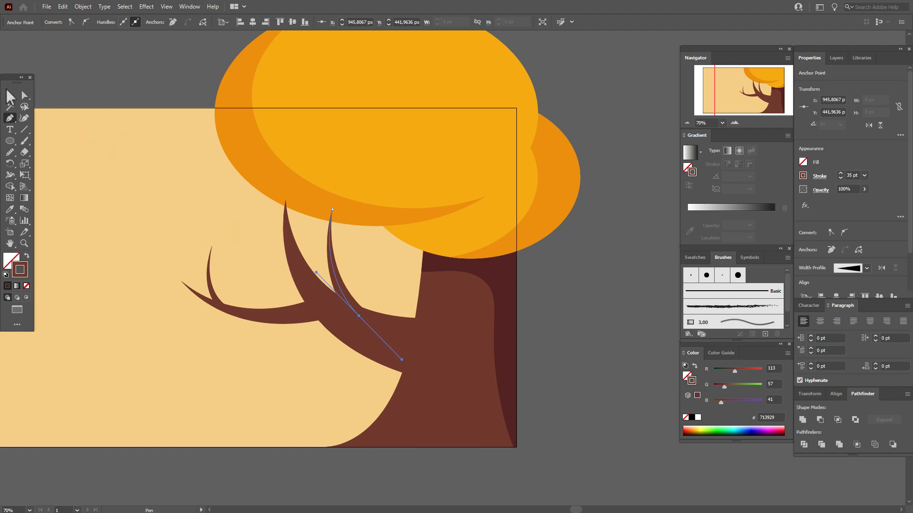
left_click(9, 97)
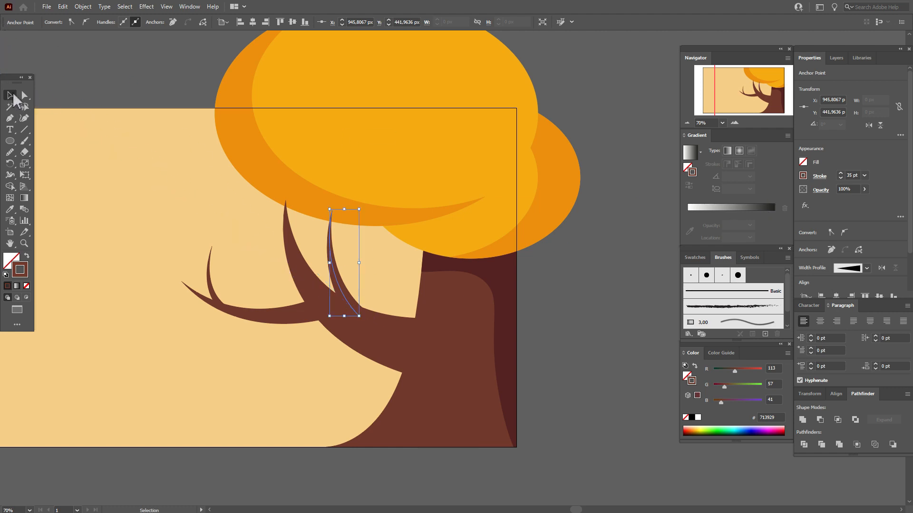
left_click(131, 84)
Step: Duplicate the upright branch closer to the trunk and extend the copy's tip anchor up into the canopy
left_click(341, 286)
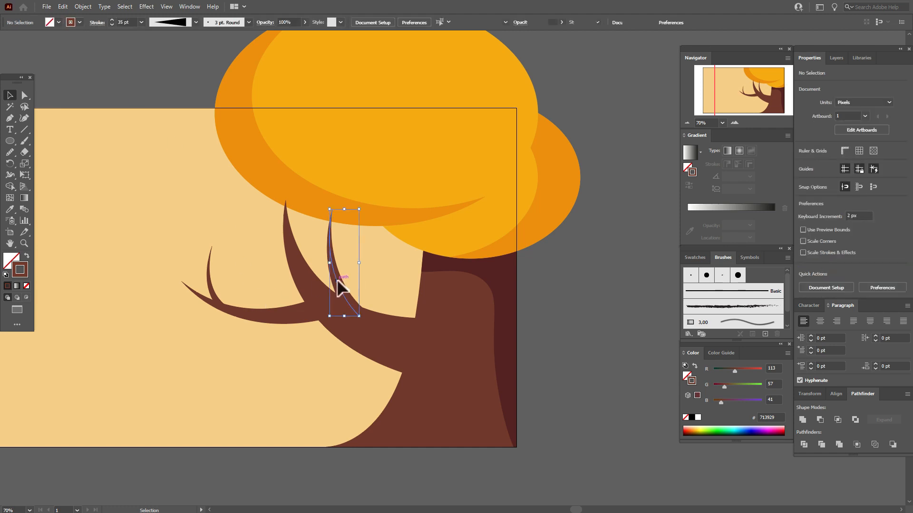
left_click_drag(341, 287, 384, 304)
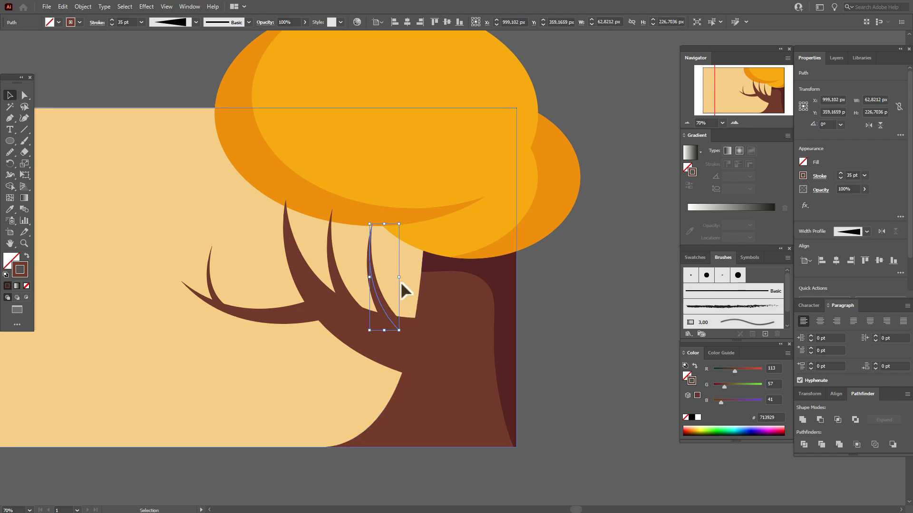
left_click(25, 96)
left_click_drag(374, 222, 366, 209)
key("v")
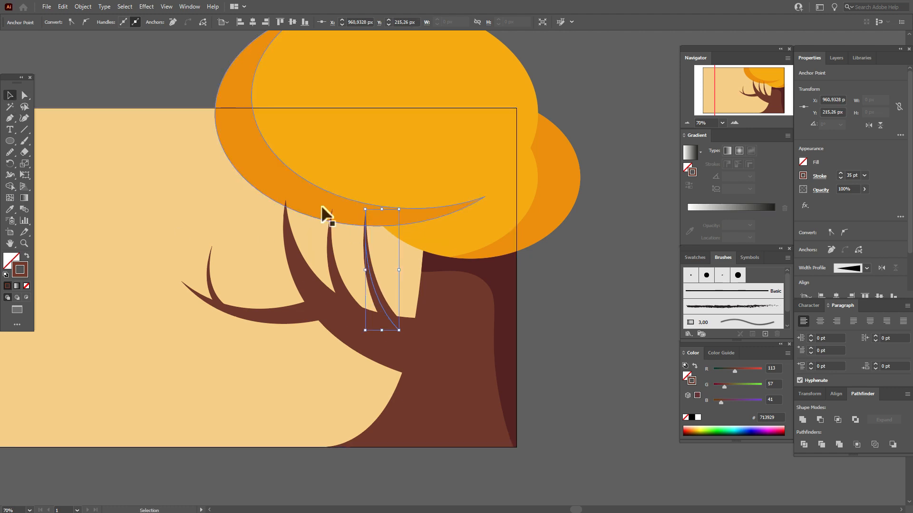
Step: Bring the canopy's dark orange shading shape to the front so it covers the branch tips
left_click(321, 204)
right_click(321, 205)
mouse_move(401, 379)
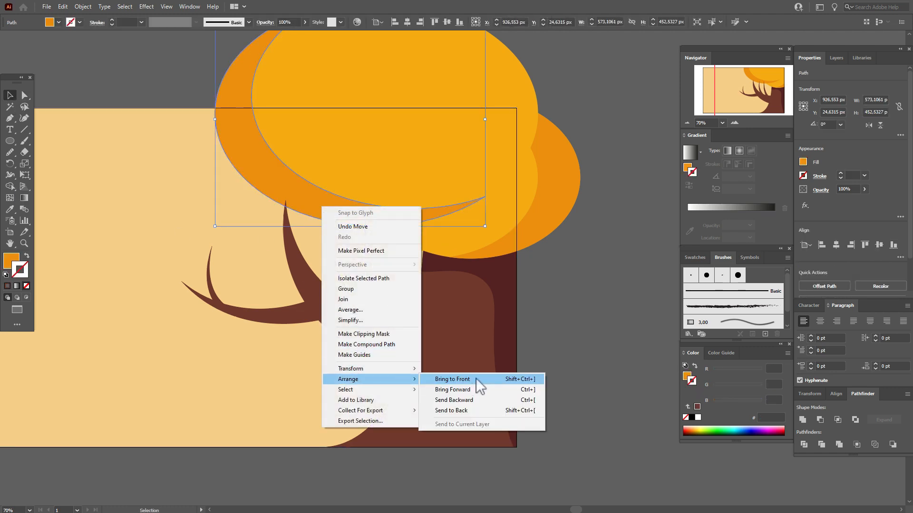
left_click(477, 380)
left_click(596, 321)
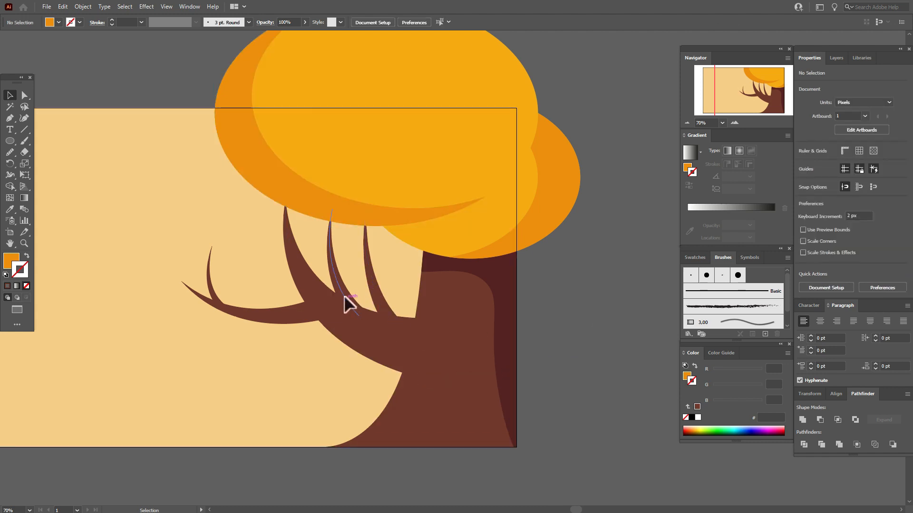
Step: Nudge the middle upright branch slightly toward the trunk and set its stroke weight to 20 pt
left_click_drag(345, 295, 347, 297)
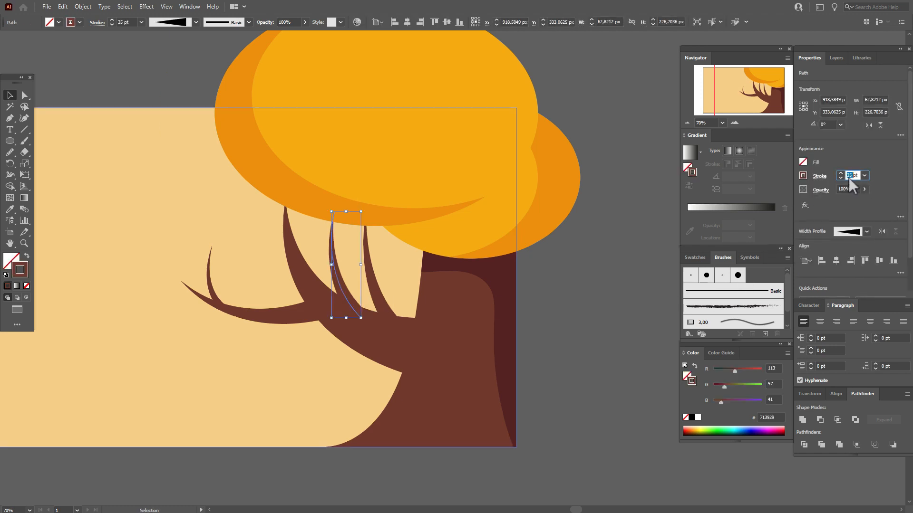
type("20")
key("Return")
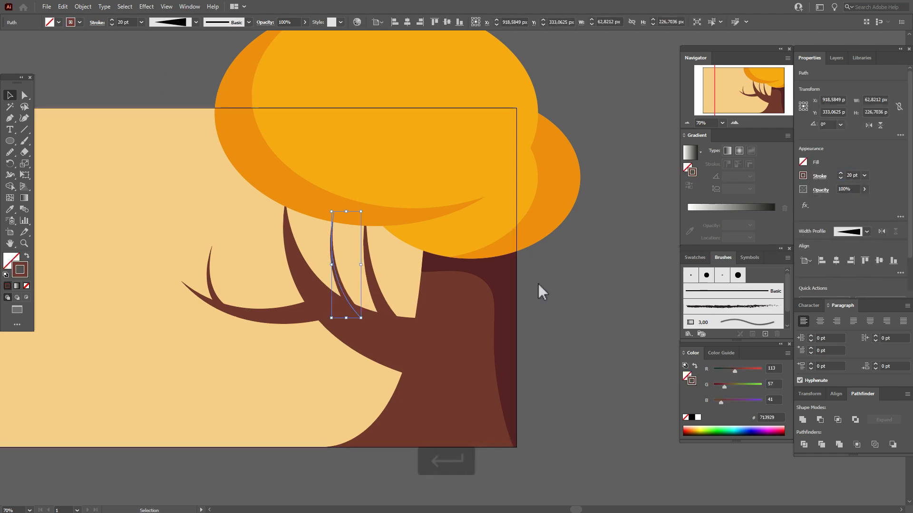
left_click(563, 283)
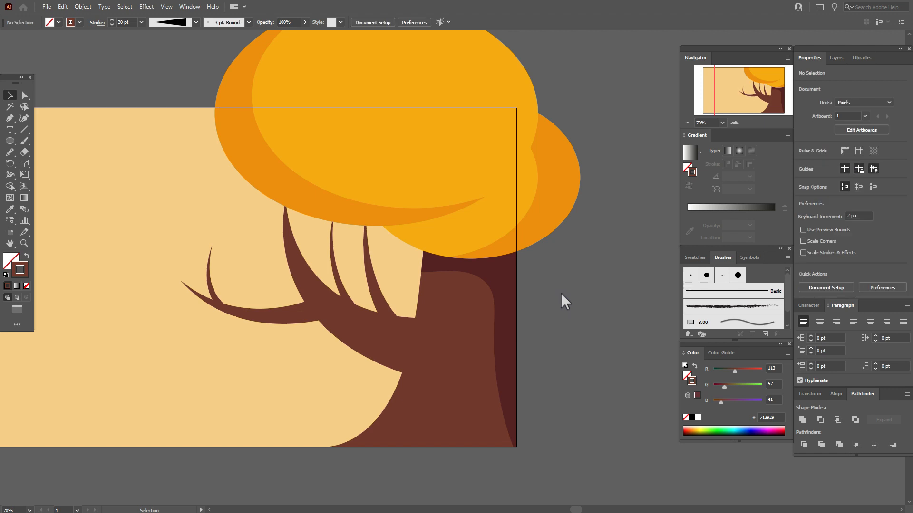
Step: Select all the branch and twig paths and expand their appearance into filled shapes
left_click(355, 329)
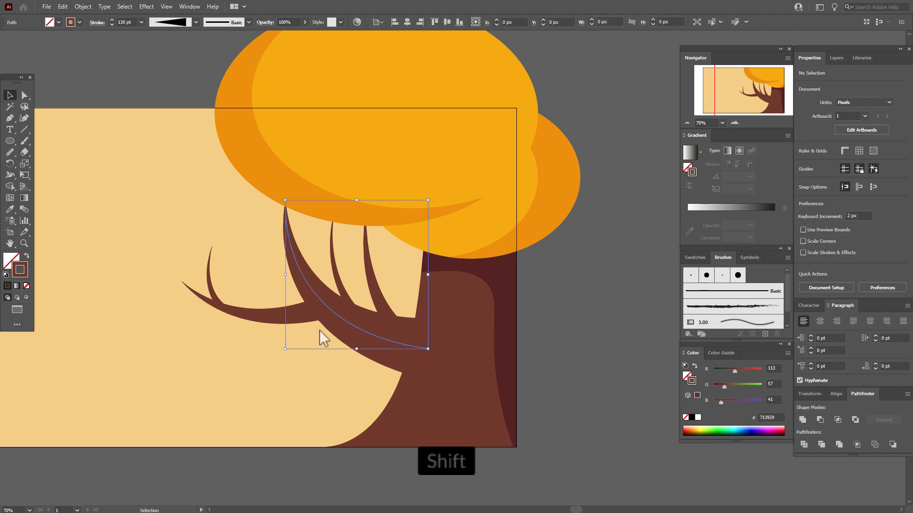
left_click(214, 291, "shift")
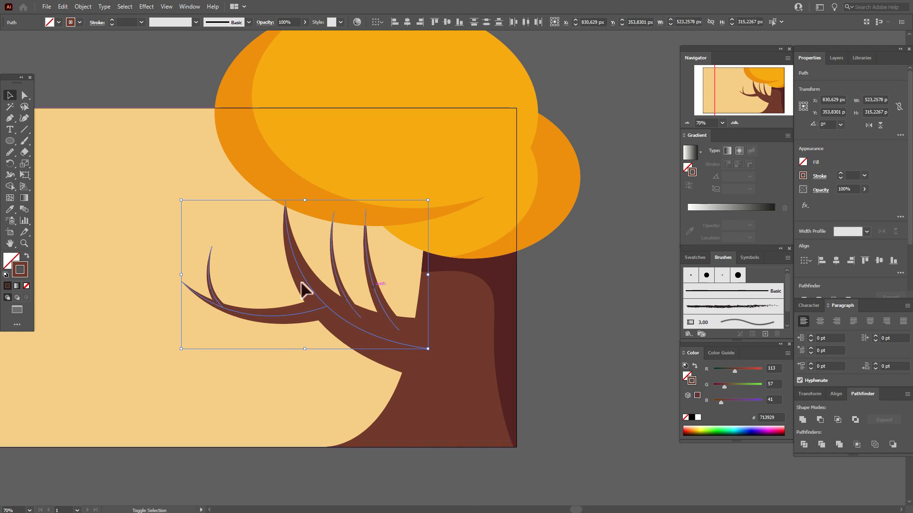
left_click(82, 6)
left_click(137, 129)
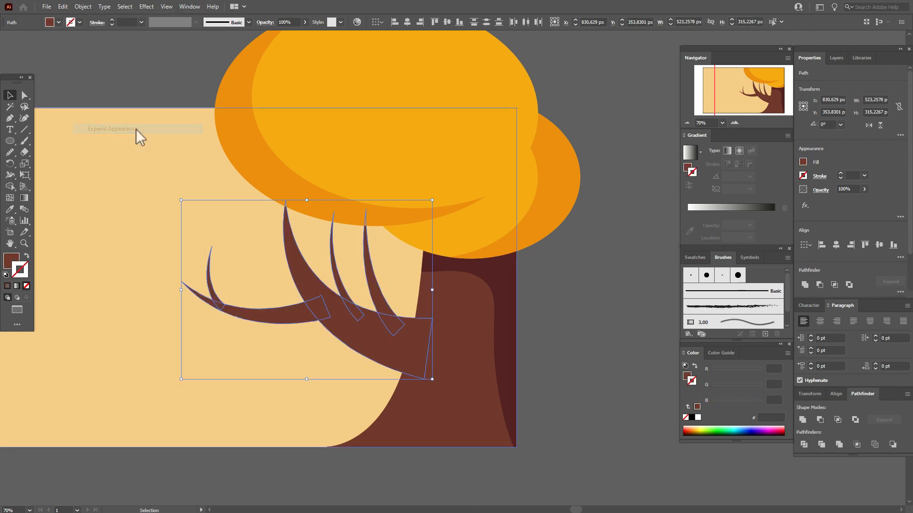
Step: Unite the expanded branches with the trunk, and send the merged shape together with the tan background to the back
left_click(474, 359, "shift")
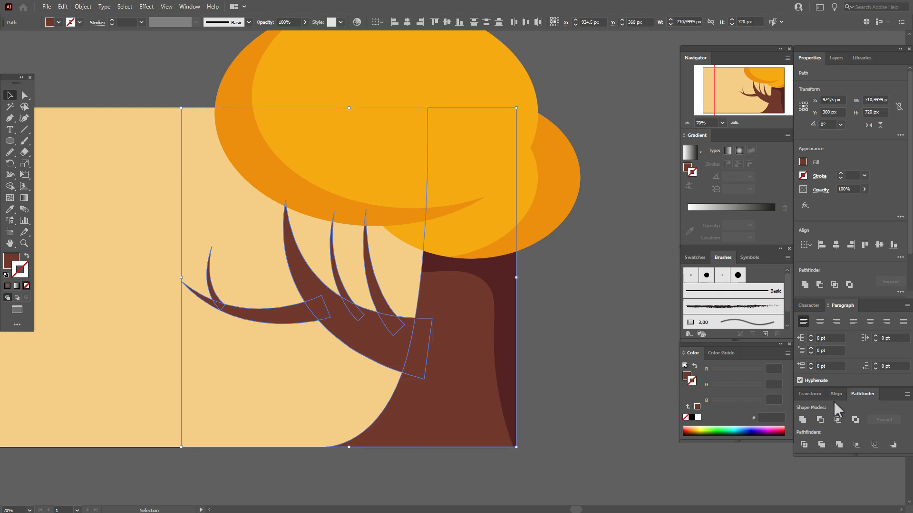
left_click(801, 418)
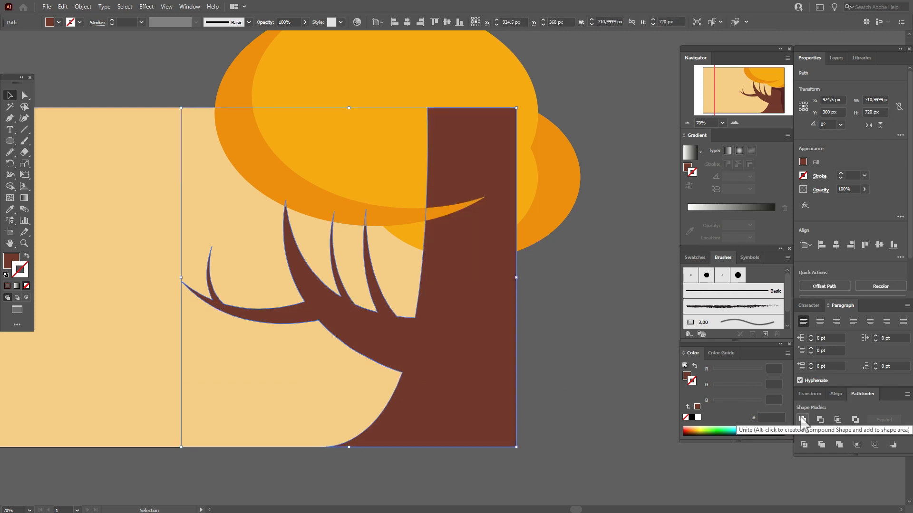
left_click(332, 389, "shift")
right_click(332, 389)
mouse_move(394, 343)
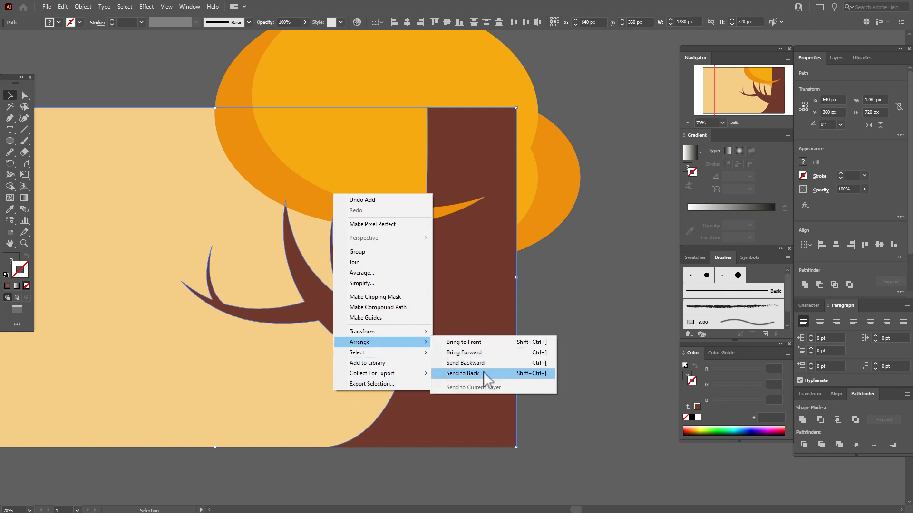
left_click(486, 374)
left_click(568, 369)
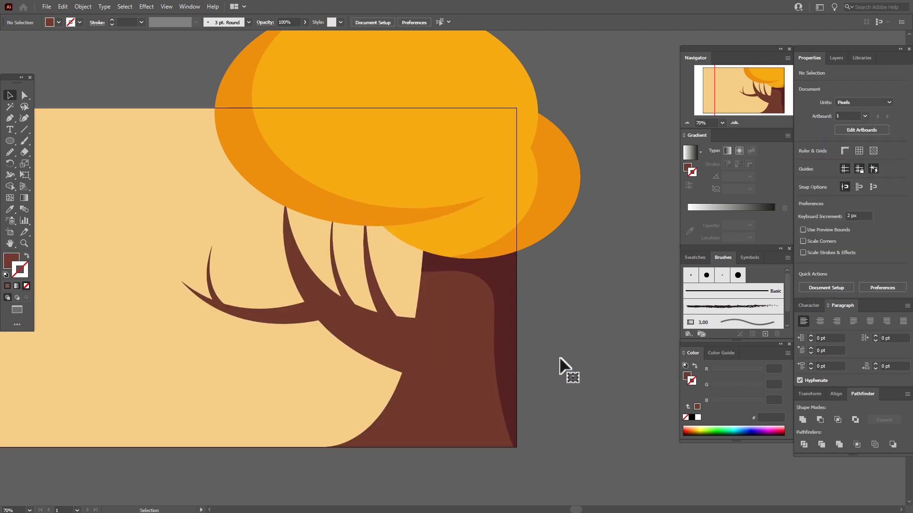
Step: Round the corners above and below the main branch where it joins the trunk, to a radius of about 19.5 px
left_click(24, 95)
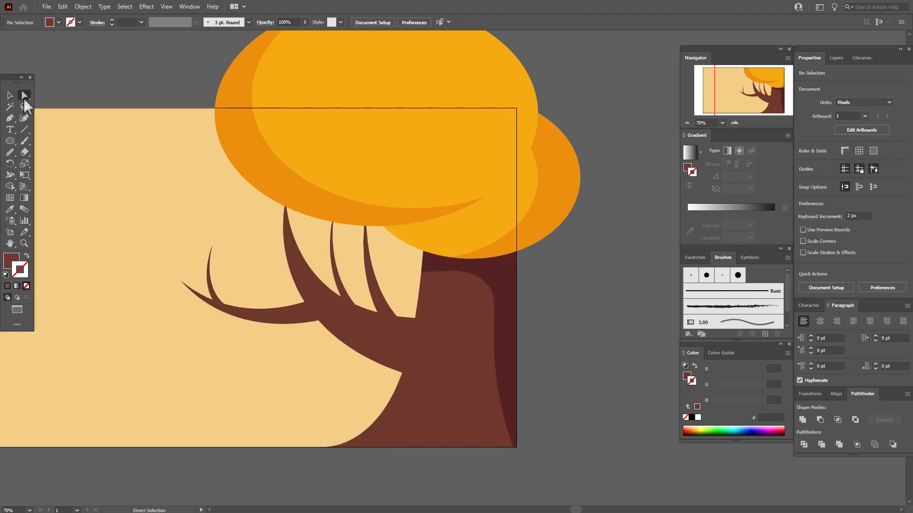
left_click(417, 317)
left_click_drag(409, 315, 400, 281)
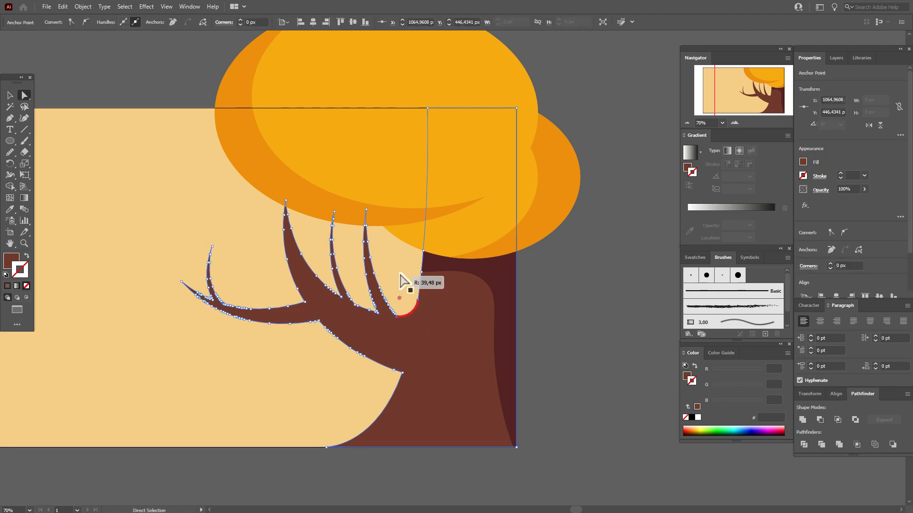
left_click(401, 374)
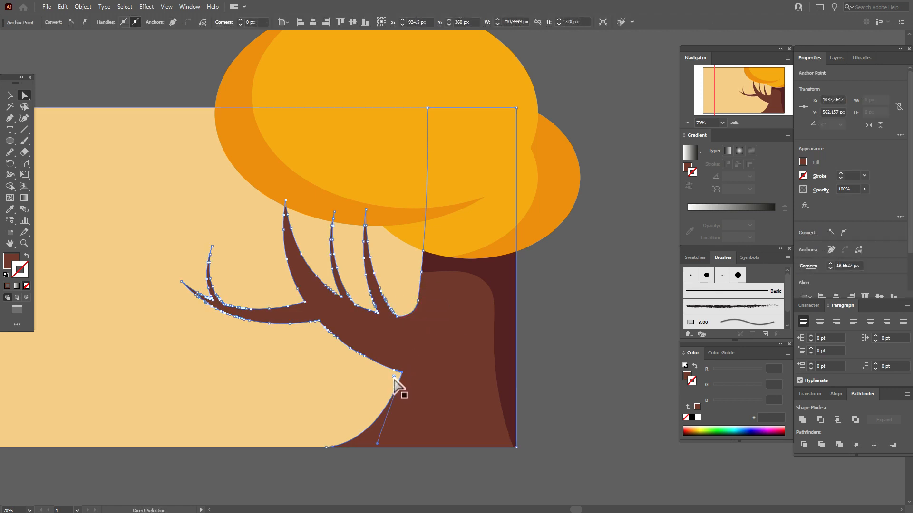
mouse_move(394, 377)
left_mouse_down()
mouse_move(375, 404)
mouse_move(395, 377)
left_mouse_up()
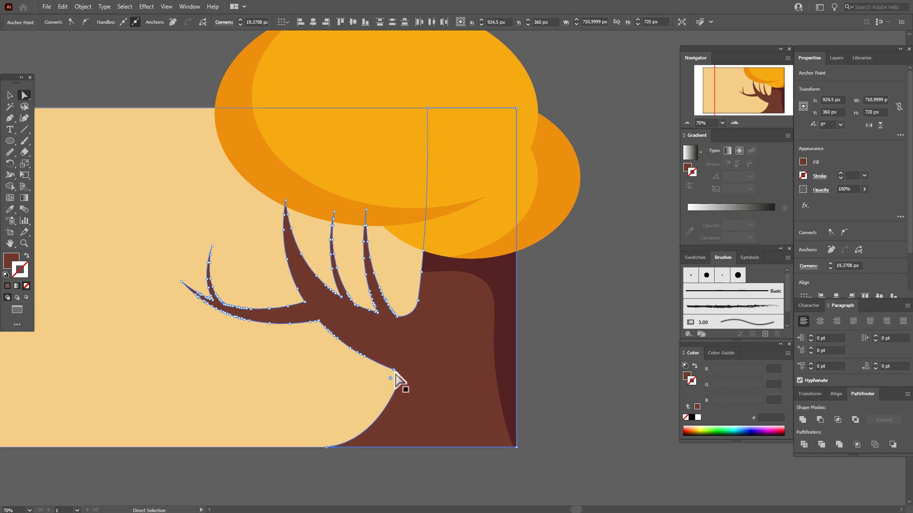
Step: Smooth the tree outline at the lower bend between the main branch and the trunk with the Smooth tool
left_click(11, 154)
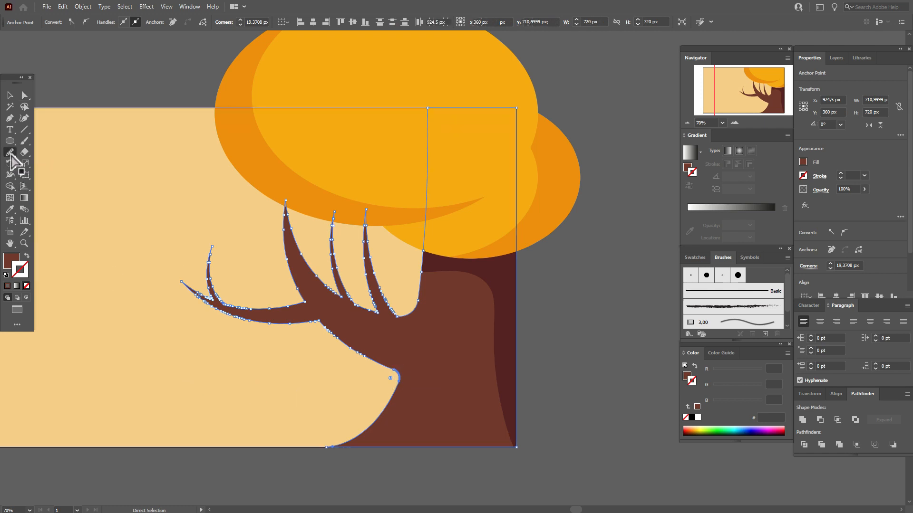
left_click_drag(403, 383, 400, 374)
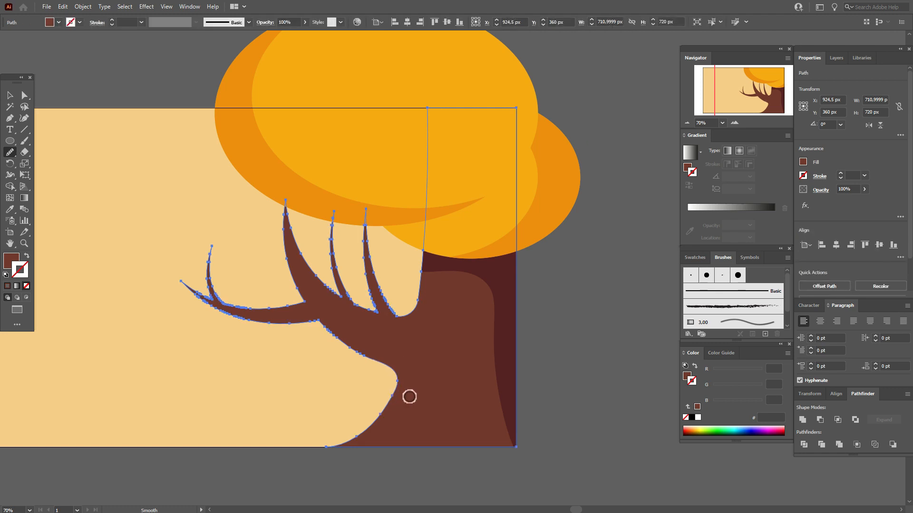
left_click(11, 96)
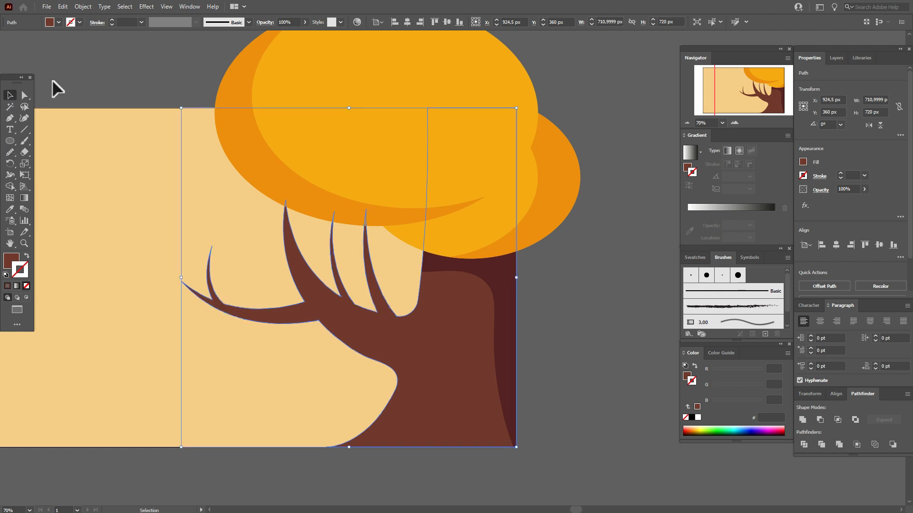
left_click(52, 80)
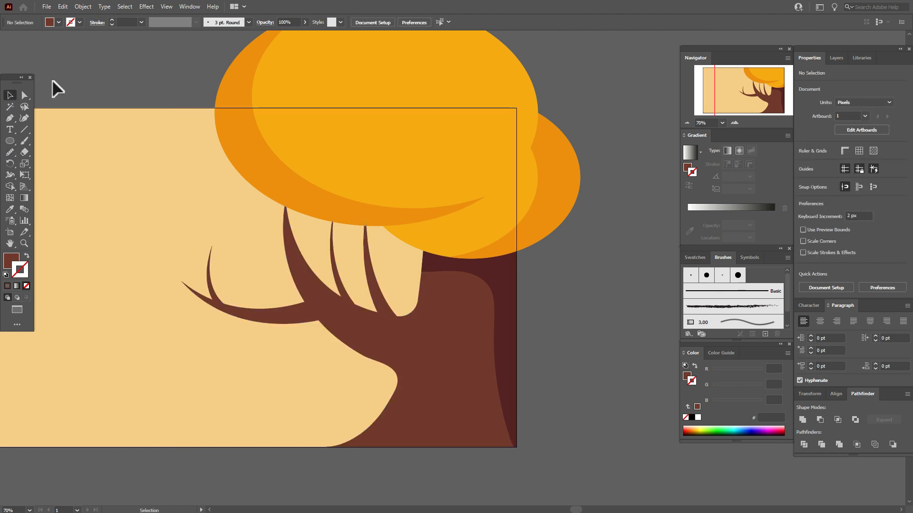
left_click(441, 361)
left_click(25, 96)
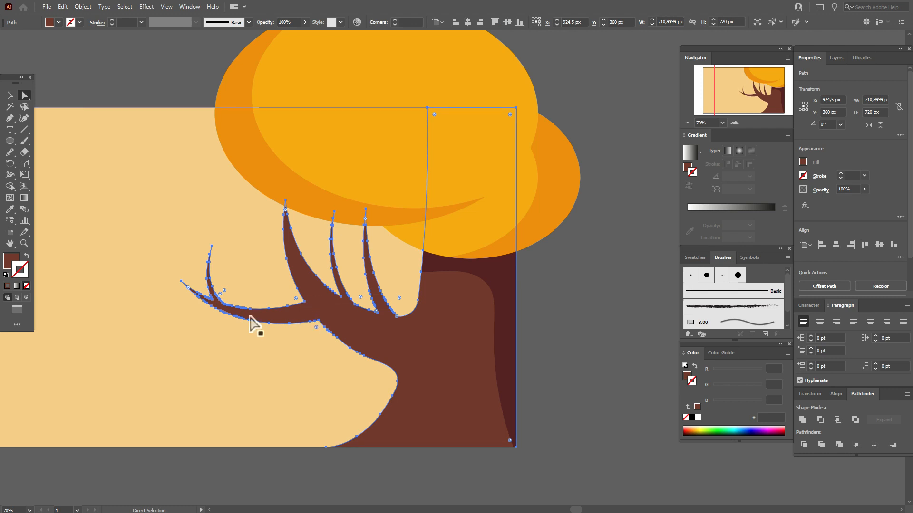
key("v")
left_click(53, 98)
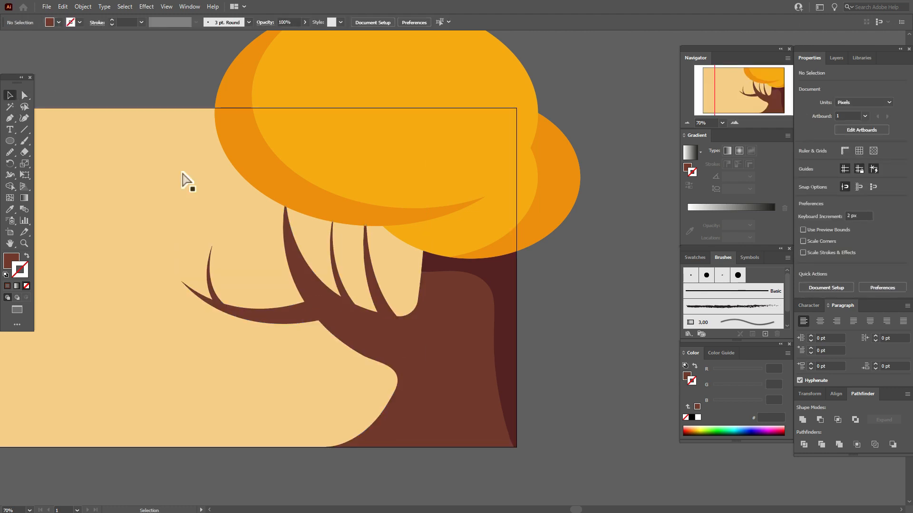
Step: Round the inner corners of the tree outline at the bases of the upright branches
left_click(333, 309)
left_click(26, 97)
left_click_drag(375, 312, 357, 288)
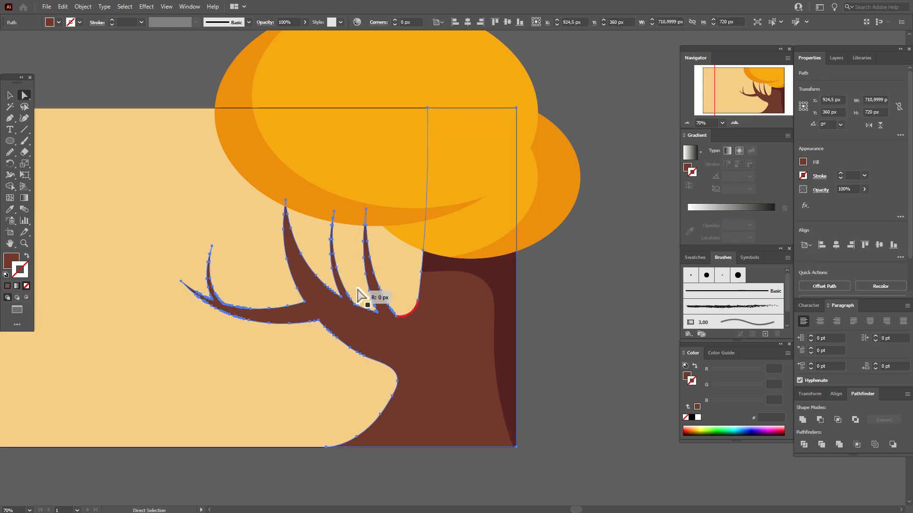
left_click(303, 303)
left_click_drag(295, 299, 294, 296)
left_click(581, 321)
left_click(354, 303)
left_click_drag(360, 297, 367, 295)
left_click(586, 360)
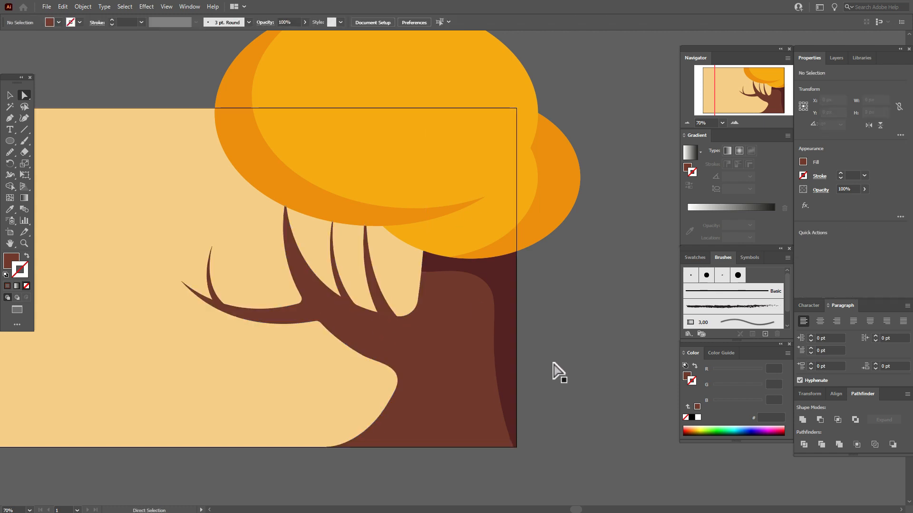
Step: Set the drawing colours to no fill and the dark brown 532122 swatch as stroke
left_click(694, 258)
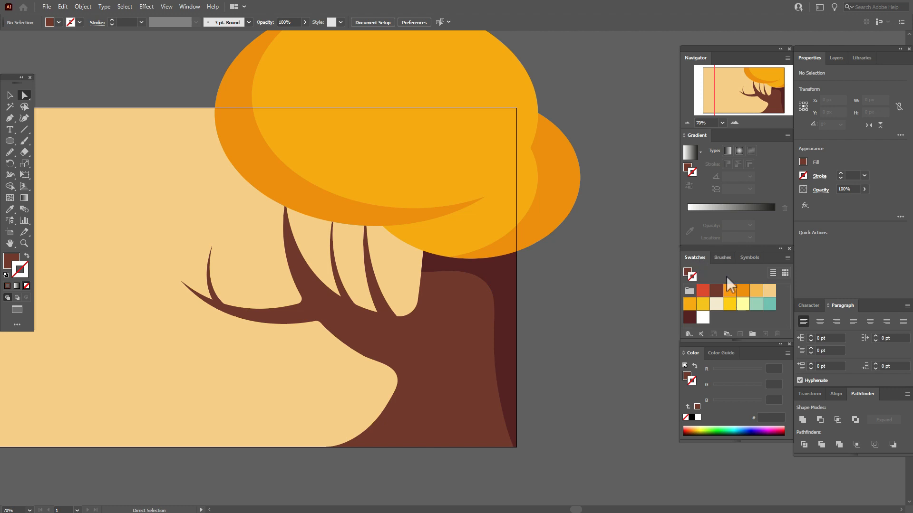
left_click(695, 324)
left_click(11, 260)
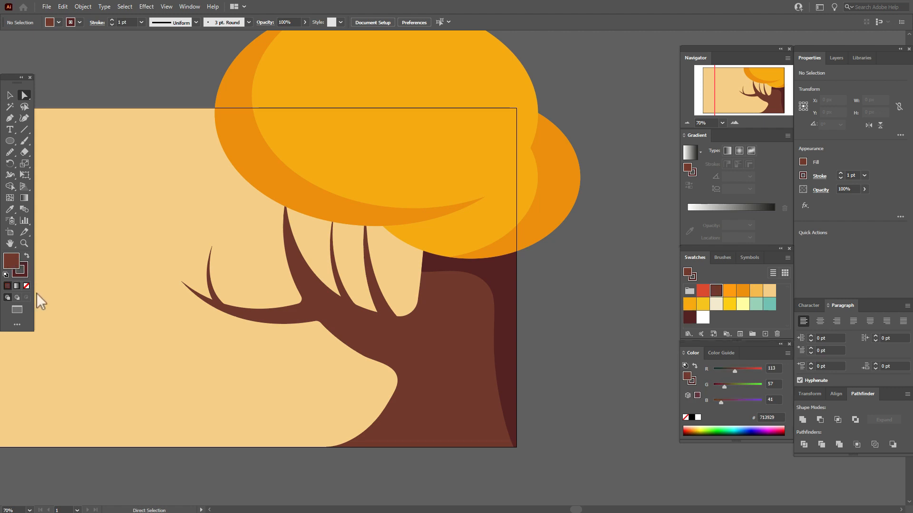
left_click(26, 285)
left_click(22, 274)
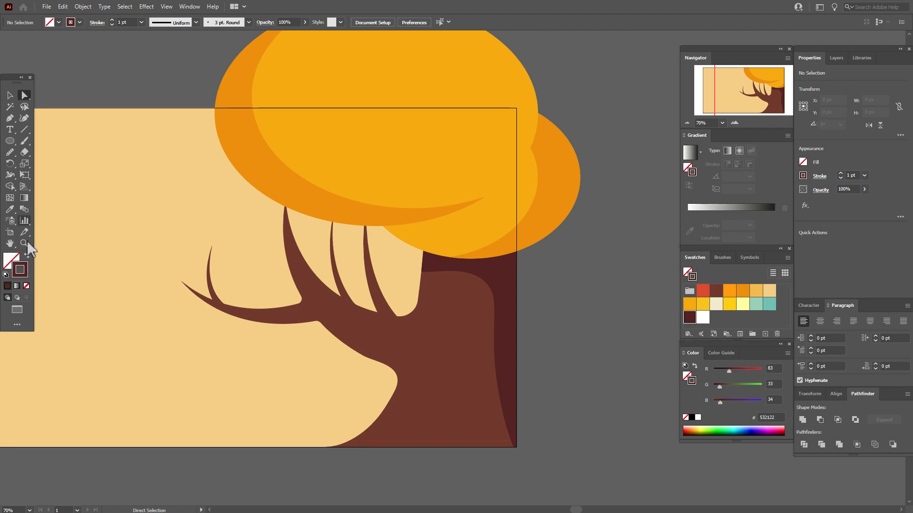
Step: Set the Paintbrush tool's fidelity to one notch below the smoothest level
double_click(26, 141)
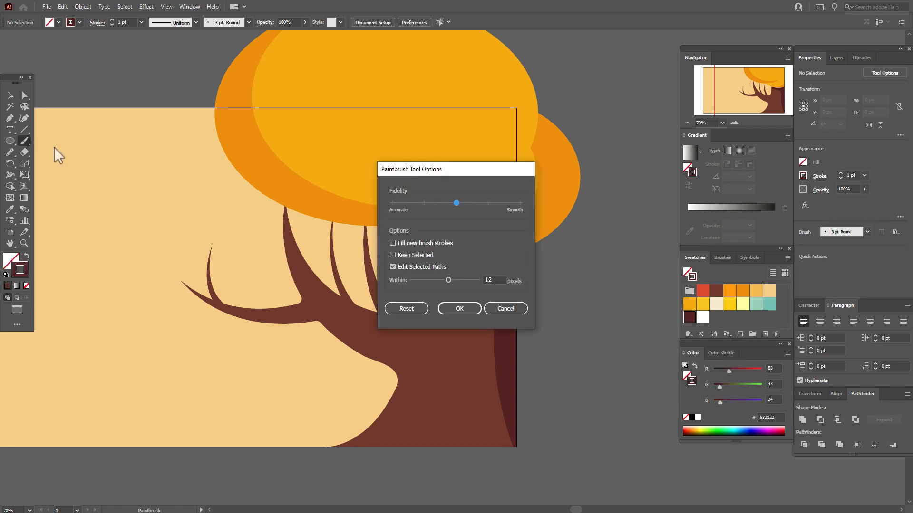
left_click(488, 202)
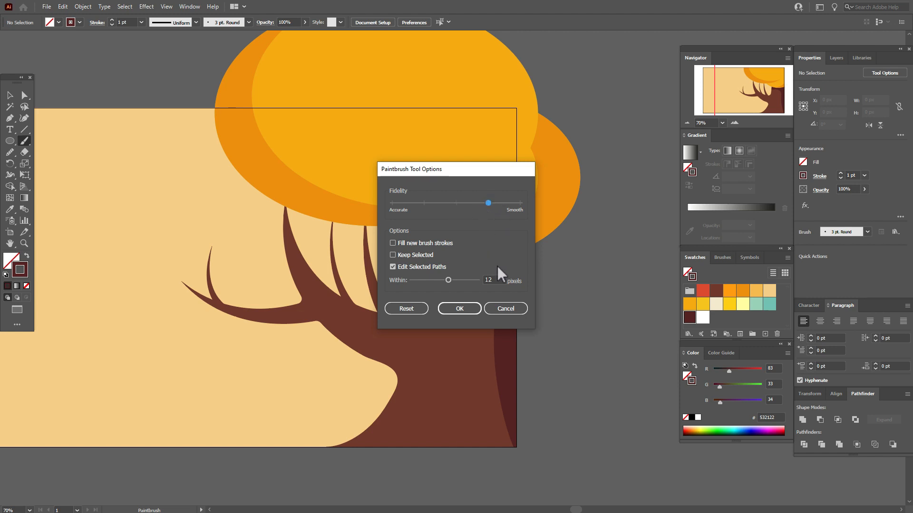
left_click(472, 311)
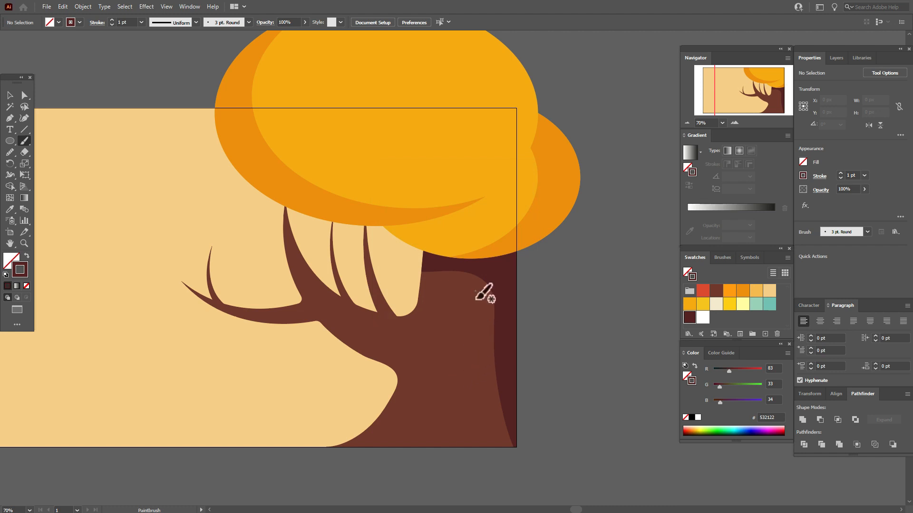
Step: Paint a wavy bark line and a spiral knot on the trunk, and shift the spiral slightly inward from the trunk's edge
mouse_move(475, 290)
left_mouse_down()
mouse_move(465, 318)
mouse_move(465, 397)
left_mouse_up()
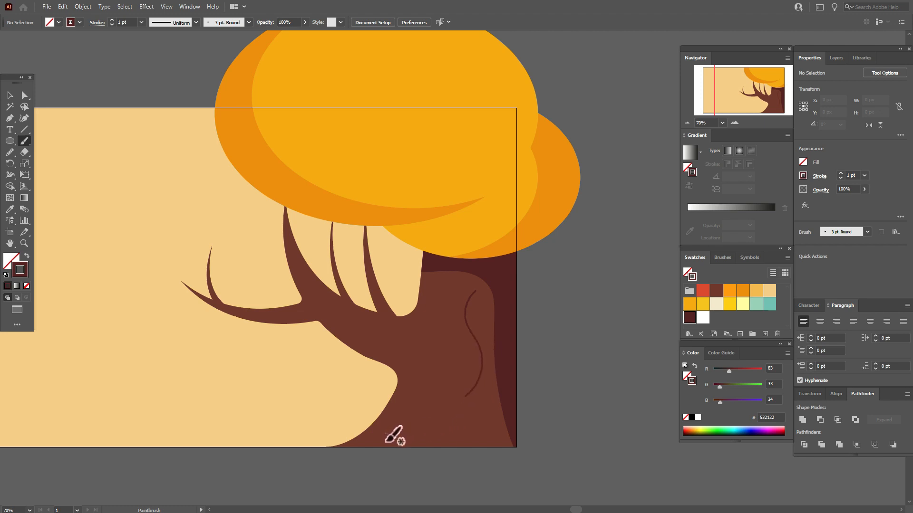
mouse_move(385, 433)
left_mouse_down()
mouse_move(431, 430)
mouse_move(447, 411)
mouse_move(442, 374)
mouse_move(406, 367)
left_mouse_up()
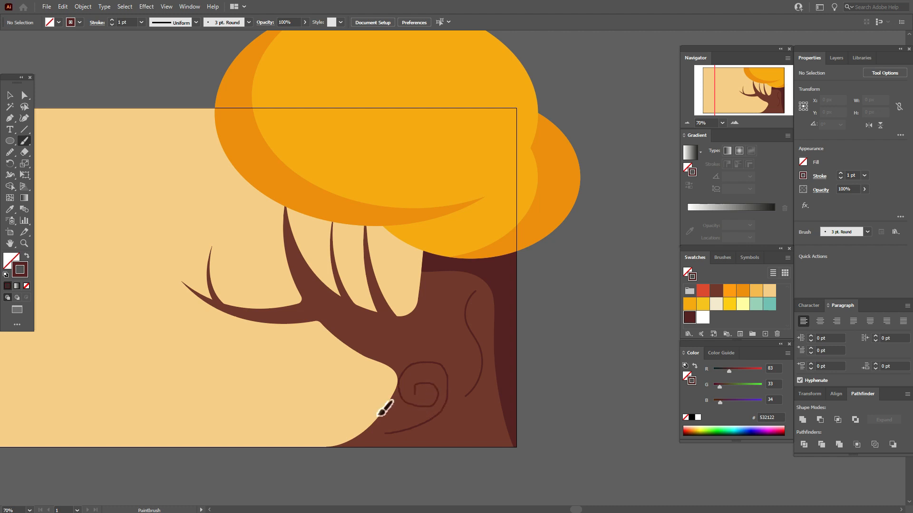
left_click(9, 96)
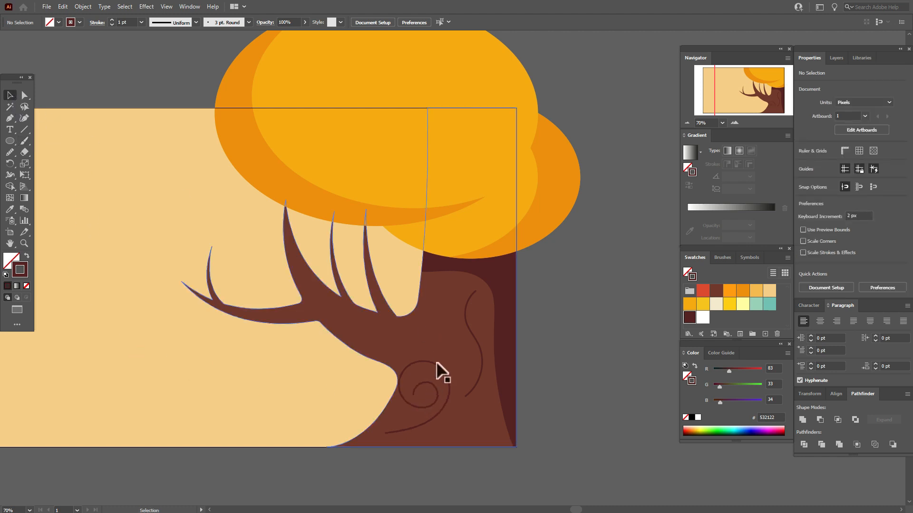
left_click_drag(437, 364, 443, 365)
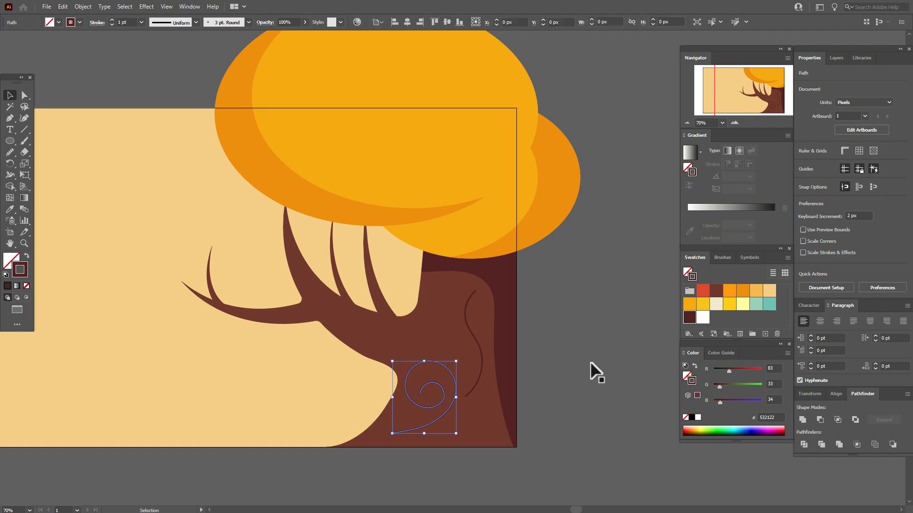
left_click(550, 360)
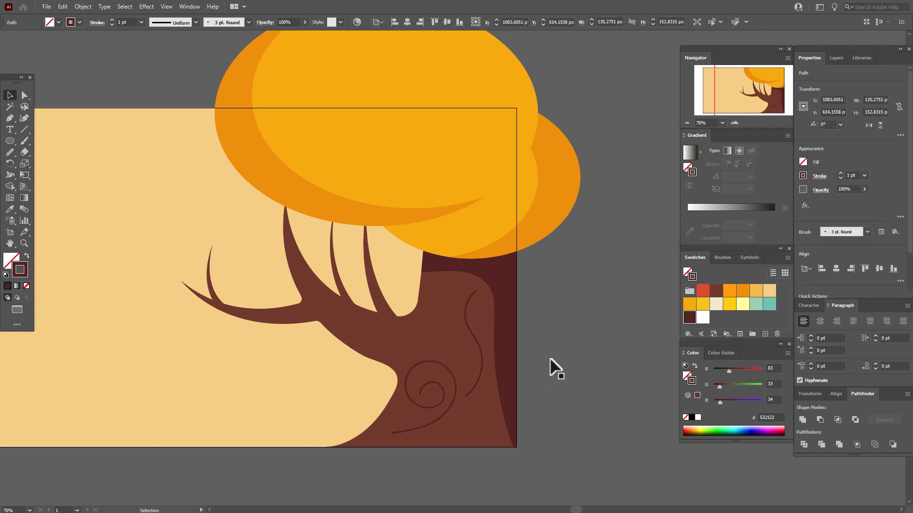
Step: Paint curved bark lines along the long side branch, the largest upright branch, the main branch and the fork beside the trunk
left_click(23, 141)
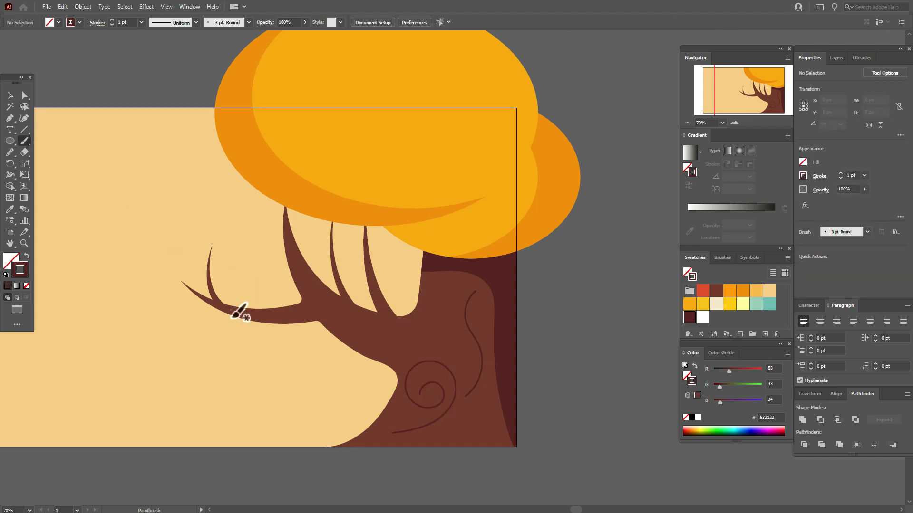
left_click_drag(231, 314, 313, 321)
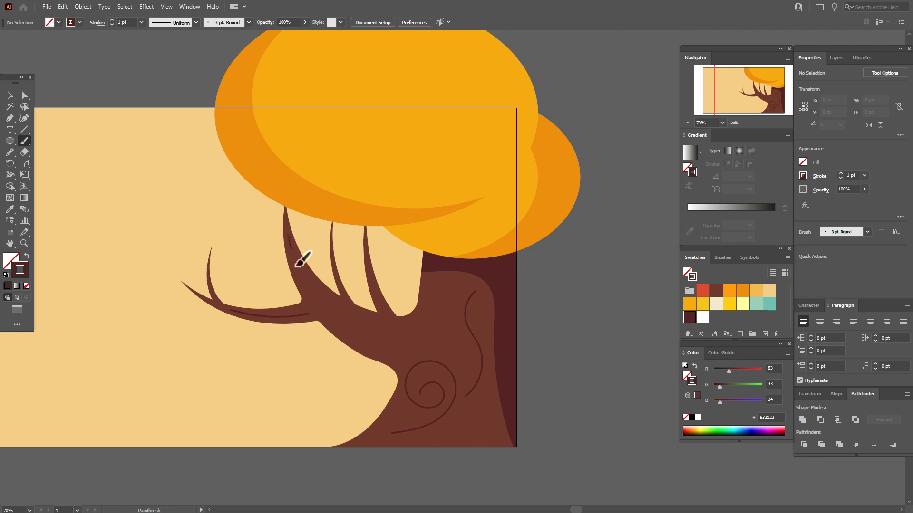
left_click_drag(322, 307, 352, 327)
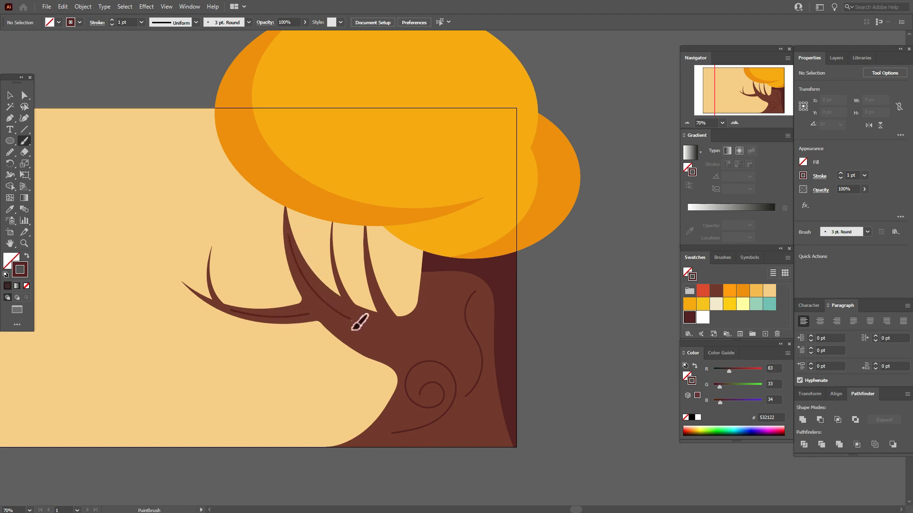
left_click_drag(340, 330, 394, 354)
key("ctrl+z")
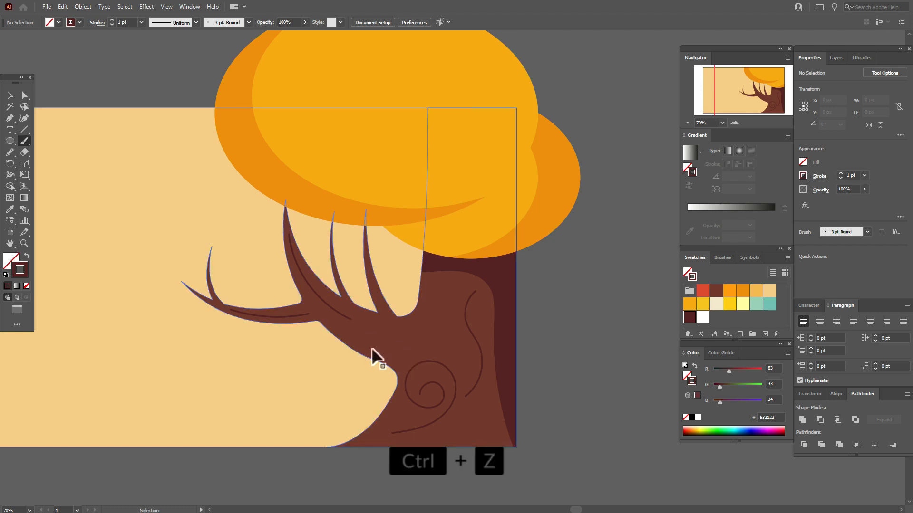
left_click_drag(371, 342, 402, 377)
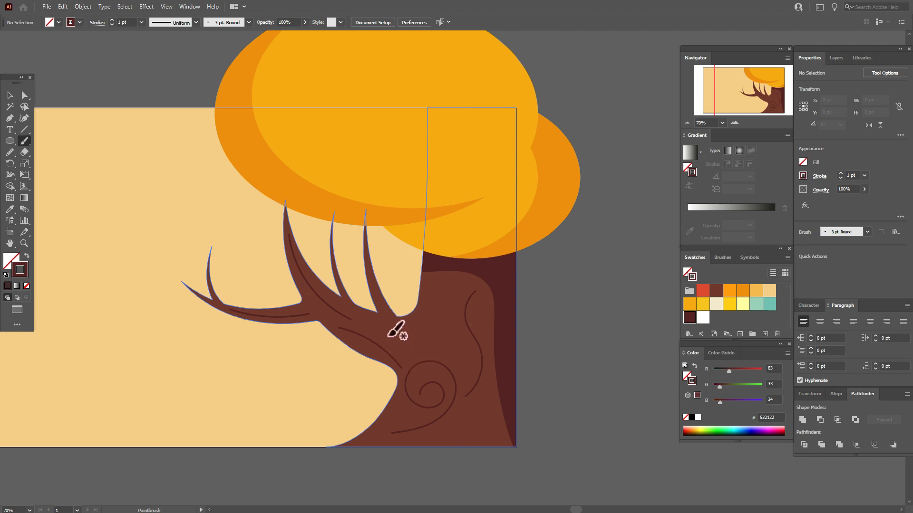
left_click_drag(386, 327, 419, 333)
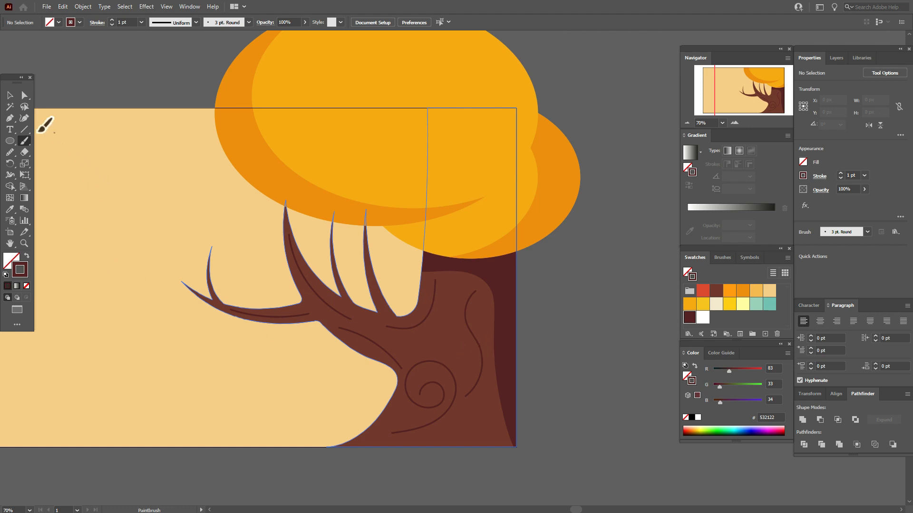
Step: Apply the tapered width profile that is thickest past its middle to all the bark lines on the trunk and branches
left_click(9, 95)
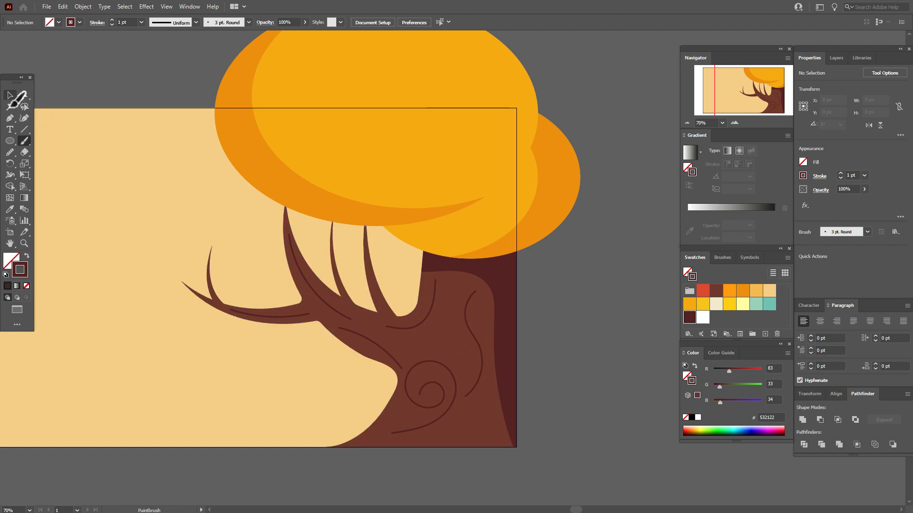
left_click(288, 317)
left_click(343, 311, "shift")
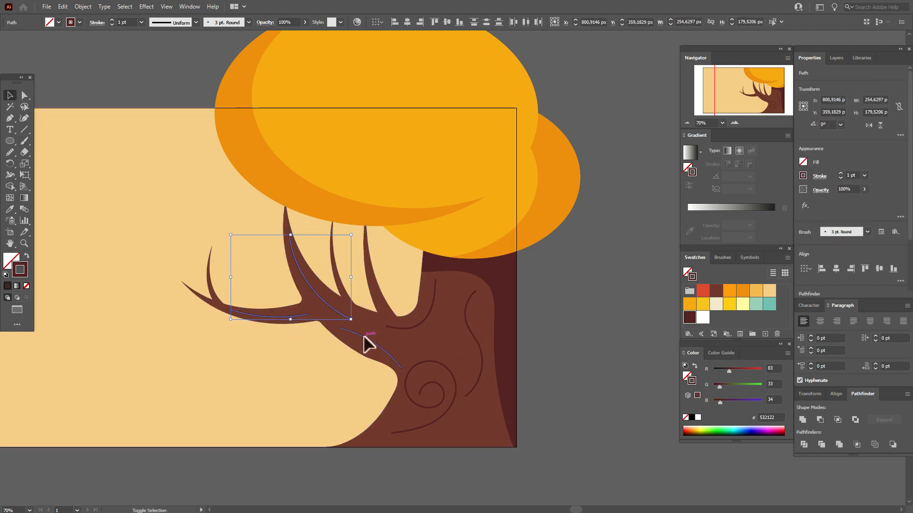
left_click(366, 342, "shift")
left_click(428, 325, "shift")
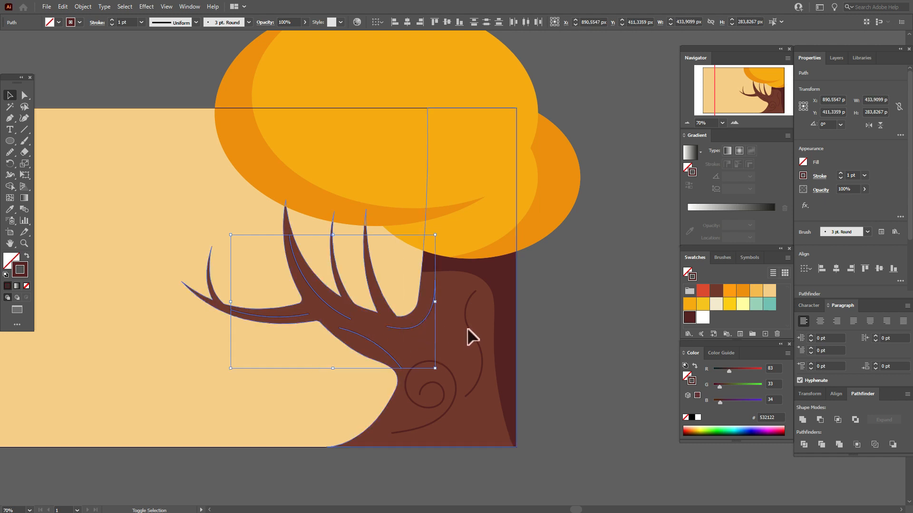
left_click(467, 328, "shift")
left_click(446, 368, "shift")
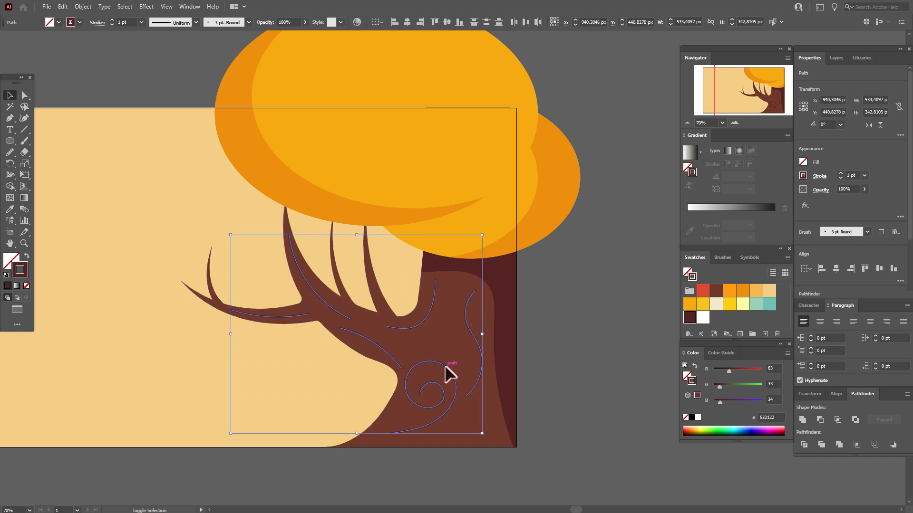
left_click(823, 177)
left_click(799, 323)
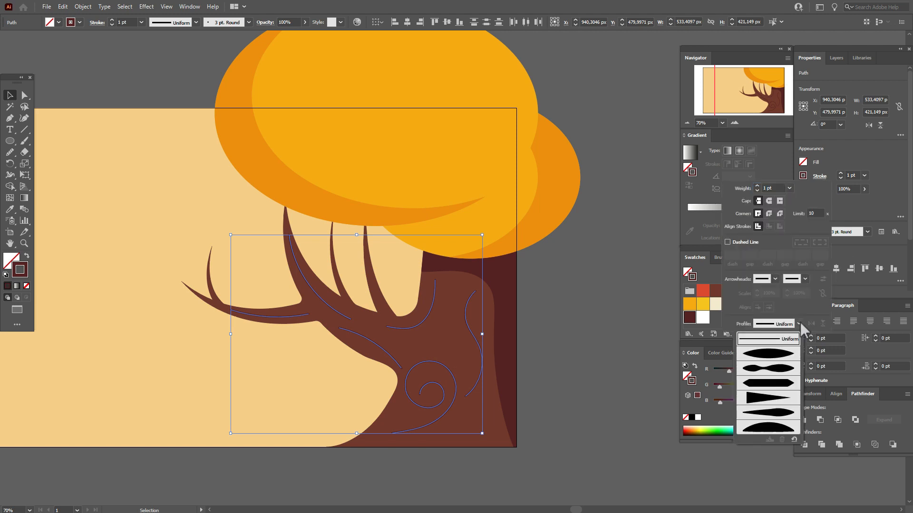
left_click(785, 414)
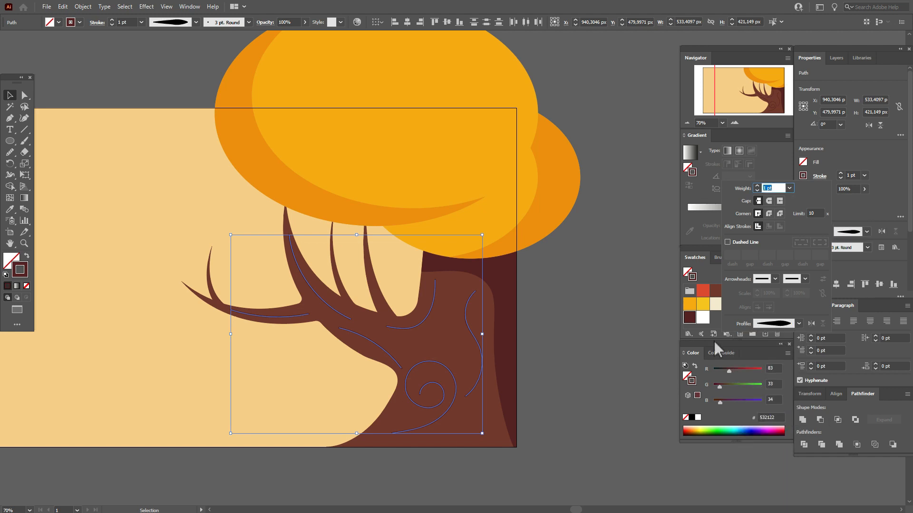
Step: Apply the Basic brush to the selected bark lines and set their stroke weight to 8 pt
left_click(717, 259)
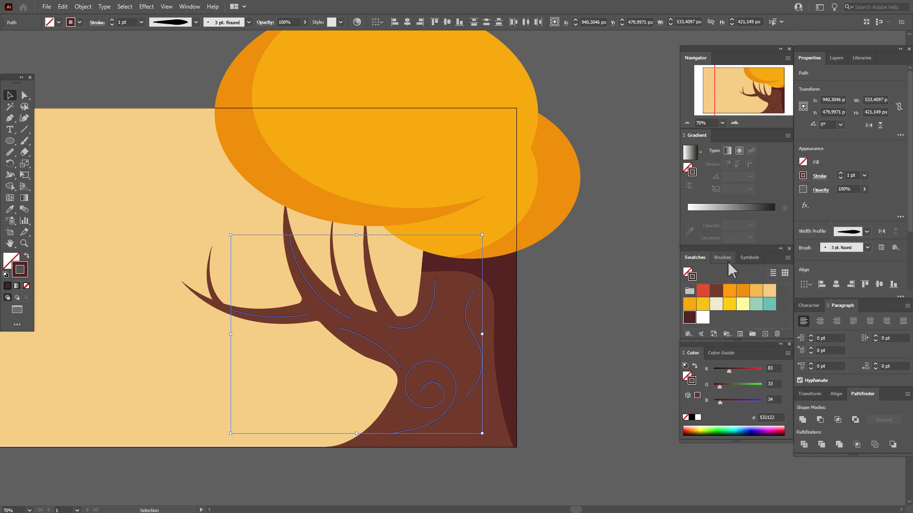
left_click(718, 258)
left_click(745, 292)
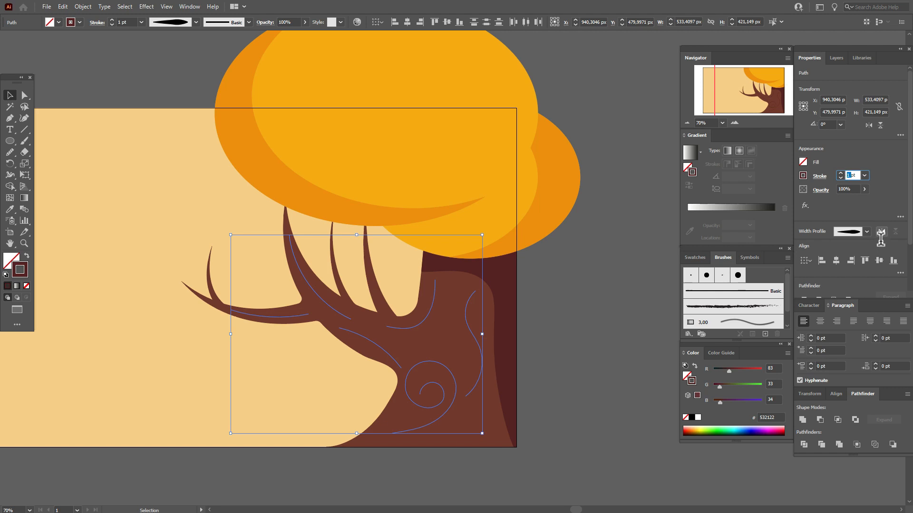
type("5")
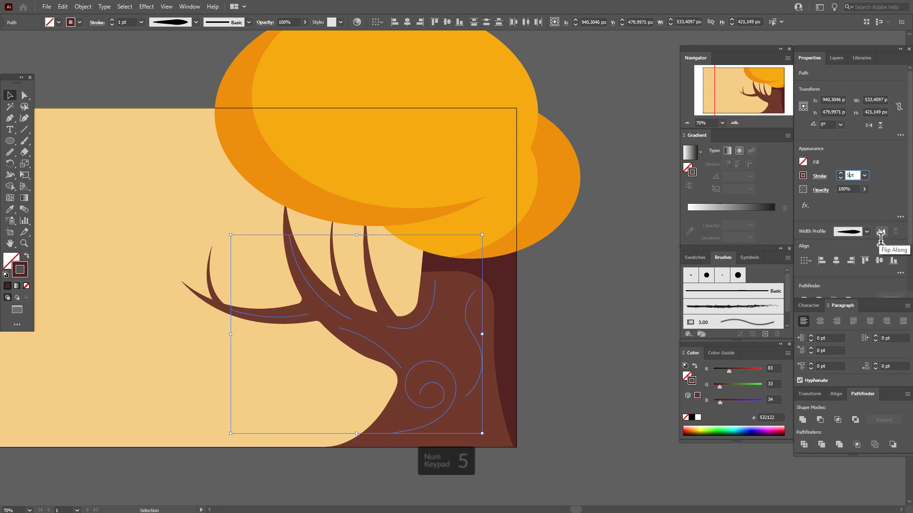
key("Return")
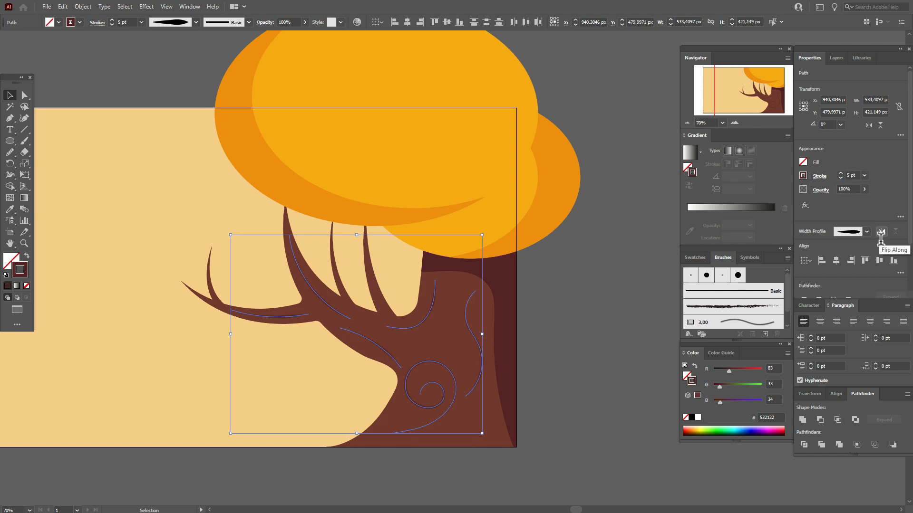
type("8")
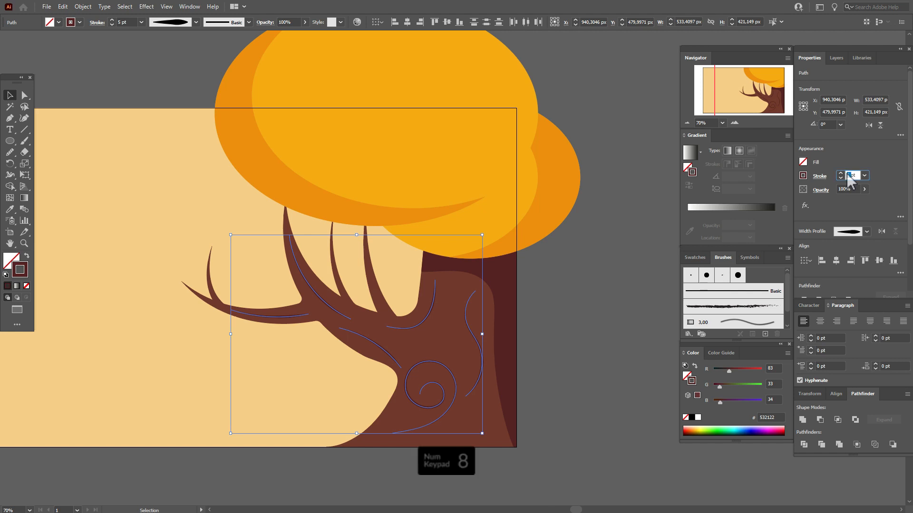
key("Return")
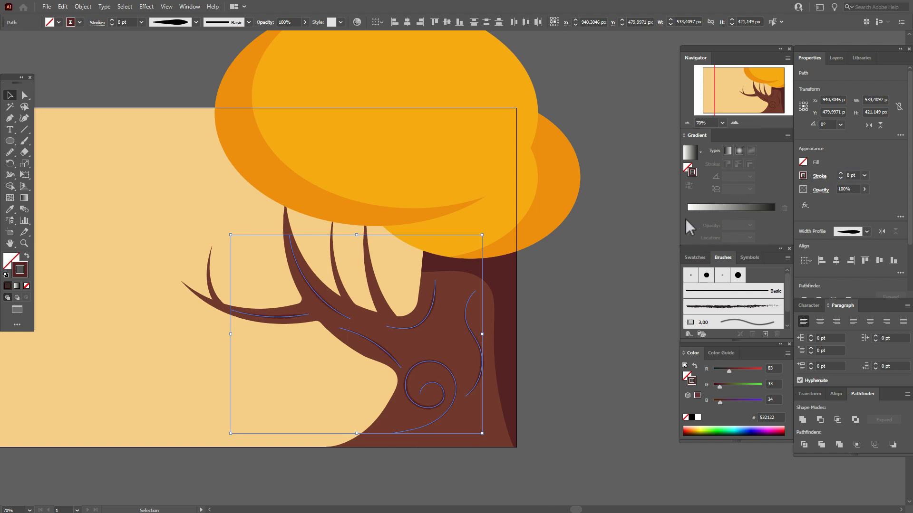
left_click(643, 229)
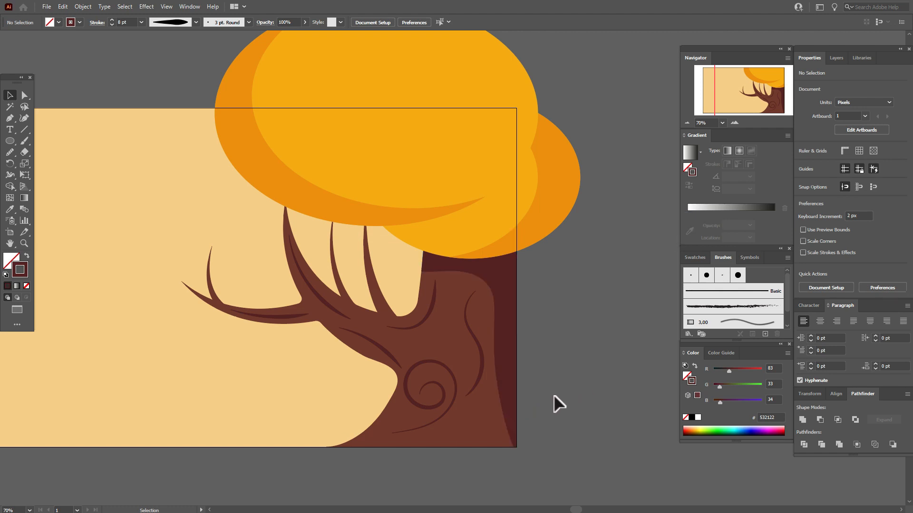
Step: Shift the wavy bark line, the spiral knot and the fork's bark line slightly within the trunk
left_click_drag(483, 376, 451, 371)
left_click_drag(430, 314, 429, 318)
left_click(598, 319)
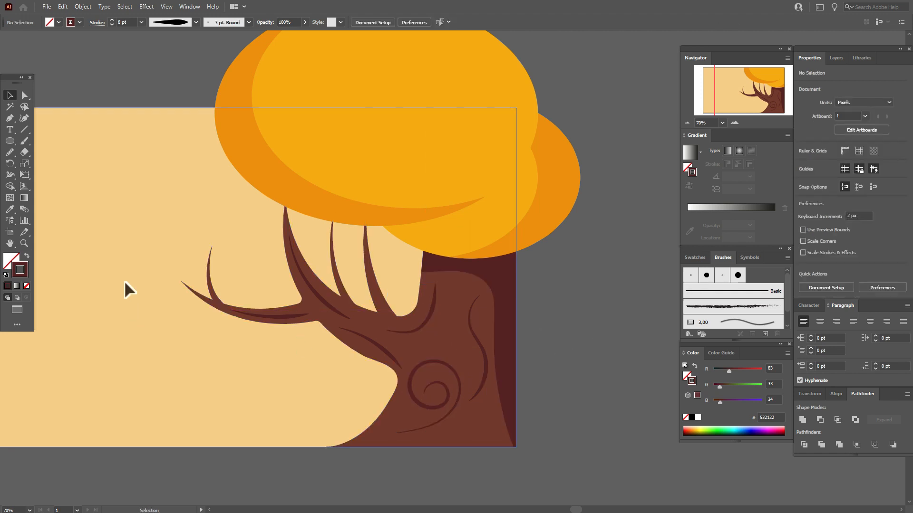
Step: Set the drawing colours to no stroke and the yellow FFCC00 palette colour as fill
left_click(10, 244)
left_click_drag(209, 309, 330, 304)
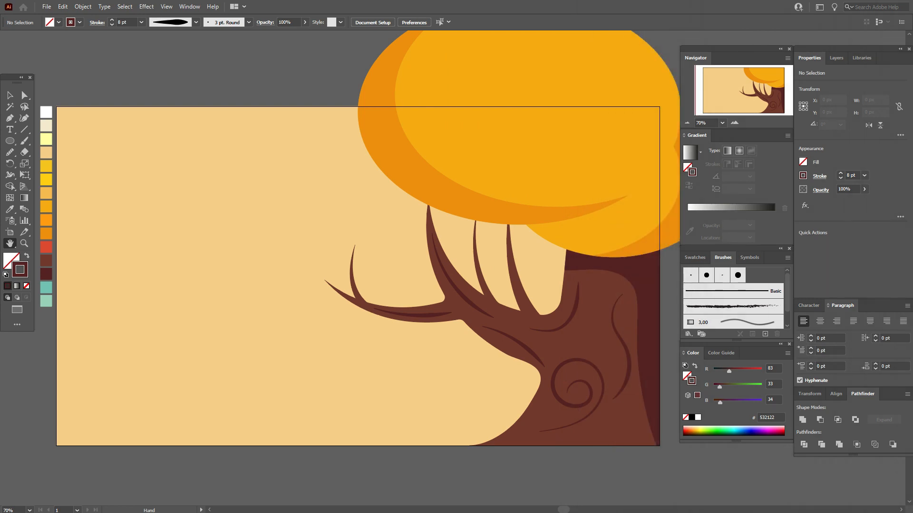
left_click(27, 256)
left_click(10, 209)
left_click(48, 207)
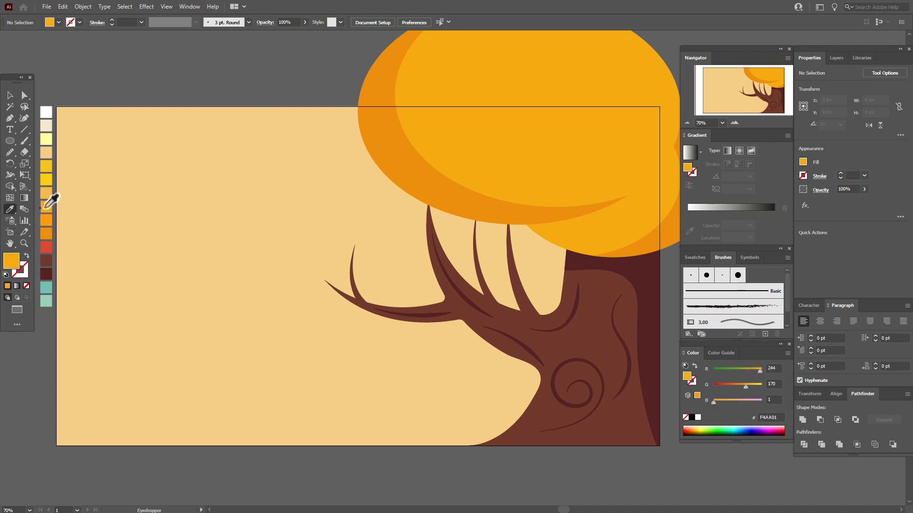
left_click(45, 180)
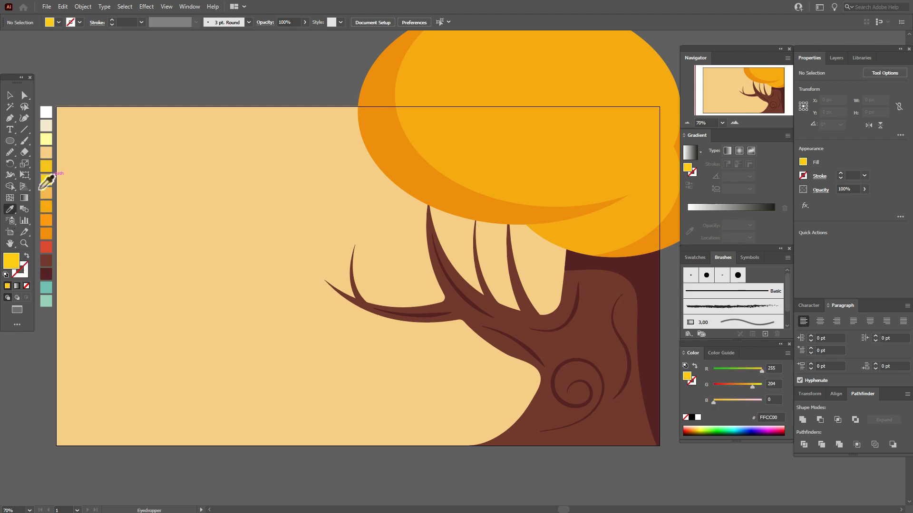
Step: Draw a yellow hill with the Pen tool, arching from the artboard's lower left to the trunk and extending below the artboard
left_click(11, 118)
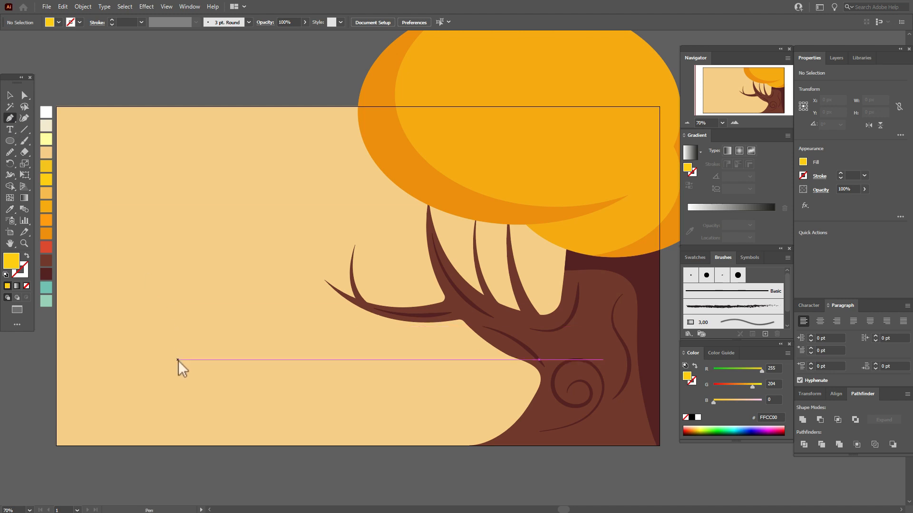
left_click(100, 452)
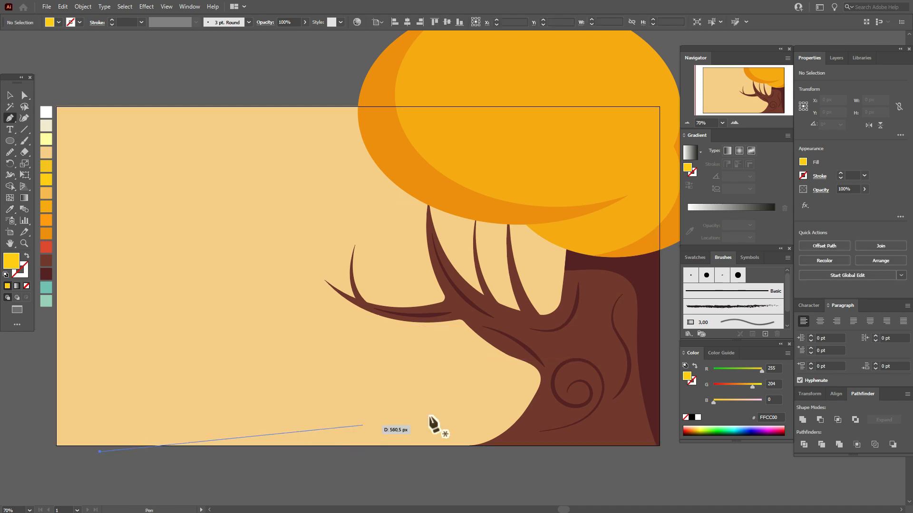
left_click_drag(553, 383, 707, 434)
left_click(553, 383)
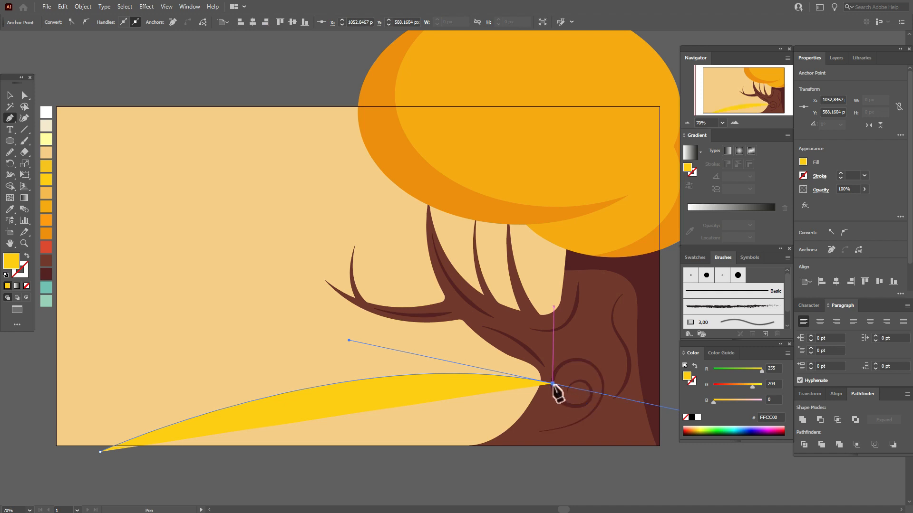
left_click(556, 467)
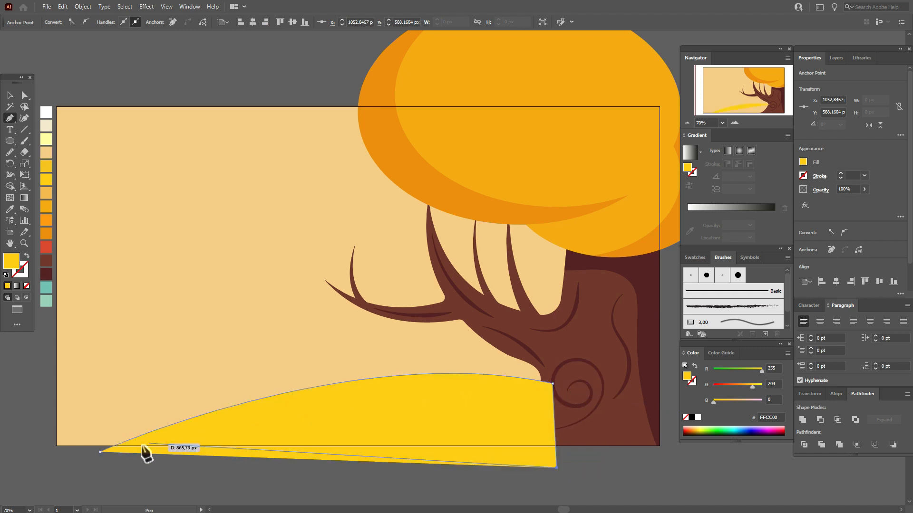
left_click(100, 452)
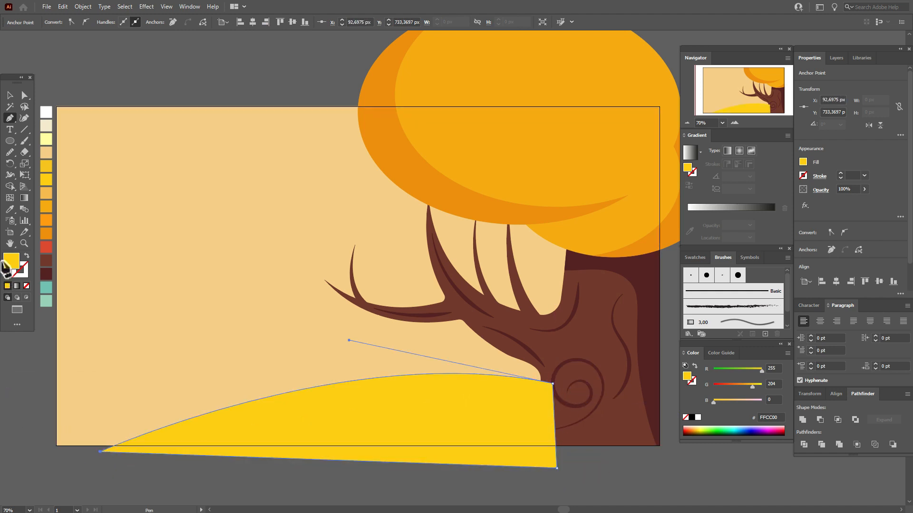
left_click(9, 95)
left_click(74, 87)
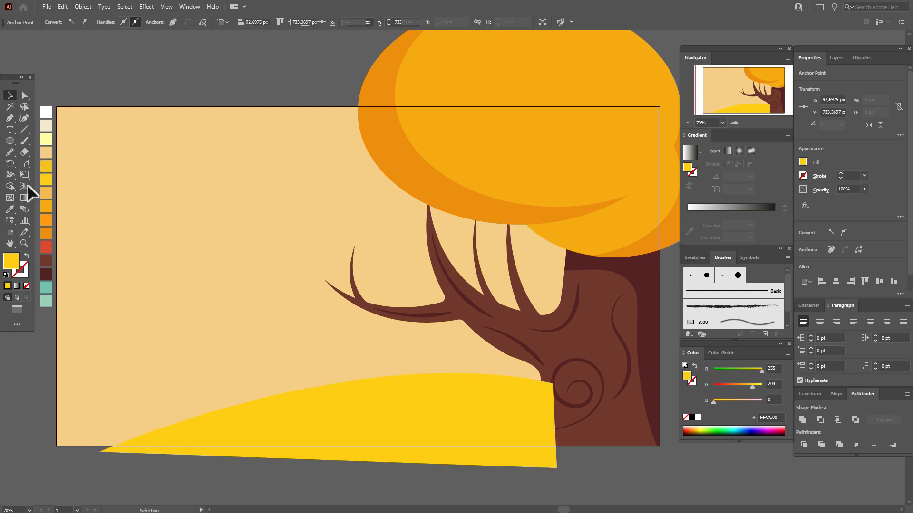
Step: Draw an orange FF9900 hill with the Pen tool across the artboard's lower left, overlapping the yellow hill and extending beyond the artboard
left_click(47, 223)
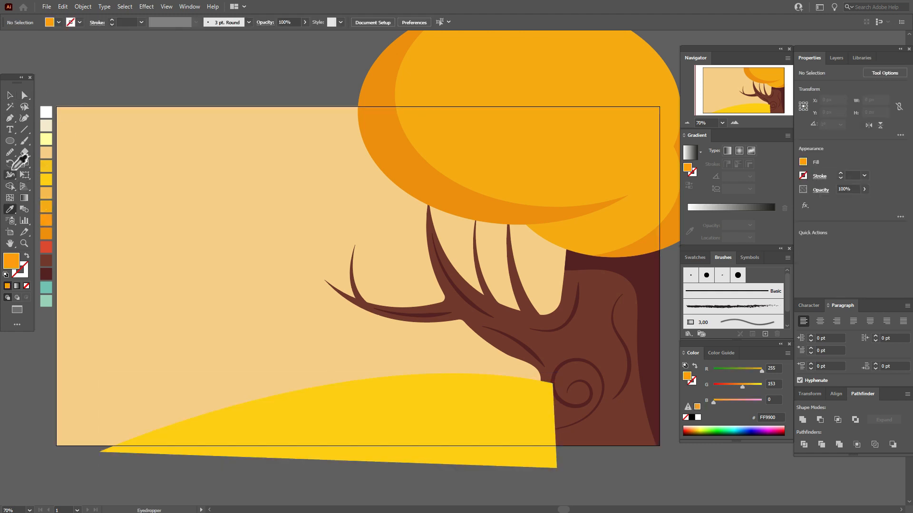
left_click(10, 118)
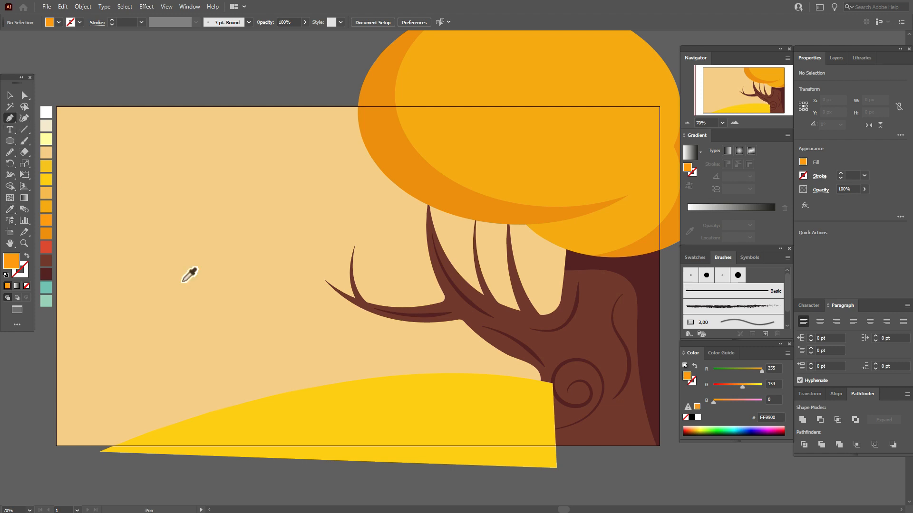
left_click(333, 393)
left_click_drag(42, 392, 43, 450)
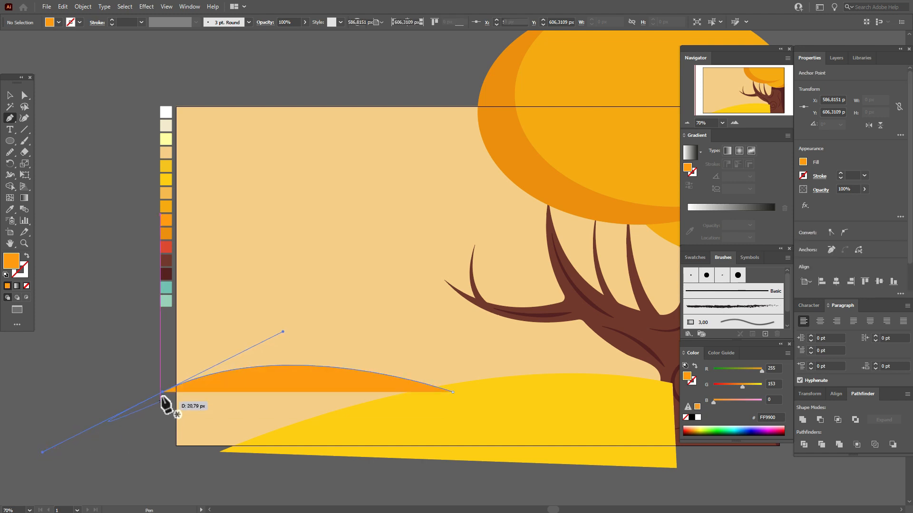
left_click(163, 471)
left_click(337, 474)
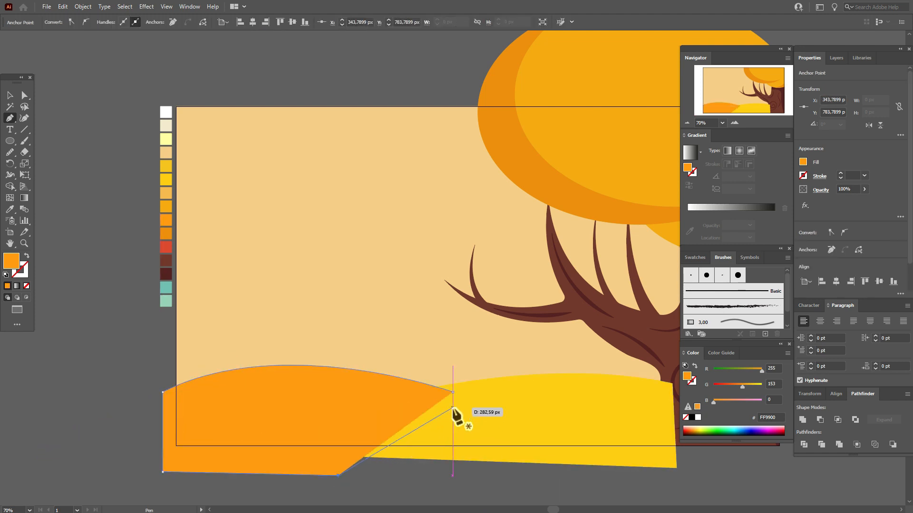
left_click(436, 469)
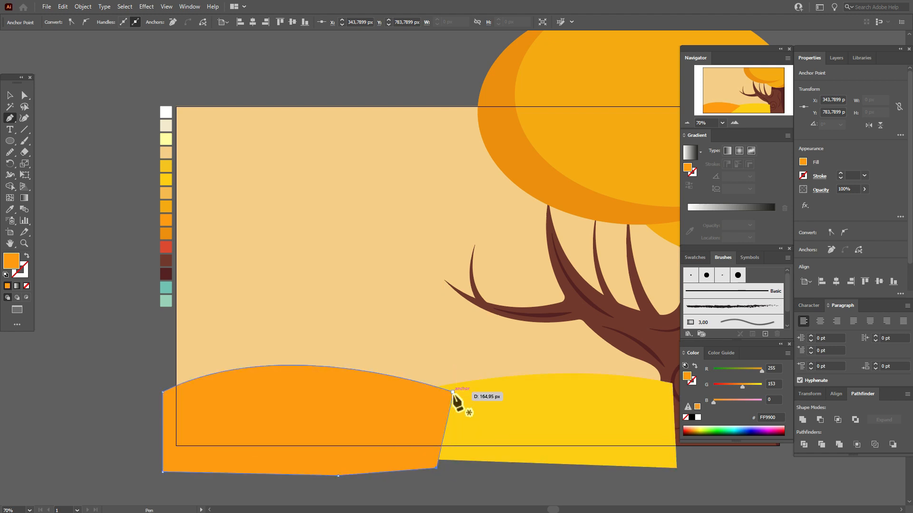
left_click(452, 392)
Step: Send the orange hill and the tan background to the back, behind the yellow hill
left_click(10, 95)
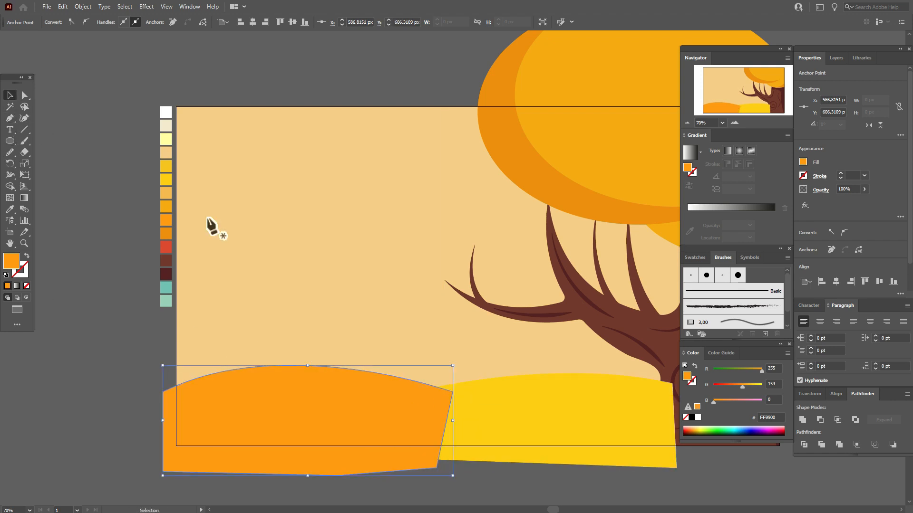
left_click(290, 266, "shift")
right_click(290, 266)
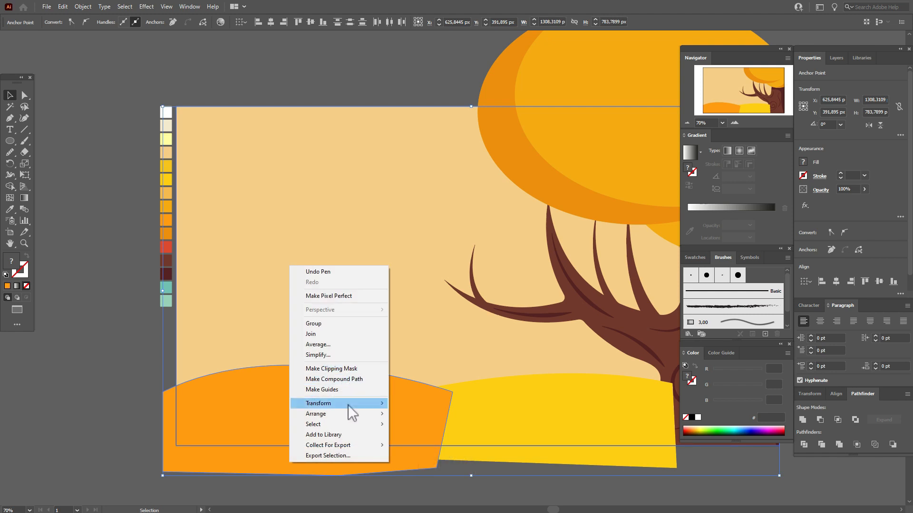
mouse_move(352, 416)
left_click(418, 446)
left_click(76, 343)
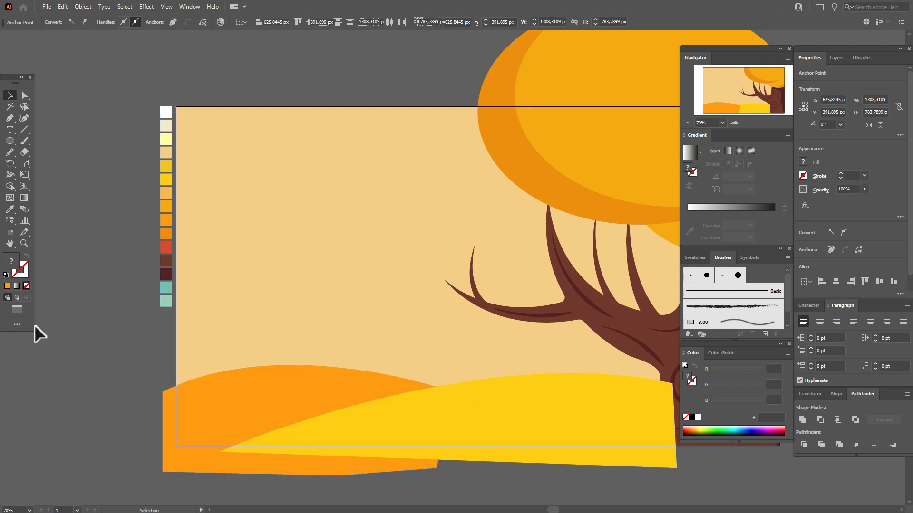
Step: Trim the parts of the orange and yellow hills that extend beyond the artboard using the Shape Builder tool
left_click(9, 243)
left_click_drag(421, 349, 317, 319)
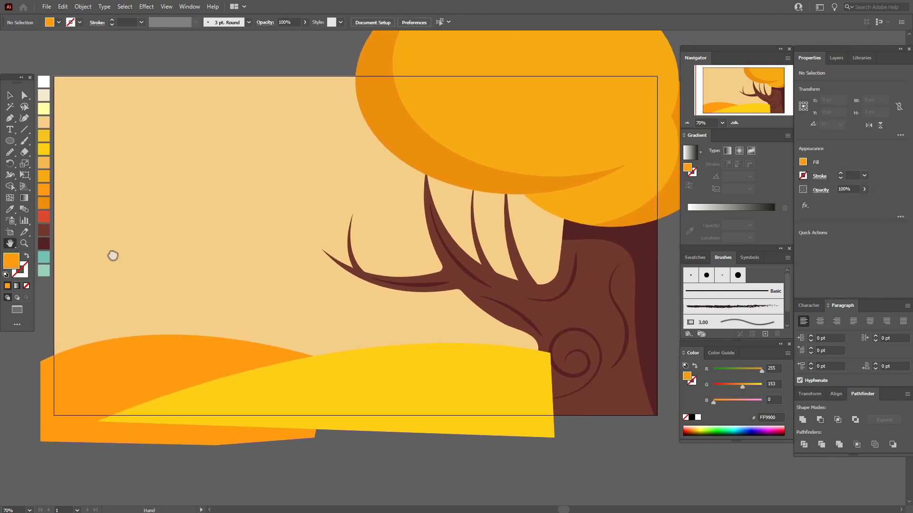
left_click(11, 97)
left_click(130, 167)
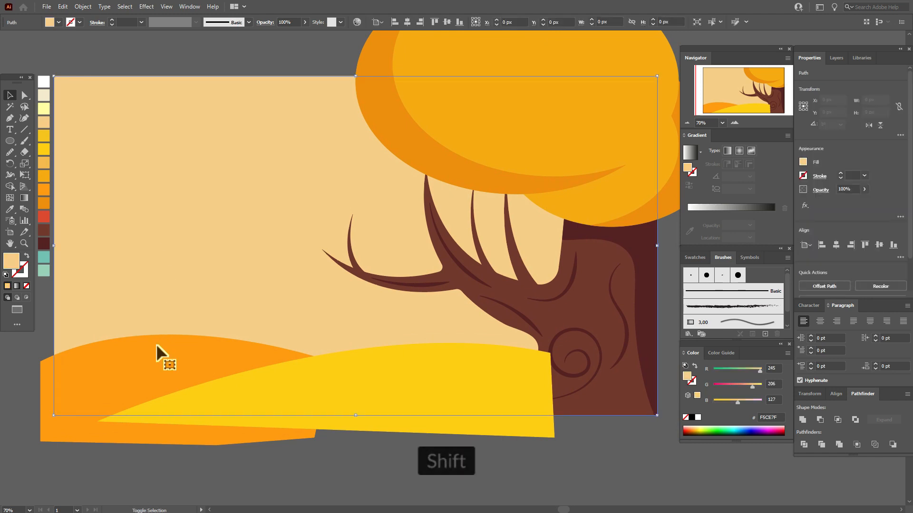
left_click(273, 380, "shift")
left_click(387, 398, "shift")
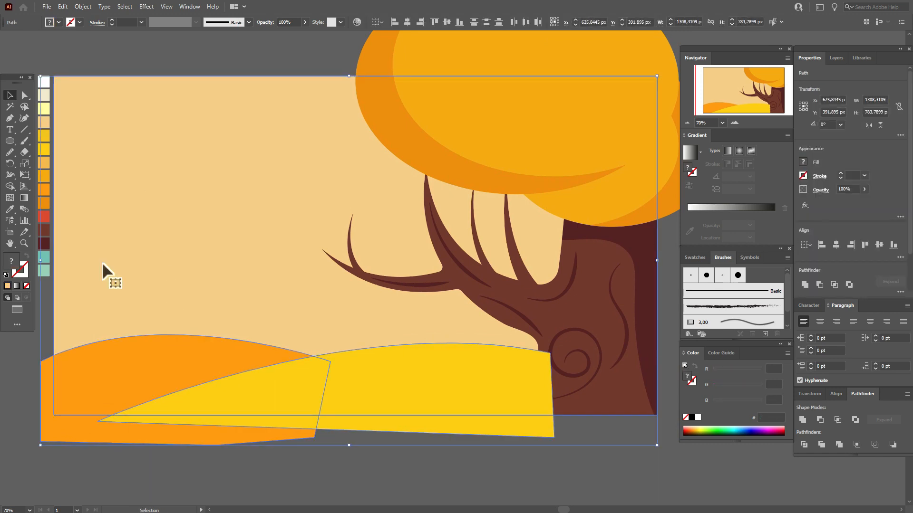
left_click(10, 186)
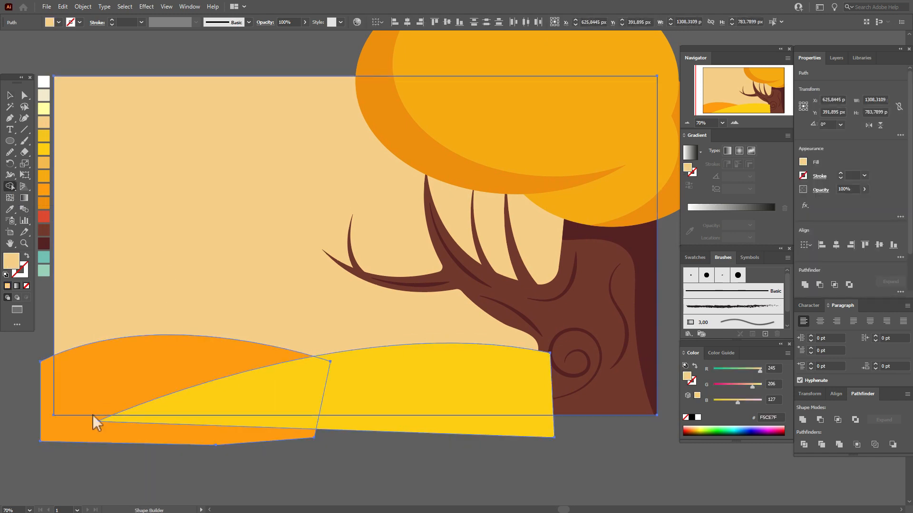
left_click(94, 430, "alt")
left_click(406, 423, "alt")
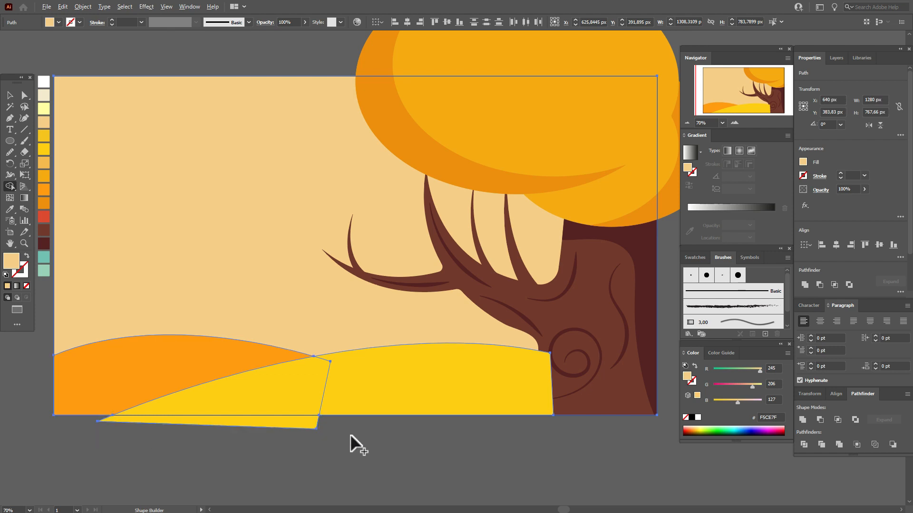
left_click(304, 424, "alt")
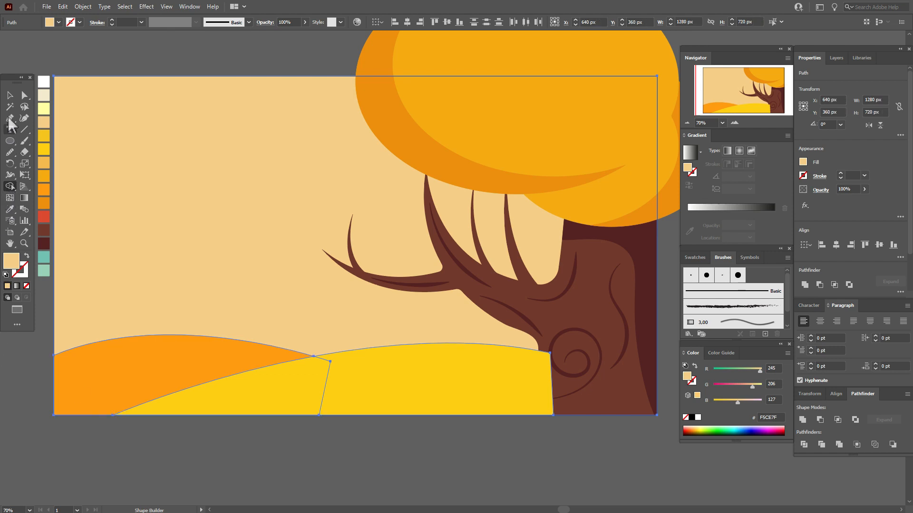
Step: Send both hills and the tan background to the back so the hills sit behind the tree trunk
left_click(10, 96)
left_click(252, 458)
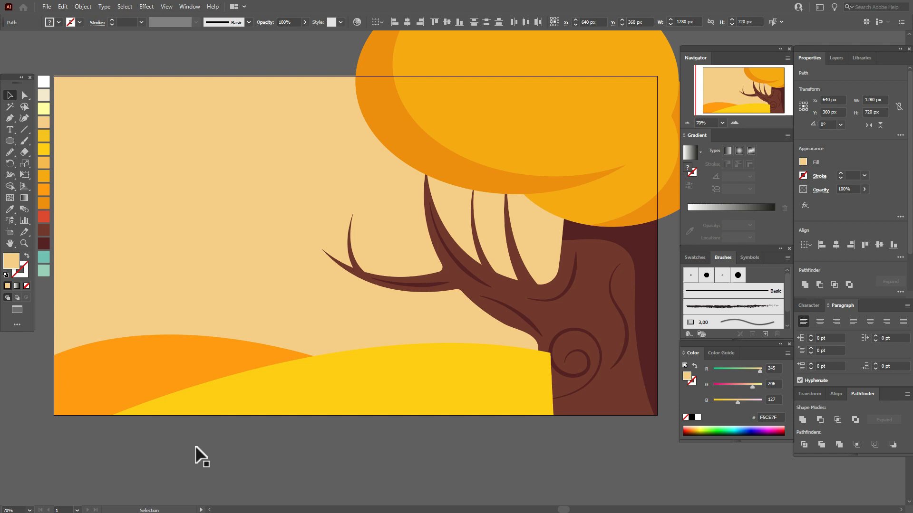
left_click_drag(275, 335, 274, 335)
right_click(275, 336)
mouse_move(329, 290)
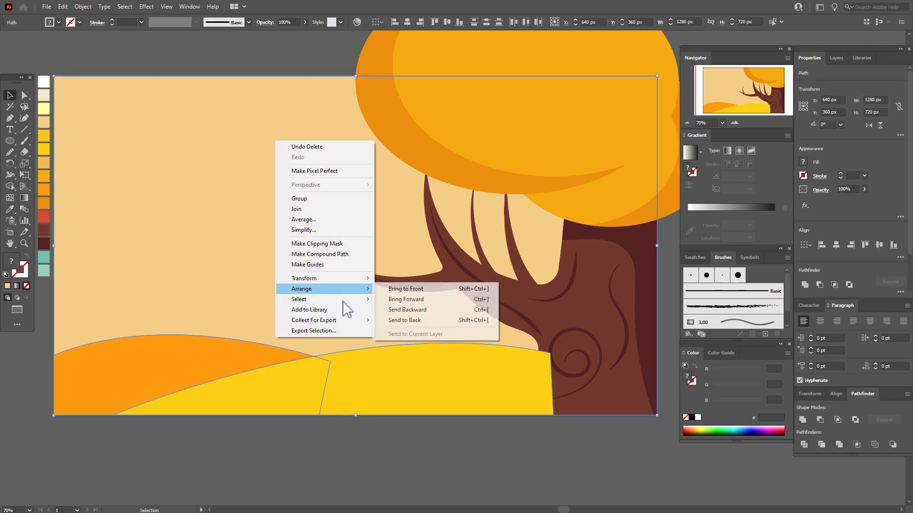
left_click(419, 321)
left_click(447, 434)
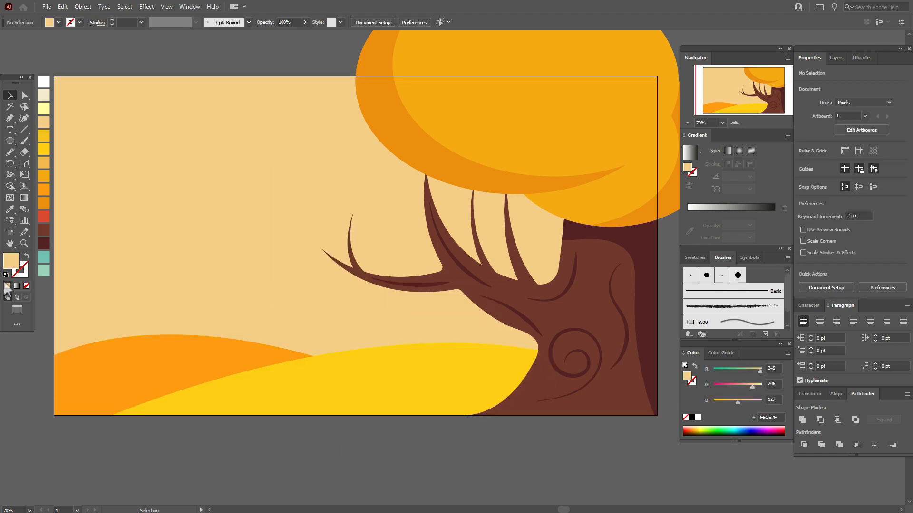
Step: Draw a mint 9AD1B8 rectangle about 1043 by 195 px from the artboard's left edge to the trunk, covering the hilltops
left_click_drag(232, 299, 252, 331)
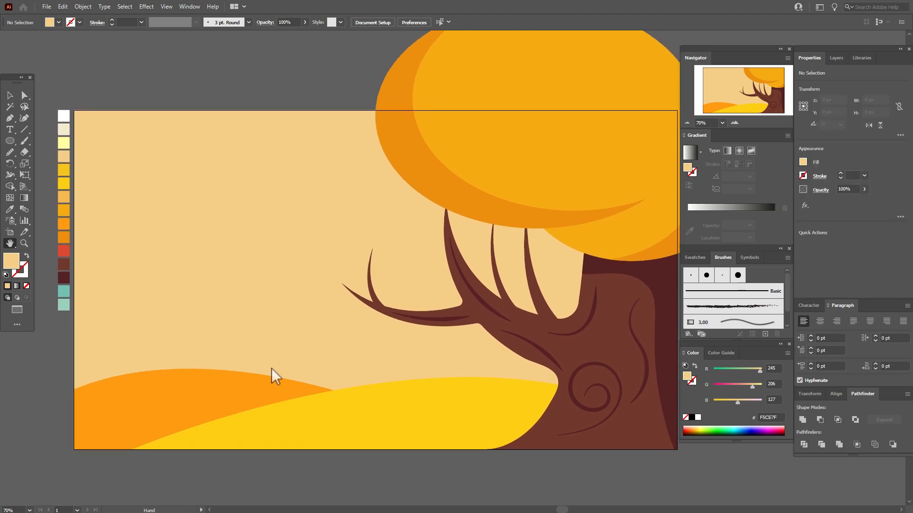
left_click(16, 214)
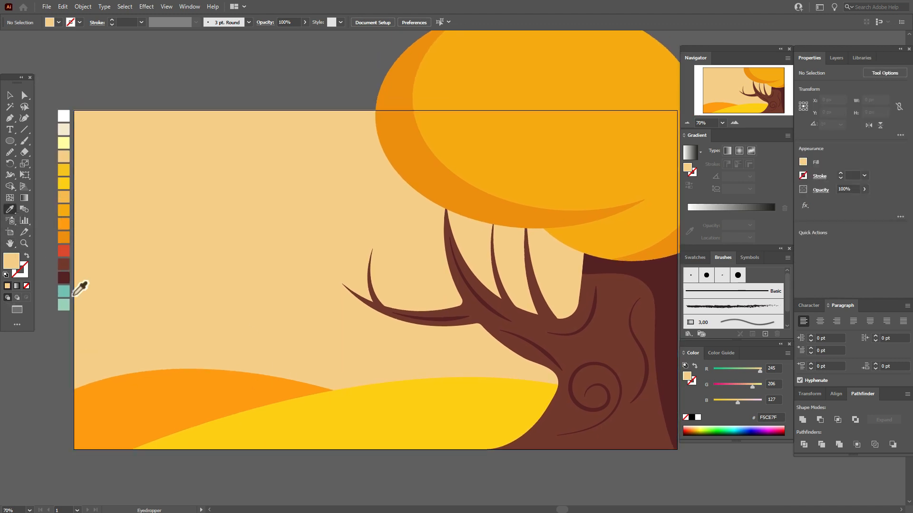
left_click(66, 307)
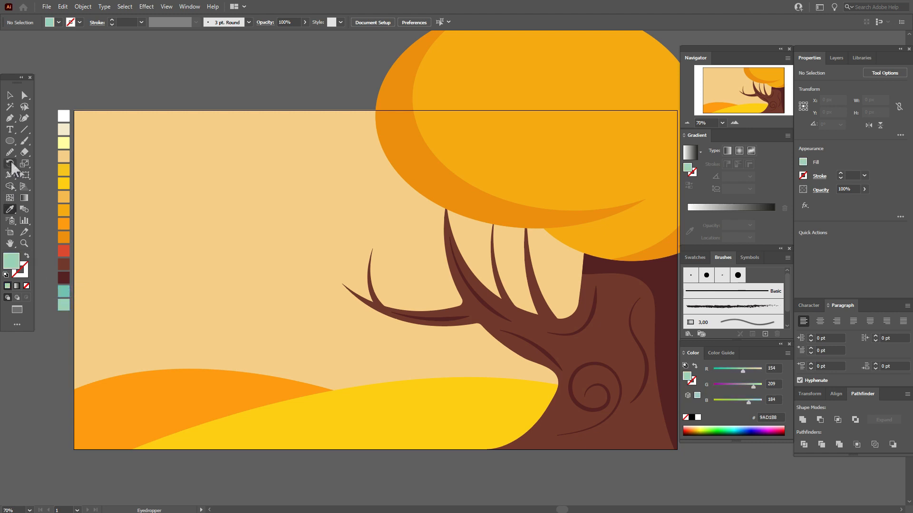
left_click(10, 141)
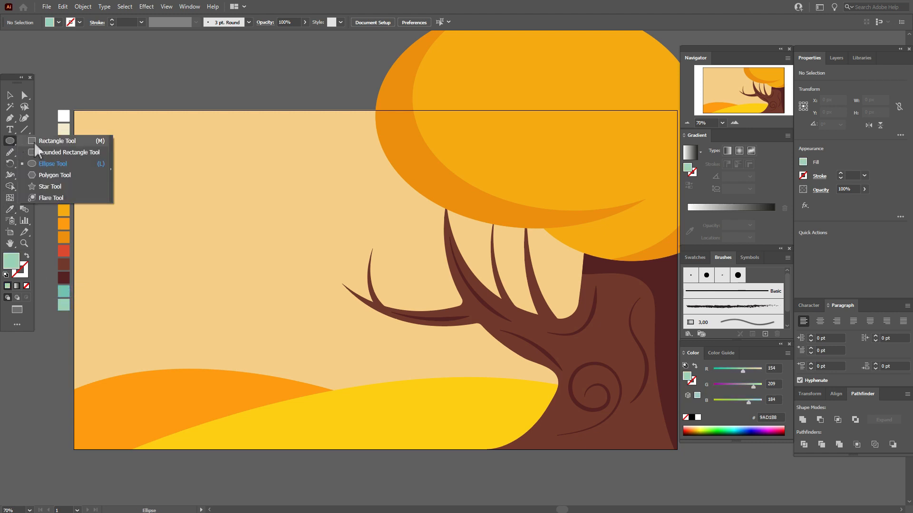
left_click(36, 142)
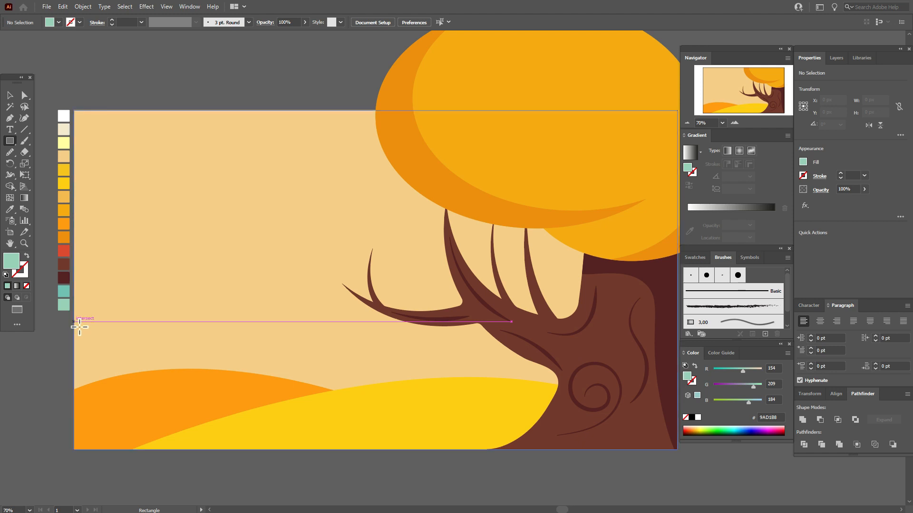
left_click_drag(79, 327, 573, 417)
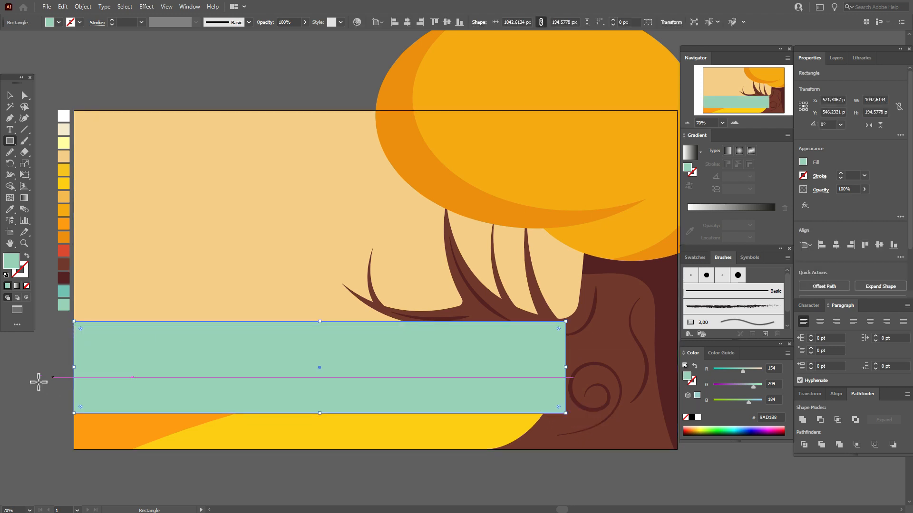
Step: Send the mint rectangle and the tan background to the back, behind the hills and the tree
left_click(9, 95)
left_click(292, 270, "shift")
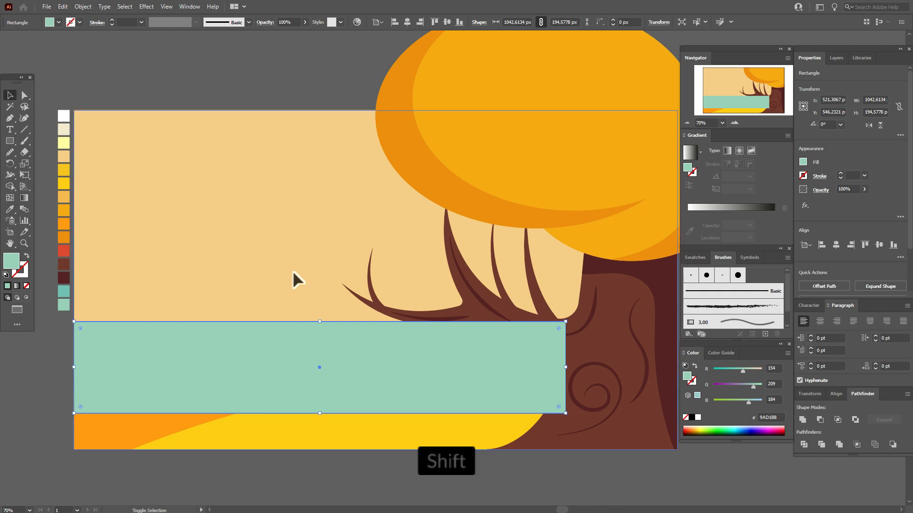
right_click(272, 244)
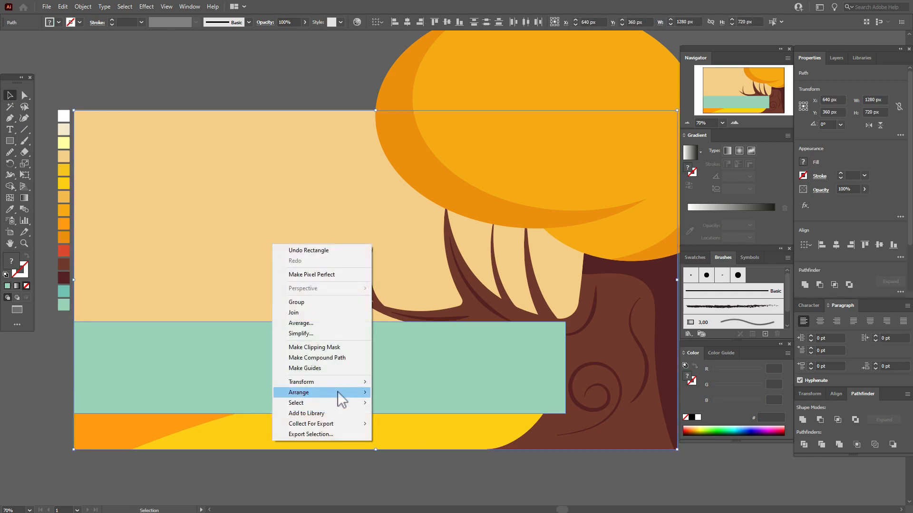
mouse_move(338, 394)
left_click(397, 423)
left_click(55, 368)
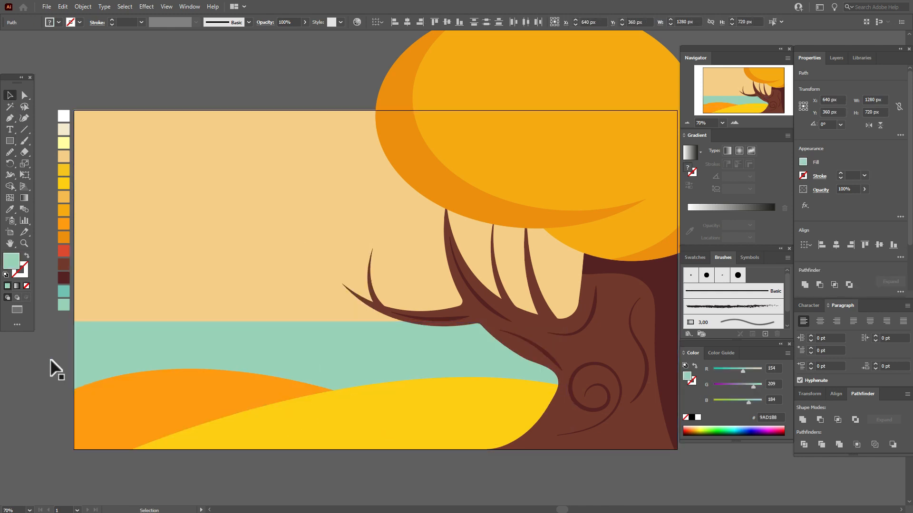
Step: Lower the top edge of the mint water rectangle slightly to reduce its height
left_click(335, 360)
left_click_drag(325, 323, 325, 337)
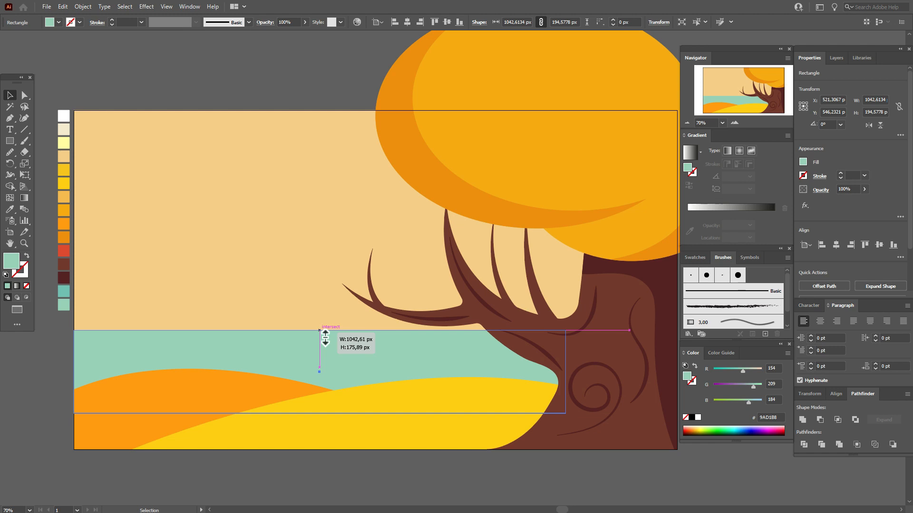
left_click_drag(325, 336, 326, 326)
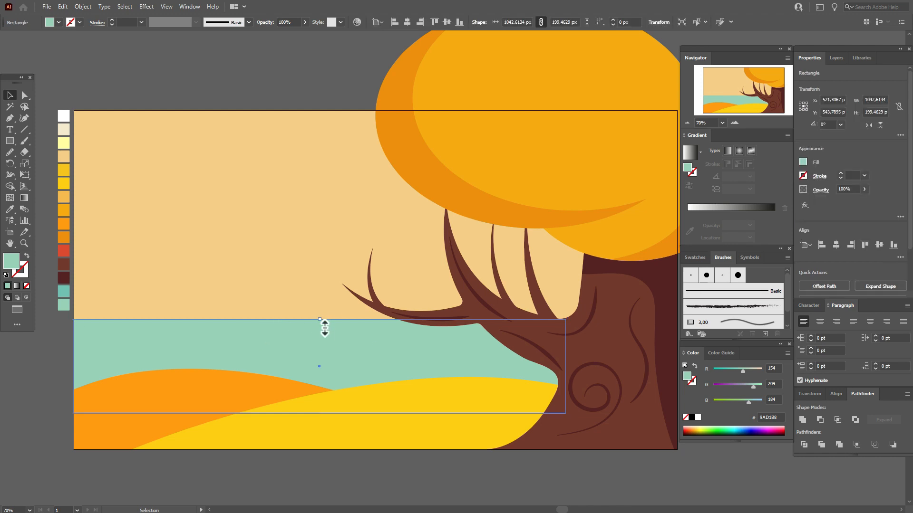
left_click_drag(325, 326, 323, 333)
left_click(61, 351)
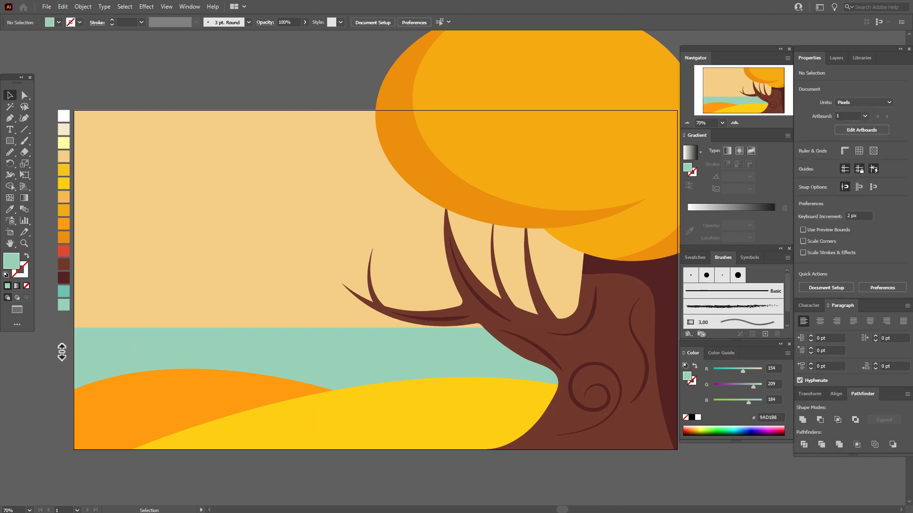
Step: Draw a wavy mountain outline filled F4AA01 with the Curvature tool, from left of the artboard above the water to the tree foliage
left_click(10, 210)
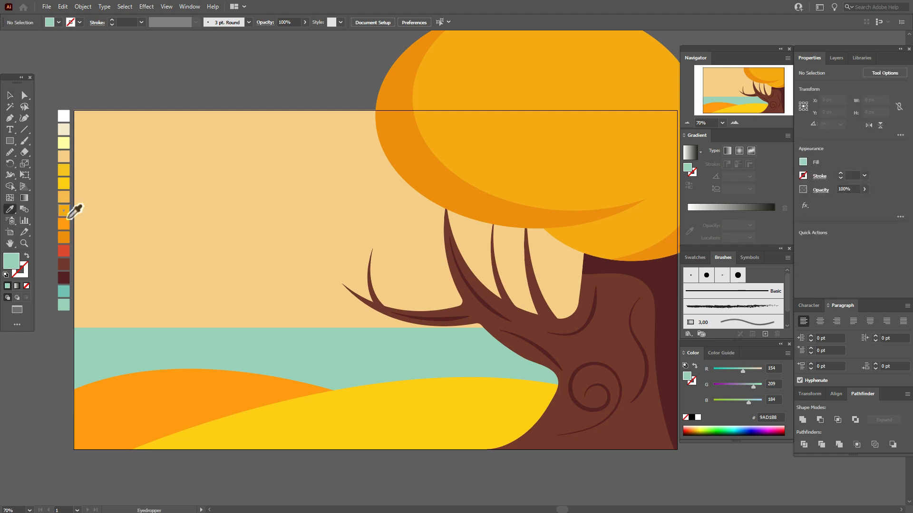
left_click(64, 210)
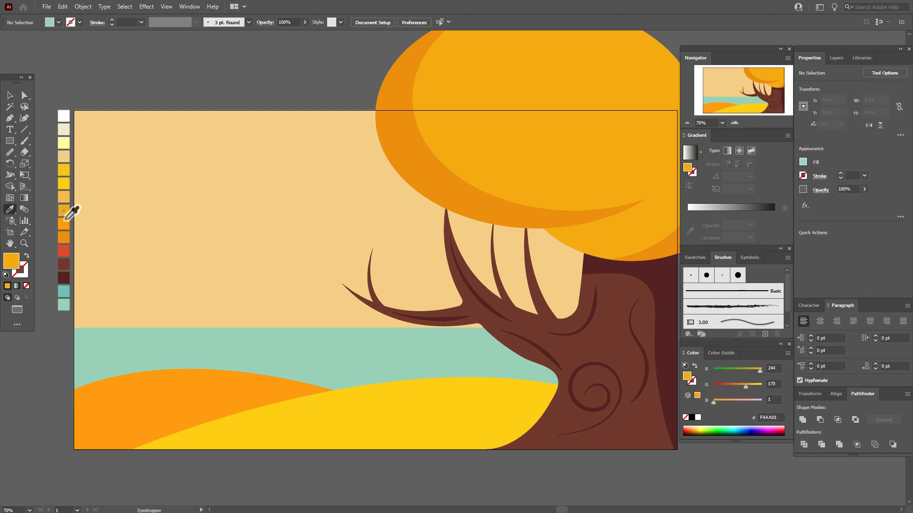
left_click(25, 119)
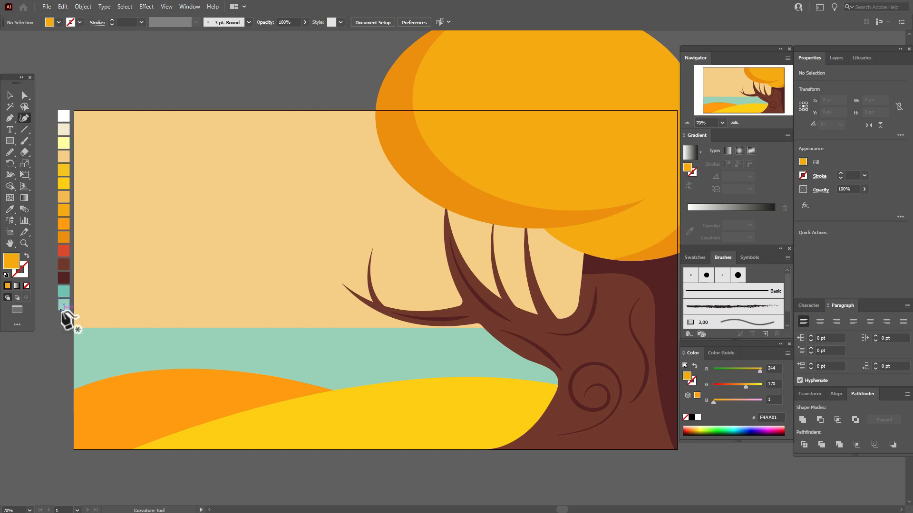
left_click_drag(106, 263, 151, 265)
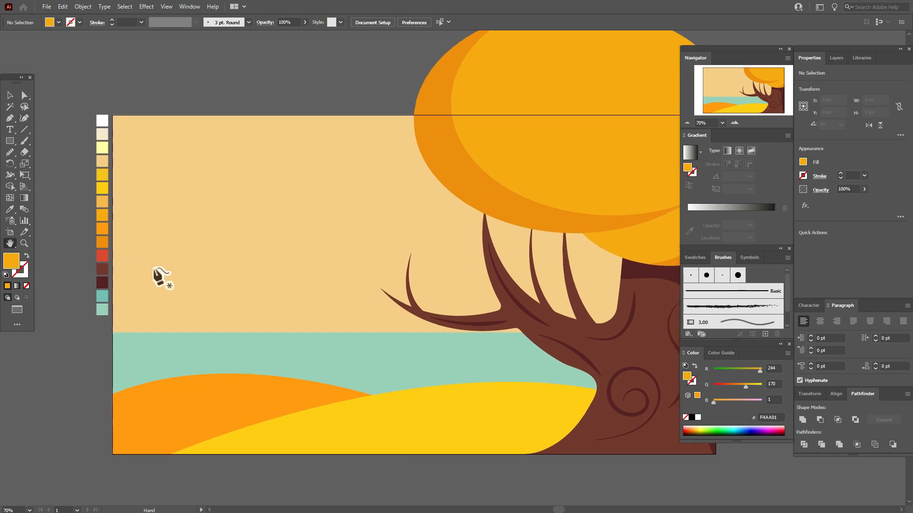
left_click(26, 119)
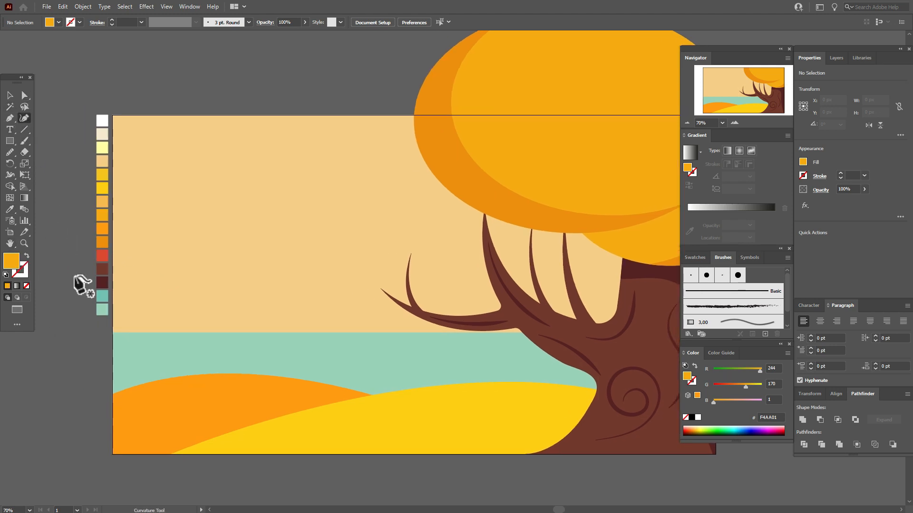
left_click(98, 328)
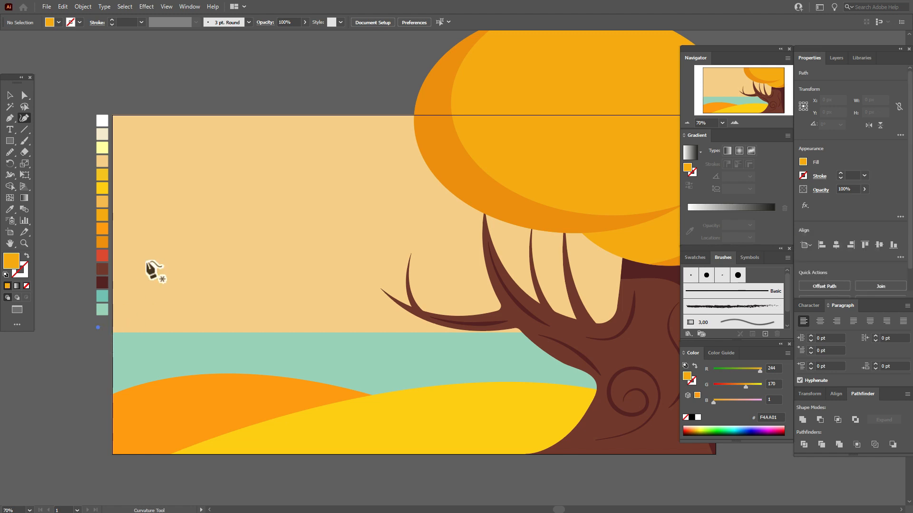
left_click(162, 224)
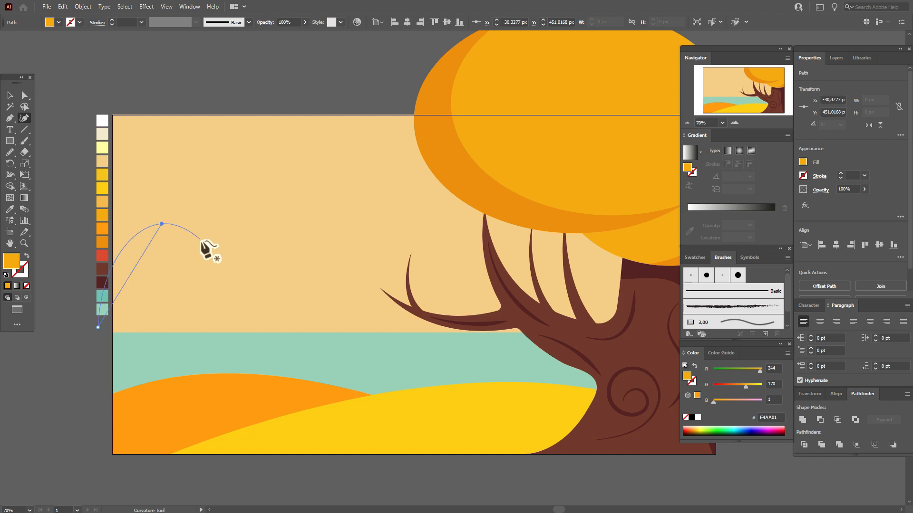
left_click(216, 276)
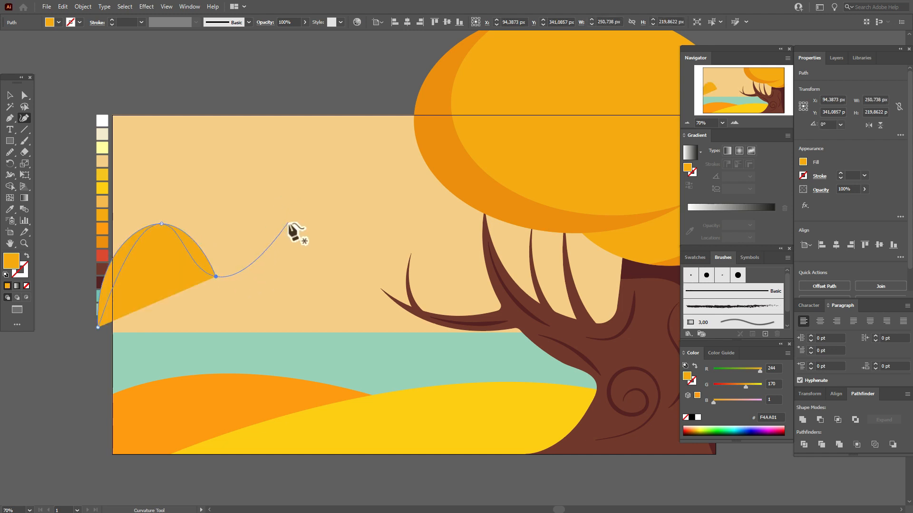
left_click(289, 229)
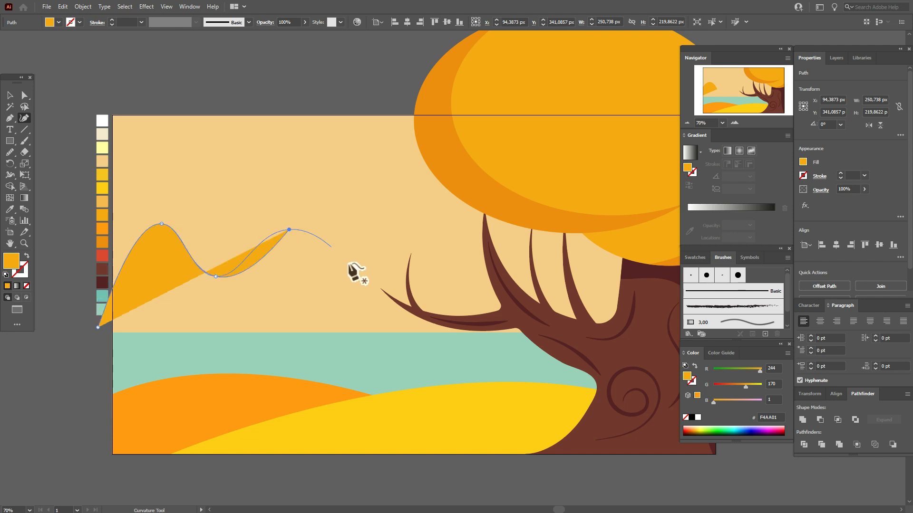
left_click(374, 292)
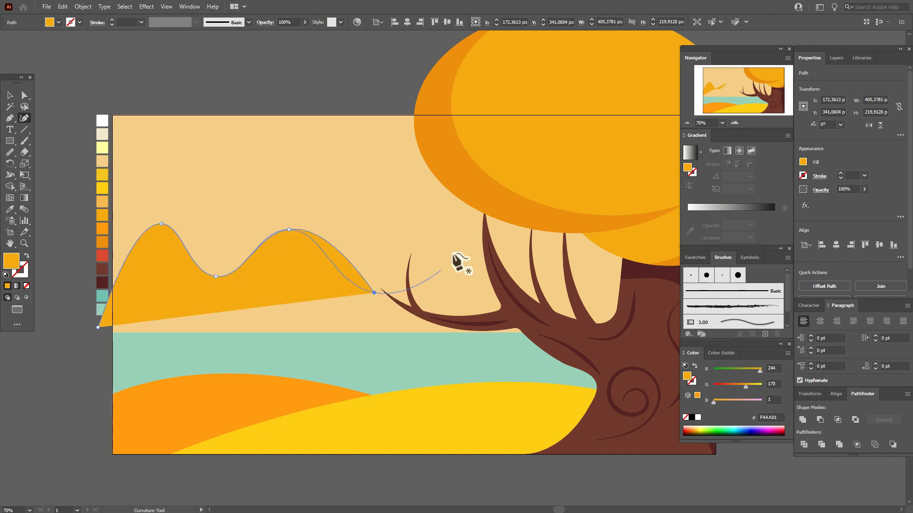
left_click(460, 226)
left_click(553, 287)
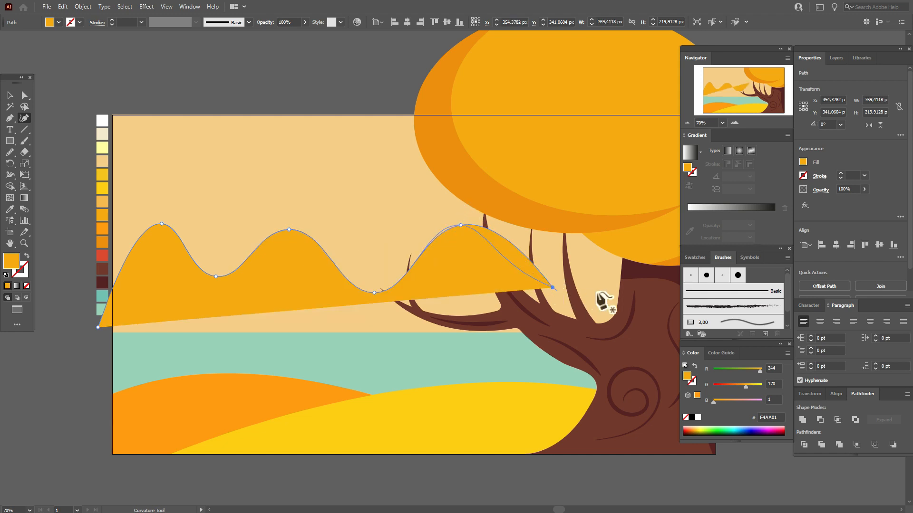
left_click(647, 244)
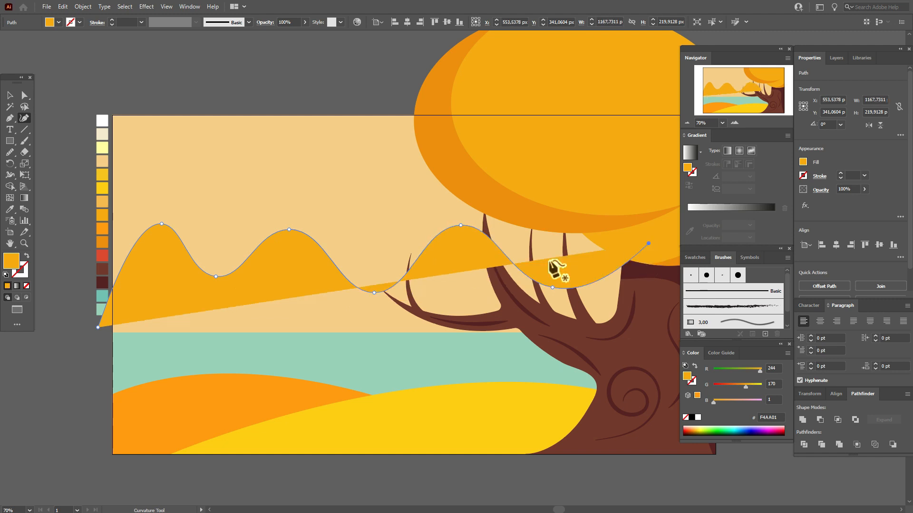
Step: Extend the mountain outline with the Curvature tool past the artboard's right edge, down around the tree trunk and back across the water
left_click(10, 244)
left_click_drag(490, 365, 352, 367)
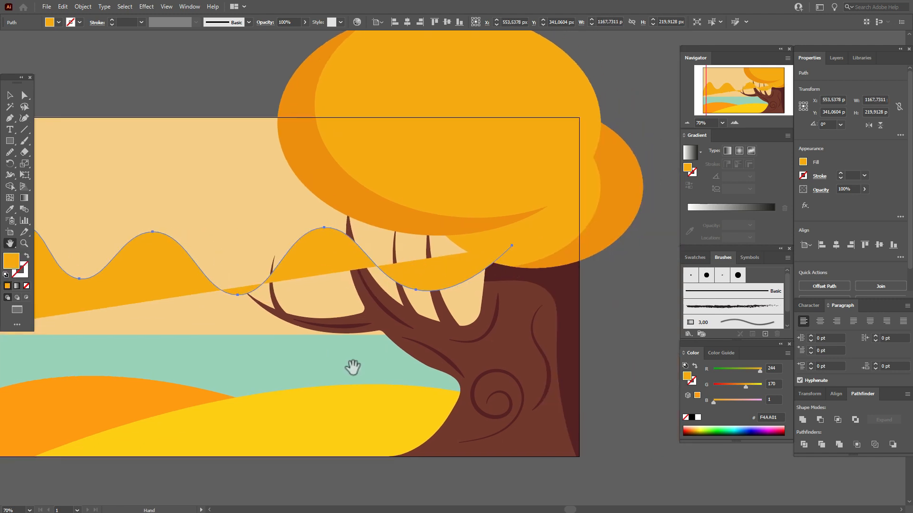
left_click(24, 118)
left_click(512, 246)
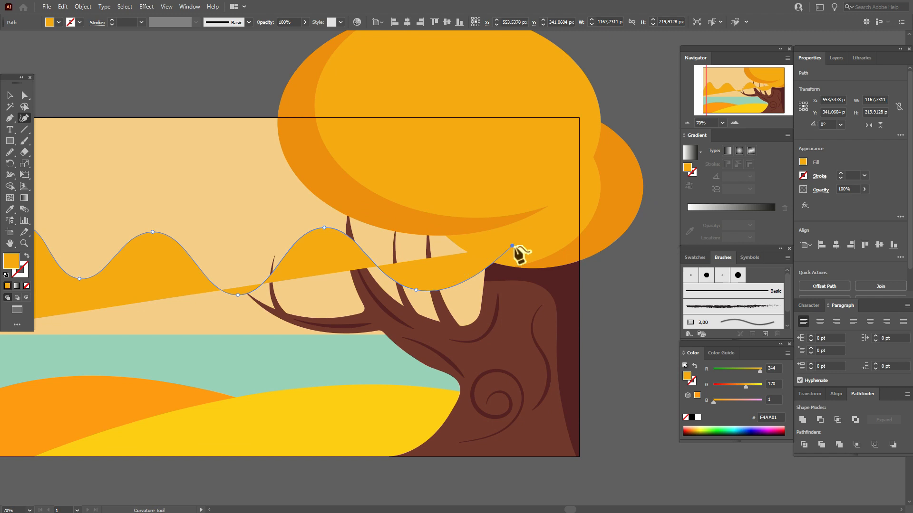
left_click(631, 341)
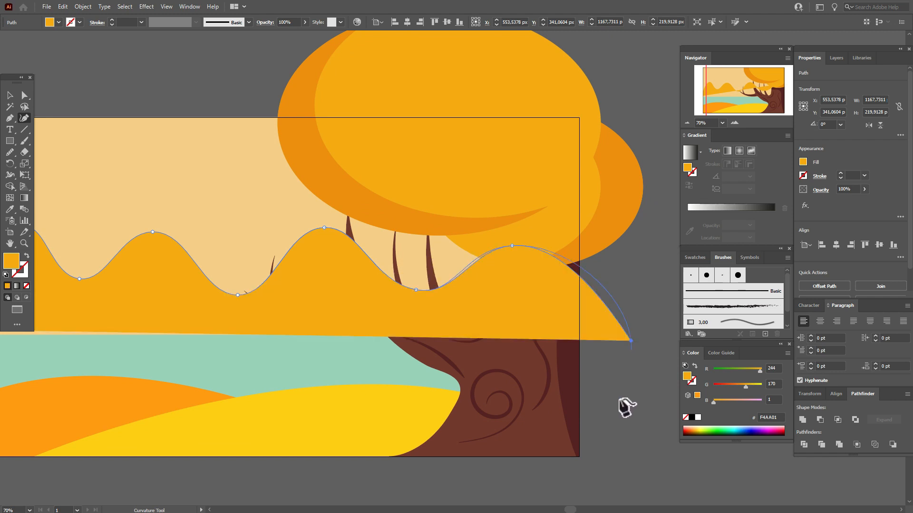
left_click(617, 400)
left_click(165, 370)
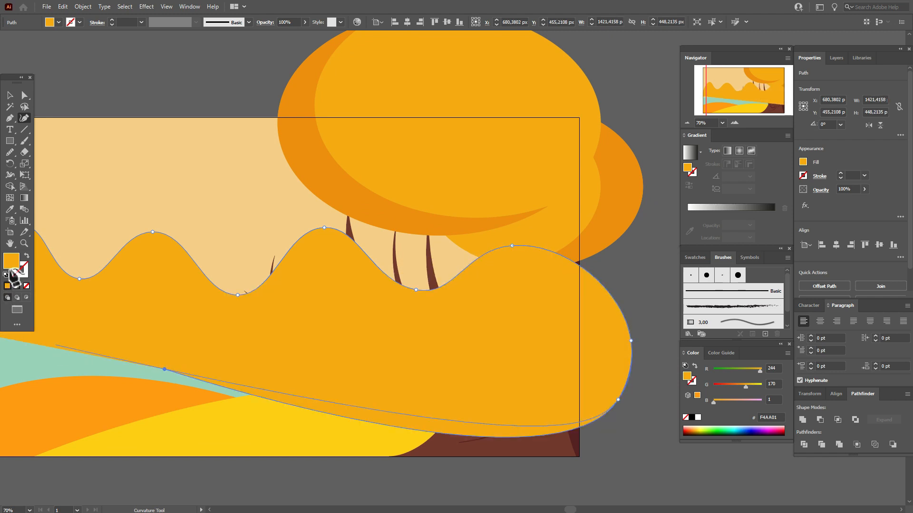
Step: Continue the mountain outline beyond the artboard's left edge and close the path at its starting point
left_click(11, 244)
left_click_drag(265, 308, 333, 301)
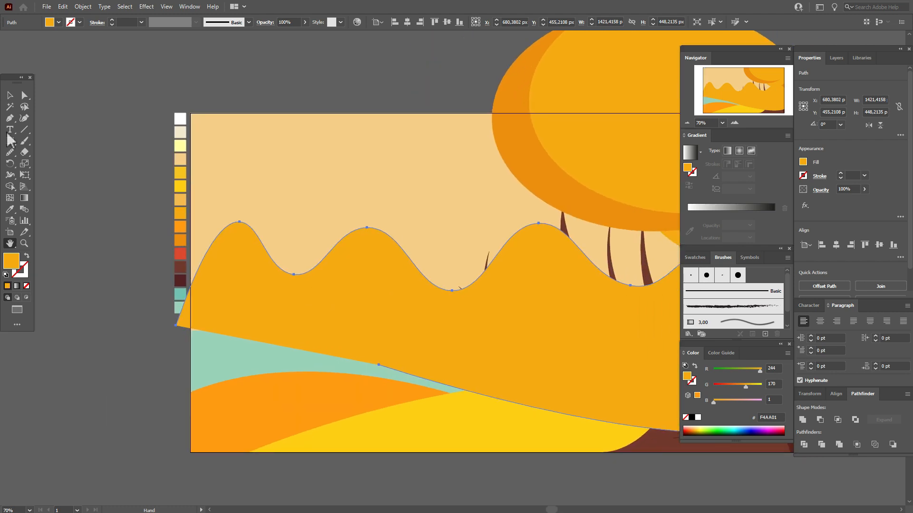
left_click(24, 119)
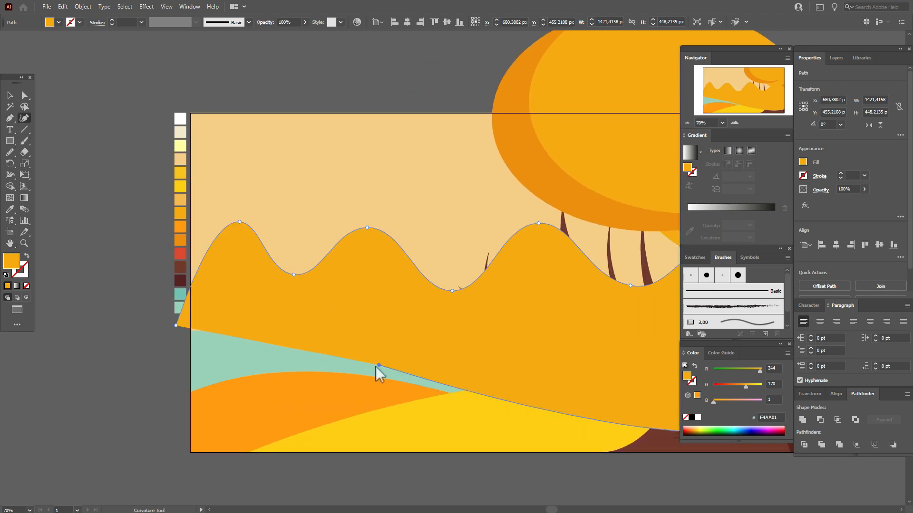
left_click(156, 367)
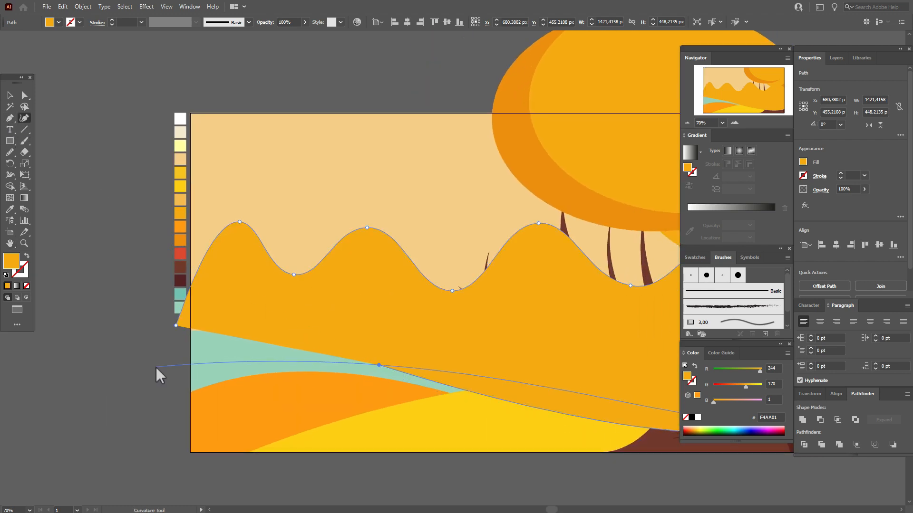
left_click(176, 326, "alt")
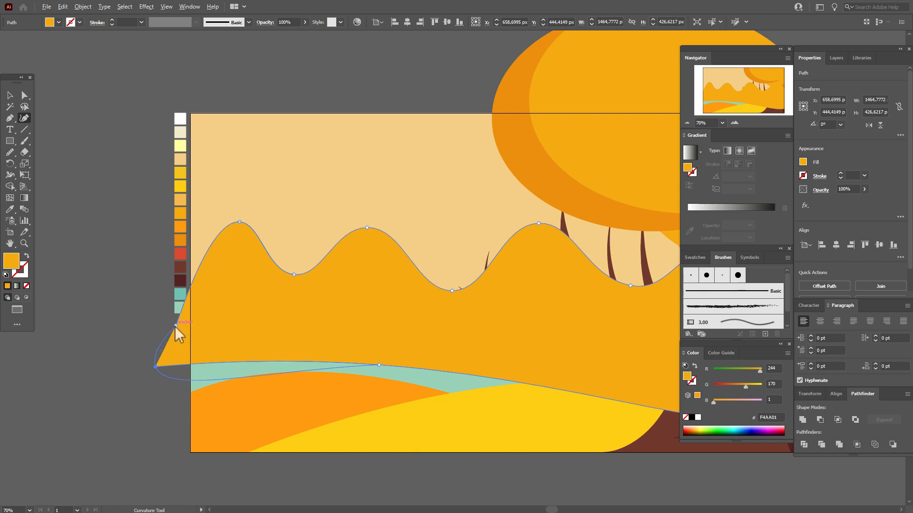
left_click(175, 326)
Step: Send the mountain shape and the tan background to the back, behind the water, hills and tree
left_click(9, 95)
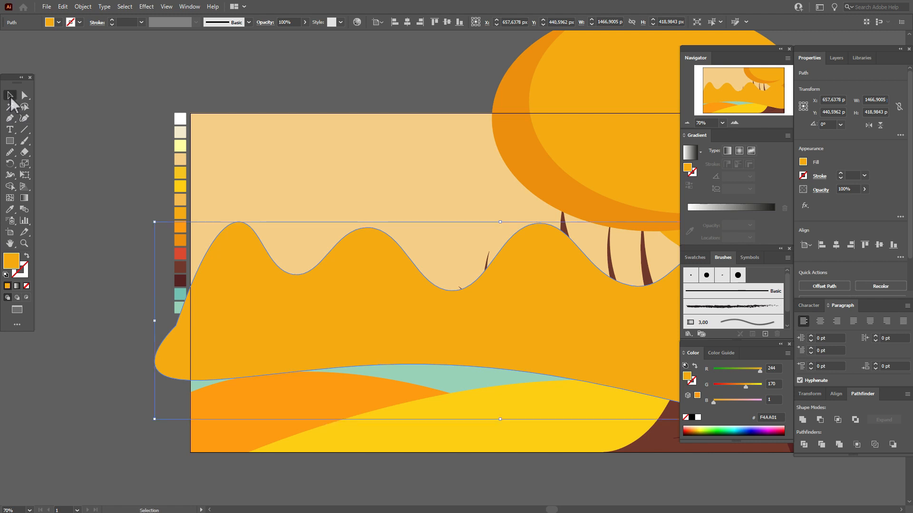
left_click(326, 209, "shift")
right_click(325, 209)
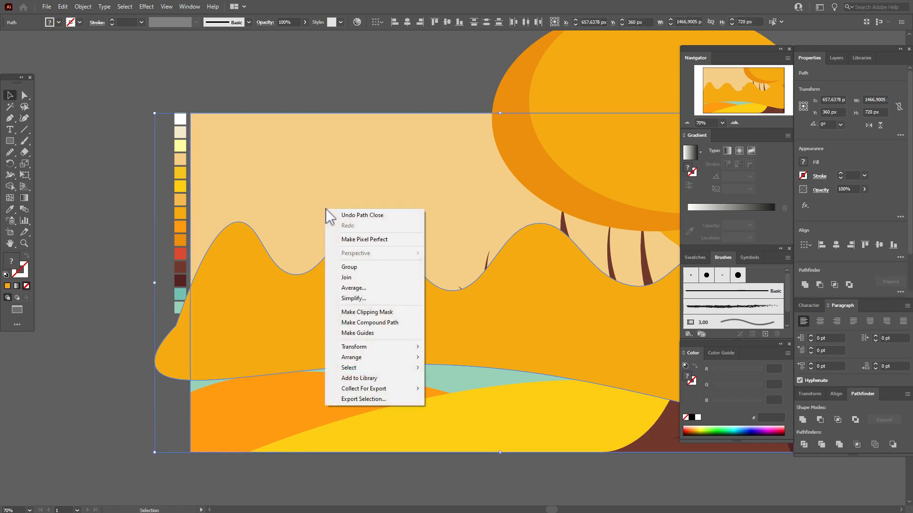
mouse_move(384, 357)
left_click(452, 389)
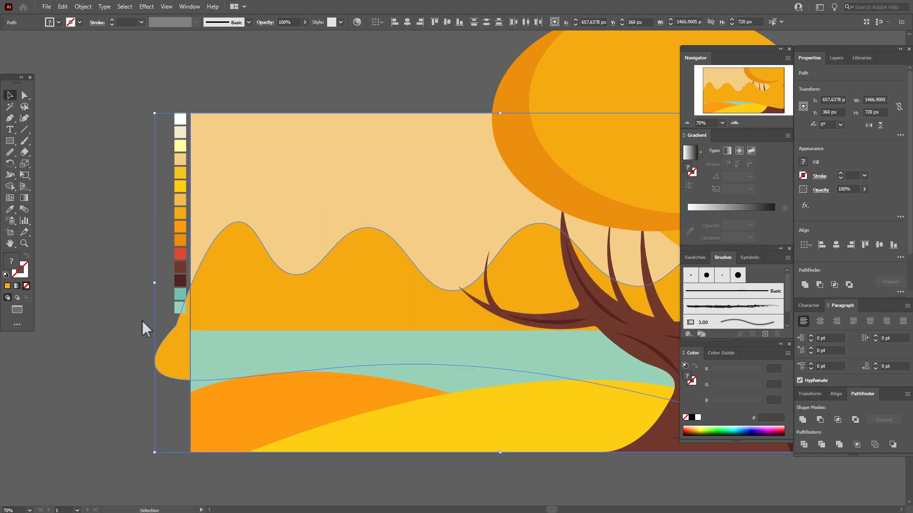
left_click(142, 326)
Step: Trim the part of the mountain shape beyond the artboard's left edge with Shape Builder, using the tan background as the boundary
left_click(9, 243)
left_click_drag(407, 341, 281, 345)
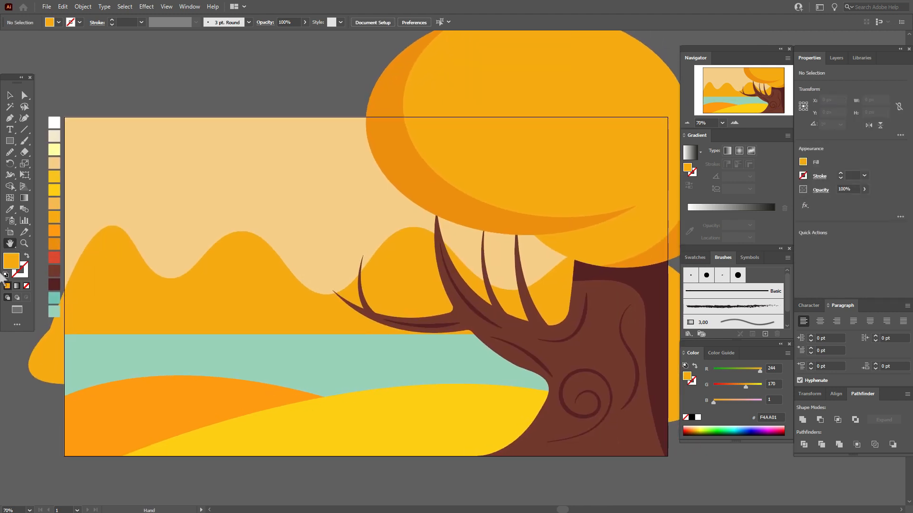
left_click(10, 95)
left_click(293, 313)
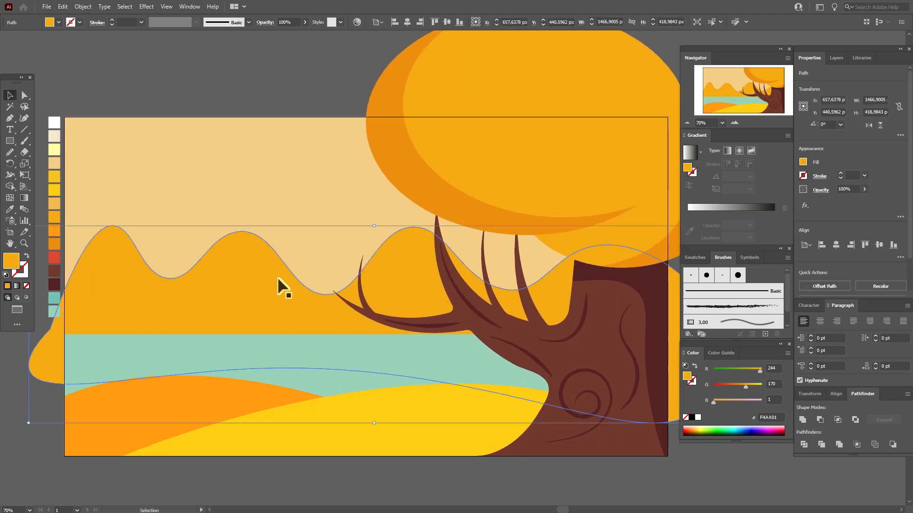
left_click(261, 211, "shift")
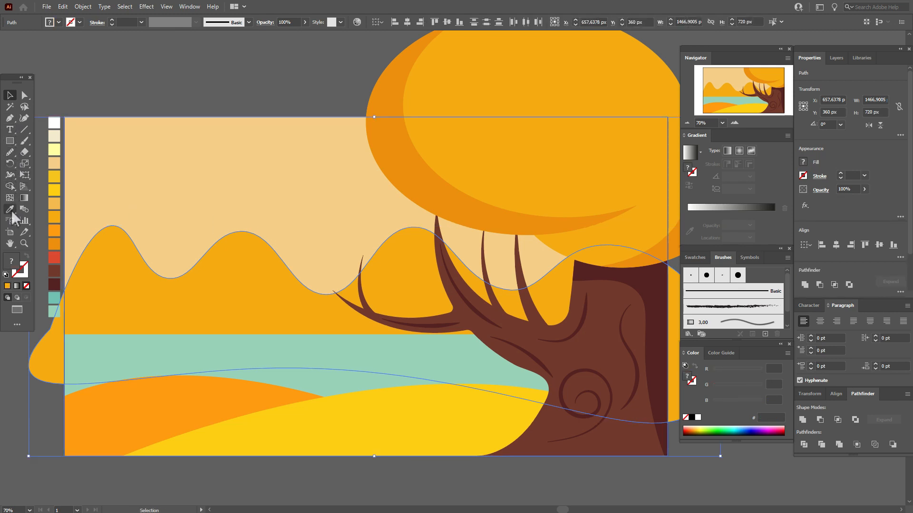
left_click(10, 186)
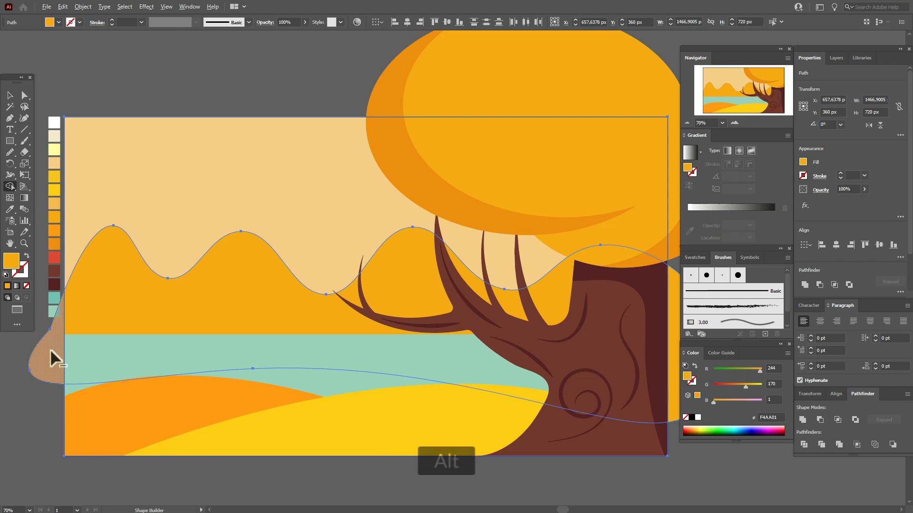
left_click(50, 373, "alt")
Step: Remove the mountain overhang beyond the artboard's right edge with Shape Builder and deselect the shapes
left_click(11, 244)
left_click_drag(340, 321, 122, 309)
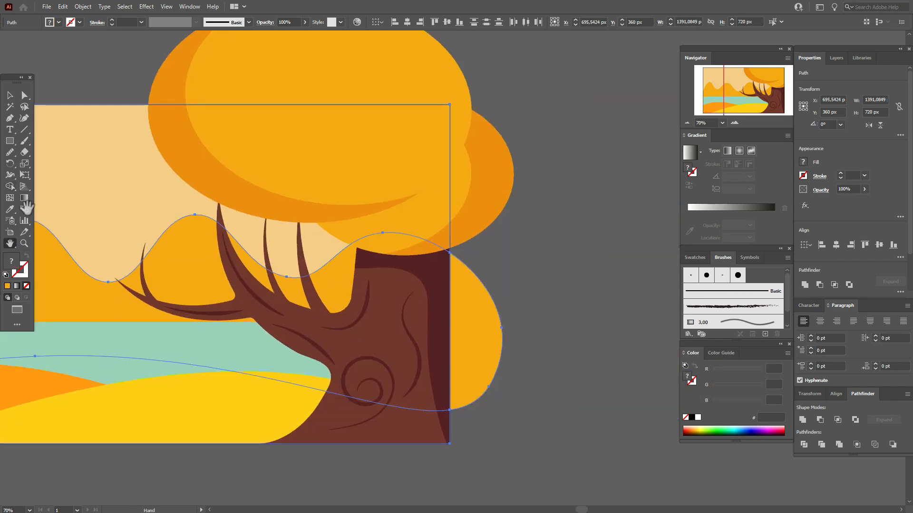
left_click(10, 186)
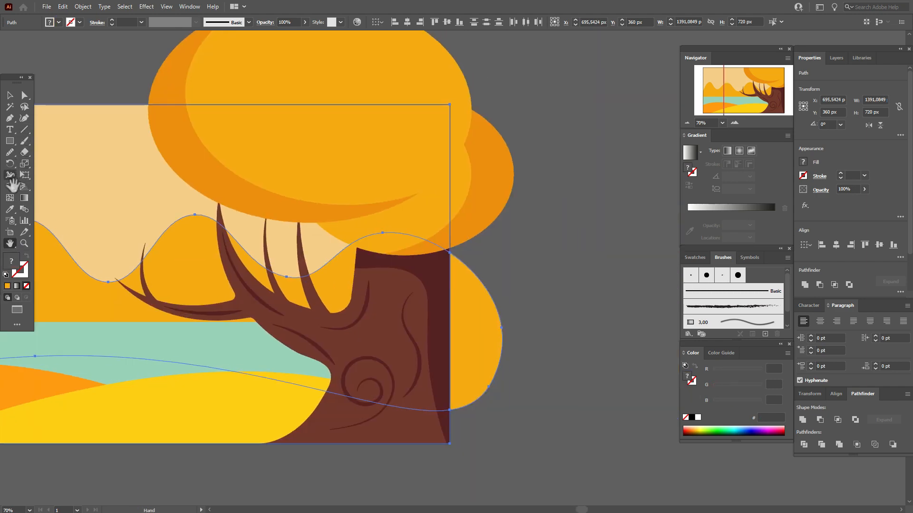
left_click(483, 369, "alt")
left_click_drag(443, 370, 8, 233)
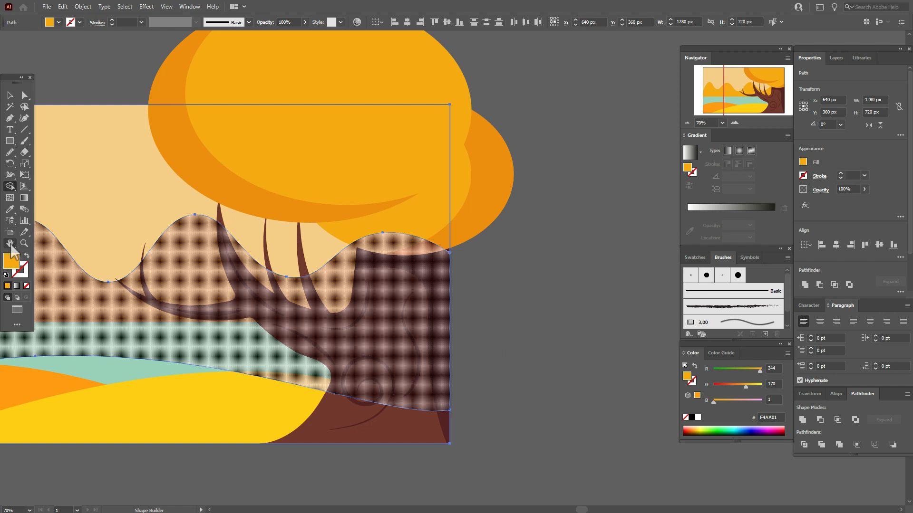
left_click(11, 244)
mouse_move(98, 311)
left_mouse_down()
mouse_move(298, 338)
mouse_move(344, 320)
mouse_move(338, 328)
left_mouse_up()
left_click(10, 95)
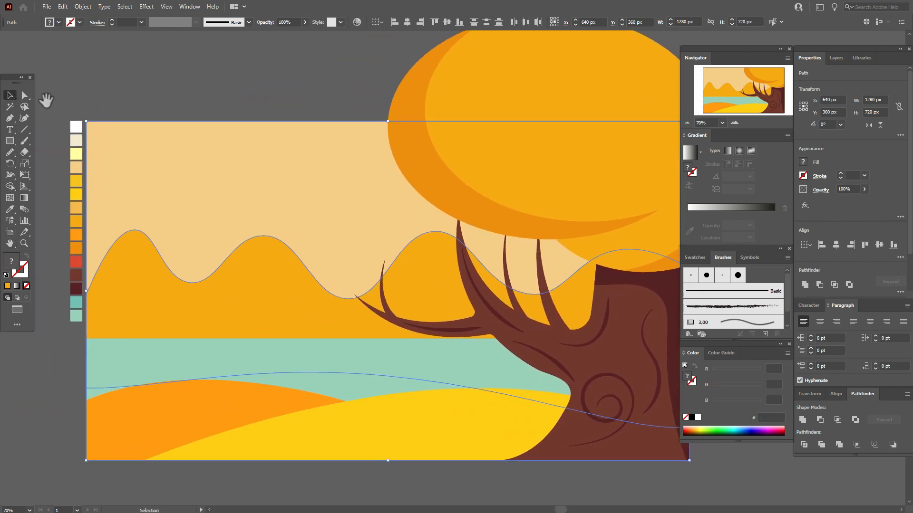
left_click(218, 94)
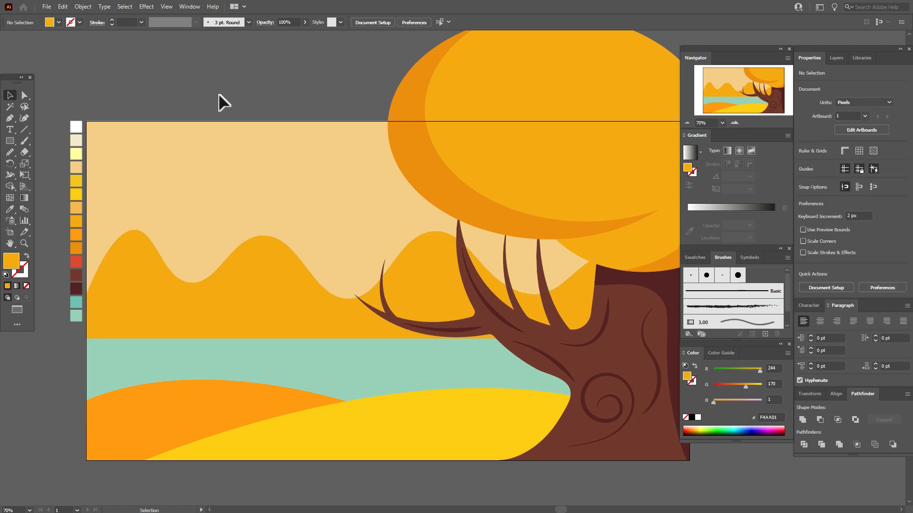
Step: Draw a red DC492C rectangle about 156 px wide on the water's upper edge below the second peak and reduce its height to about 94 px
left_click(10, 209)
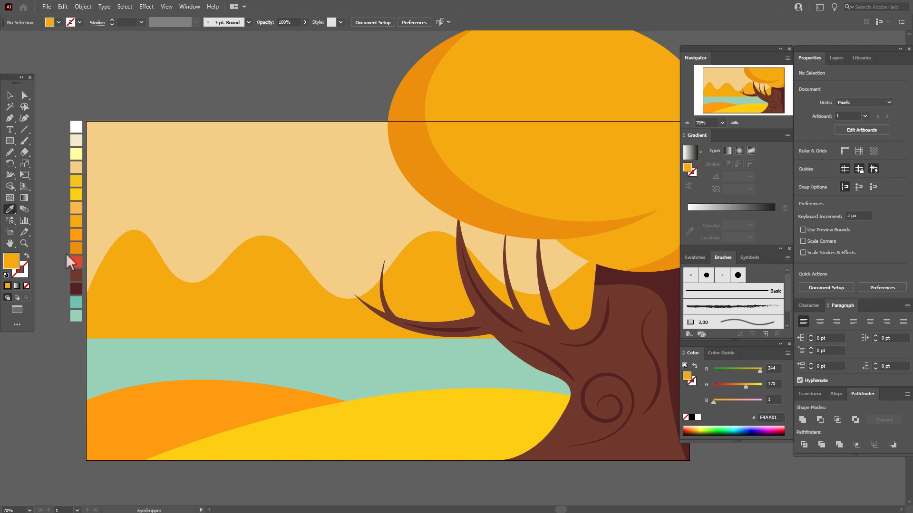
left_click(78, 267)
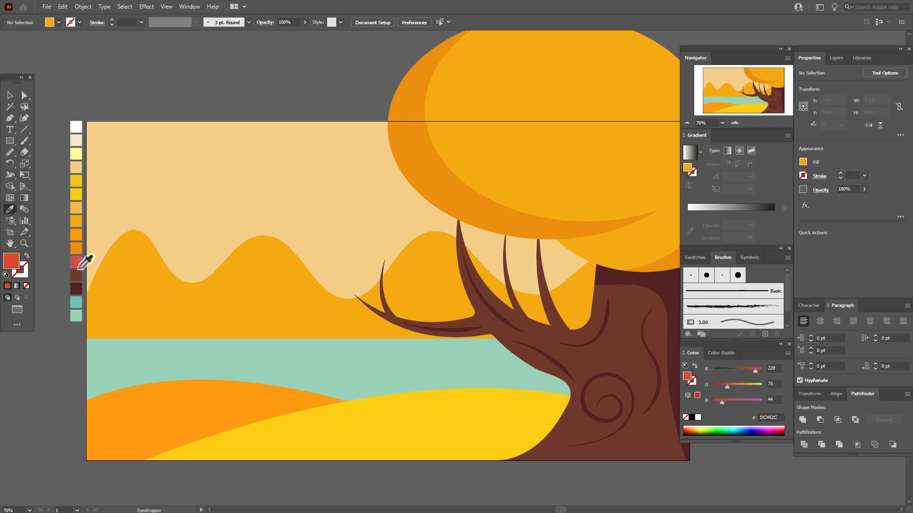
left_click(10, 141)
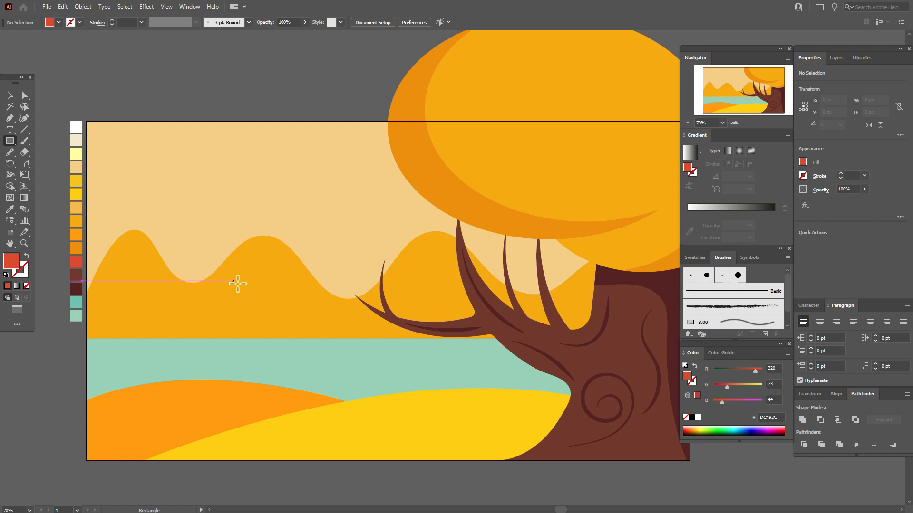
left_click_drag(245, 283, 317, 342)
key("v")
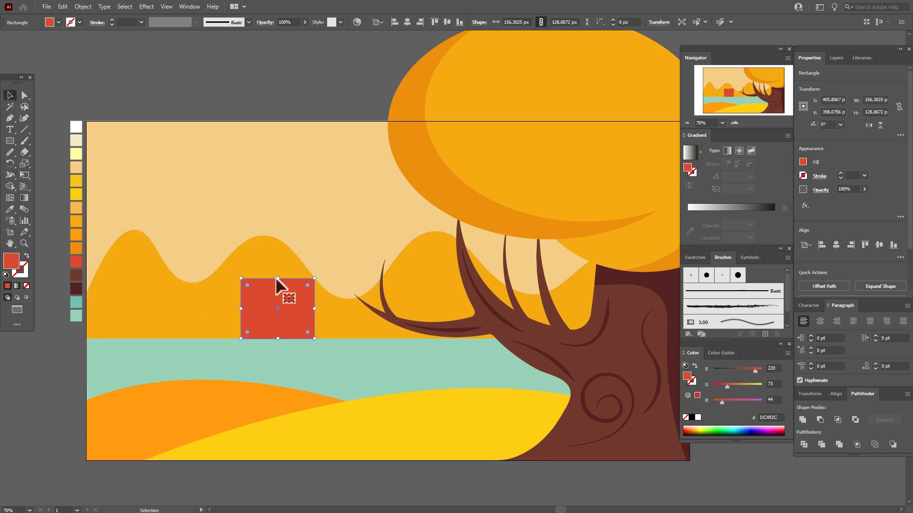
left_click_drag(277, 279, 283, 299)
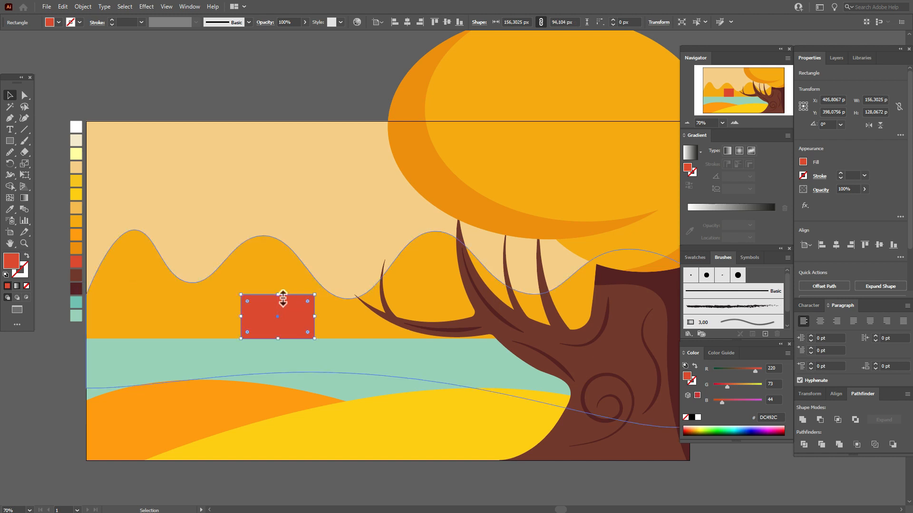
Step: Add an anchor point at the middle of the red rectangle's top edge and raise it about 57 px to form a roof peak
left_click(9, 118)
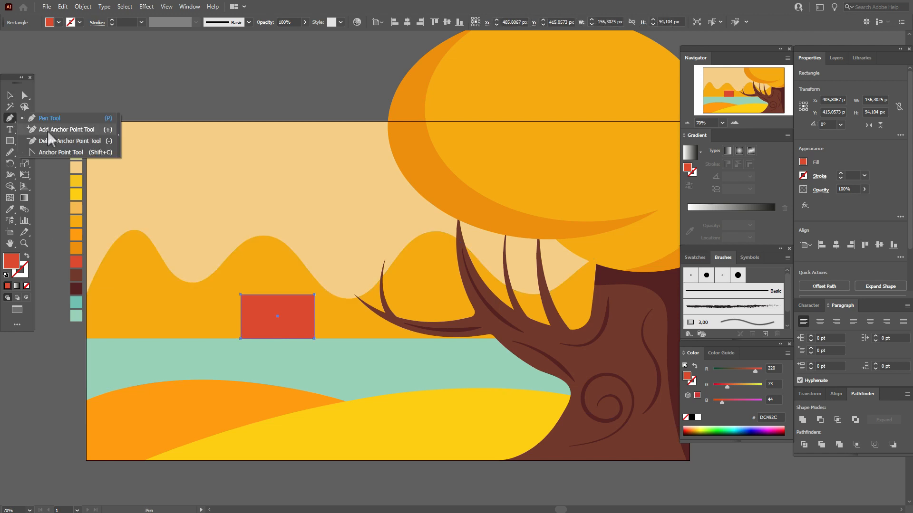
left_click(47, 132)
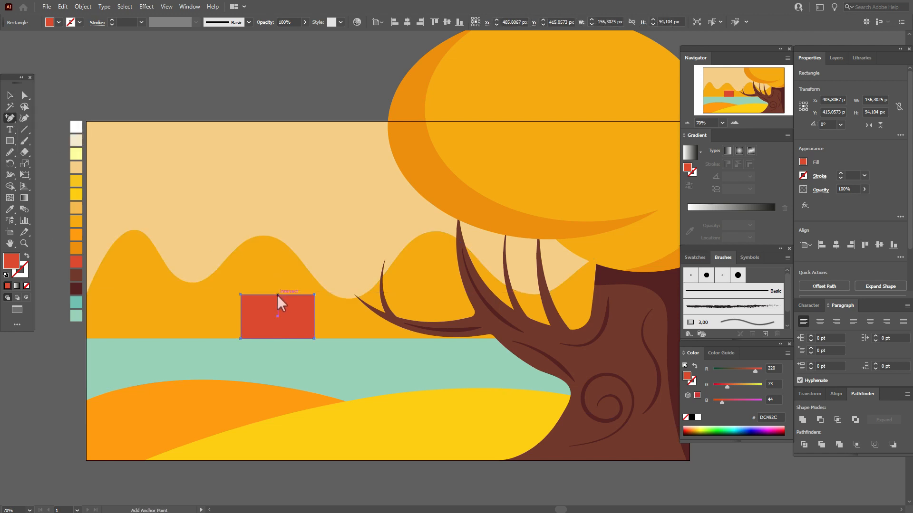
left_click(278, 295)
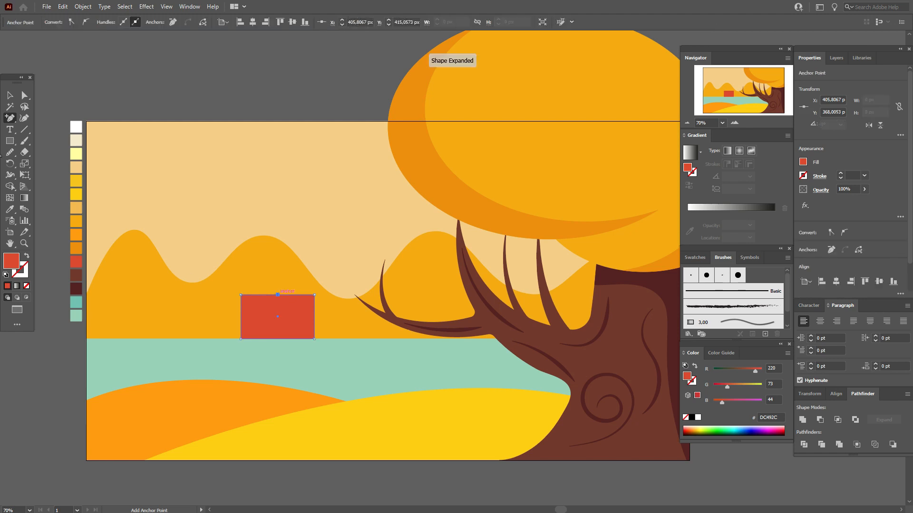
key("a")
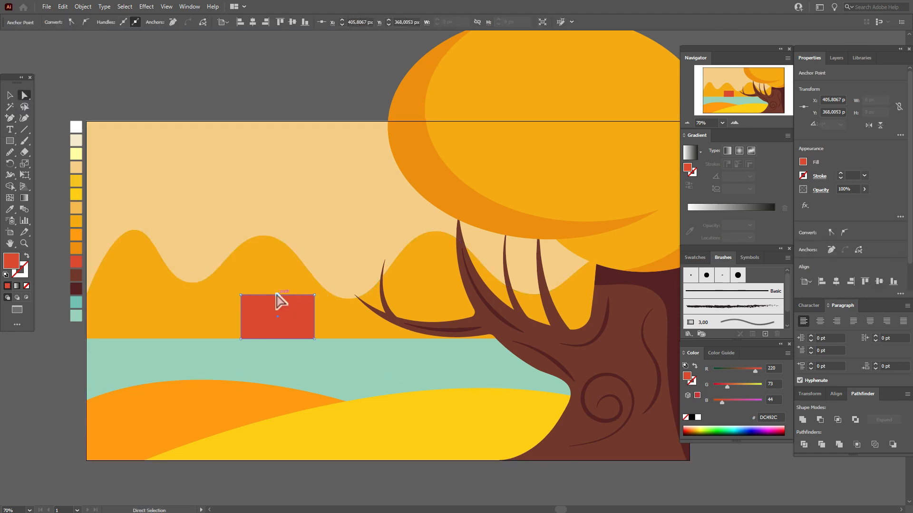
left_click_drag(278, 295, 278, 266)
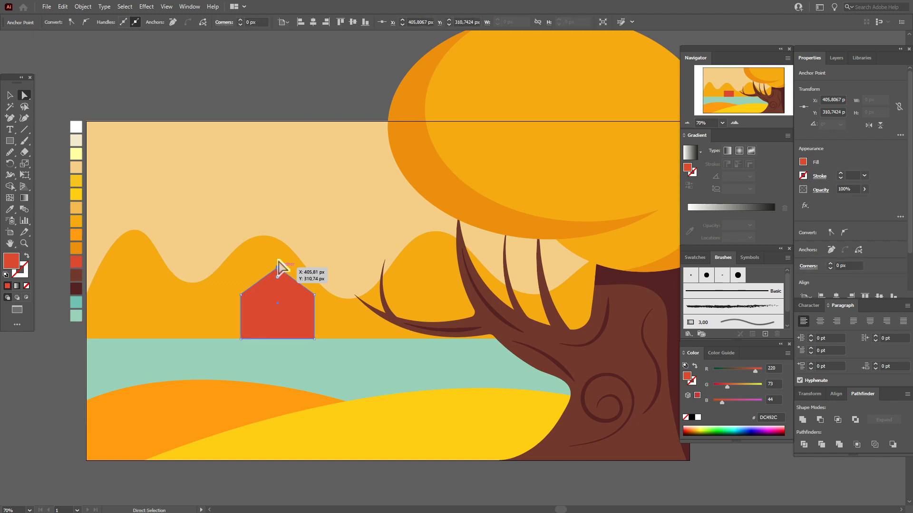
left_click(286, 111)
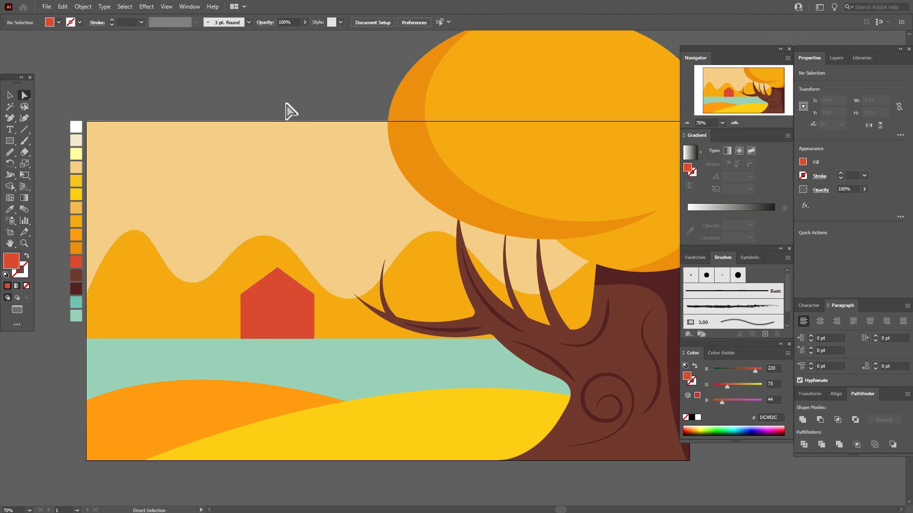
Step: Draw a straight white FFFFFF line with no fill, about 131 px long, from the house's roof peak down past its left eave with the Pen tool
left_click(10, 209)
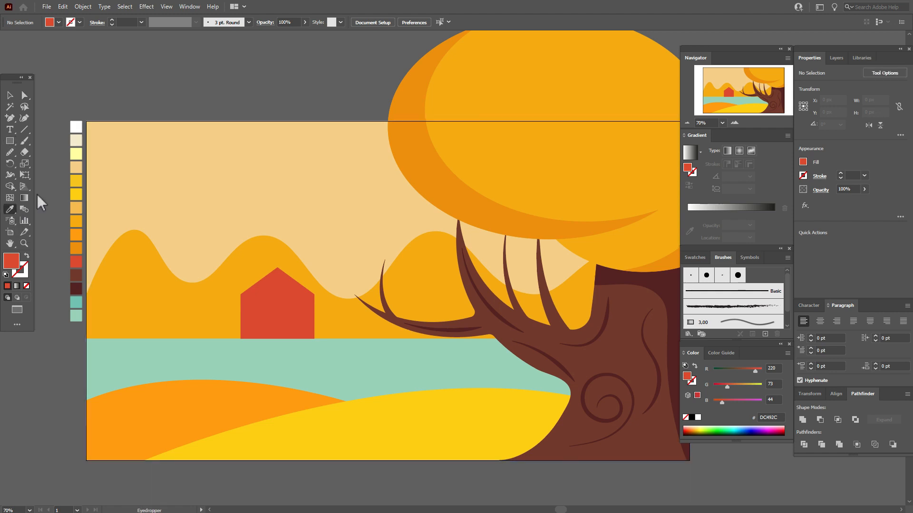
left_click(76, 127)
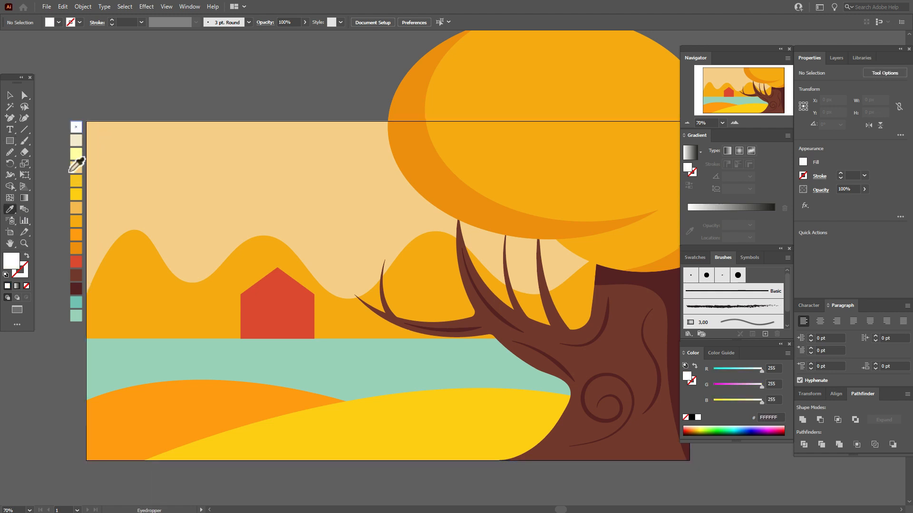
left_click(27, 256)
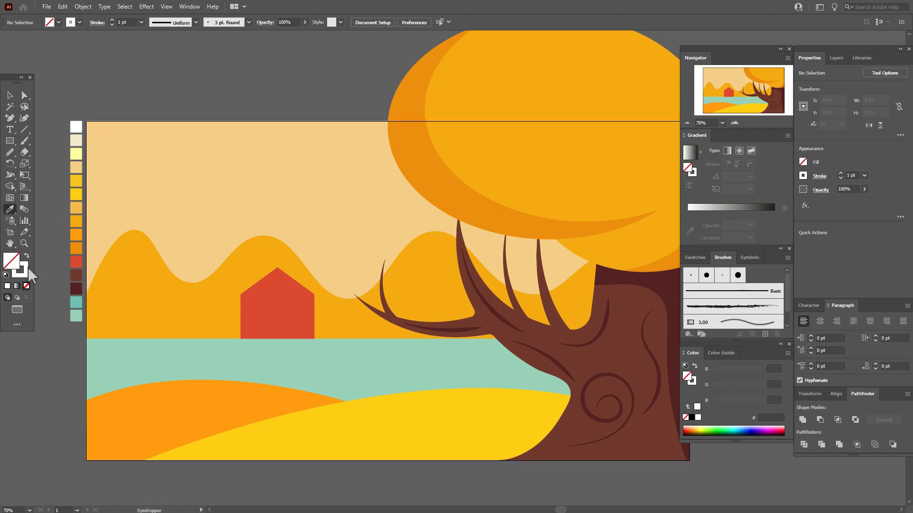
left_click(10, 118)
left_click_drag(10, 119, 42, 120)
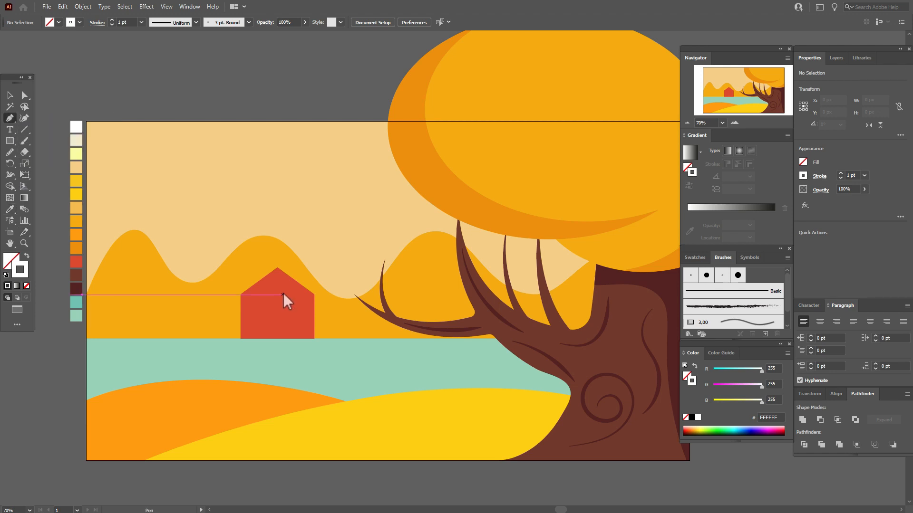
left_click(278, 268)
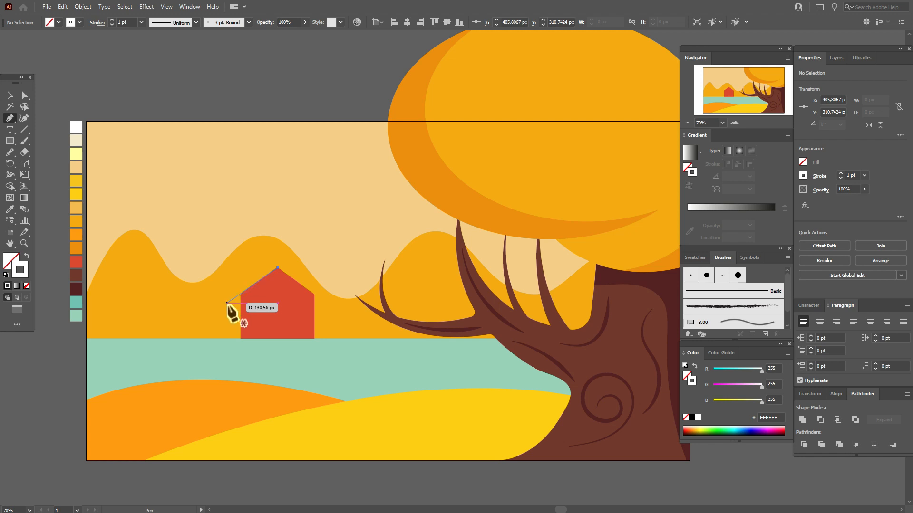
left_click(228, 303)
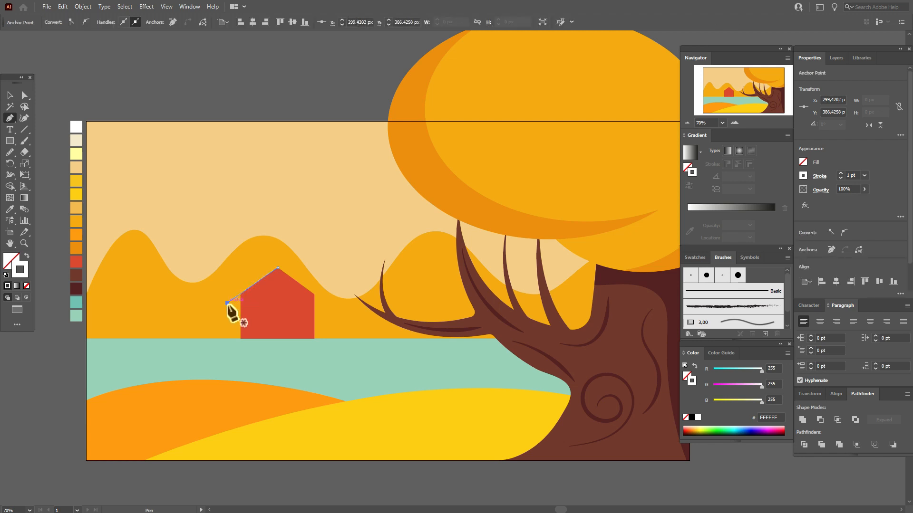
key("Escape")
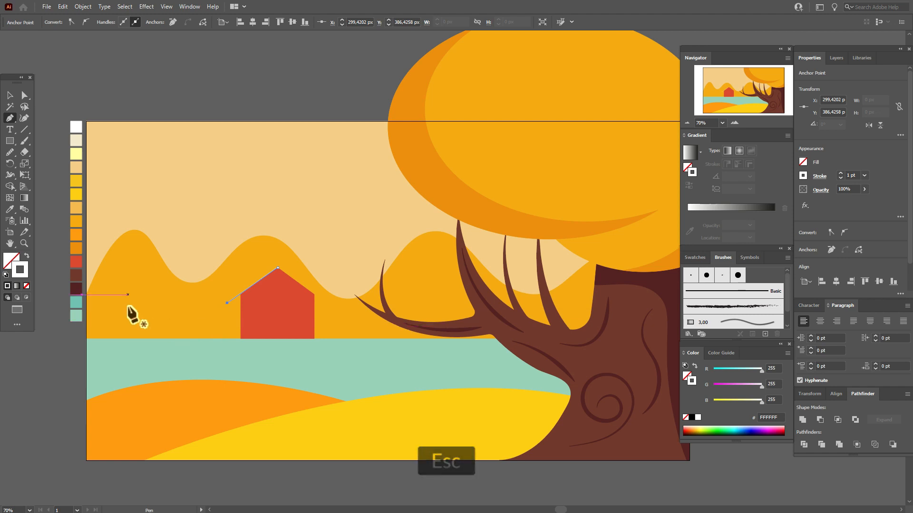
Step: Set the white roof line's stroke weight to 8 pt and deselect it
left_click(716, 292)
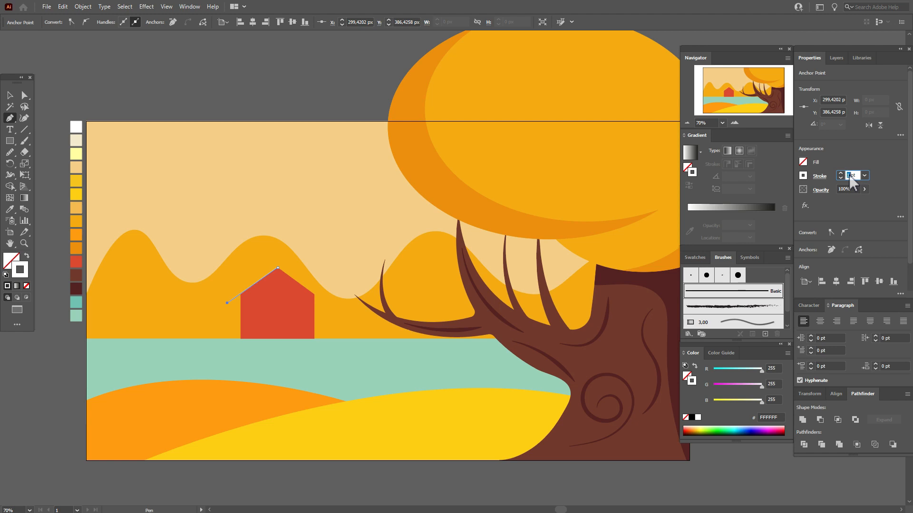
type("8")
key("Return")
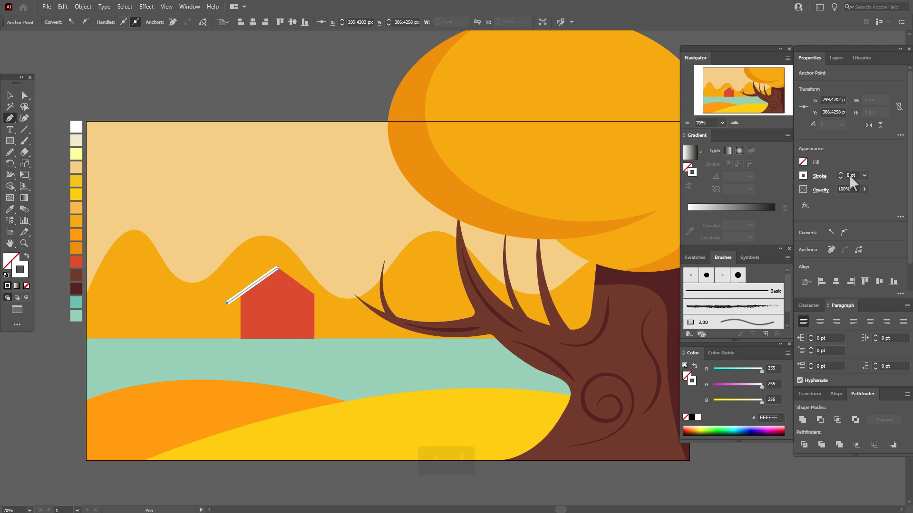
left_click(9, 96)
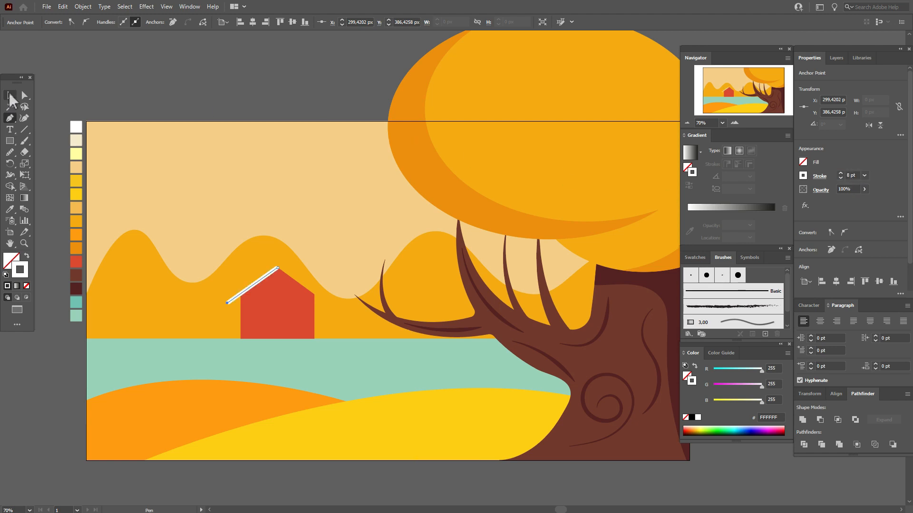
left_click(160, 101)
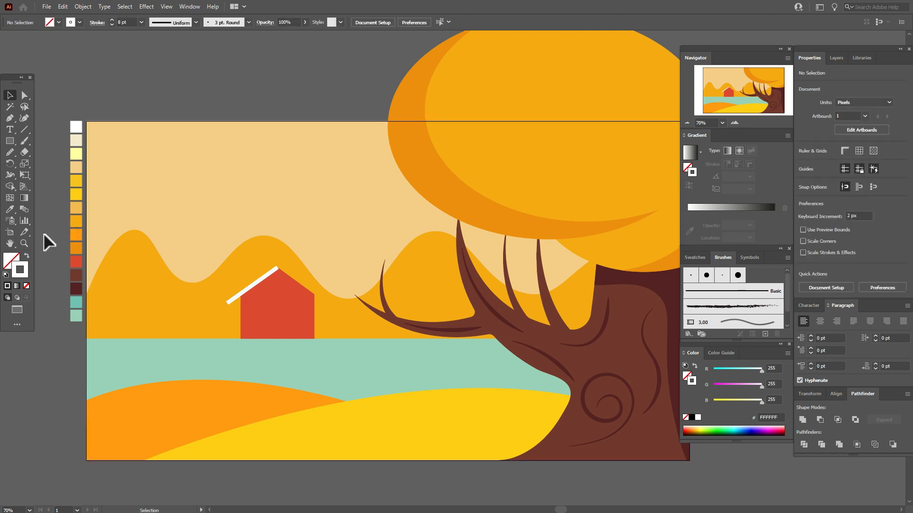
Step: Reflect a copy of the white roof line and place it along the house's right roof slope
left_click(271, 248)
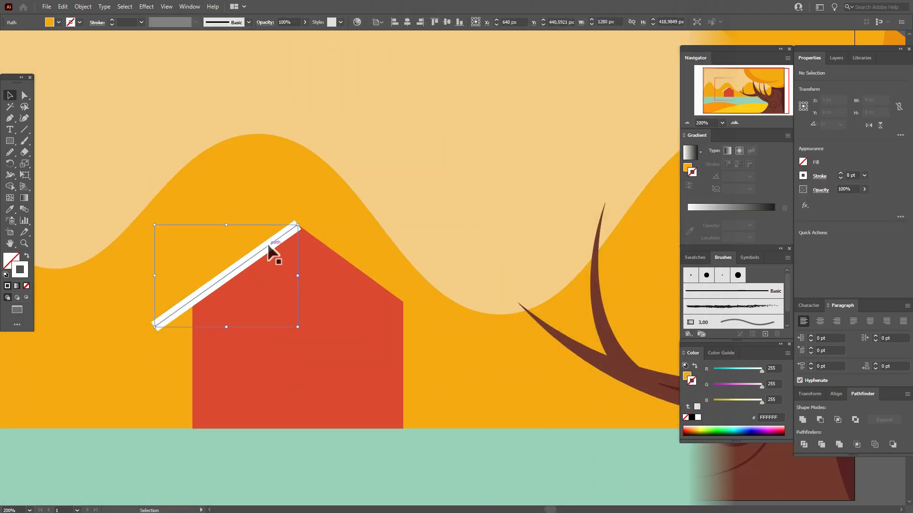
right_click(300, 257)
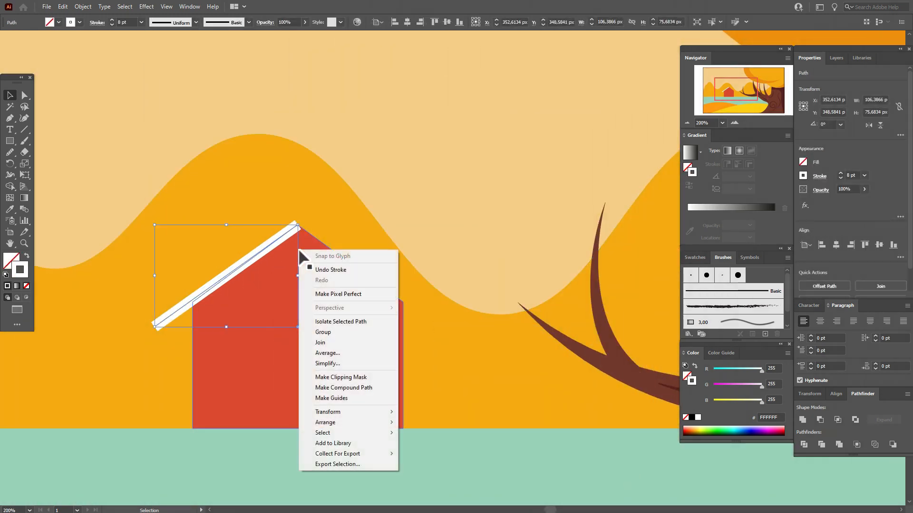
mouse_move(366, 412)
left_click(467, 443)
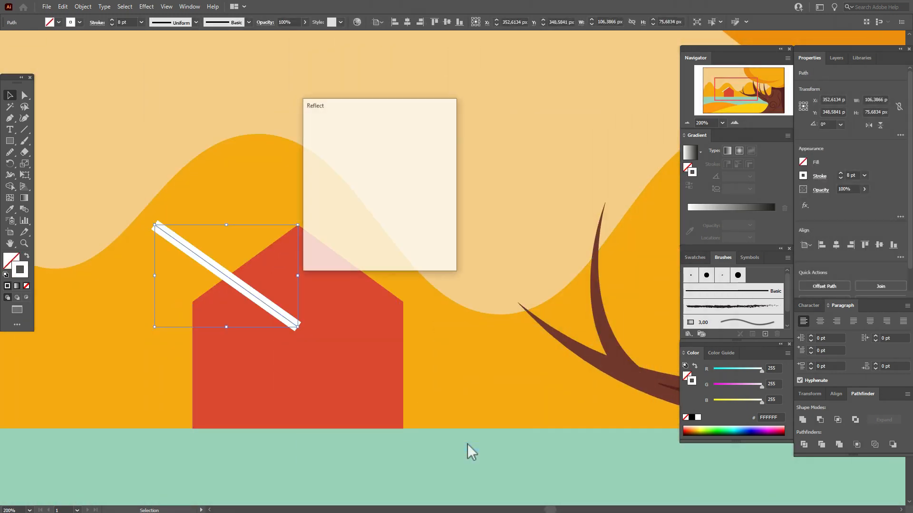
left_click(348, 252)
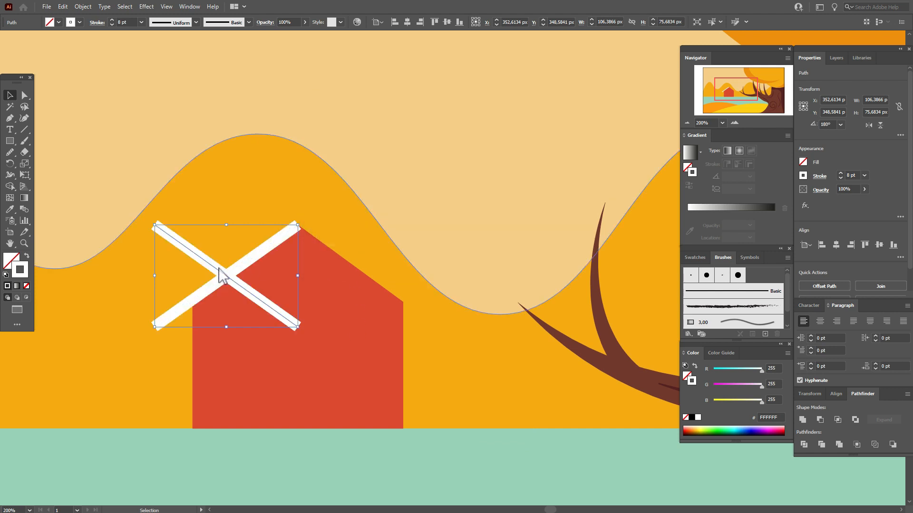
mouse_move(219, 275)
left_mouse_down()
mouse_move(375, 275)
mouse_move(356, 274)
left_mouse_up()
left_click(432, 250)
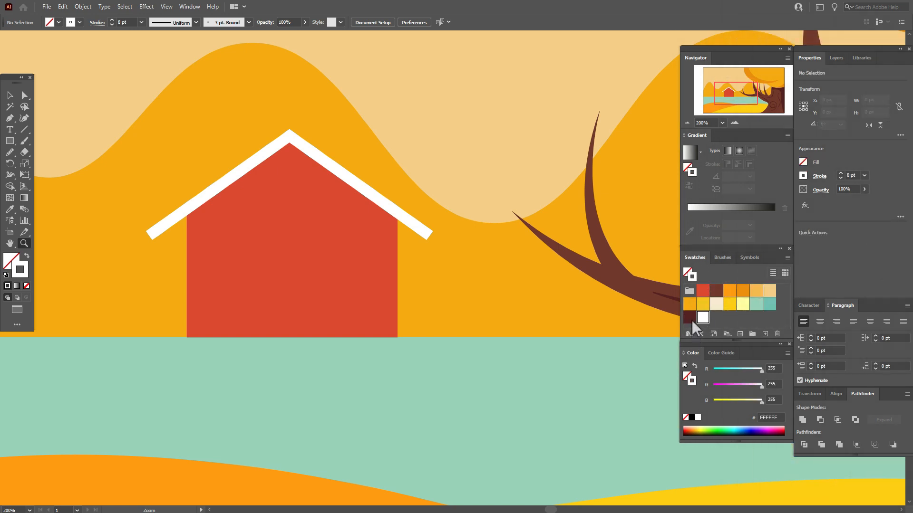
Step: Draw two dark maroon (#532122) window rectangles without stroke on the house front, each about 20 by 38 px
left_click(691, 320)
left_click(28, 257)
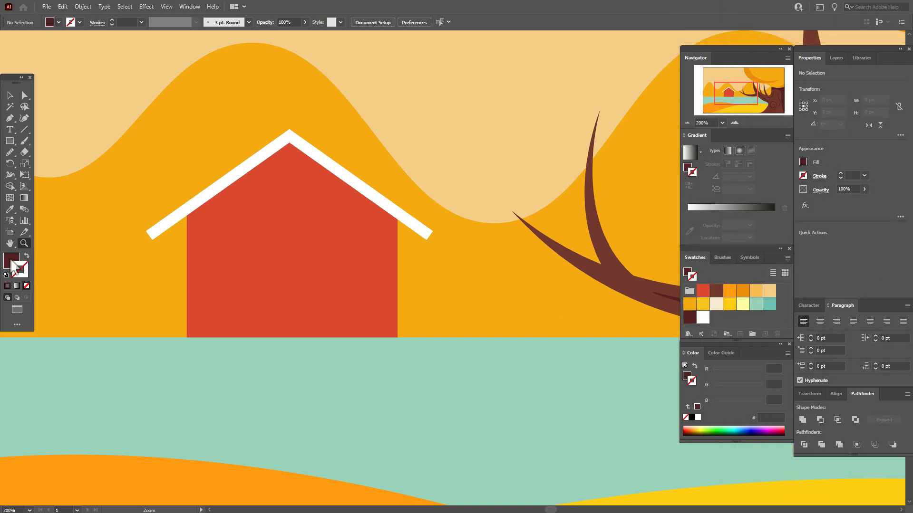
left_click(10, 142)
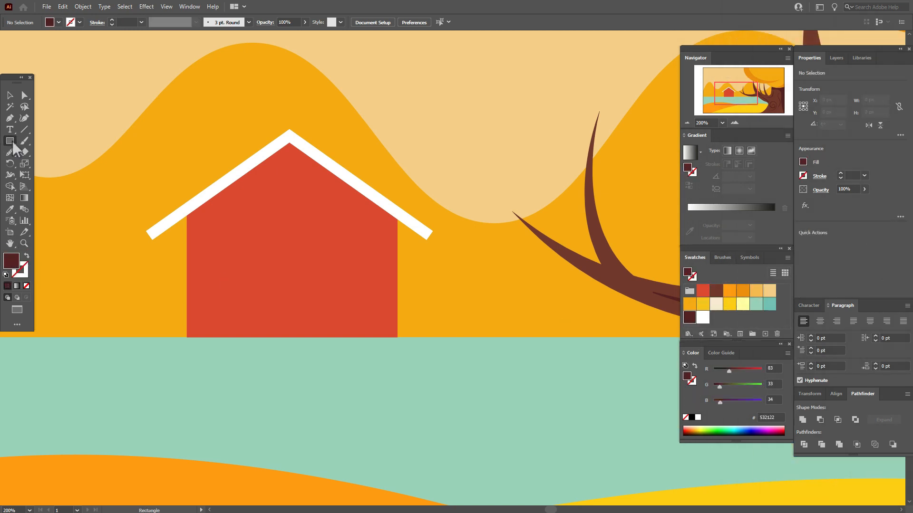
left_click_drag(243, 229, 346, 258)
Step: Move both windows together 4 px to the left to centre them under the roof peak
key("v")
left_click(252, 254, "shift")
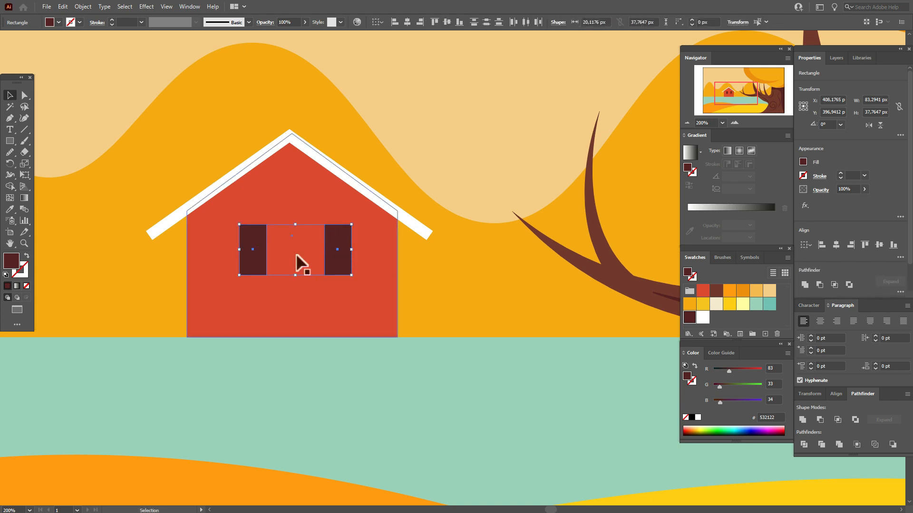
key("Left")
key("Left")
key("Left")
key("Left")
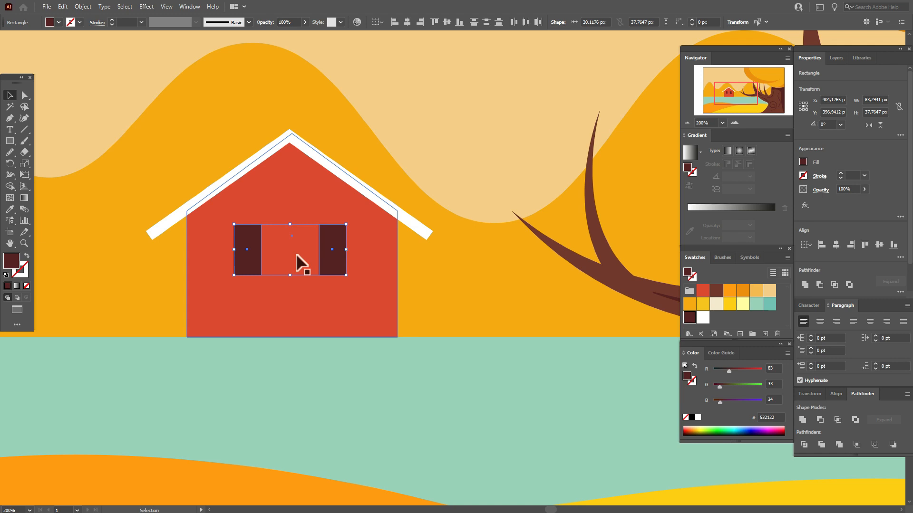
Step: Give both windows a white stroke with a weight of 4 pt
left_click(22, 271)
left_click(703, 317)
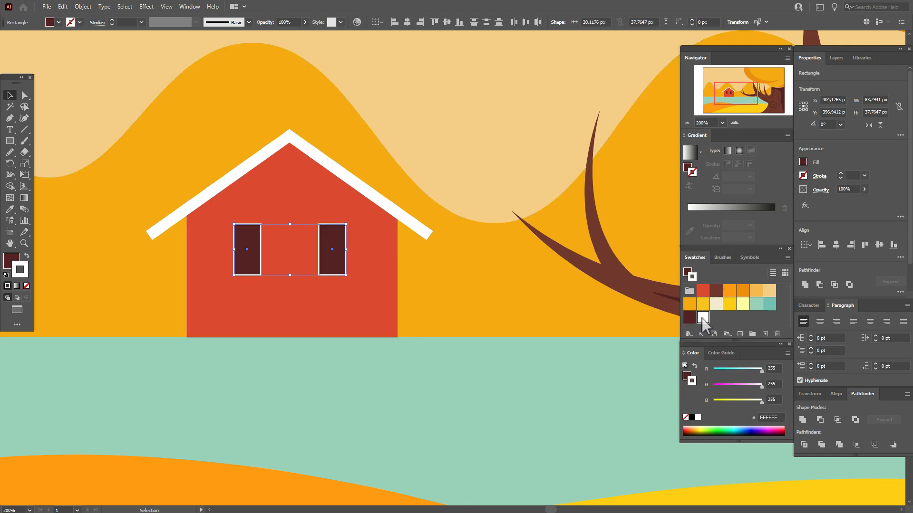
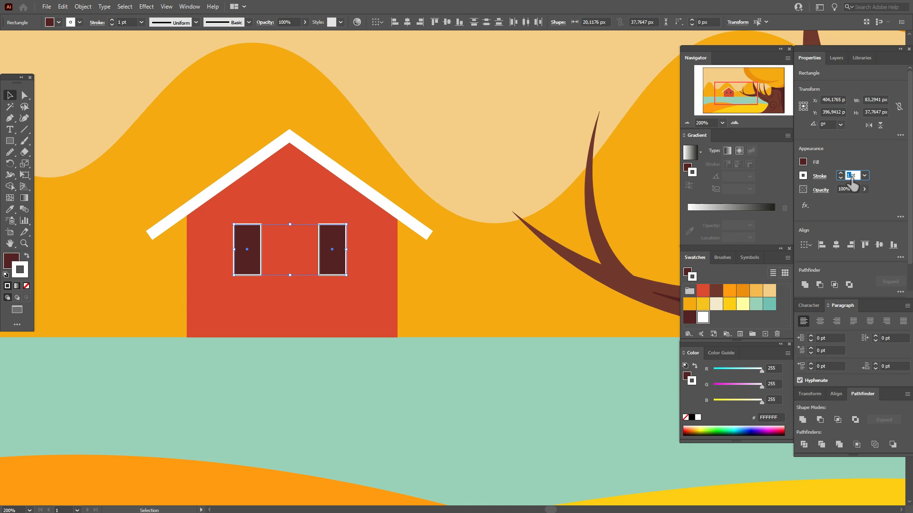
type("3")
key("Return")
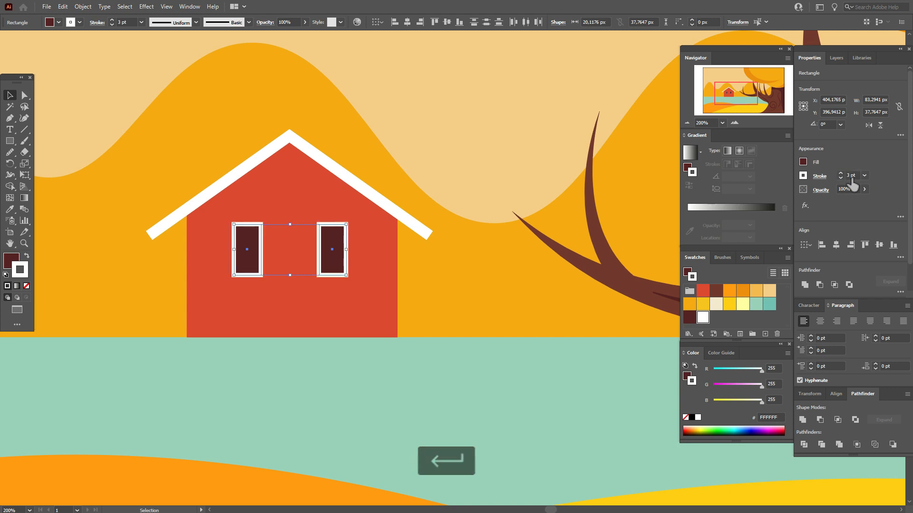
type("4")
key("Return")
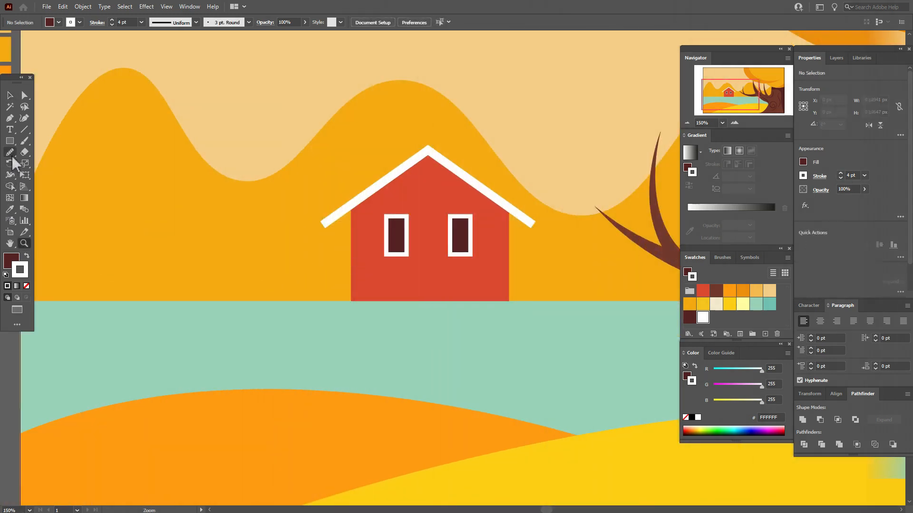
Step: Draw a white fence picket without stroke on the shoreline left of the house, about 10 px wide and 61 px tall
left_click(9, 209)
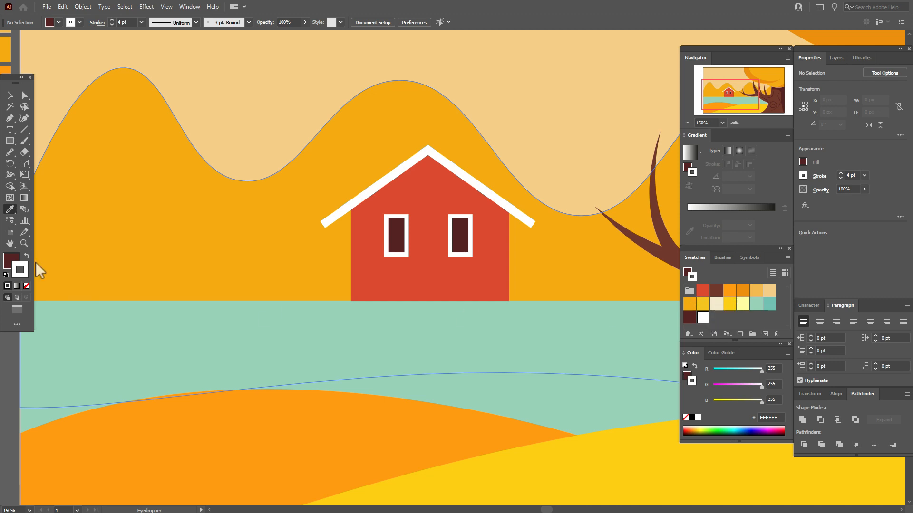
key("shift+x")
left_click(27, 286)
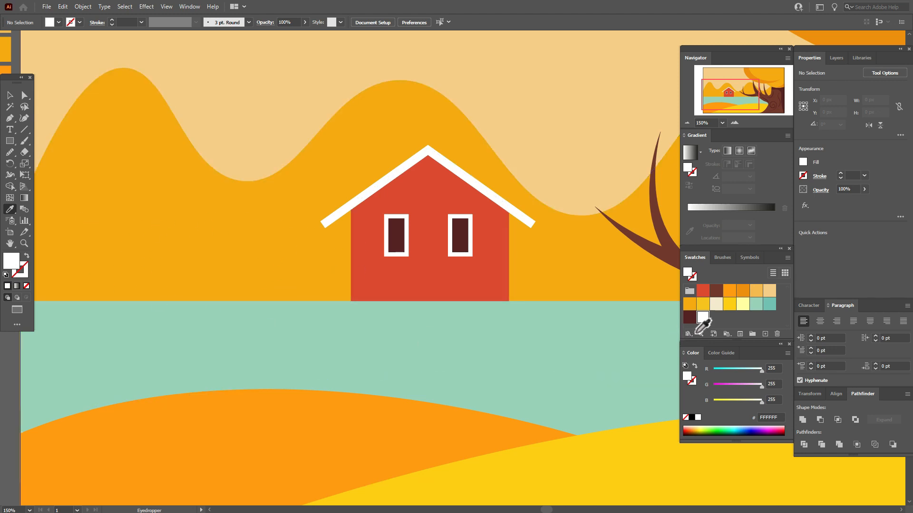
left_click(9, 141)
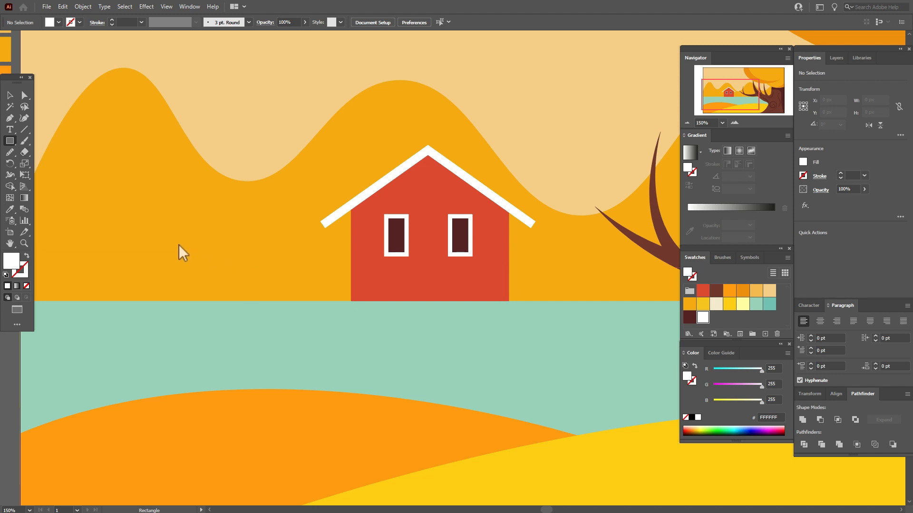
left_click_drag(175, 241, 176, 267)
left_click_drag(185, 294, 191, 304)
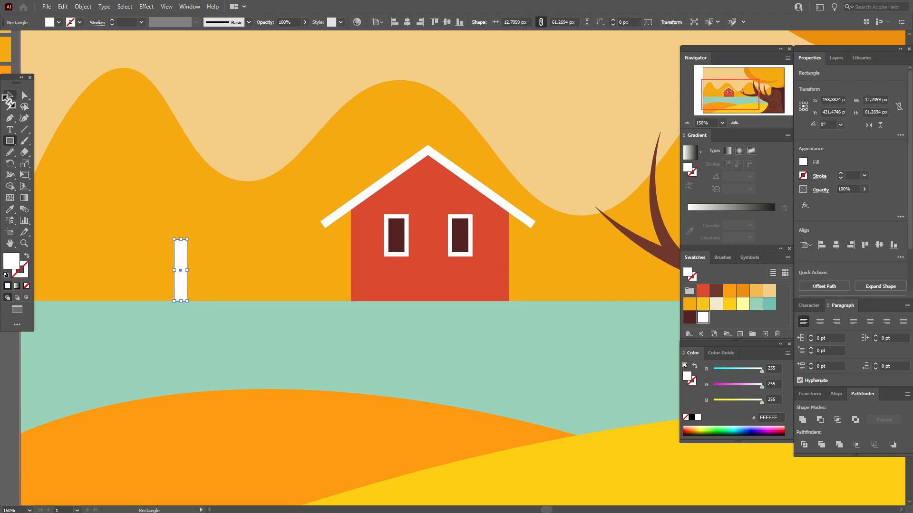
key("v")
left_click_drag(186, 269, 183, 250)
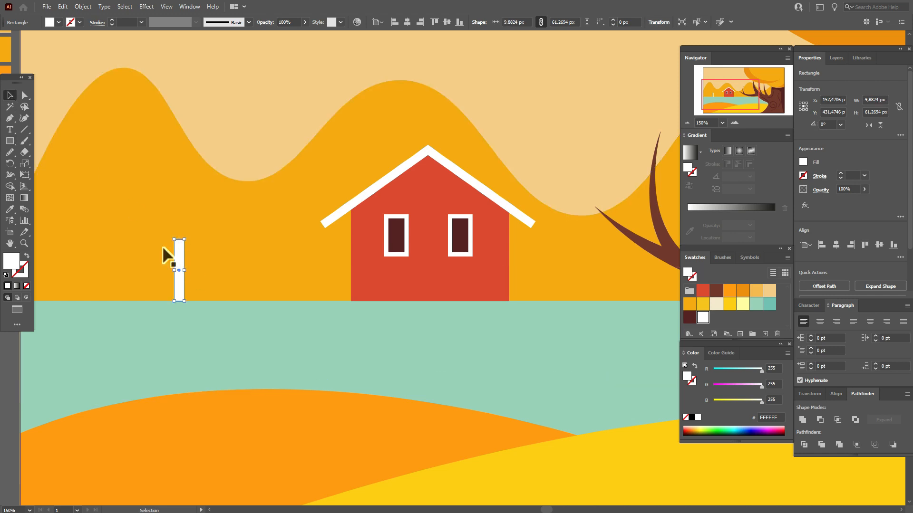
Step: Shorten the picket to about 51 px tall and place a copy about 23 px to its right
left_click(25, 243)
left_click(319, 304)
left_click(8, 96)
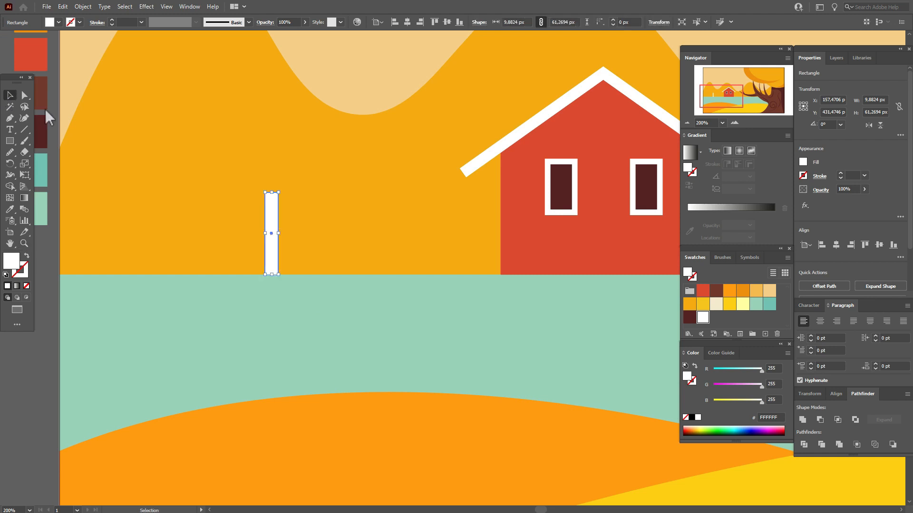
left_click_drag(271, 192, 303, 229)
key("alt")
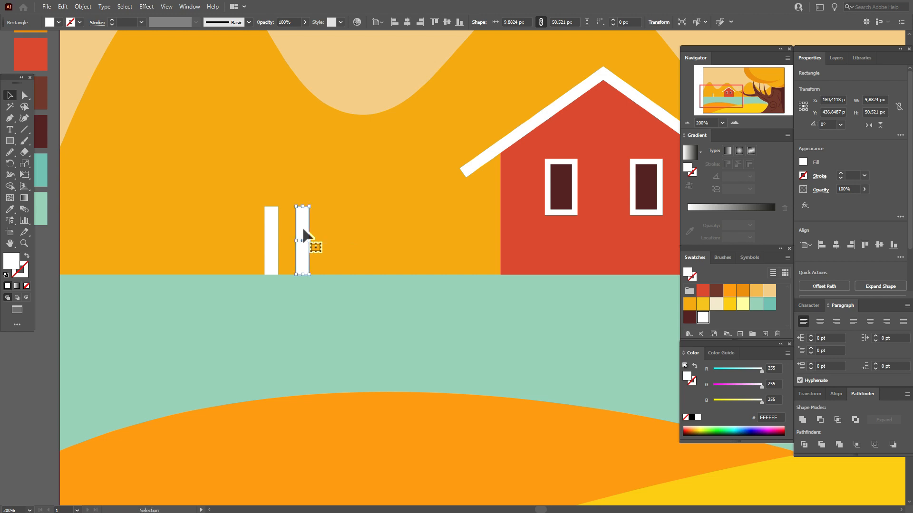
Step: Repeat the picket duplication seven times to build an evenly spaced fence that reaches the house
key("ctrl+d")
key("ctrl+d")
key("ctrl+d")
key("ctrl+d")
key("ctrl+d")
key("ctrl+d")
key("ctrl+d")
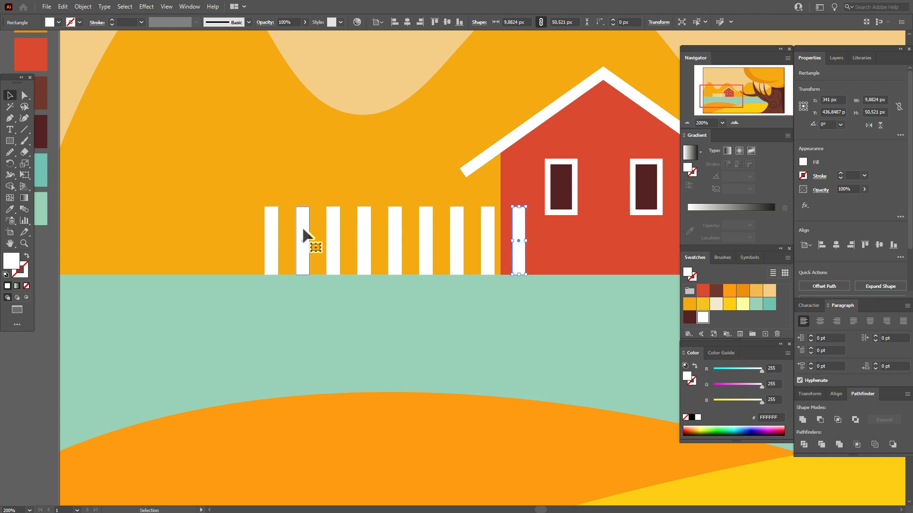
Step: Draw a thin white horizontal rail about 185 by 3.6 px across the upper part of all the pickets
left_click(10, 141)
left_click_drag(271, 225, 526, 235)
left_click(10, 95)
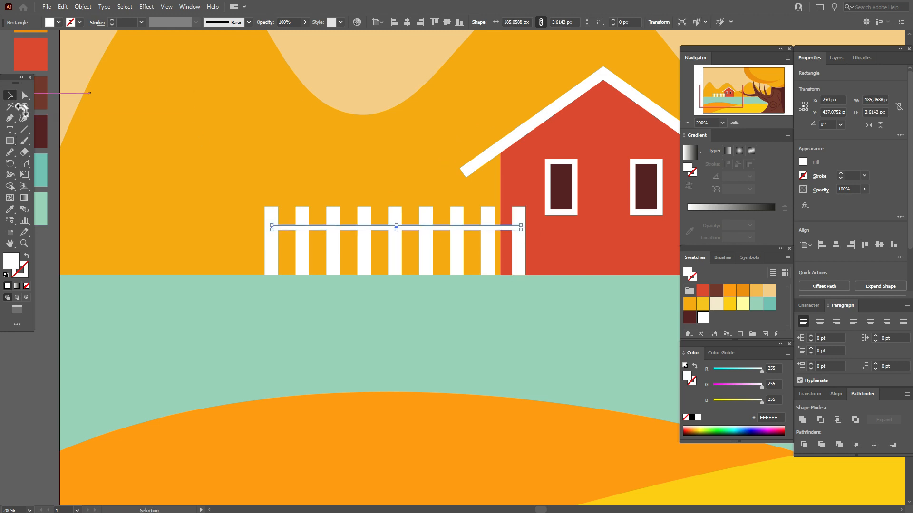
left_click(53, 271)
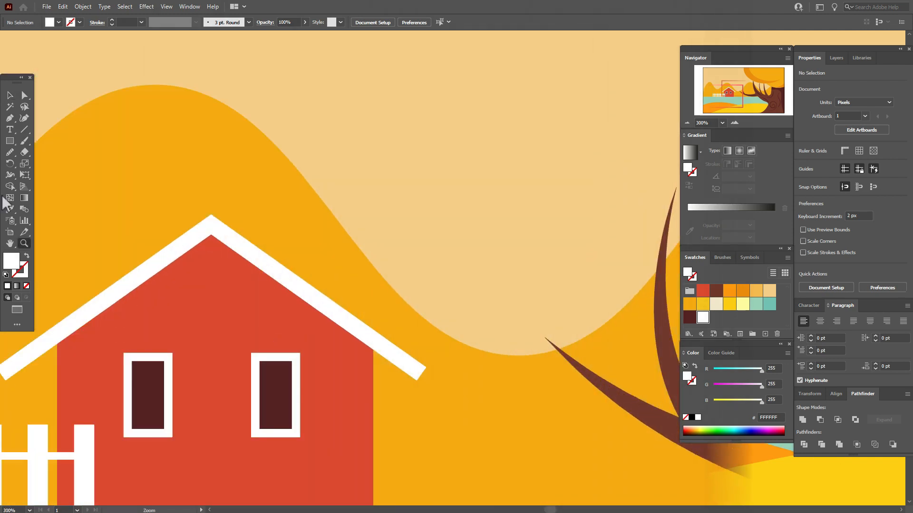
Step: Draw a chimney rectangle about 28 by 58 px over the right roof slope, filled with the house's red
left_click(9, 209)
left_click(198, 313)
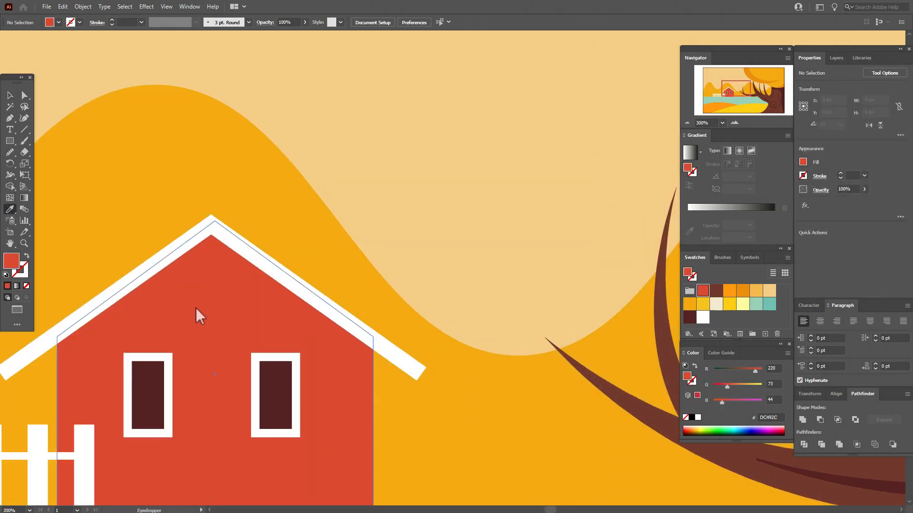
left_click(10, 143)
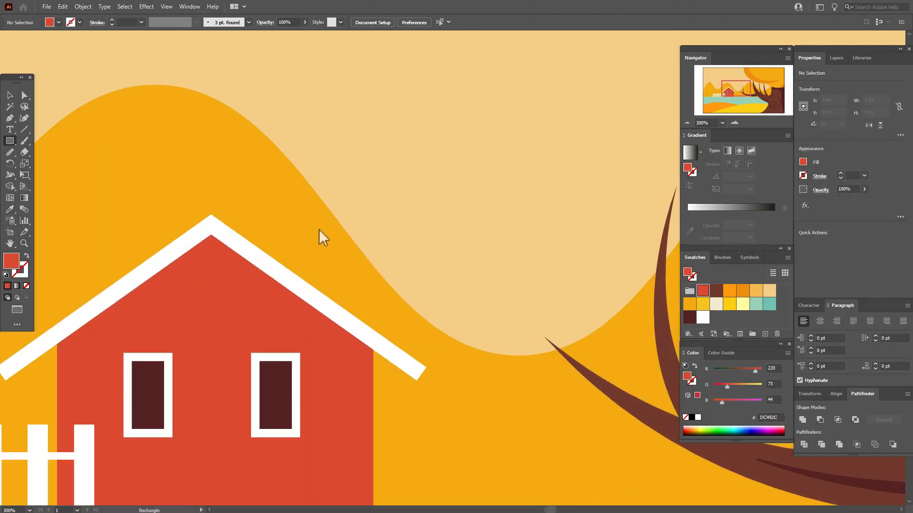
left_click_drag(327, 200, 389, 318)
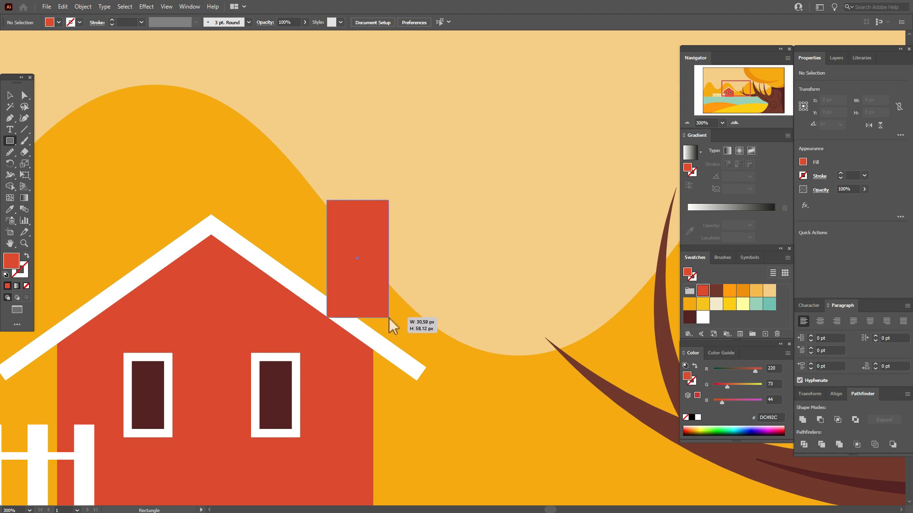
left_click_drag(389, 317, 389, 318)
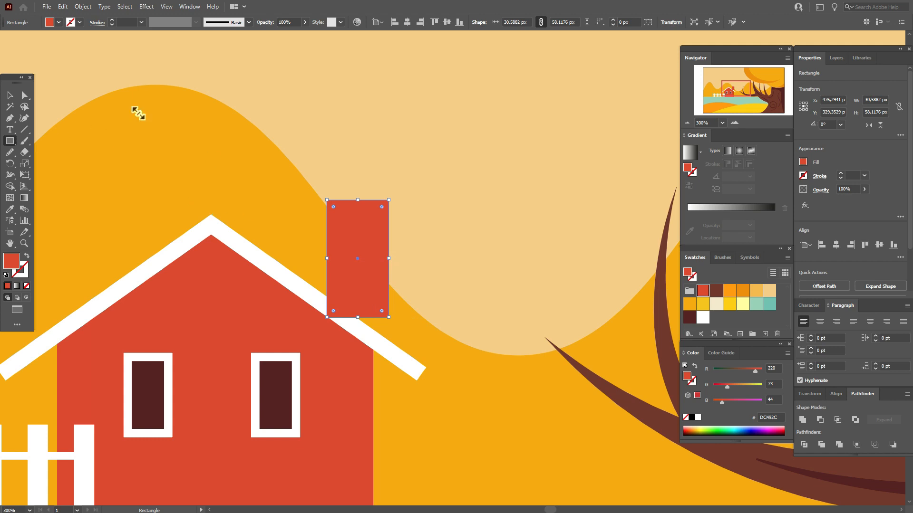
left_click(15, 95)
left_click_drag(389, 259, 384, 258)
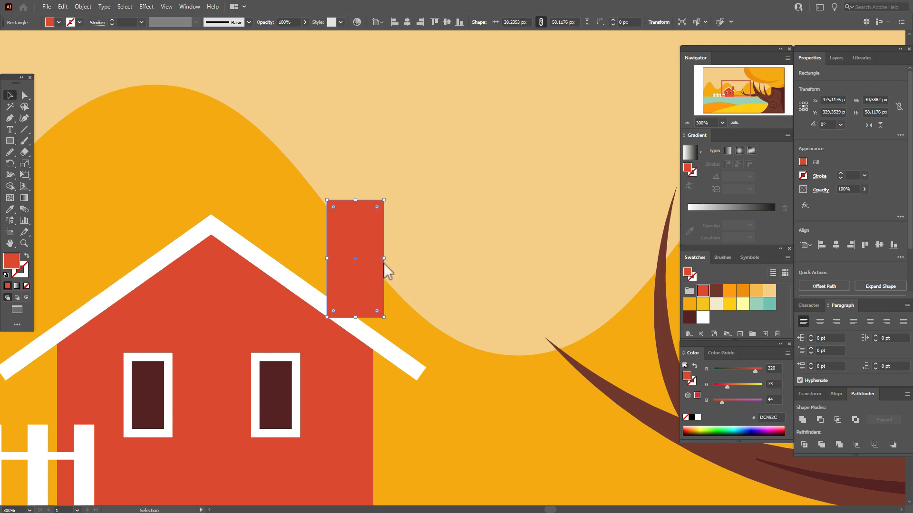
Step: Lower the chimney's bottom-right corner point by 12 px to follow the roof slope
left_click(24, 95)
left_click(383, 318)
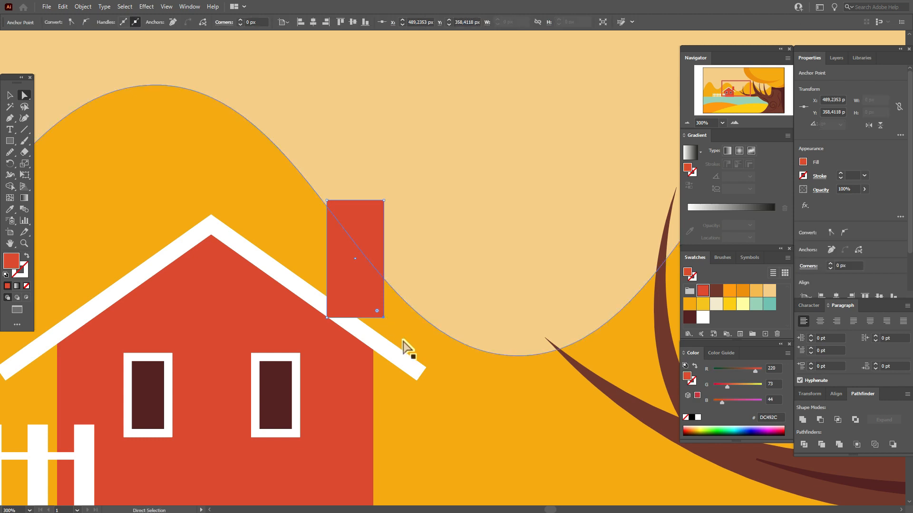
key("Down")
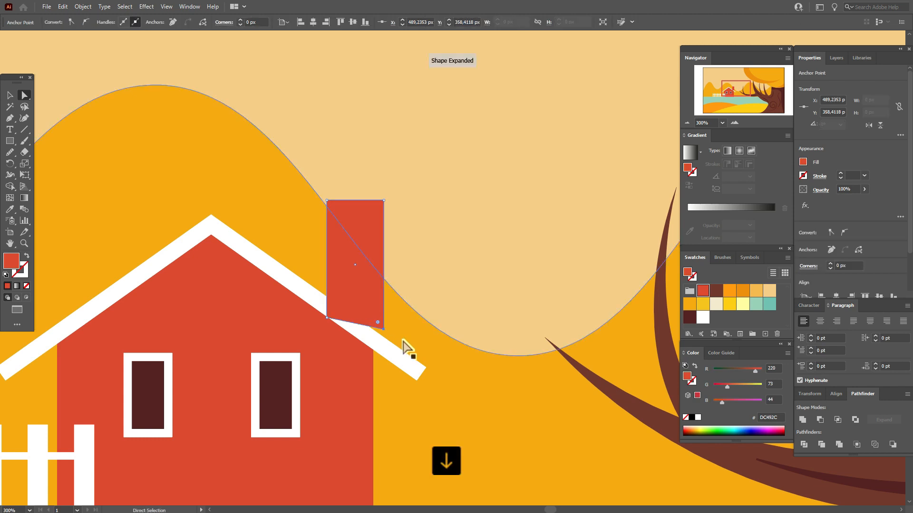
key("Down")
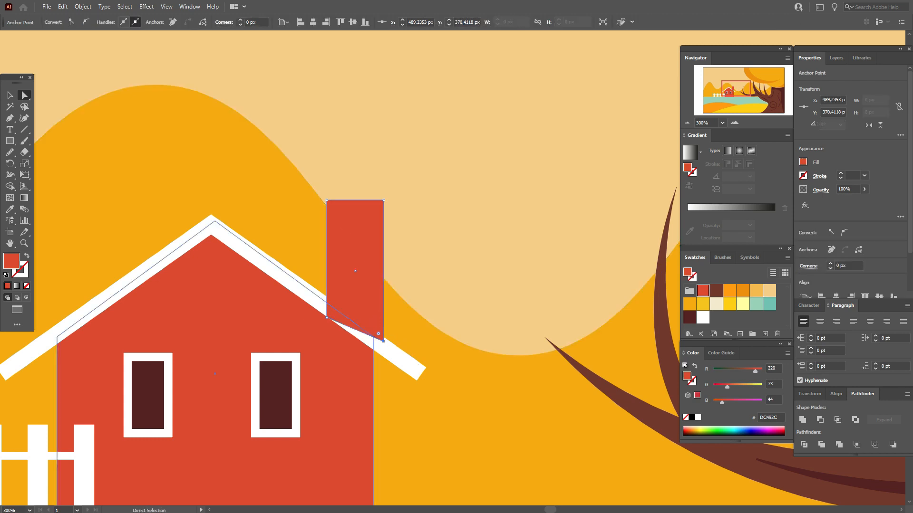
Step: Bring the right roof line to the front so that it covers the chimney's base
left_click(8, 96)
left_click(280, 283)
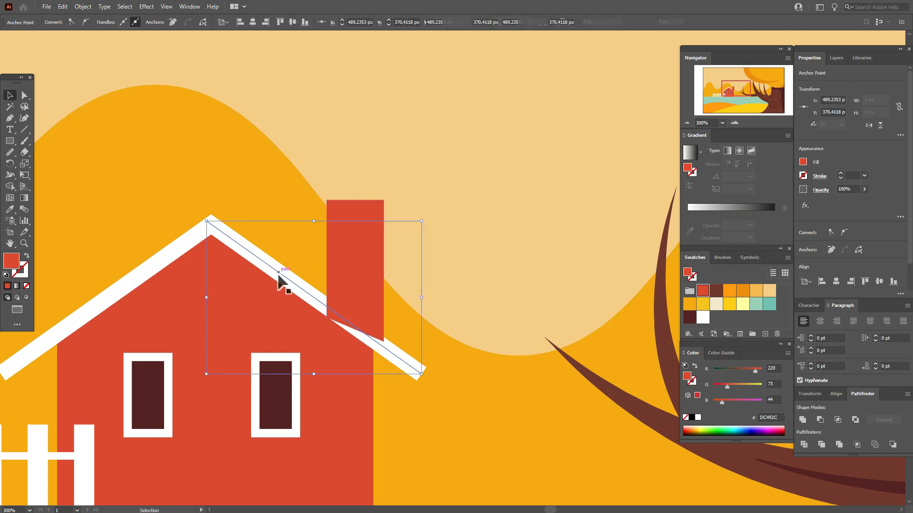
right_click(280, 278)
mouse_move(333, 225)
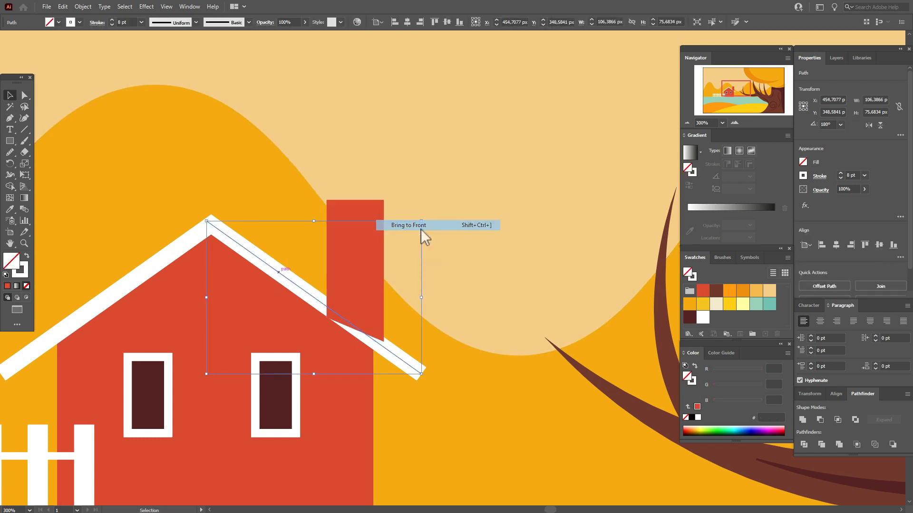
left_click(423, 228)
left_click(459, 226)
Step: Shift the chimney left towards the roof peak and lower its top edge to shorten it
left_click_drag(369, 260, 363, 264)
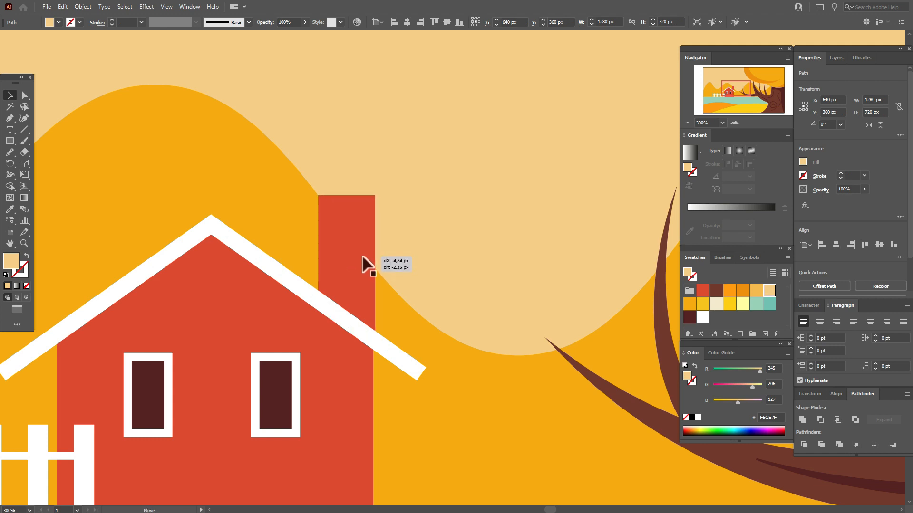
mouse_move(362, 256)
left_mouse_down()
mouse_move(336, 249)
mouse_move(346, 255)
left_mouse_up()
left_click_drag(326, 188, 326, 212)
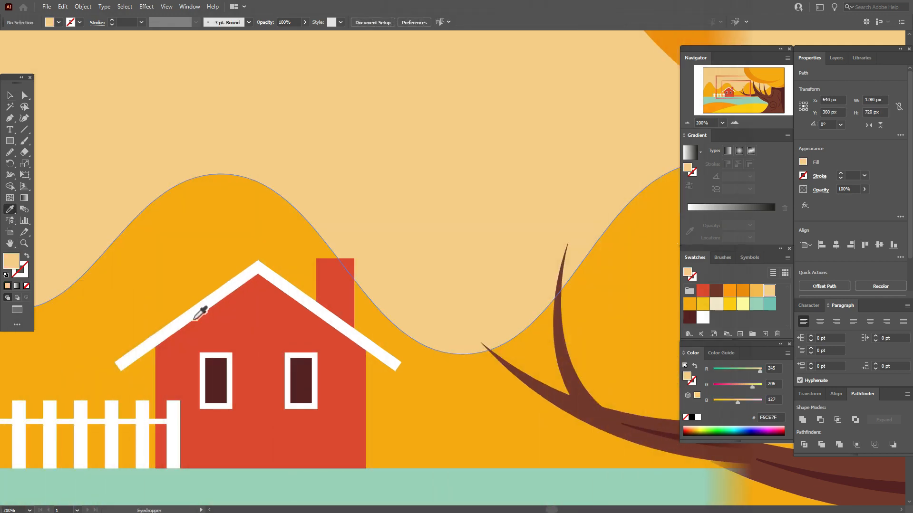
Step: Draw a white cap rectangle about 39 by 11 px across the top of the chimney
left_click(144, 414)
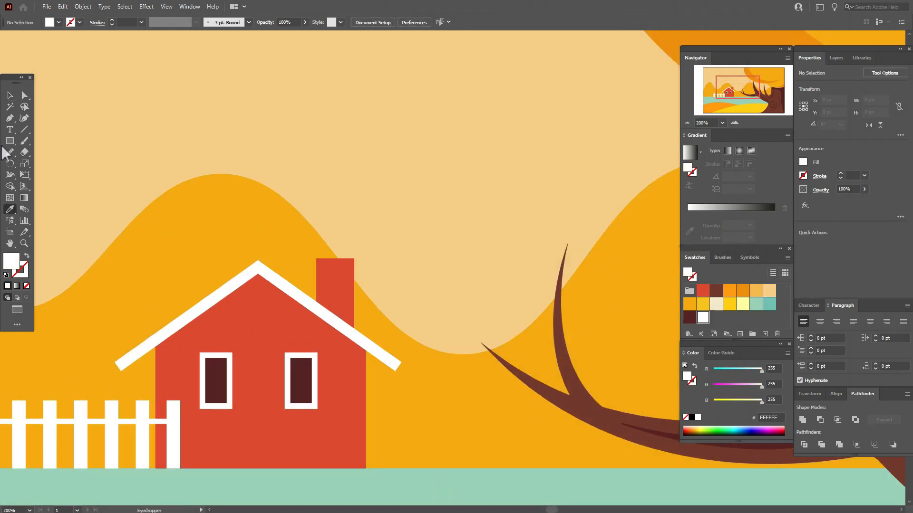
key("m")
left_click_drag(309, 251, 362, 265)
Step: Align the white cap and the red chimney to each other on their horizontal centers
left_click(10, 95)
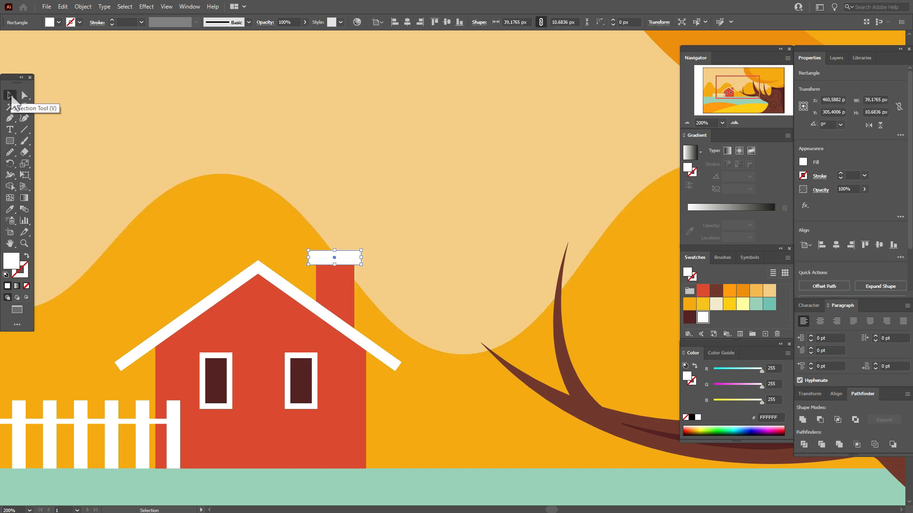
left_click(404, 245)
left_click(342, 291)
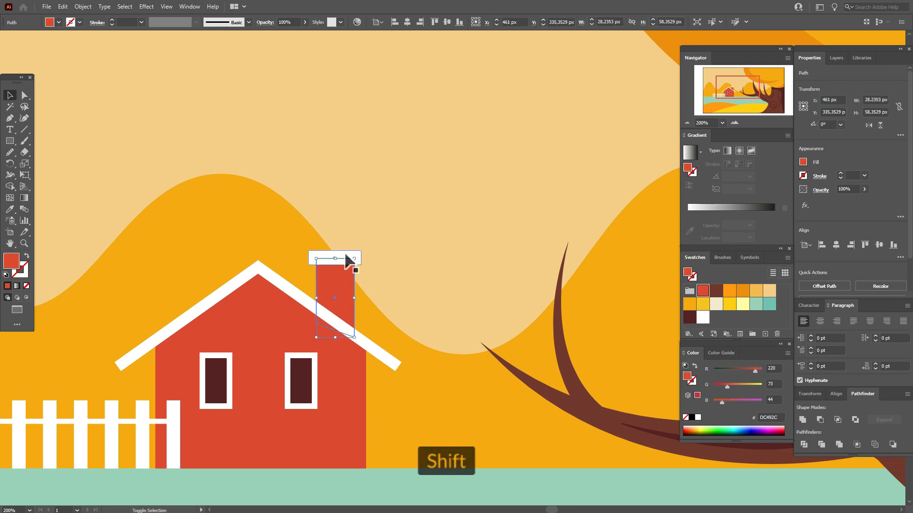
left_click(348, 260, "shift")
left_click(837, 393)
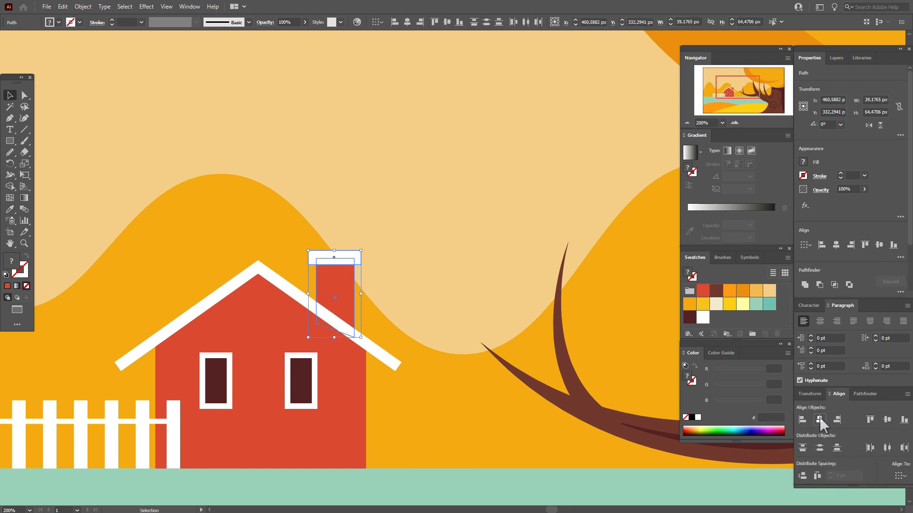
left_click(819, 419)
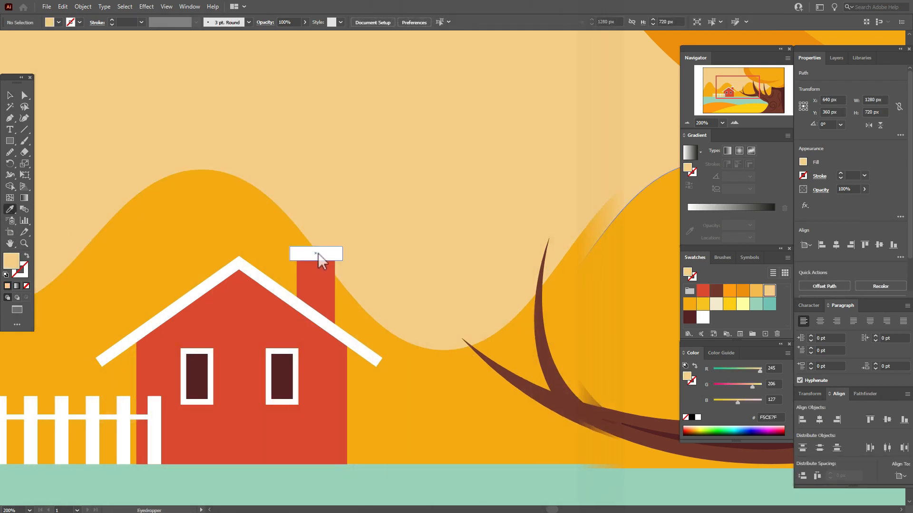
Step: Paint a closed, wavy white smoke outline about 65 by 122 px rising from the chimney cap
left_click(317, 255)
key("b")
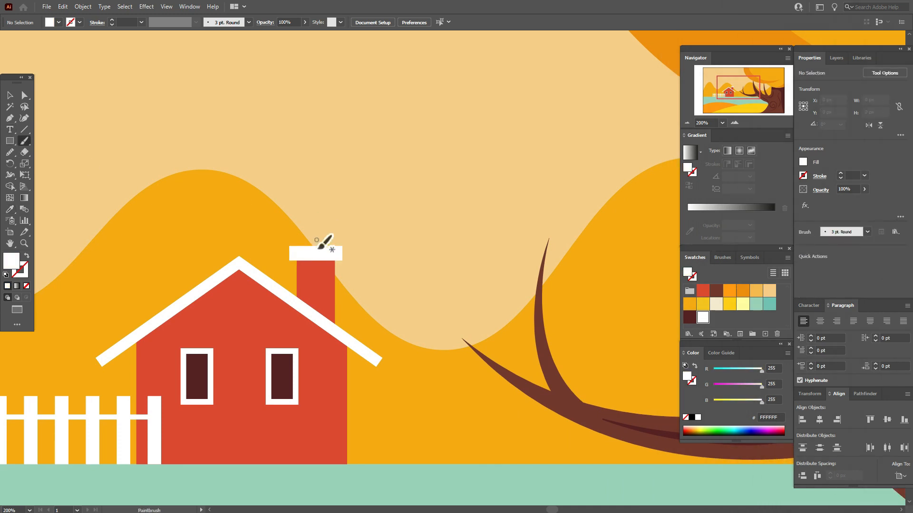
mouse_move(318, 243)
left_mouse_down()
mouse_move(291, 232)
mouse_move(290, 212)
mouse_move(334, 178)
mouse_move(341, 158)
mouse_move(326, 84)
mouse_move(369, 121)
mouse_move(375, 153)
mouse_move(366, 177)
mouse_move(331, 195)
mouse_move(317, 243)
left_mouse_up()
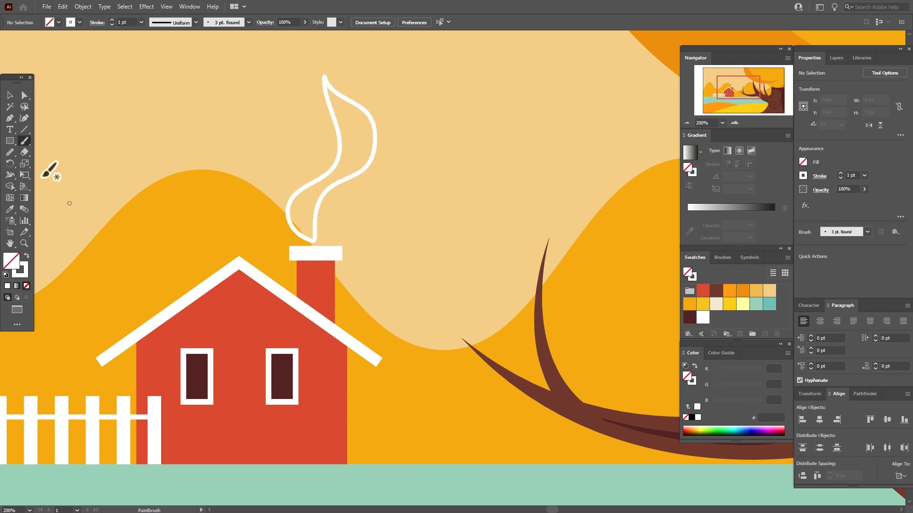
Step: Swap the smoke shape's fill and stroke so it has a solid white fill and no stroke
left_click(10, 96)
left_click(357, 185)
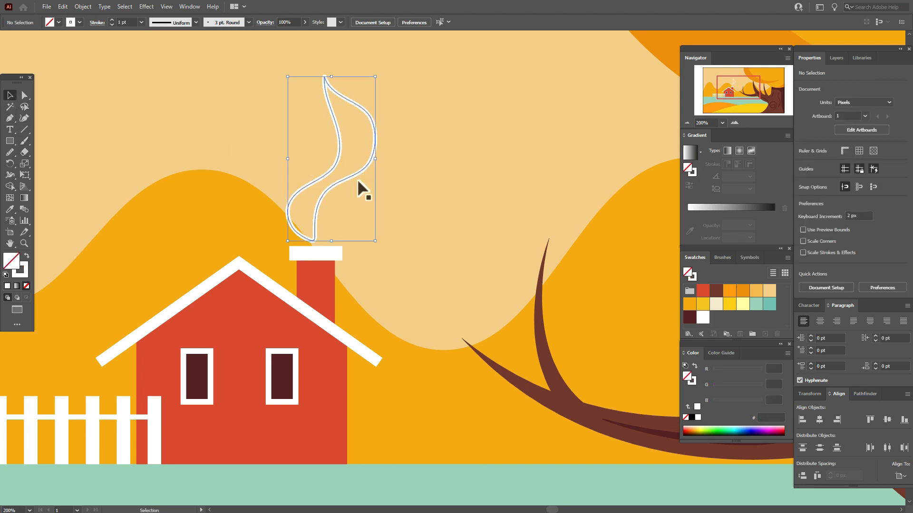
left_click(27, 258)
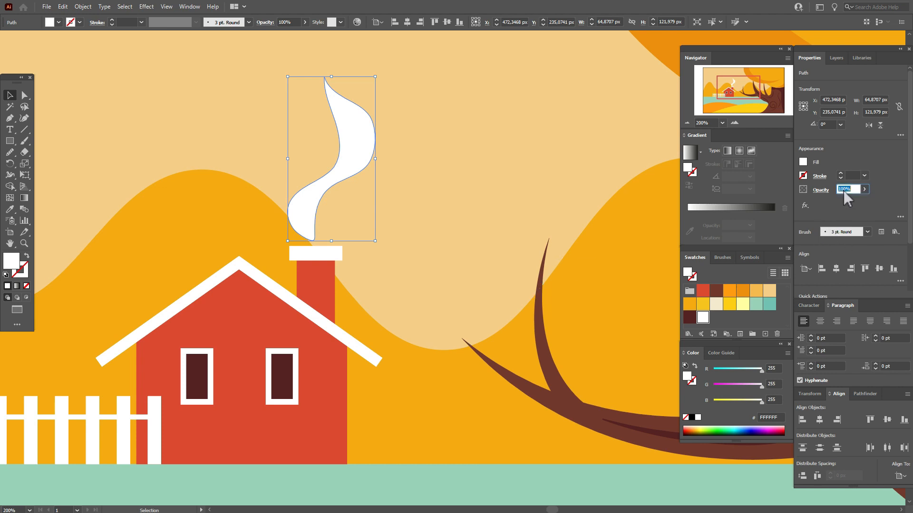
Step: Try opacities of 80% and 65% on the smoke shape
type("80")
key("Return")
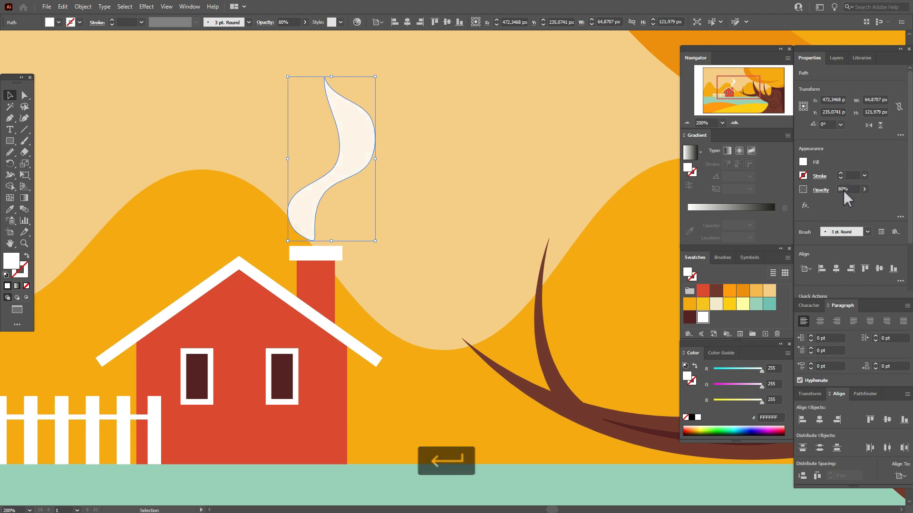
type("65")
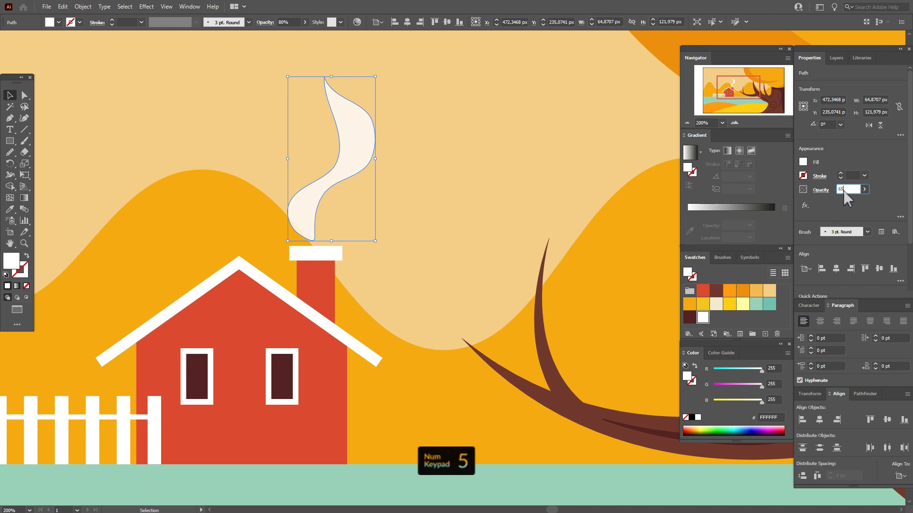
key("Return")
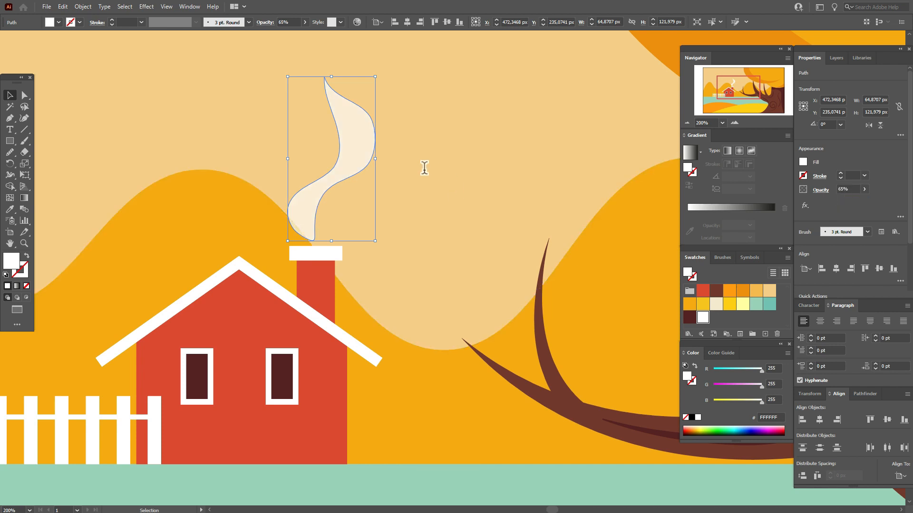
Step: Tilt the smoke about 6° counterclockwise above the chimney and set its opacity to 60%
mouse_move(355, 155)
left_mouse_down()
mouse_move(378, 157)
mouse_move(350, 160)
left_mouse_up()
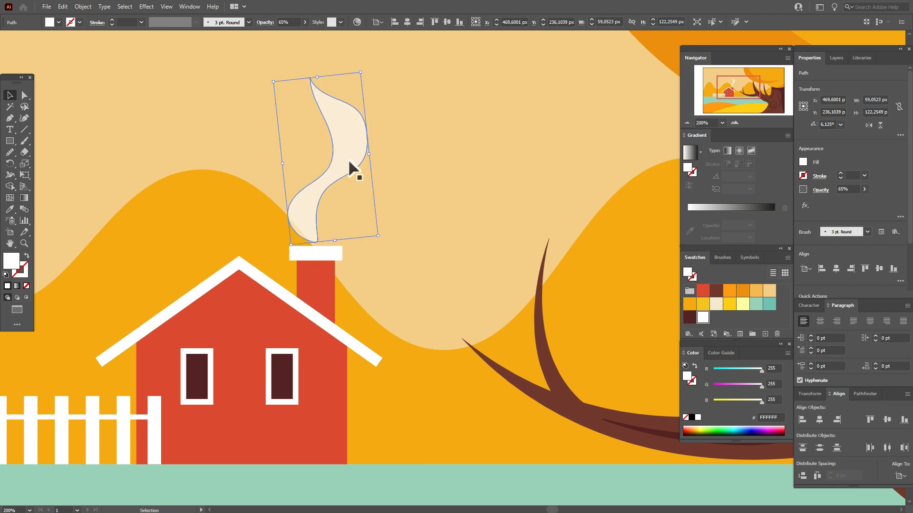
type("50")
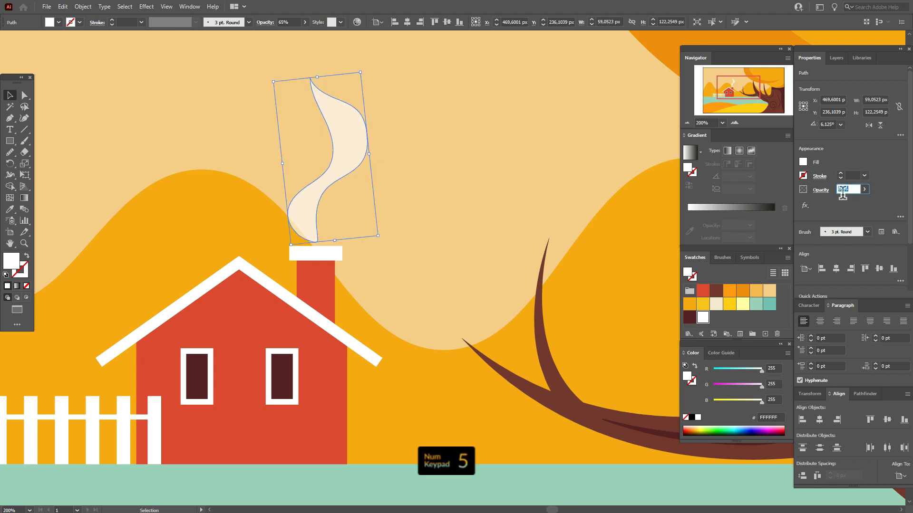
key("Return")
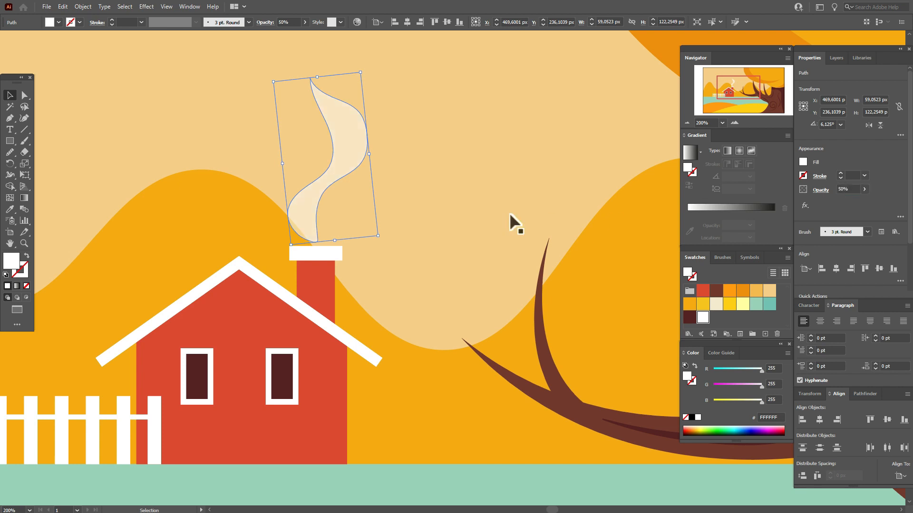
left_click(845, 190)
type("60")
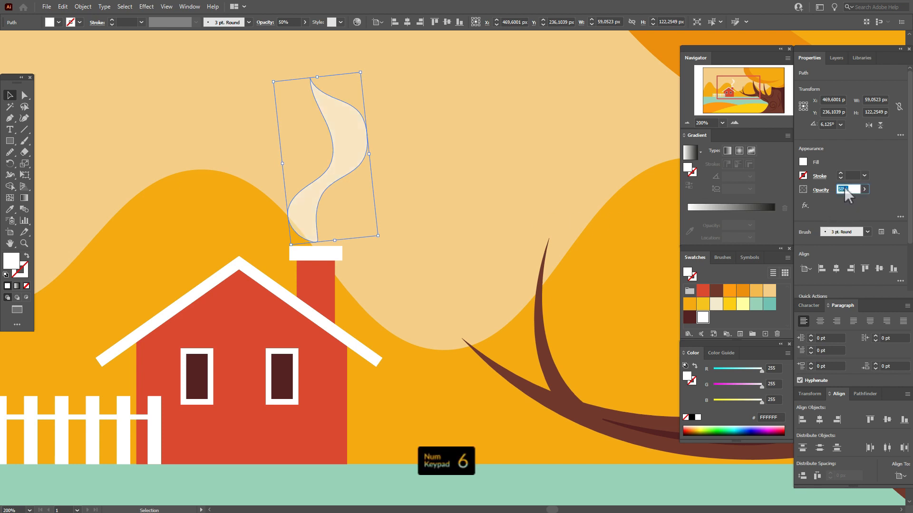
key("Return")
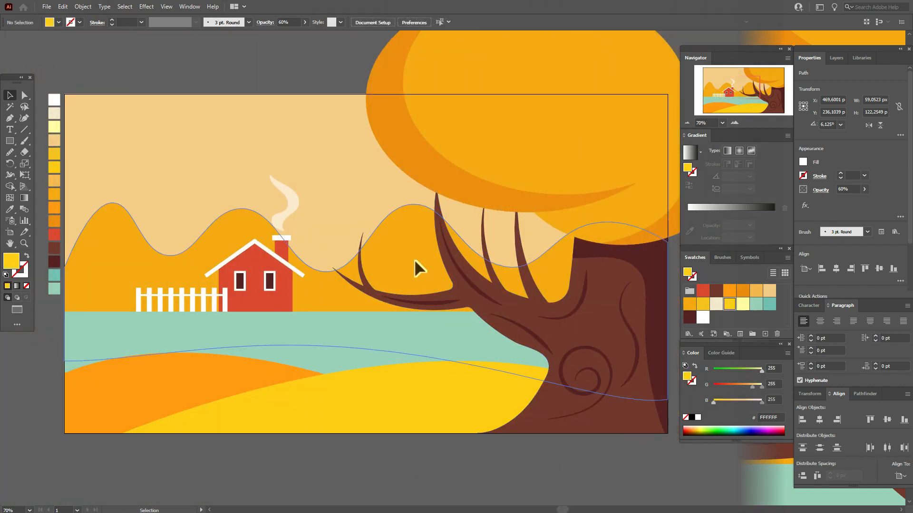
Step: Fill the hills behind the house with a horizontal linear gradient from orange FF9900 to yellow FFCC00
left_click(415, 265)
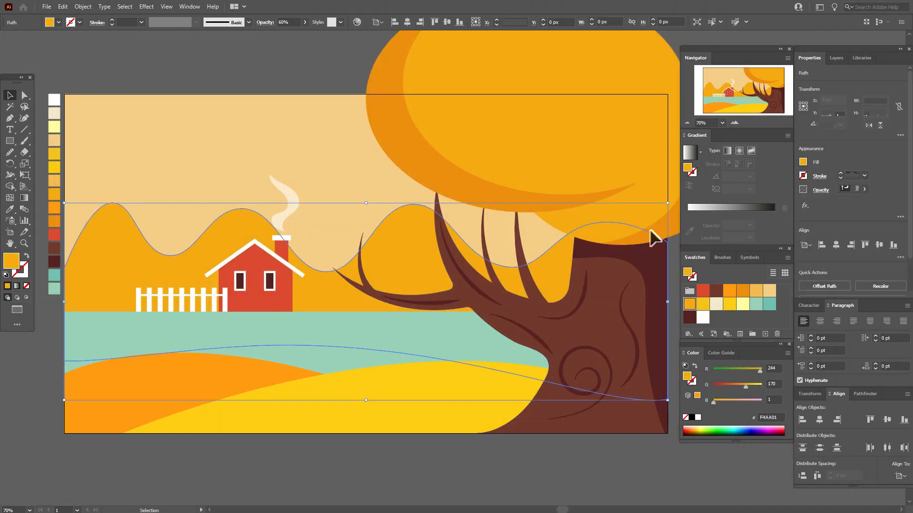
left_click(691, 154)
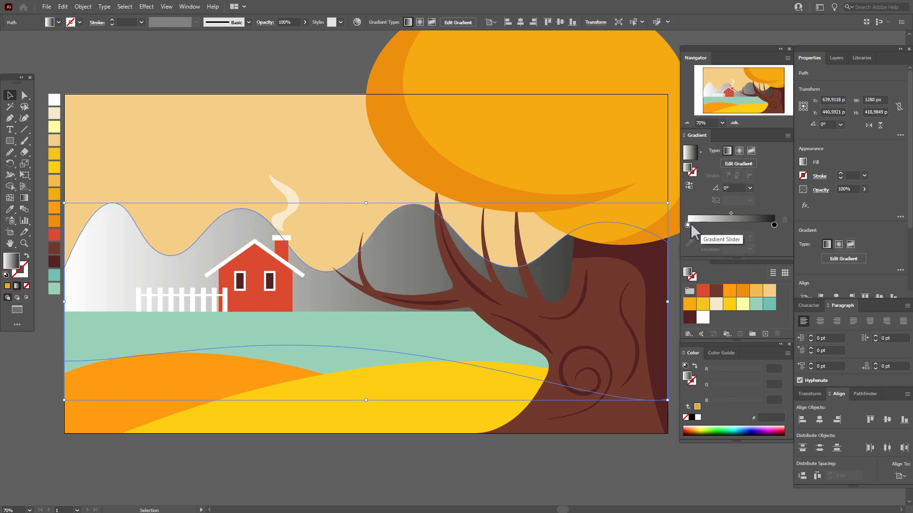
left_click(732, 292)
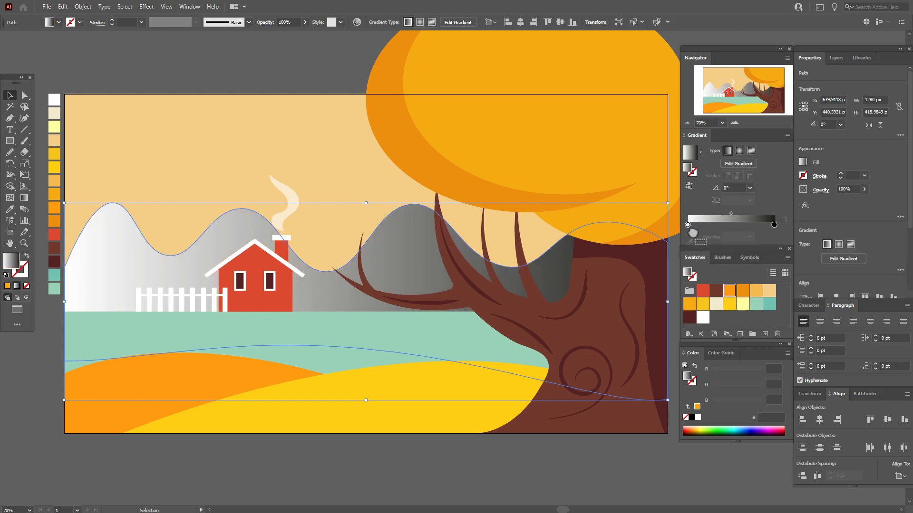
left_click_drag(692, 233, 688, 224)
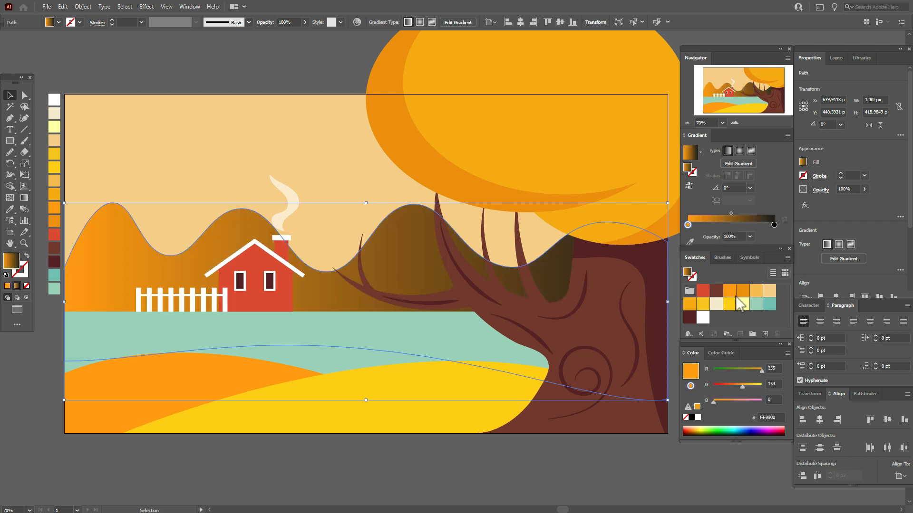
left_click_drag(775, 223, 773, 224)
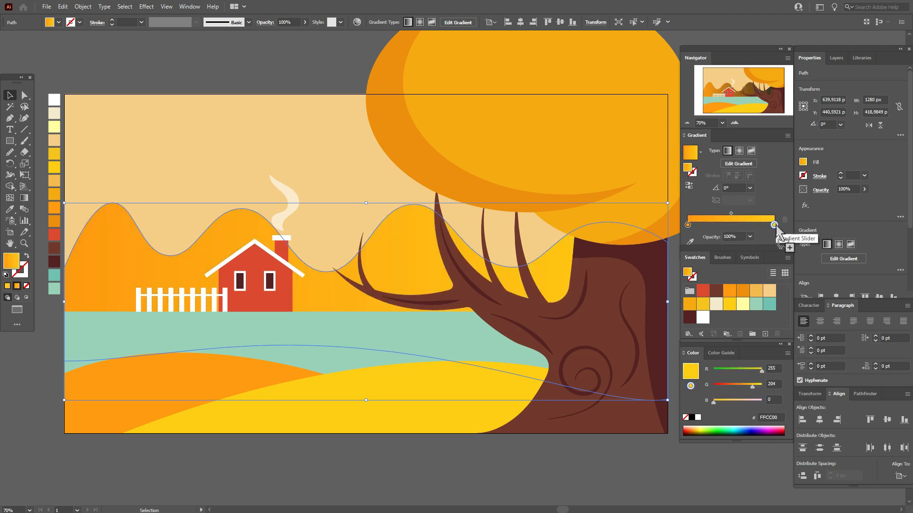
key("ctrl+h")
left_click(245, 88)
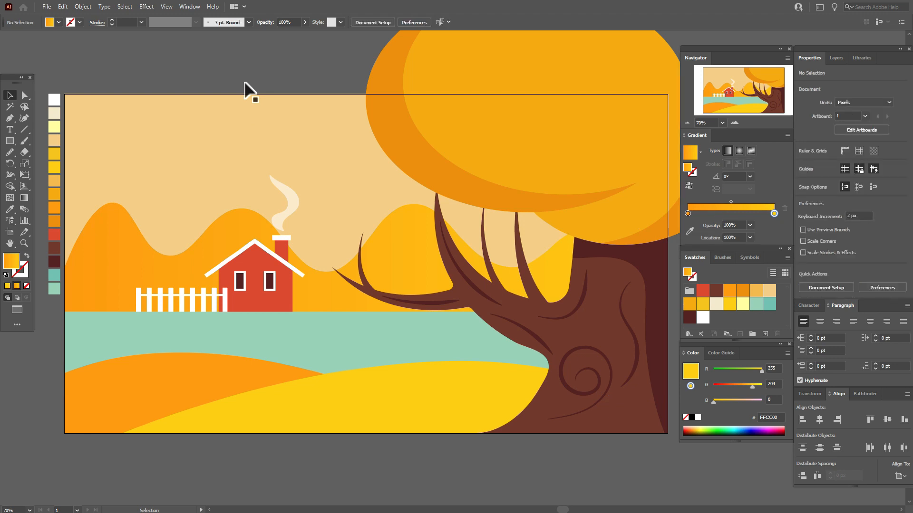
Step: Duplicate the gradient hills in place, enlarge the copy proportionally to about 1461 by 478 px, and move it higher in the sky
left_click(239, 237)
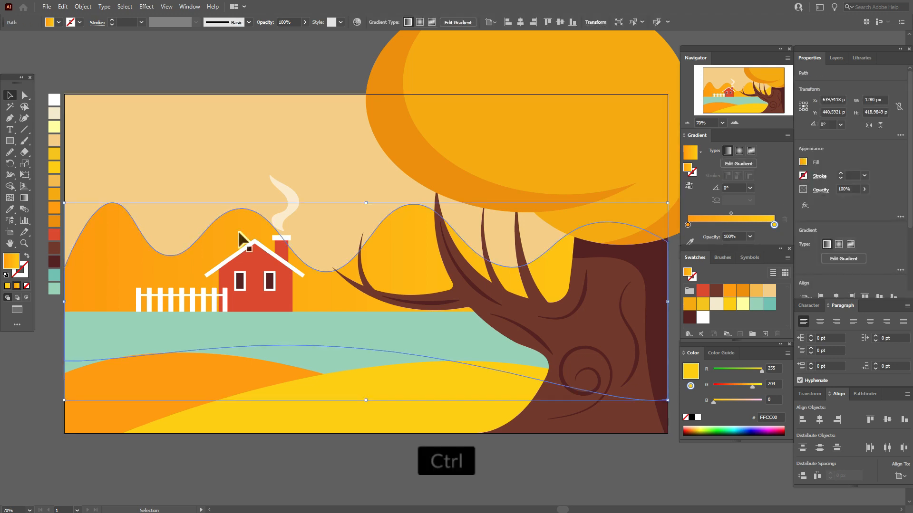
key("ctrl+c")
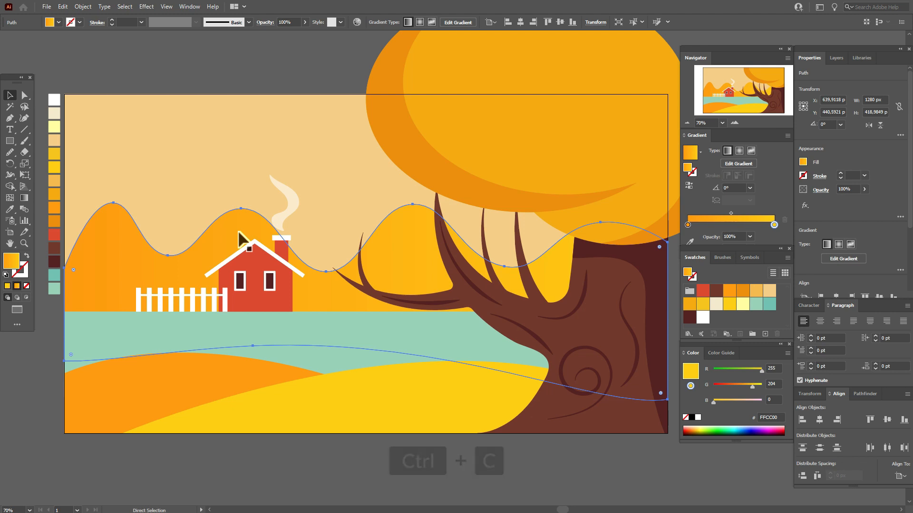
key("ctrl+f")
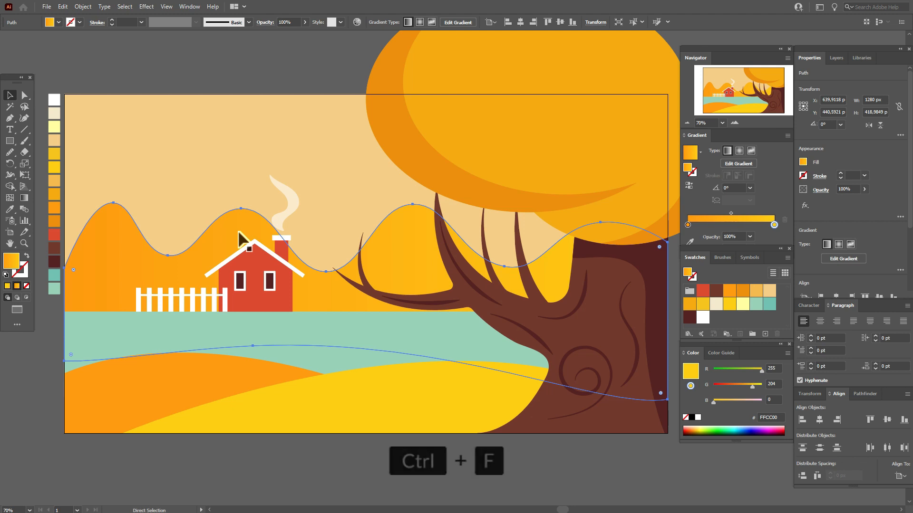
left_click_drag(367, 203, 376, 178)
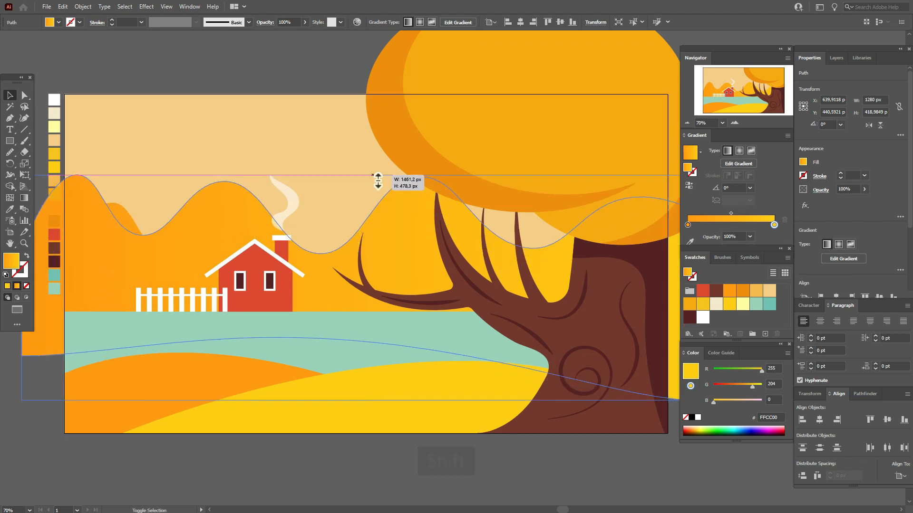
left_click_drag(236, 197, 244, 164)
Step: Add the sky background to the selection and send it with the enlarged hills to the back
left_click(284, 131, "shift")
right_click(283, 132)
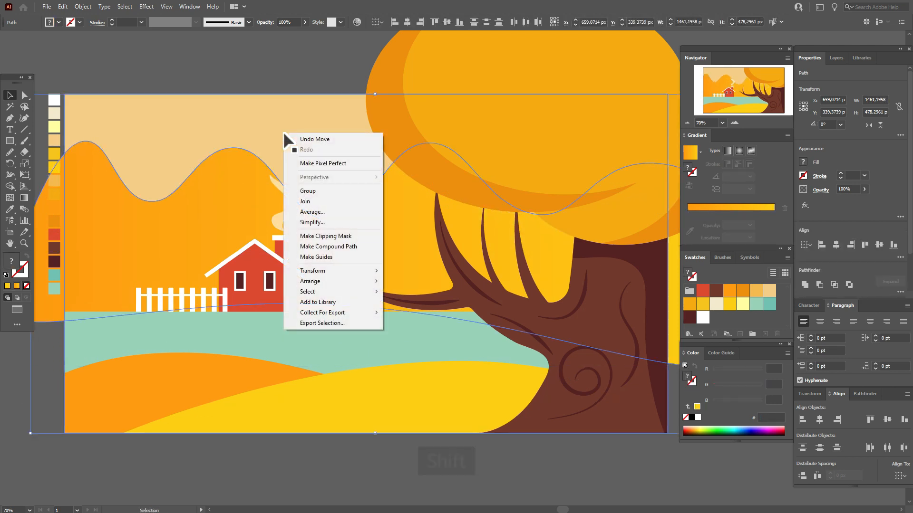
mouse_move(348, 280)
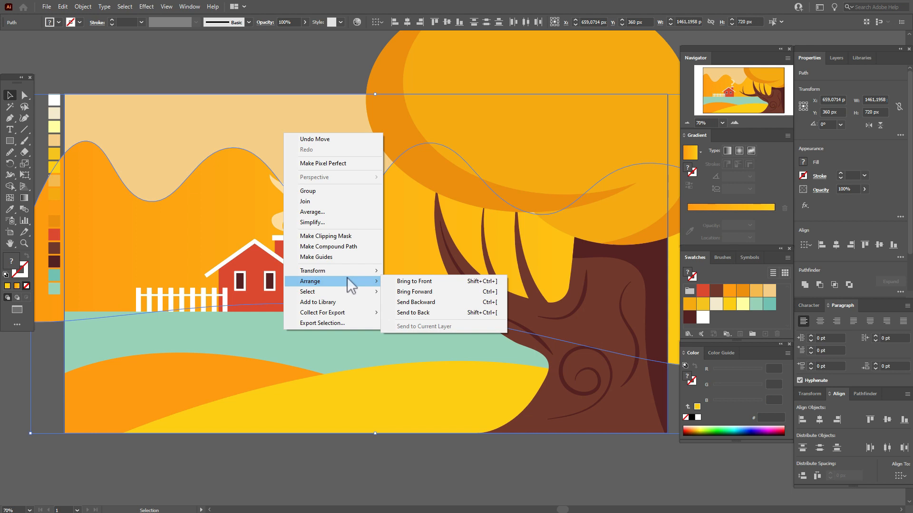
left_click(413, 313)
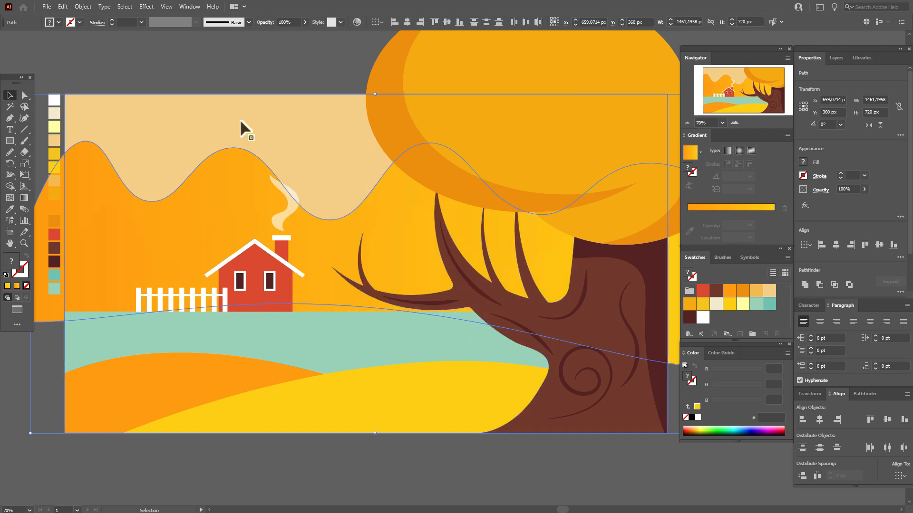
Step: Recolor the enlarged back hills' gradient from light orange F4B840 to pale peach F5CE7F
left_click(244, 178)
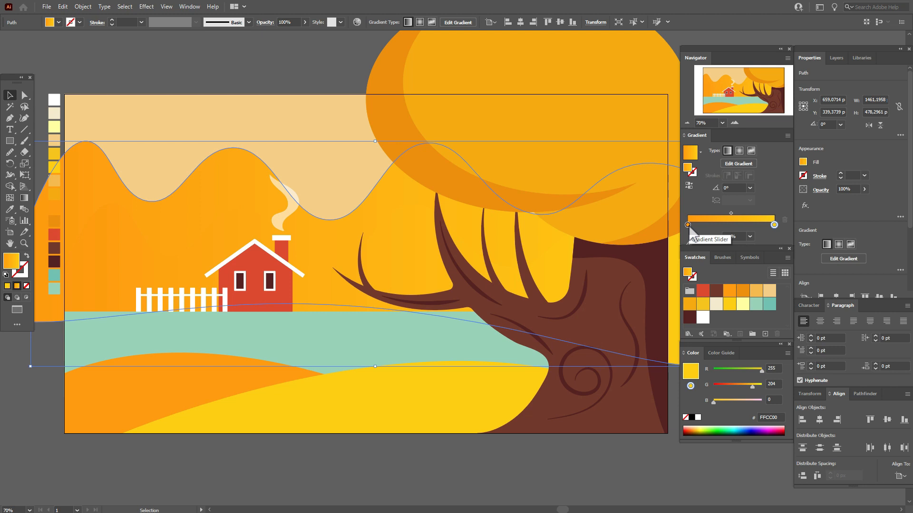
left_click_drag(755, 291, 688, 227)
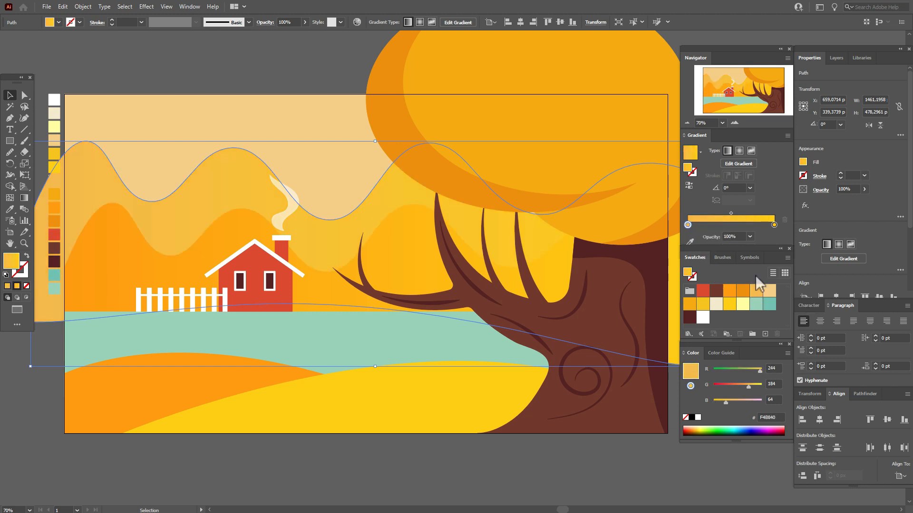
left_click(758, 292)
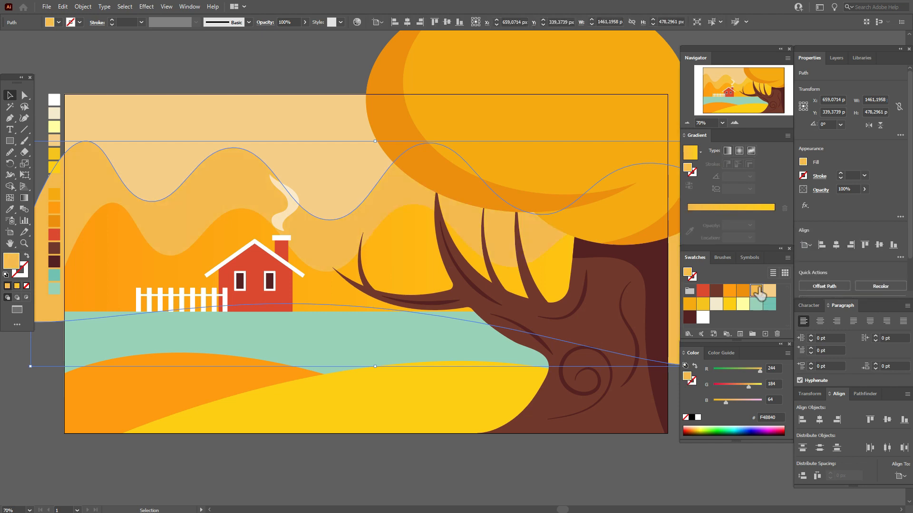
key("ctrl+z")
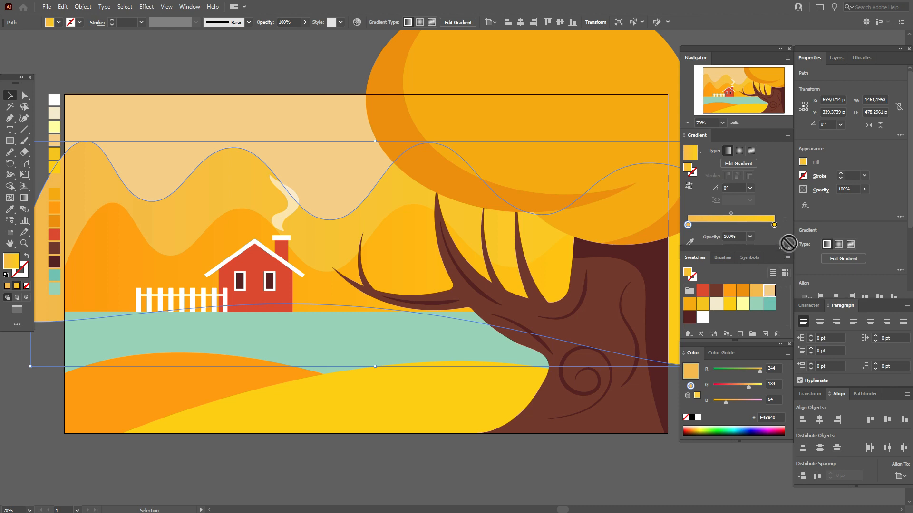
left_click(774, 225)
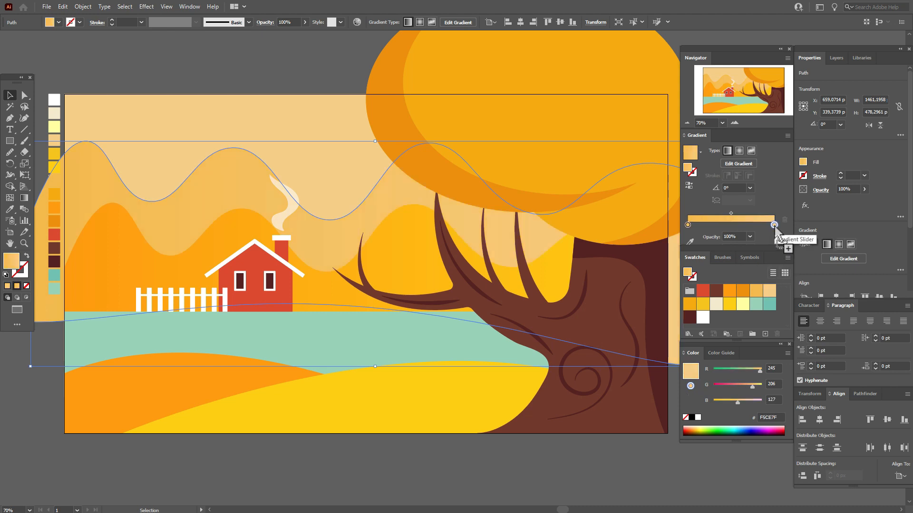
Step: Shift the midpoint of the back hills' gradient toward its orange end, to about 31%
left_click(202, 79)
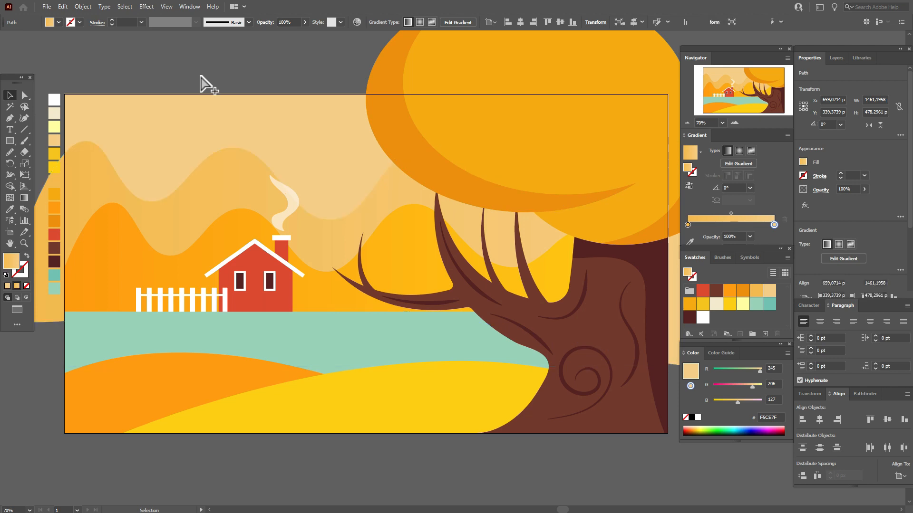
left_click(300, 97)
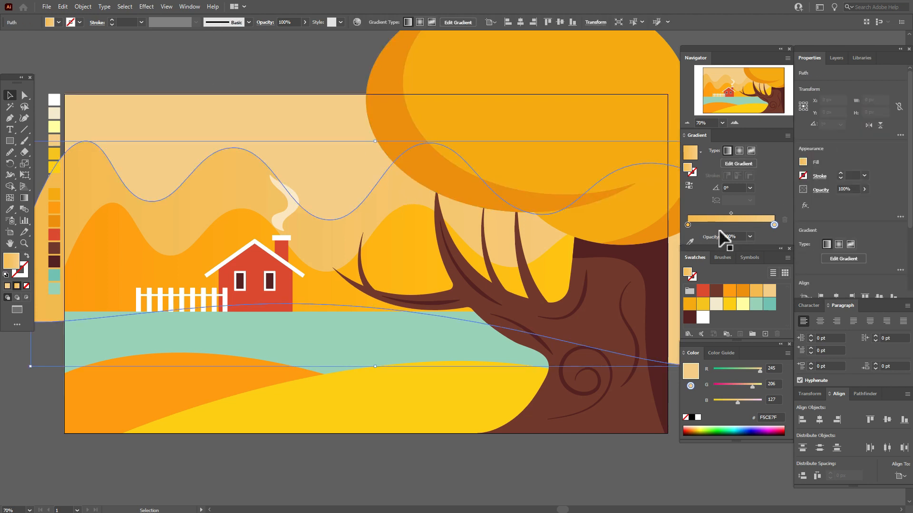
left_click_drag(731, 213, 715, 215)
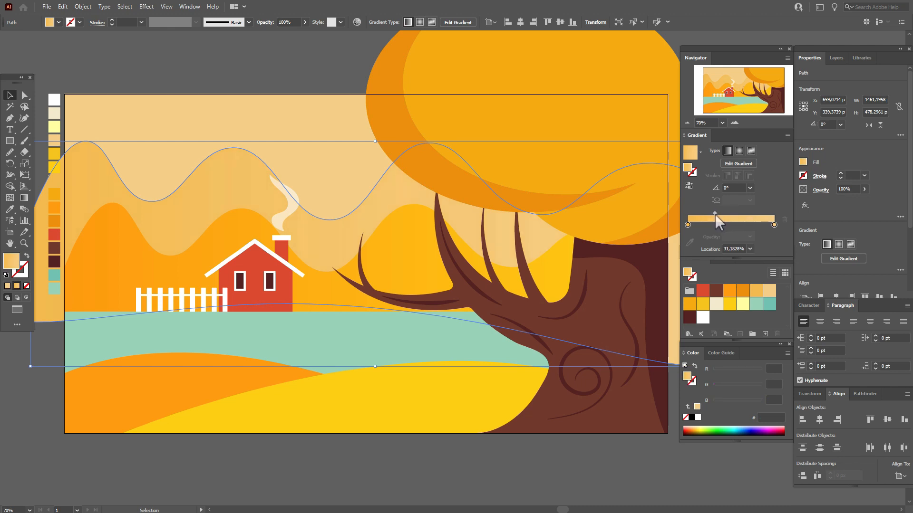
left_click(274, 84)
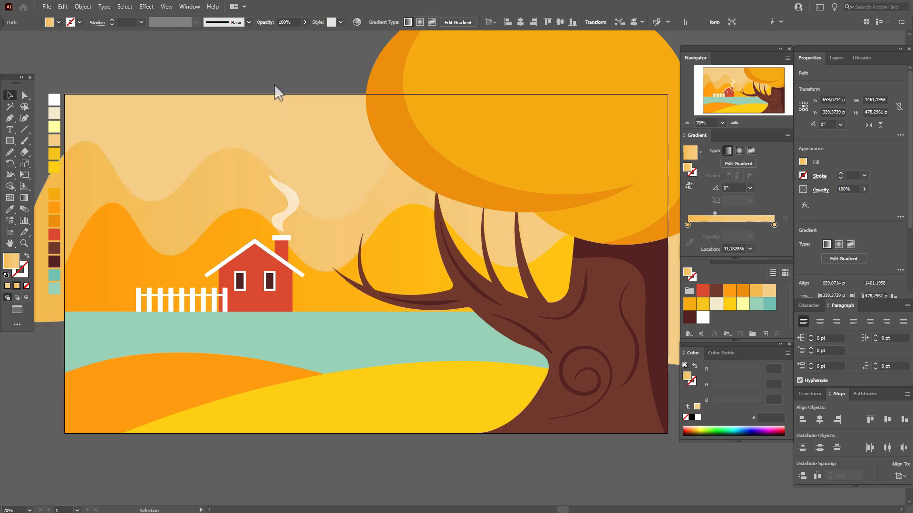
Step: Reapply peach F5CE7F to the end of the back hills' gradient and move its midpoint to about 25%
left_click(405, 197)
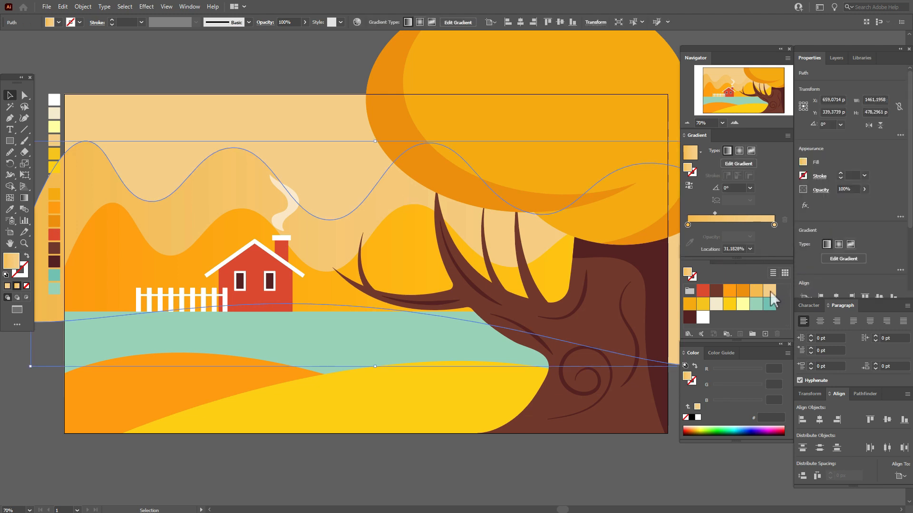
mouse_move(770, 291)
left_mouse_down()
mouse_move(765, 229)
mouse_move(776, 224)
left_mouse_up()
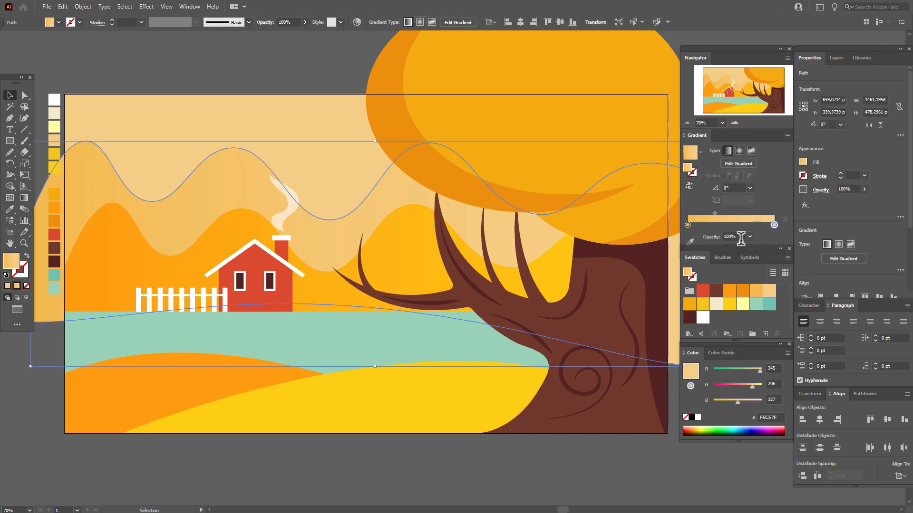
left_click_drag(714, 213, 709, 213)
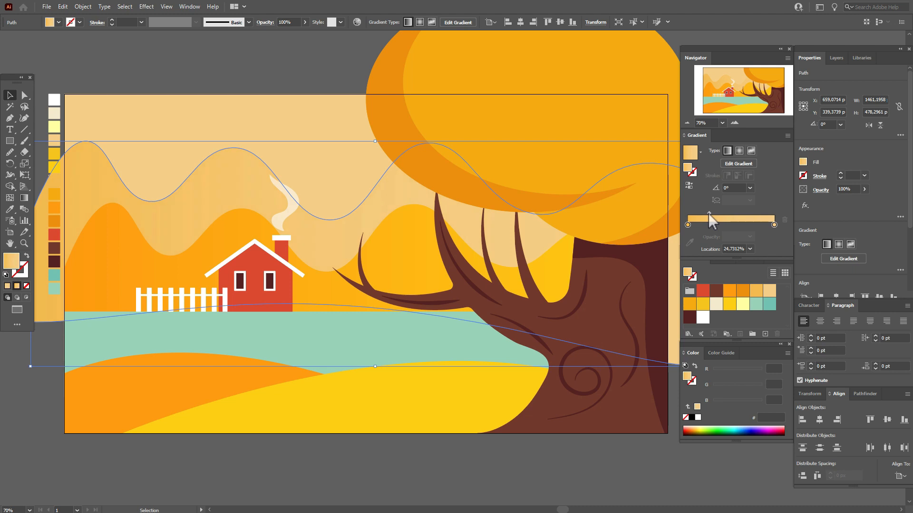
left_click(270, 77)
Step: Compare the sky's fill with the back hills and move the hills' gradient midpoint to about 14%
left_click(387, 187)
left_click(332, 119)
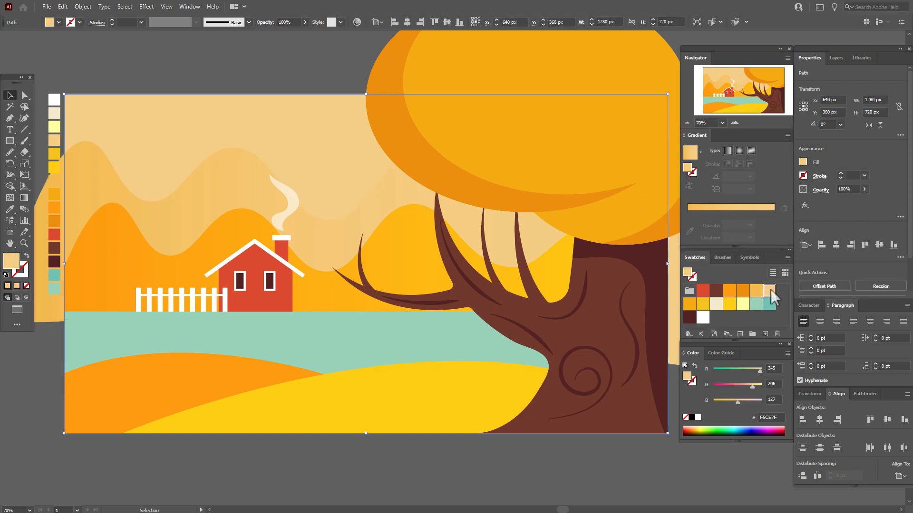
left_click(393, 200)
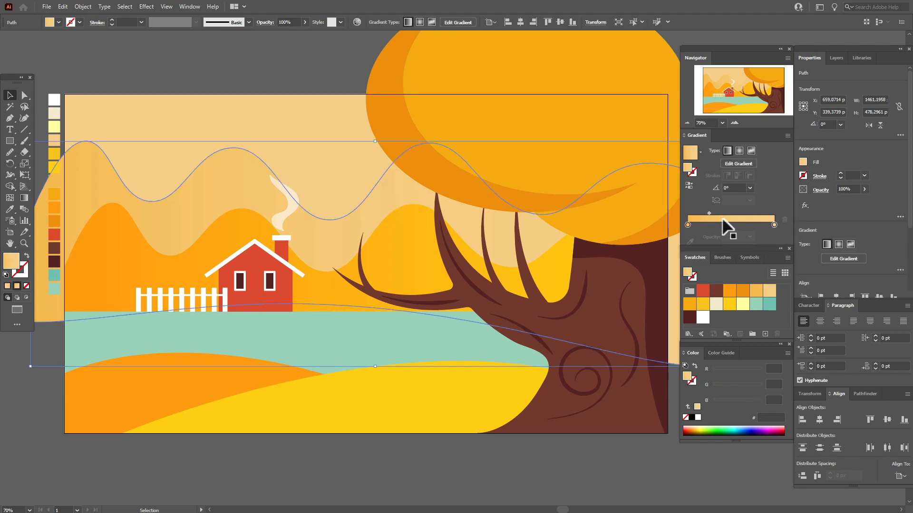
left_click_drag(711, 215, 699, 218)
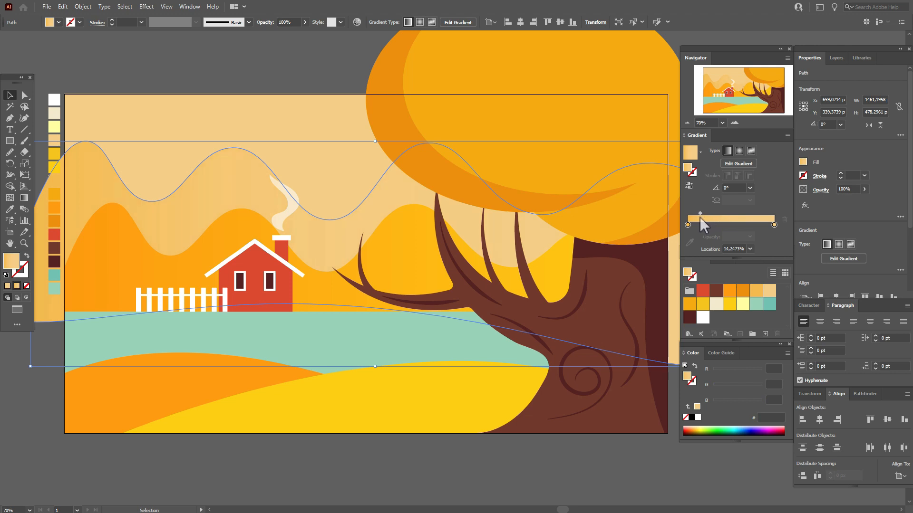
left_click(284, 87)
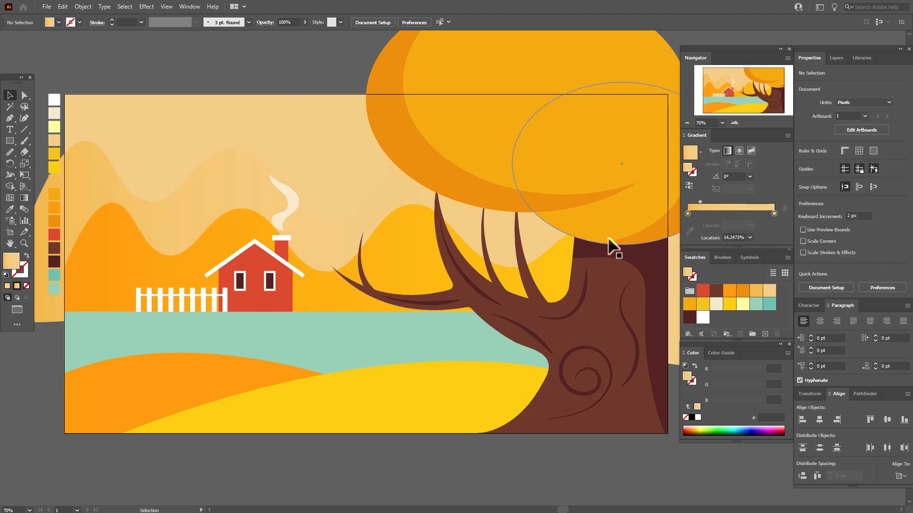
Step: Set the midpoint of the back hills' gradient to about 20%
left_click(395, 200)
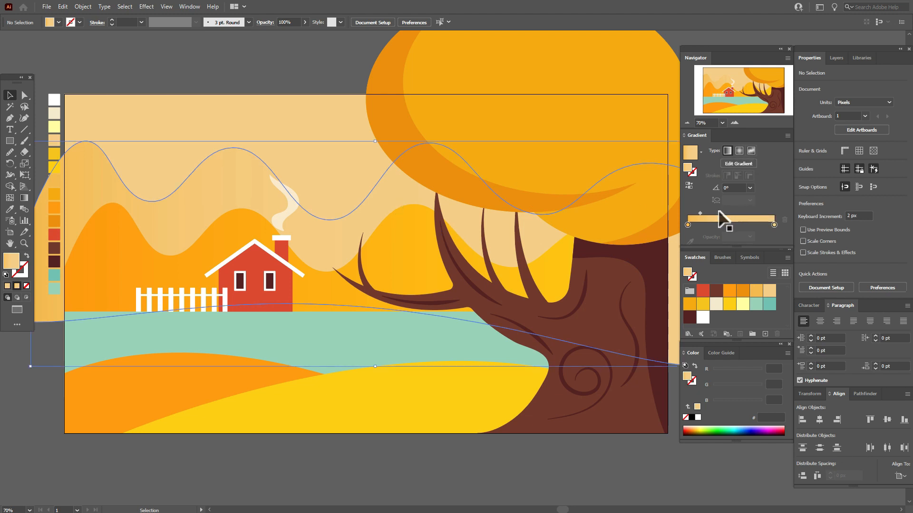
left_click(699, 213)
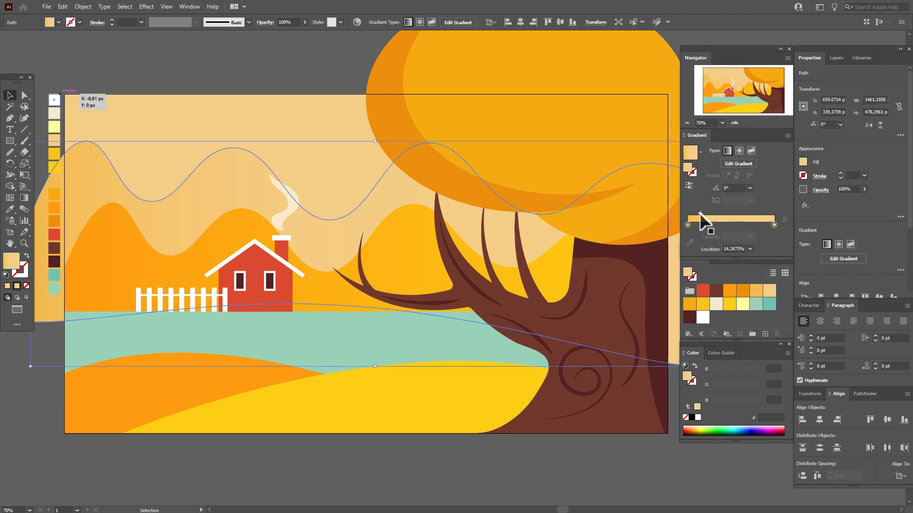
left_click(297, 79)
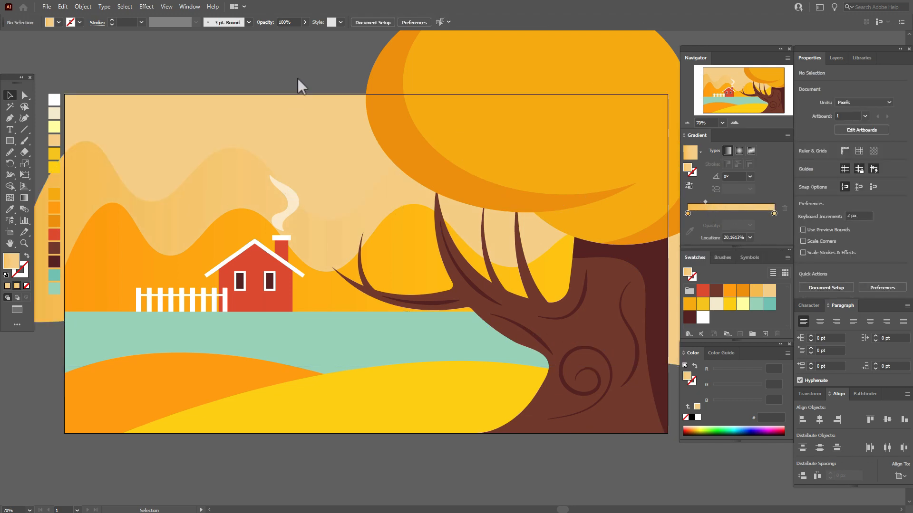
Step: Trim off the part of the back hills overhanging the artboard's left edge, using Shape Builder with the sky background
left_click(221, 184)
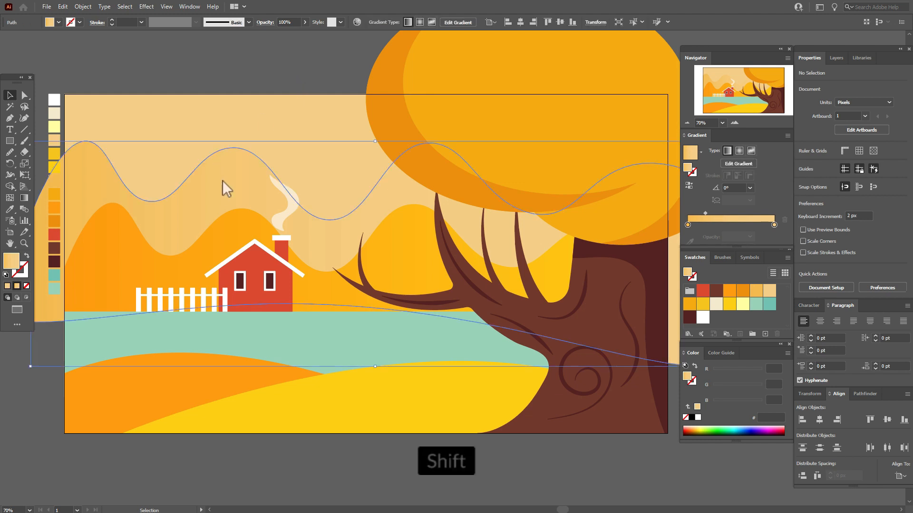
left_click(232, 131, "shift")
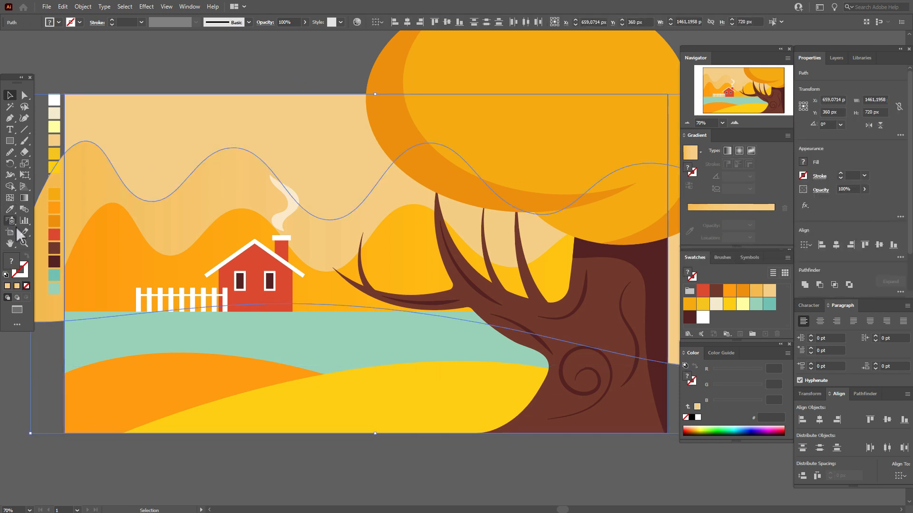
key("shift+m")
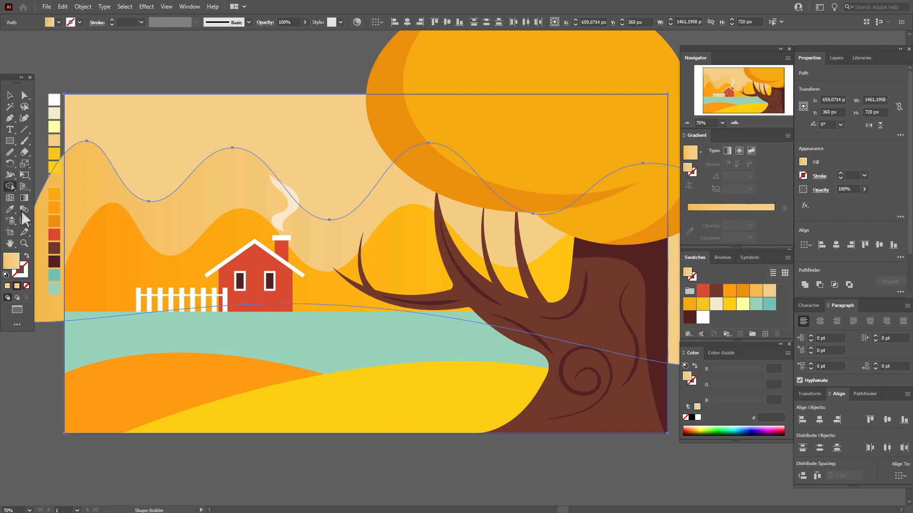
left_click(52, 317, "alt")
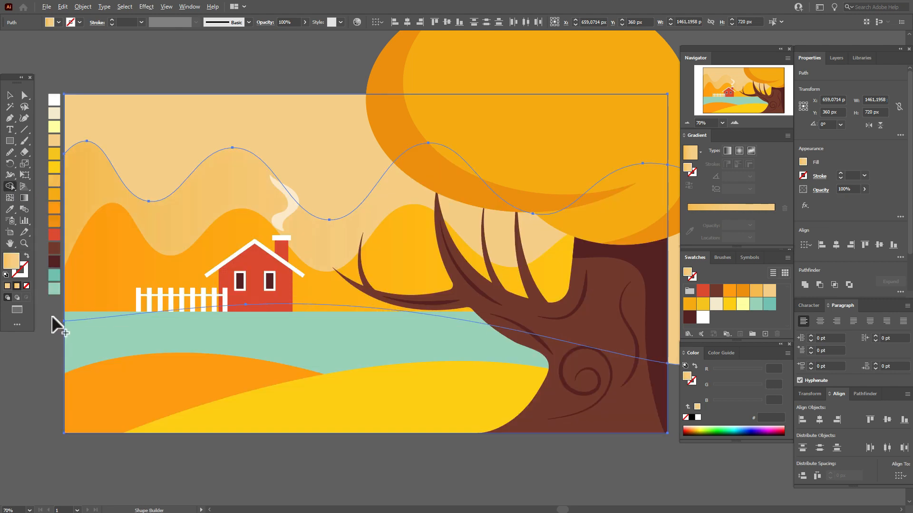
left_click(10, 95)
left_click(125, 62)
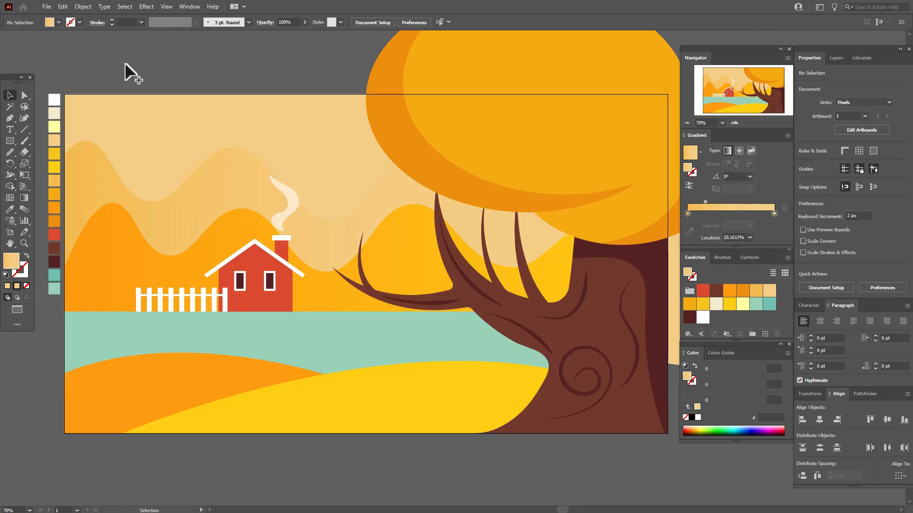
Step: Reshape the back hills with the Curvature tool, deepening the first two valleys and shifting the second peak lower and to the right
left_click(199, 184)
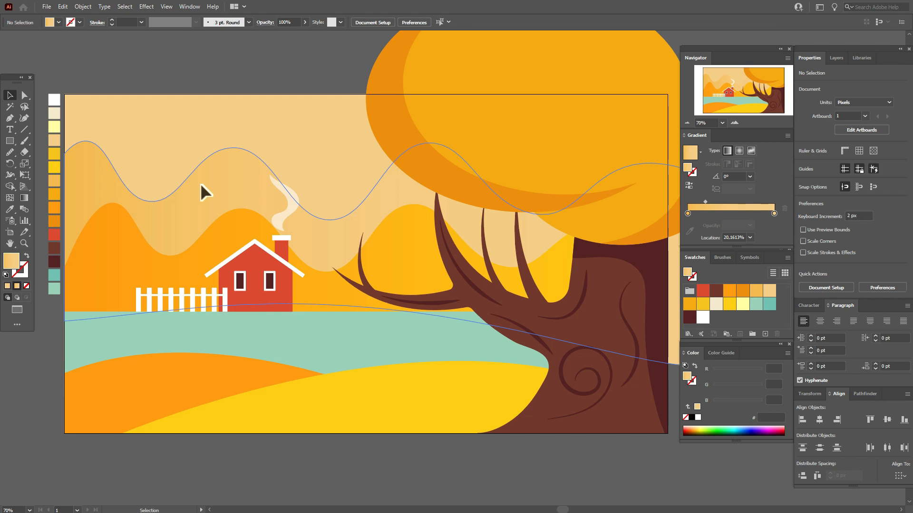
left_click(25, 107)
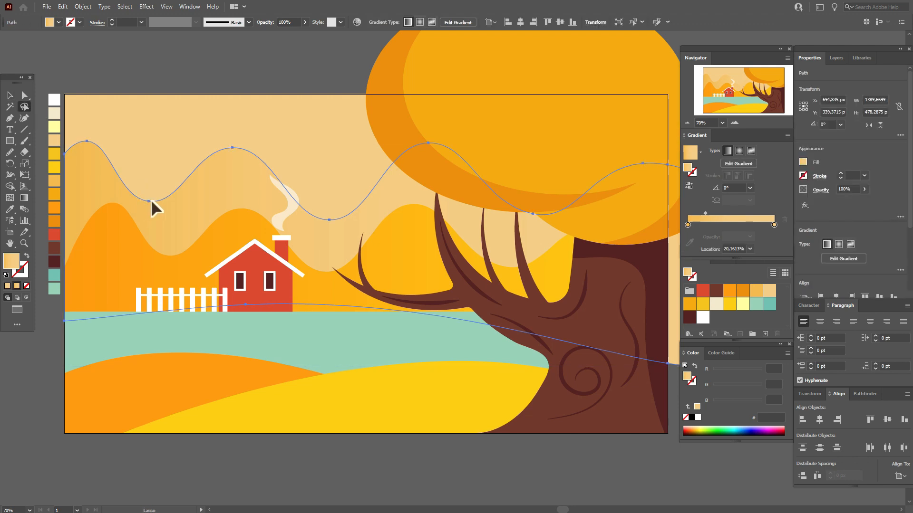
left_click(24, 118)
left_click_drag(150, 202, 170, 237)
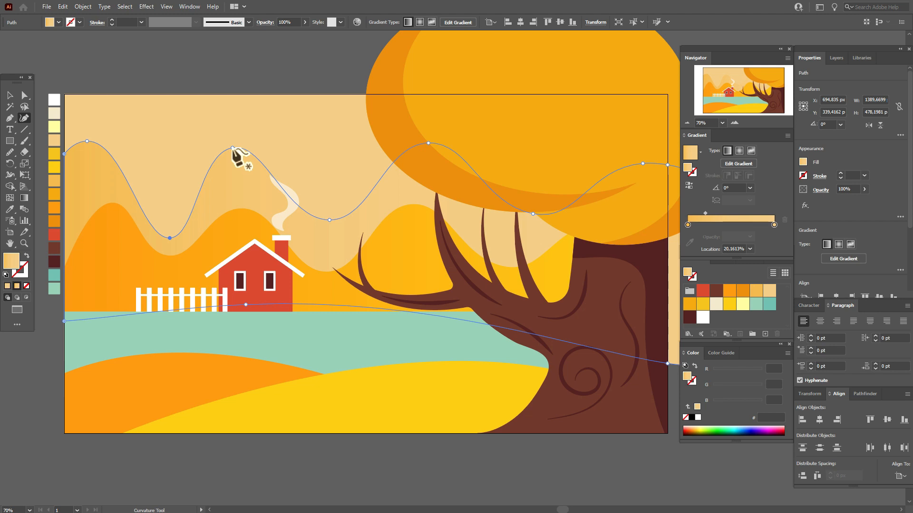
mouse_move(233, 148)
left_mouse_down()
mouse_move(239, 174)
mouse_move(236, 167)
left_mouse_up()
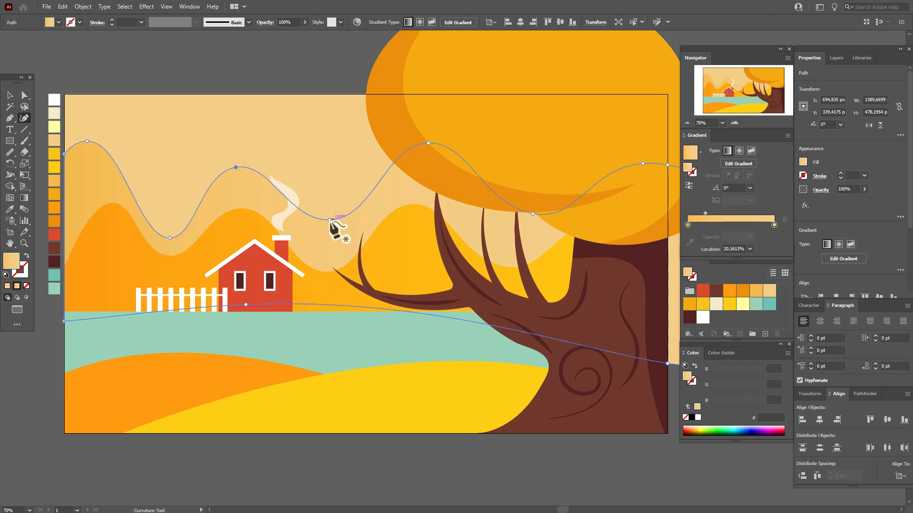
left_click_drag(330, 221, 329, 244)
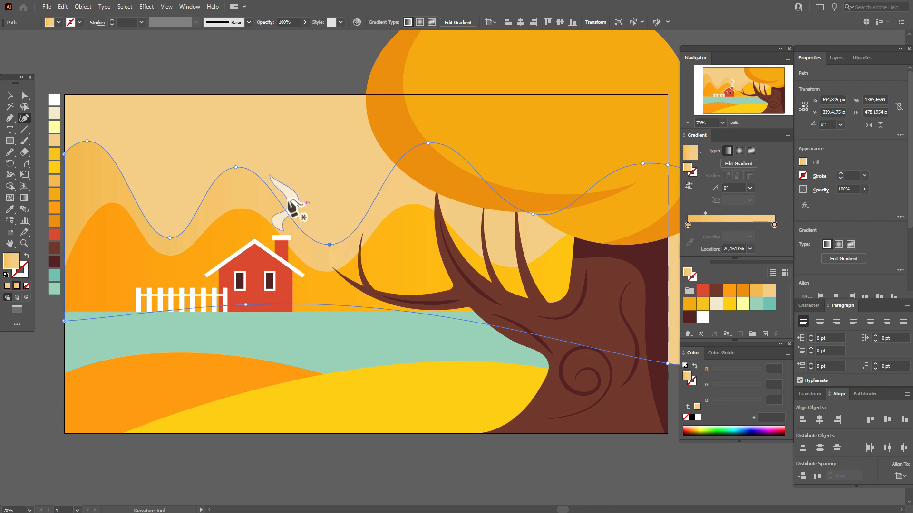
left_click_drag(237, 167, 261, 167)
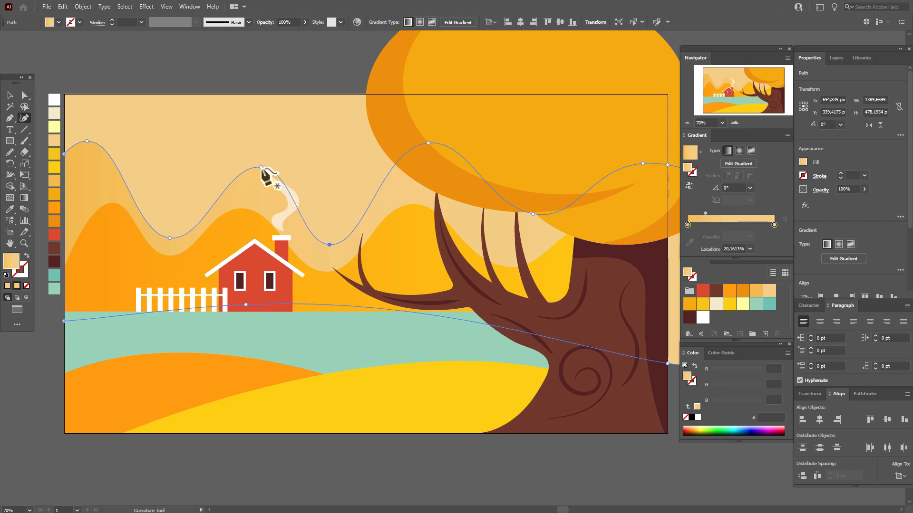
left_click(8, 95)
left_click(147, 68)
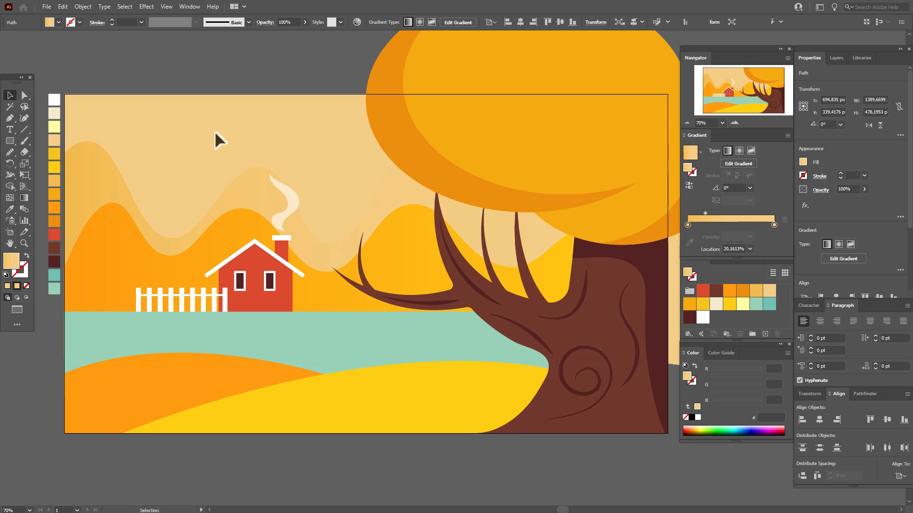
left_click(219, 81)
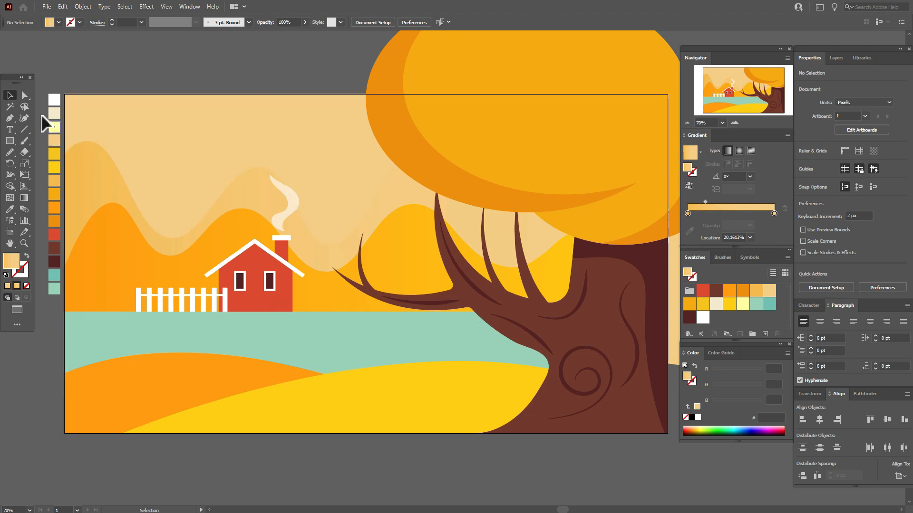
Step: Deepen the first two valleys of the orange-to-yellow hills behind the house with the Curvature tool
left_click(166, 264)
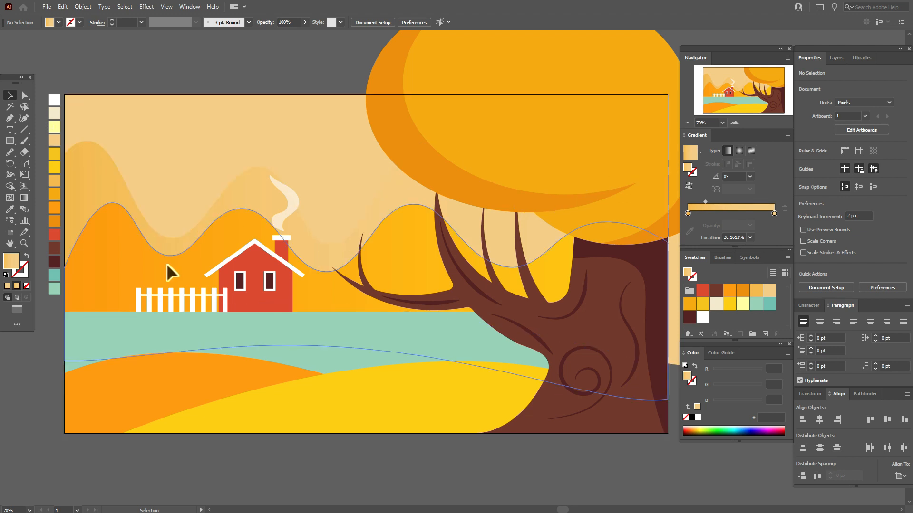
left_click(25, 119)
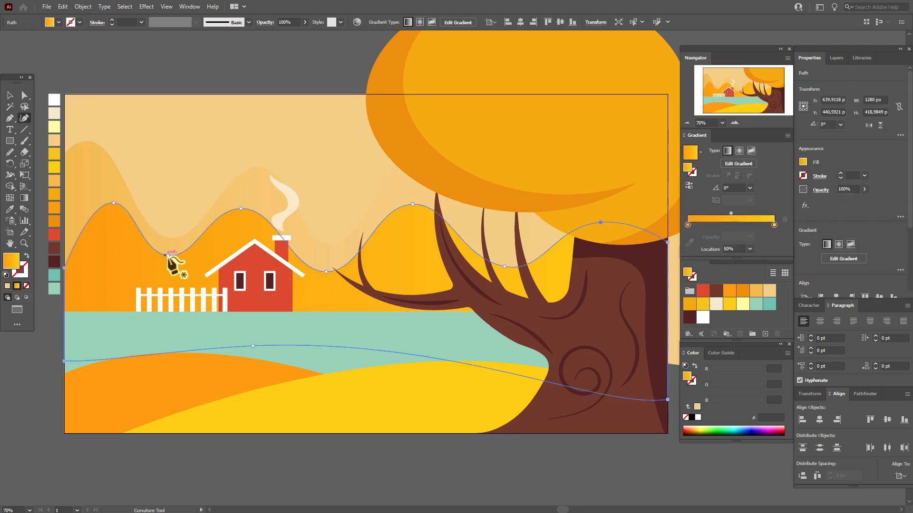
left_click_drag(166, 255, 169, 284)
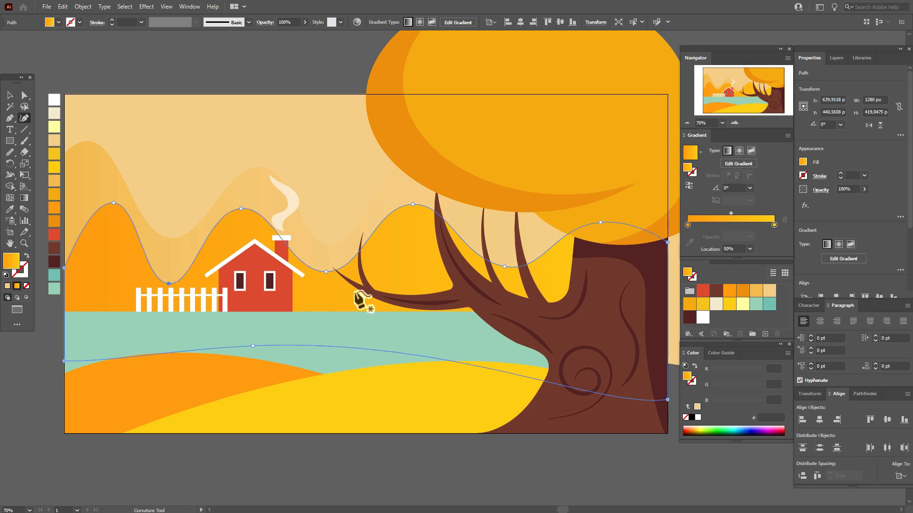
left_click_drag(326, 273, 329, 288)
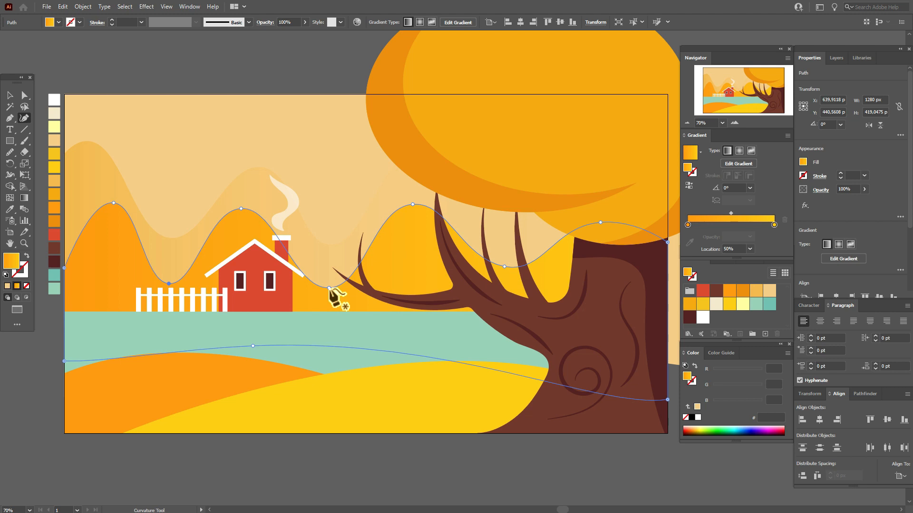
left_click(9, 95)
left_click(165, 78)
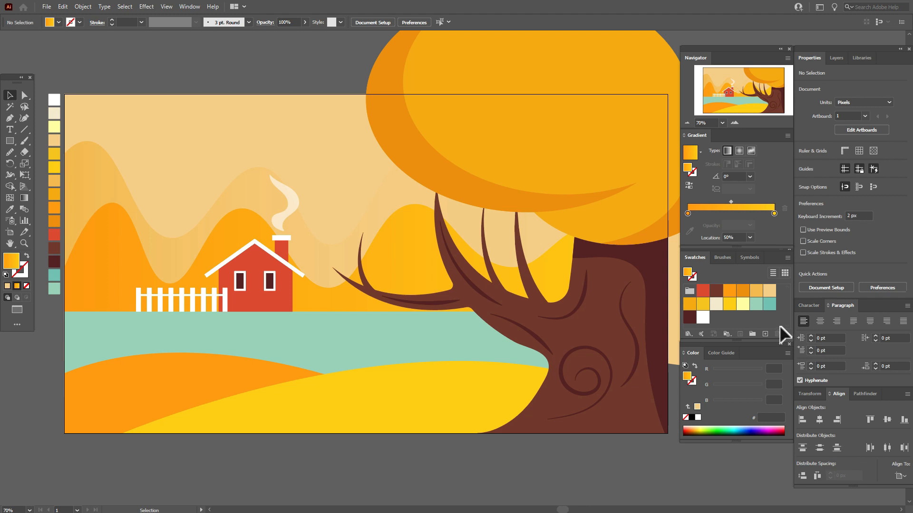
Step: Draw a cream F4EBCA circle about 195 px wide as the sun in the sky above the left hills
left_click(719, 306)
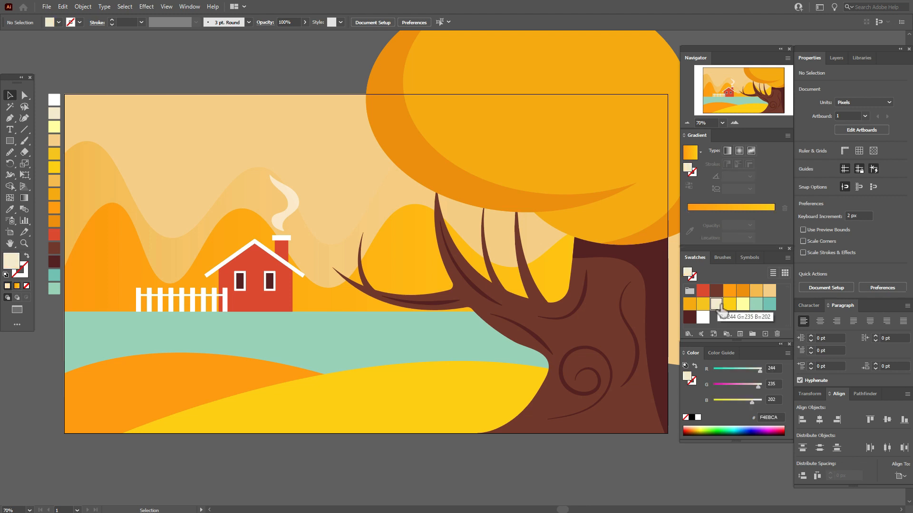
left_click(17, 142)
left_click(52, 164)
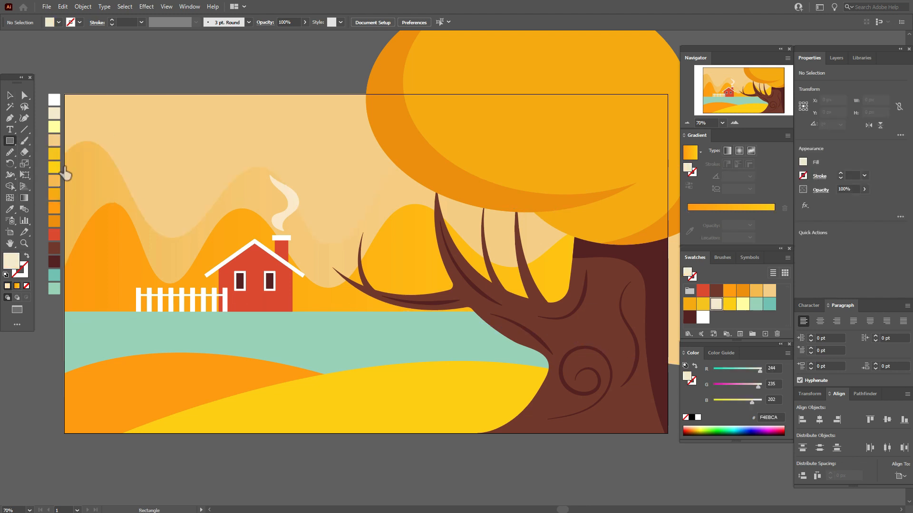
left_click_drag(133, 105, 229, 195)
key("v")
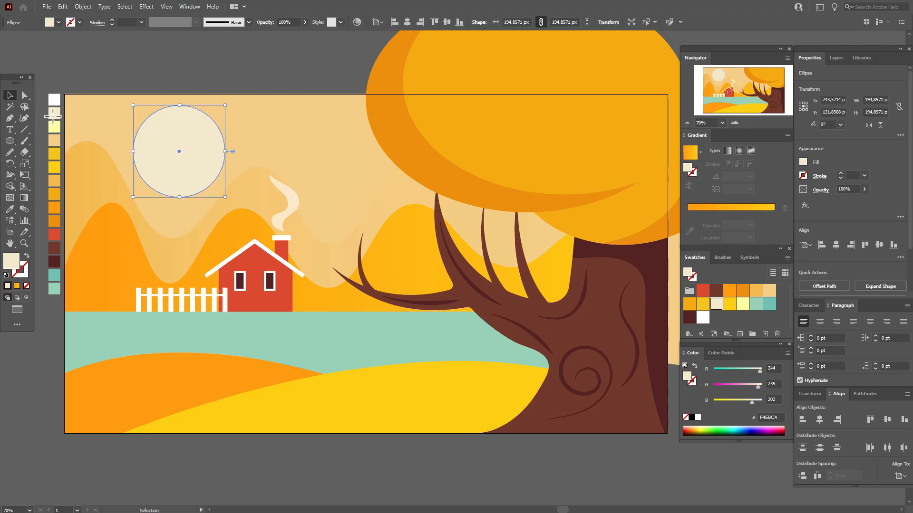
Step: Shift the sun slightly down and left, and fill it with a linear gradient from cream F4EBCA to black
left_click_drag(194, 138, 192, 142)
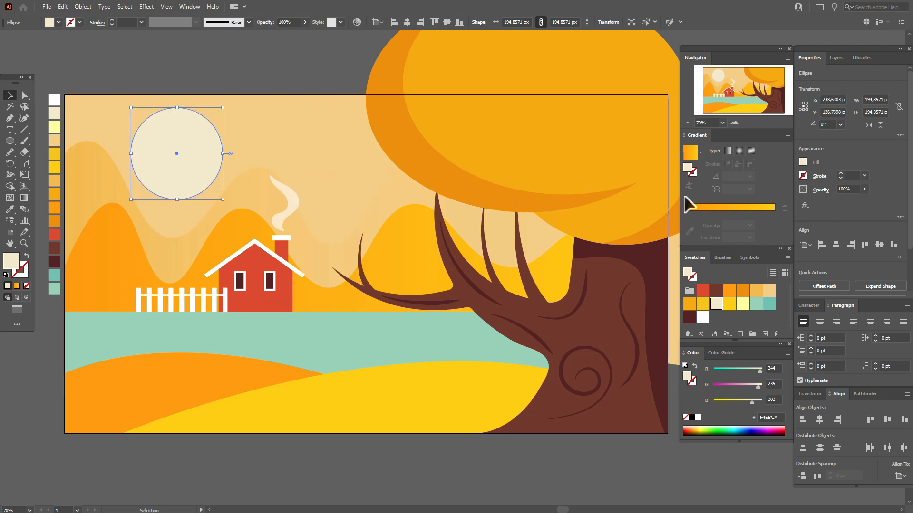
left_click(691, 153)
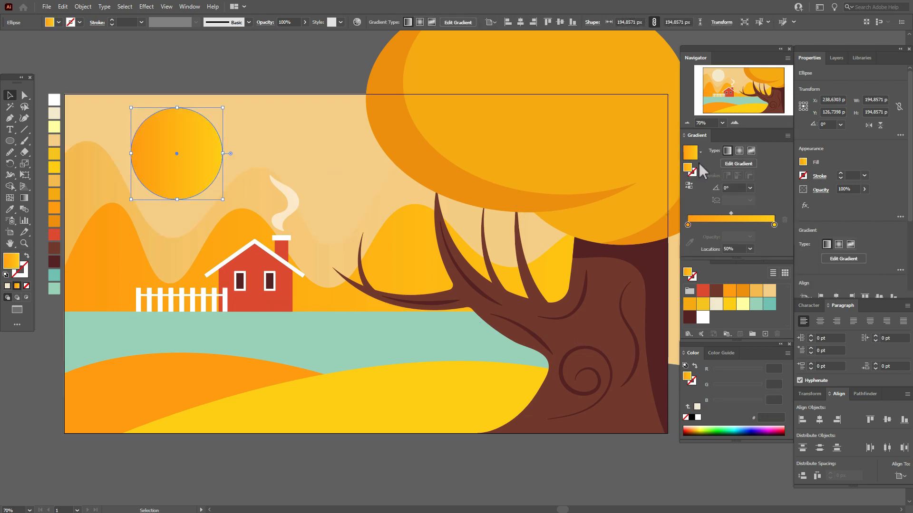
left_click(720, 305)
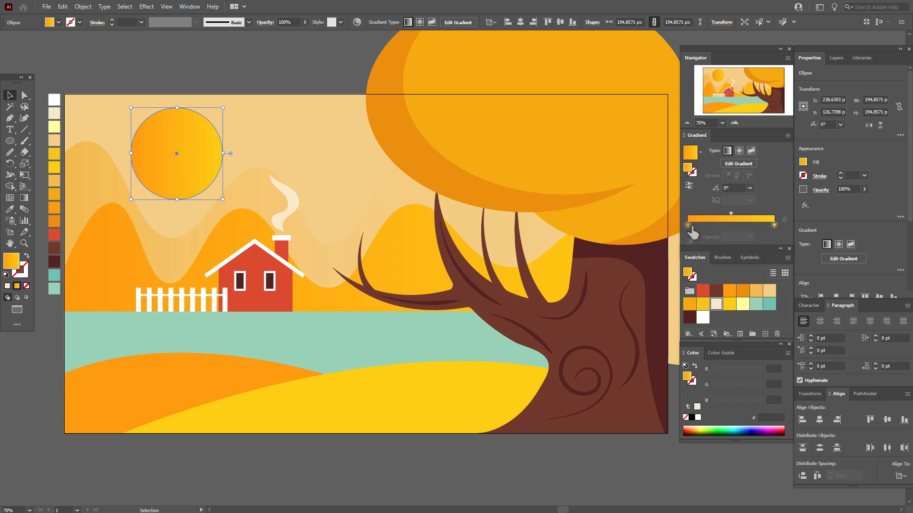
left_click_drag(690, 227, 689, 226)
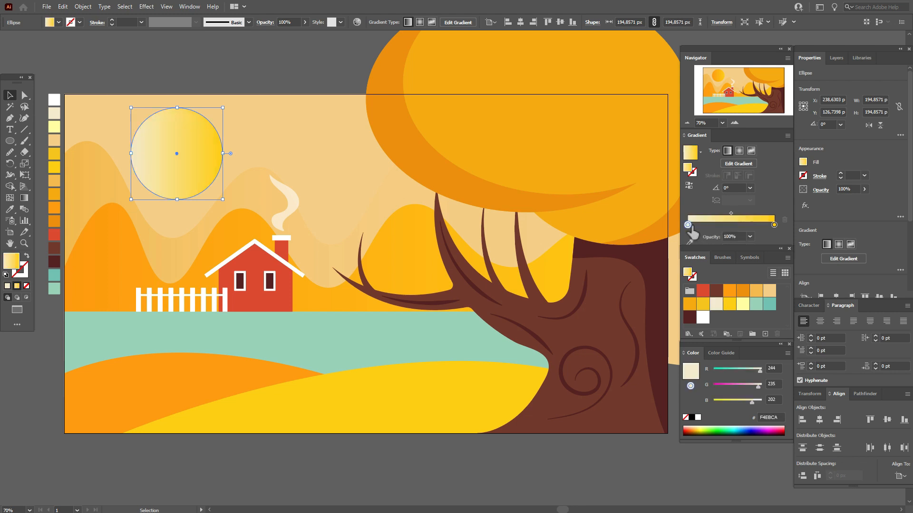
double_click(774, 226)
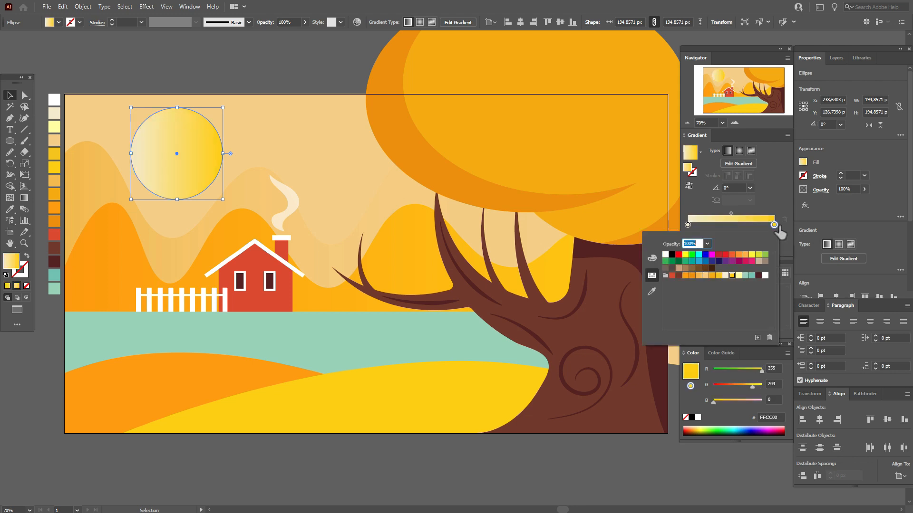
left_click(672, 255)
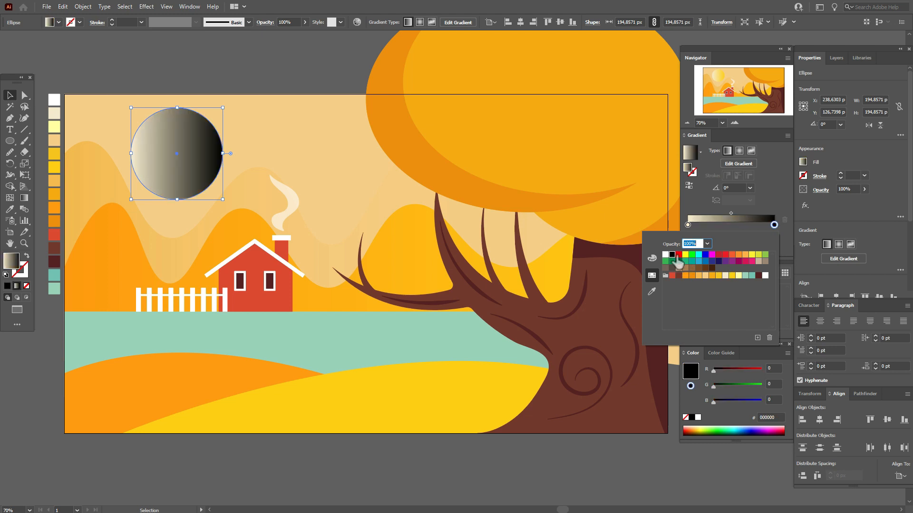
left_click(749, 229)
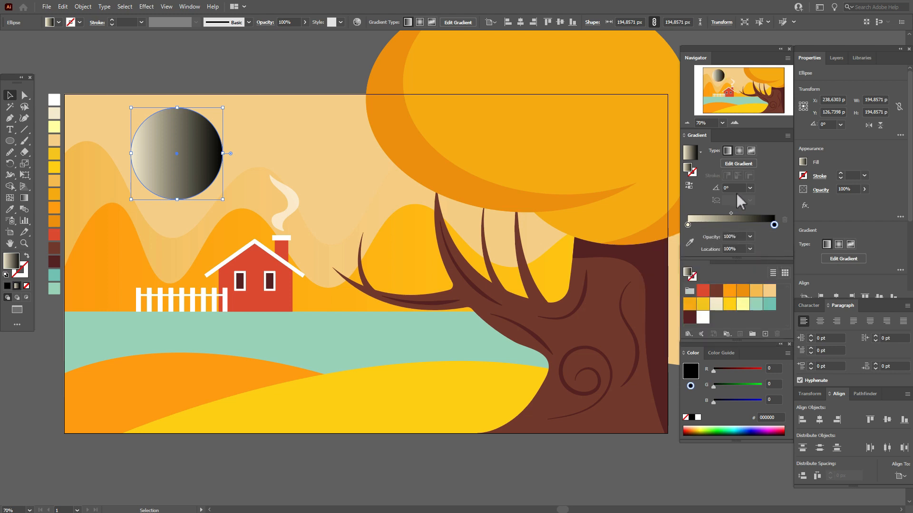
Step: Set the sun's gradient angle to -90° and its blending mode to Screen
type("90")
key("Return")
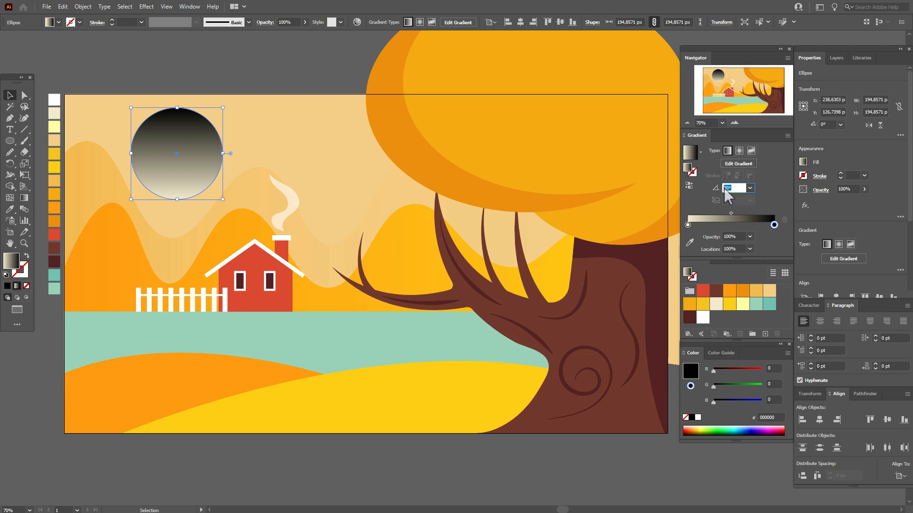
type("-90")
key("Return")
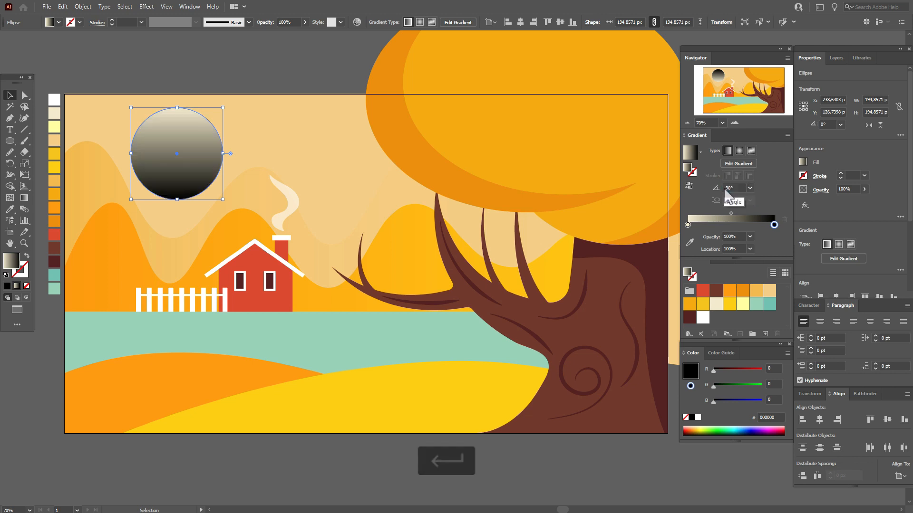
left_click(821, 190)
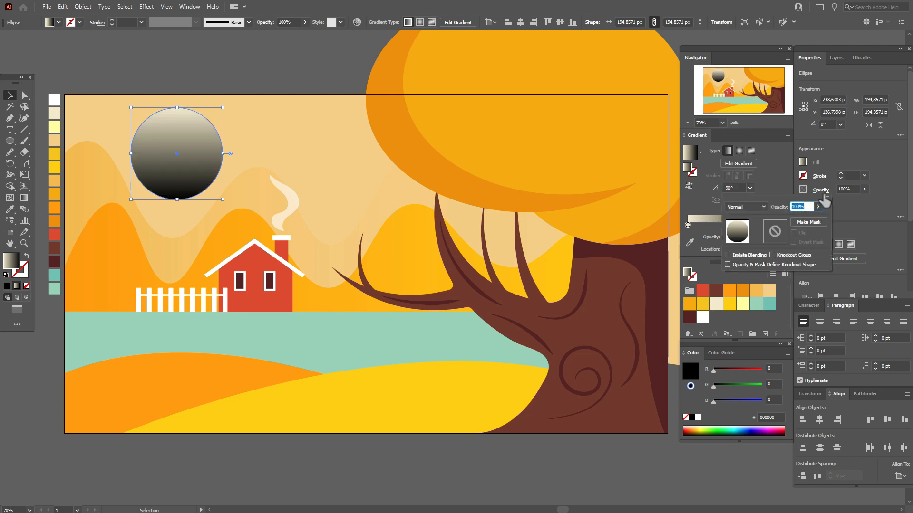
left_click(756, 208)
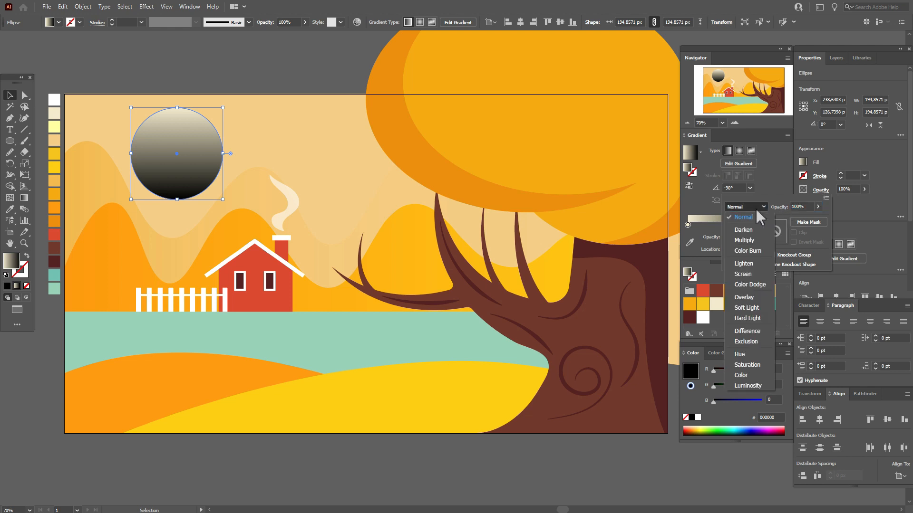
left_click(763, 274)
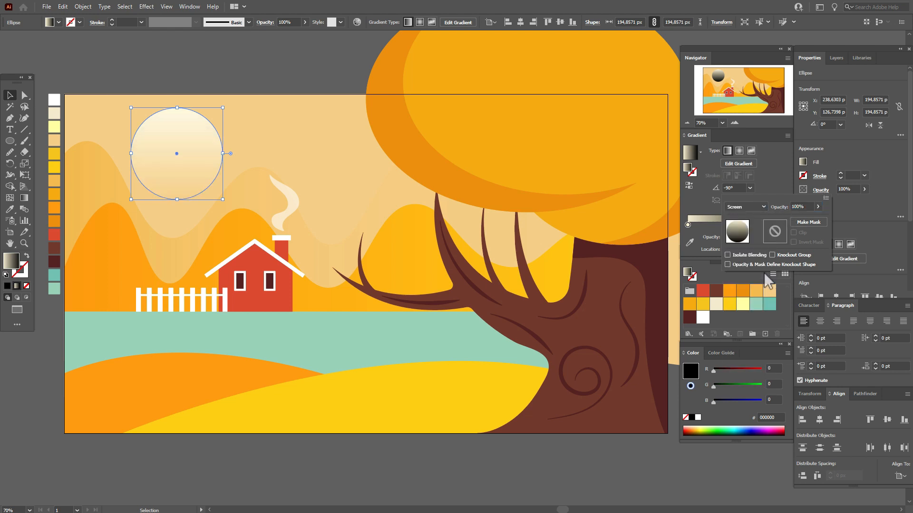
left_click(700, 201)
Step: Move the midpoint of the sun's gradient to about 20.7% so the cream fades out sooner
left_click_drag(731, 213, 714, 216)
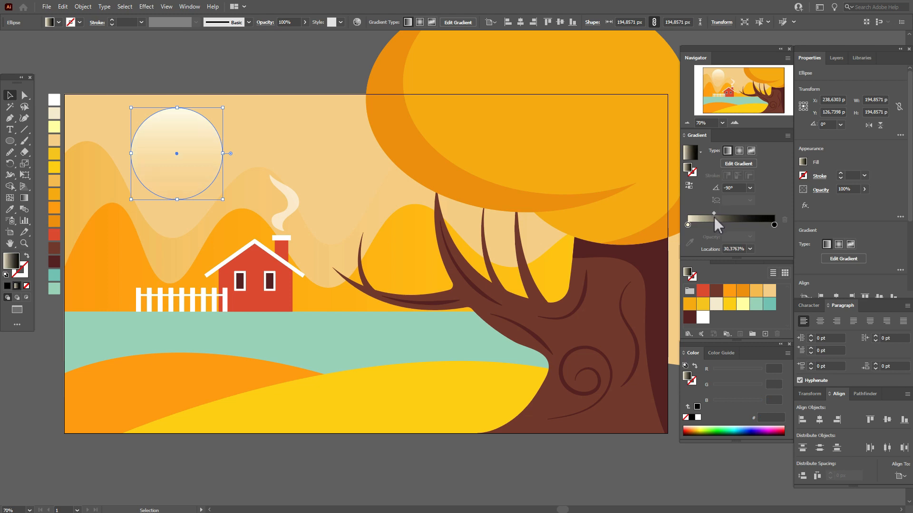
left_click(97, 73)
left_click(208, 144)
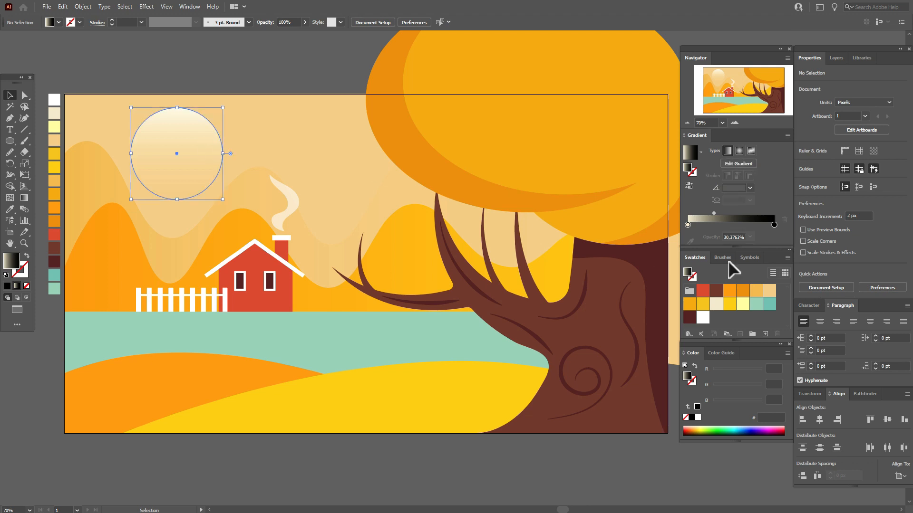
left_click_drag(713, 213, 705, 213)
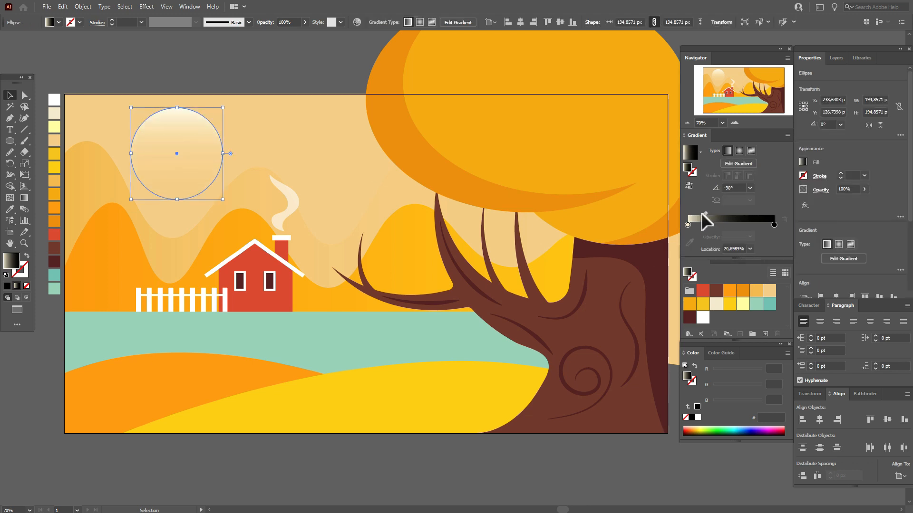
left_click(207, 57)
Step: Add a halo around the sun by offsetting its path by 10 px with Miter joins
left_click(198, 143)
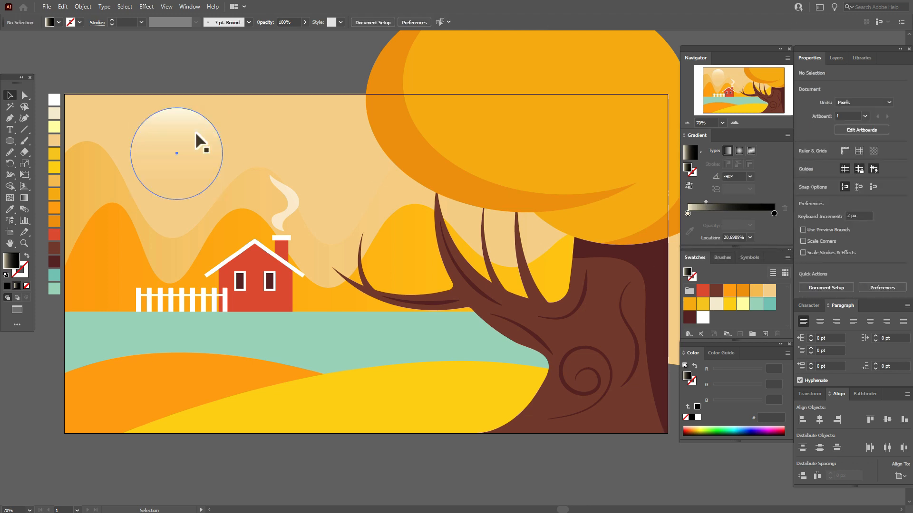
left_click(83, 7)
mouse_move(190, 233)
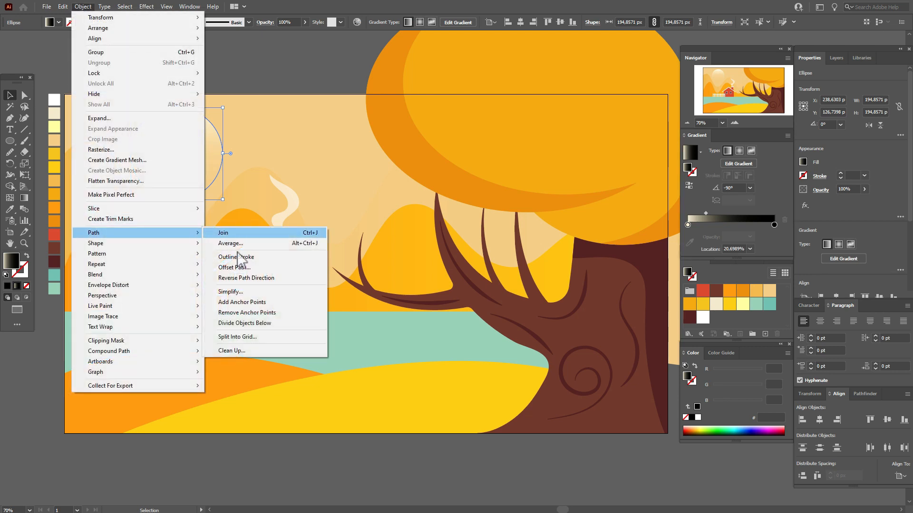
left_click(246, 267)
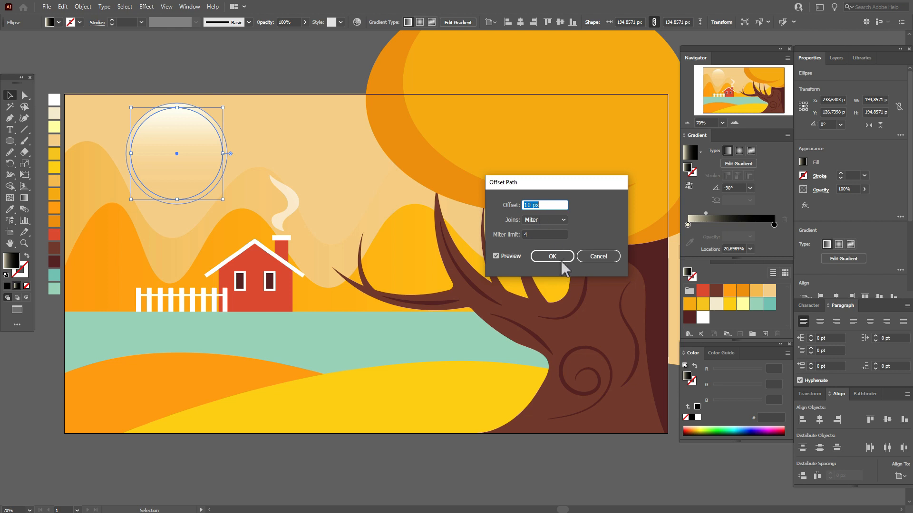
left_click(561, 259)
key("ctrl+h")
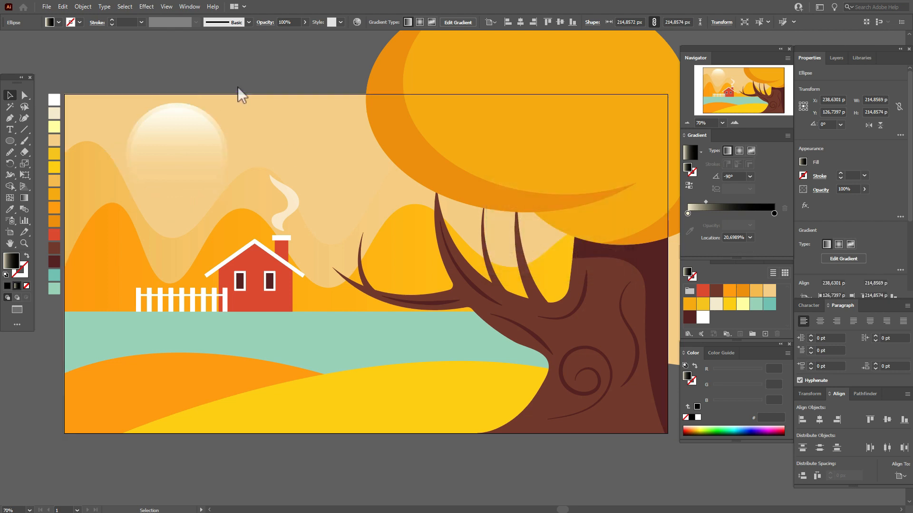
left_click(238, 87)
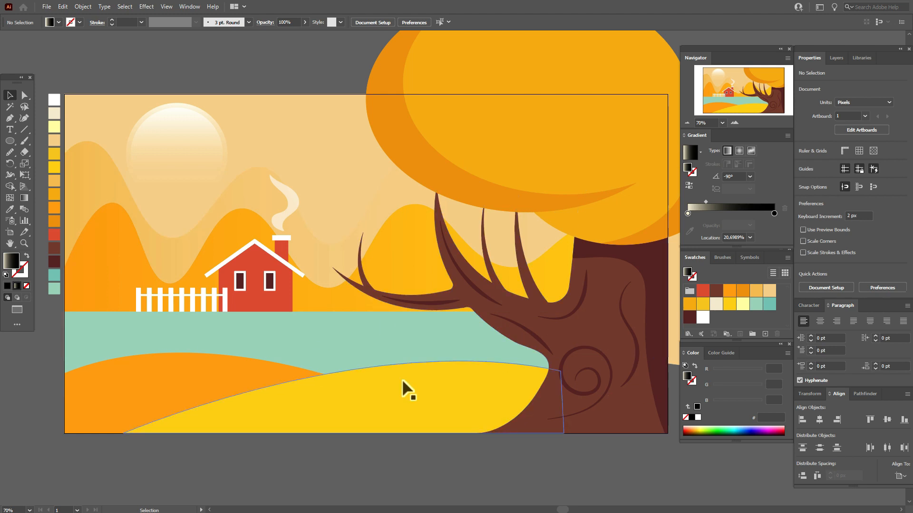
Step: Fill the lake rectangle with a linear gradient from darker teal to light teal 9AD1B8, with the midpoint at about 64%
left_click(402, 356)
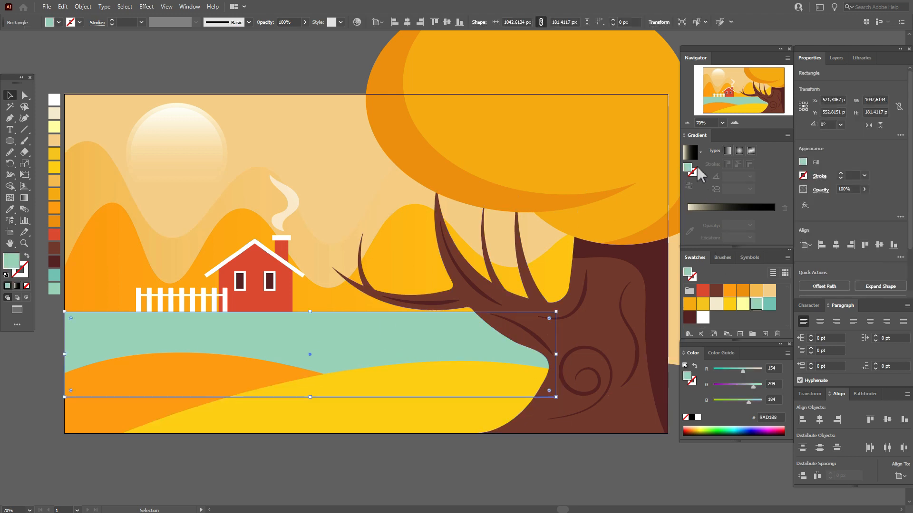
left_click(756, 205)
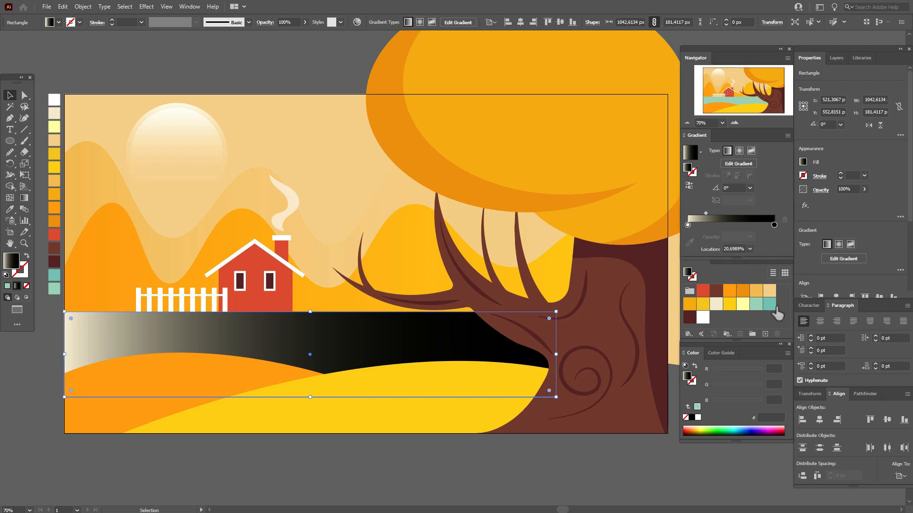
left_click_drag(760, 306, 774, 224)
left_click_drag(769, 309, 723, 216)
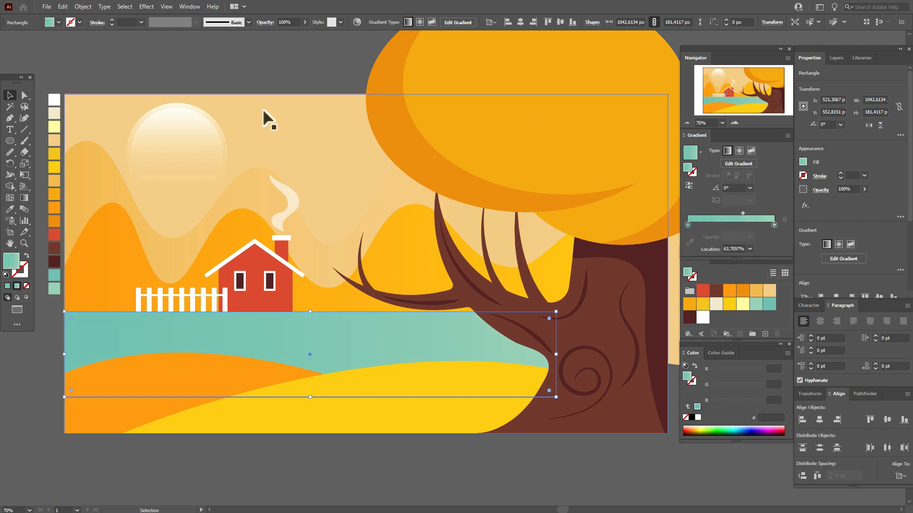
key("ctrl+h")
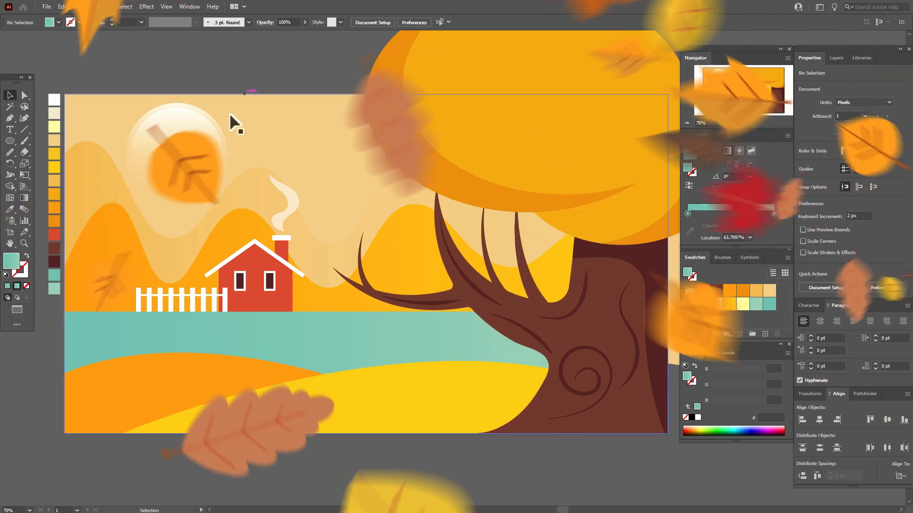
Step: Fill the yellow foreground hill with a linear gradient from FFCC00 to pale yellow FFFF99
left_click(447, 405)
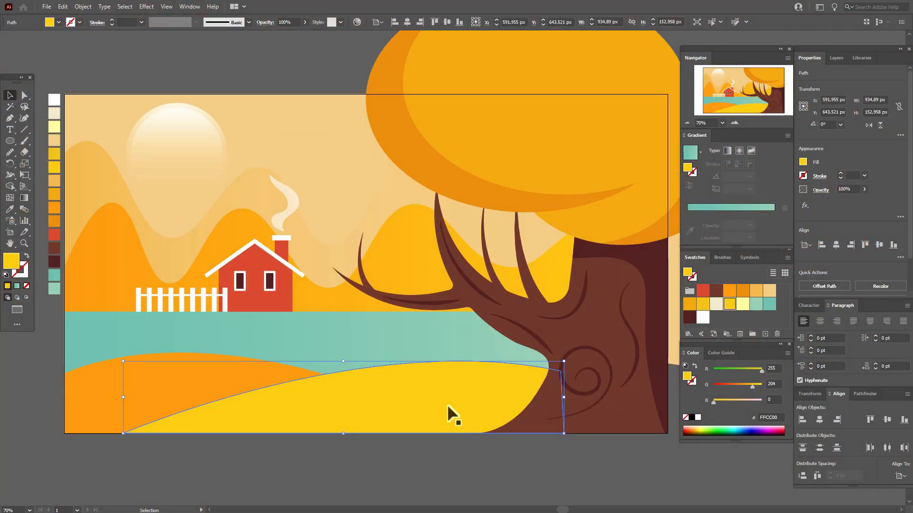
left_click(728, 150)
left_click_drag(744, 308, 774, 225)
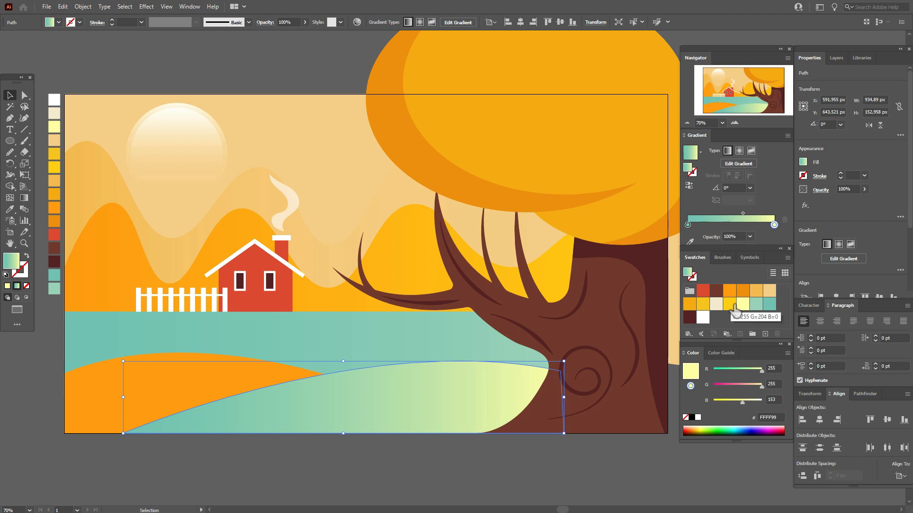
left_click_drag(729, 304, 688, 225)
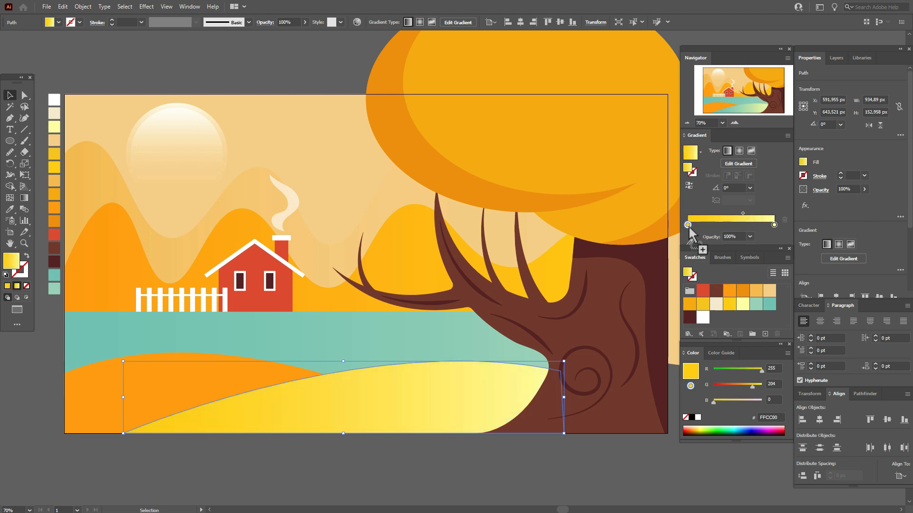
Step: Redirect the yellow foreground hill's gradient with the Gradient tool to about 96°, running from deep yellow at the base to pale yellow along the ridge
left_click(23, 198)
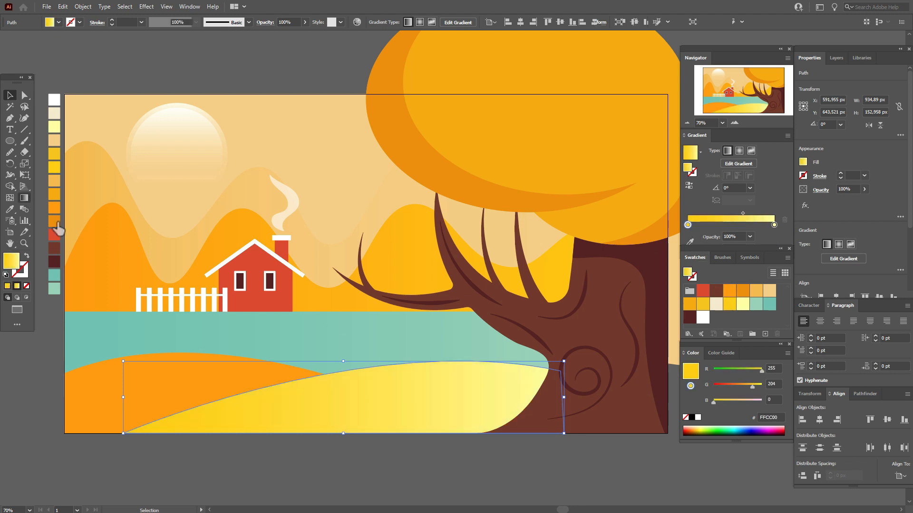
left_click_drag(375, 478, 288, 293)
left_click_drag(346, 383, 323, 447)
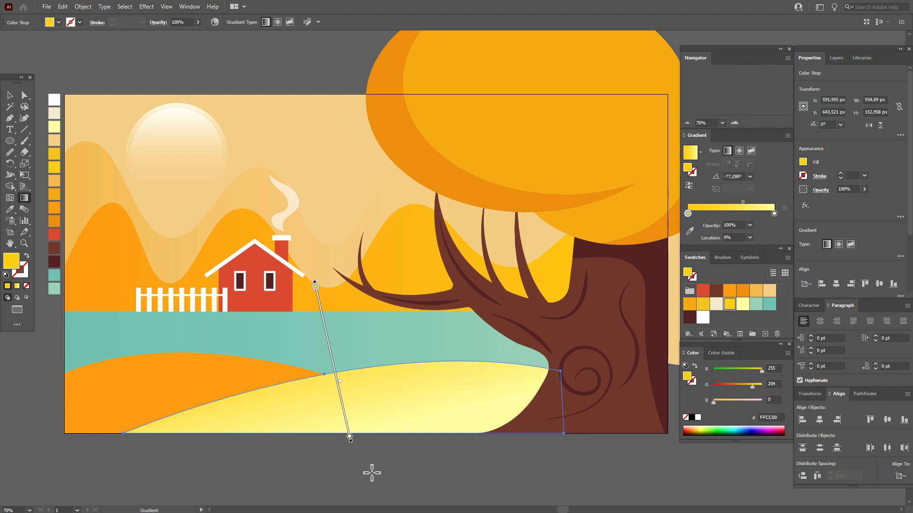
mouse_move(370, 472)
left_mouse_down()
mouse_move(314, 356)
mouse_move(337, 334)
mouse_move(375, 372)
mouse_move(329, 360)
mouse_move(361, 373)
left_mouse_up()
left_click_drag(351, 452, 347, 444)
key("v")
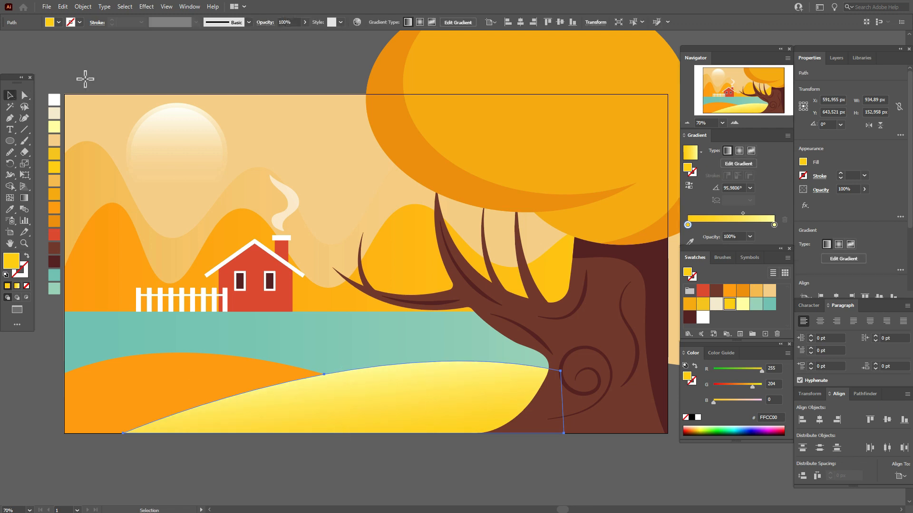
left_click(96, 74)
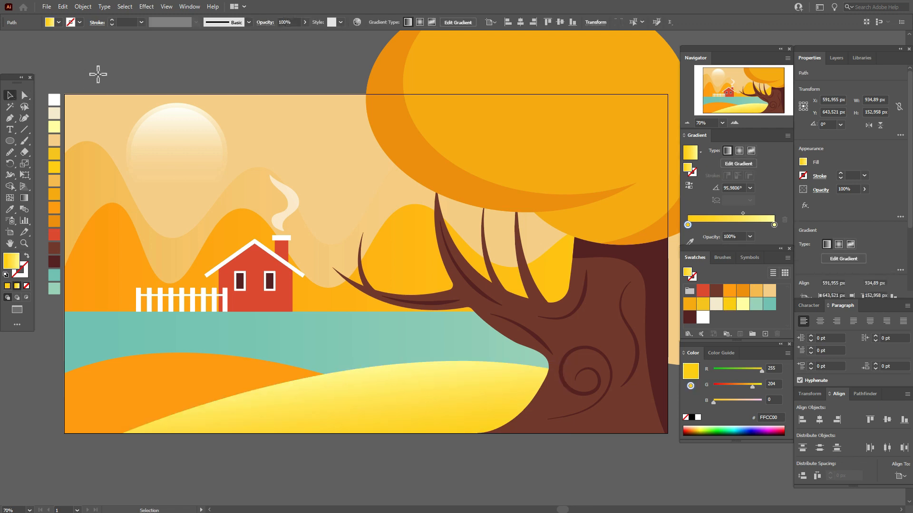
Step: Fill the orange foreground hill with a linear gradient from orange FF9900 to yellow FFCC00
left_click(176, 366)
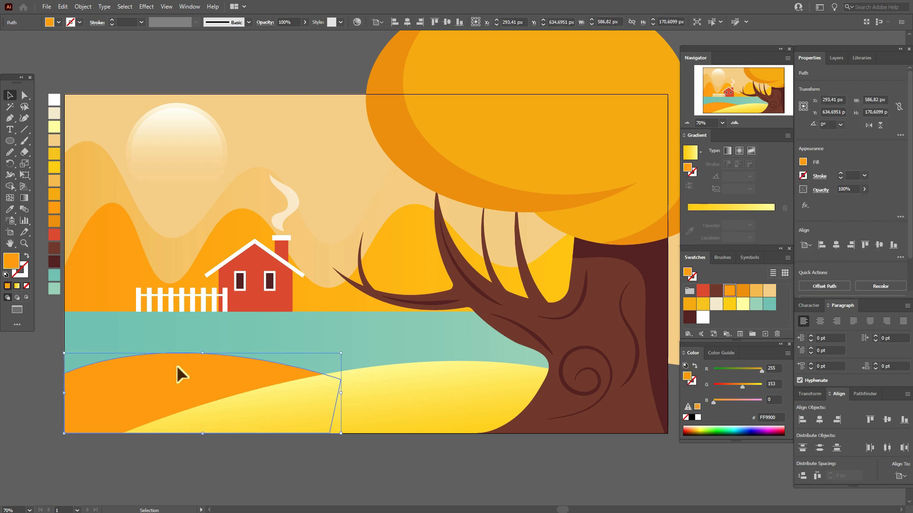
left_click(690, 152)
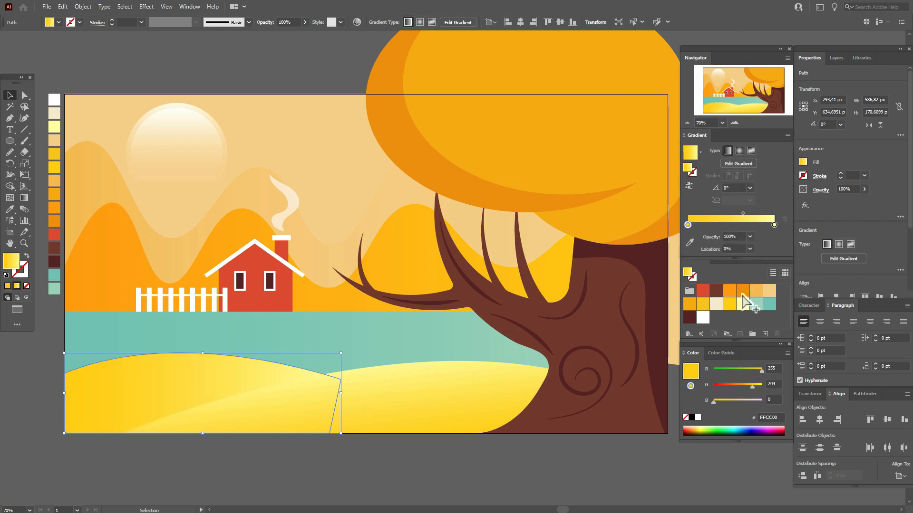
left_click_drag(731, 293, 695, 232)
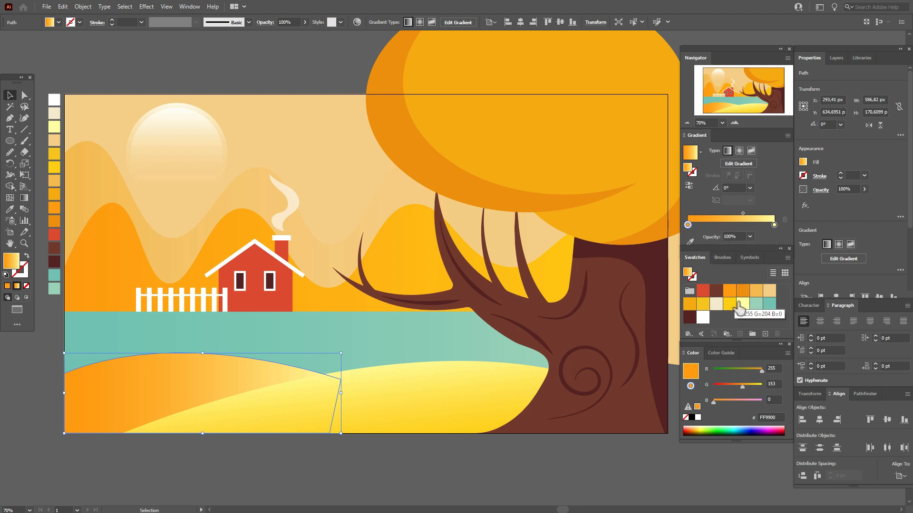
left_click_drag(732, 310, 775, 226)
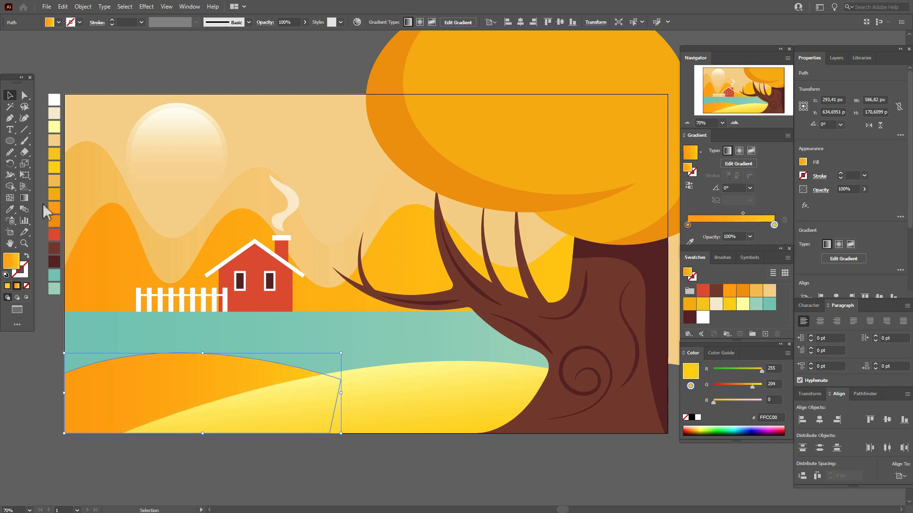
Step: Redirect the orange foreground hill's gradient with the Gradient tool to about -66°, running from orange at the ridge to yellow at the base
left_click(24, 197)
mouse_move(204, 439)
left_mouse_down()
mouse_move(163, 346)
mouse_move(173, 336)
left_mouse_up()
mouse_move(129, 301)
left_mouse_down()
mouse_move(183, 404)
mouse_move(161, 412)
left_mouse_up()
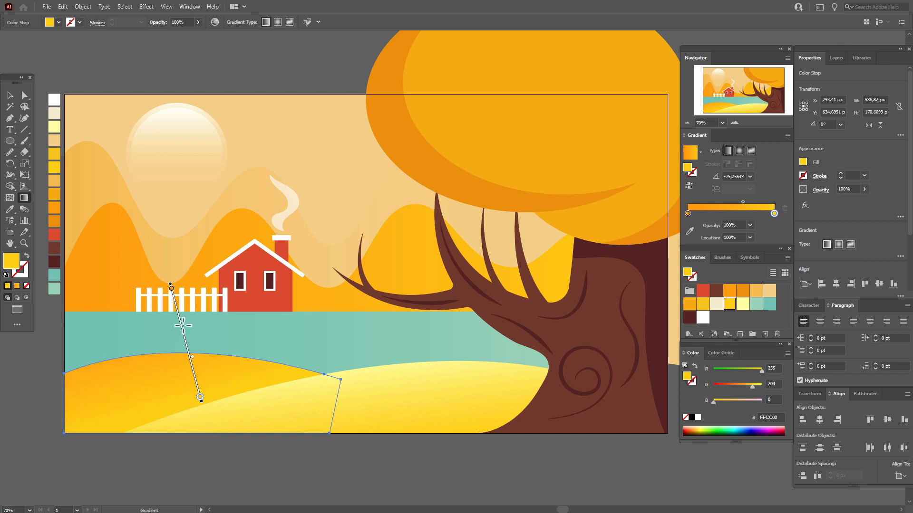
left_click_drag(183, 326, 185, 340)
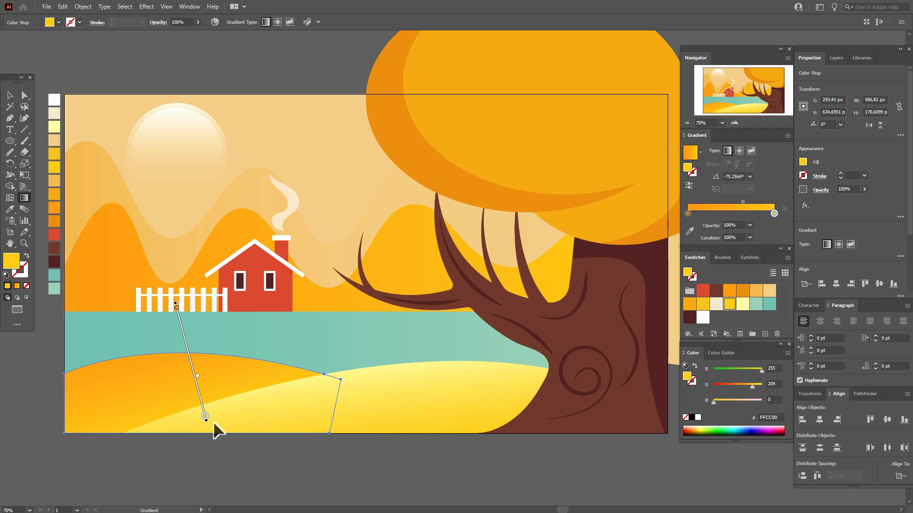
left_click_drag(214, 430, 228, 422)
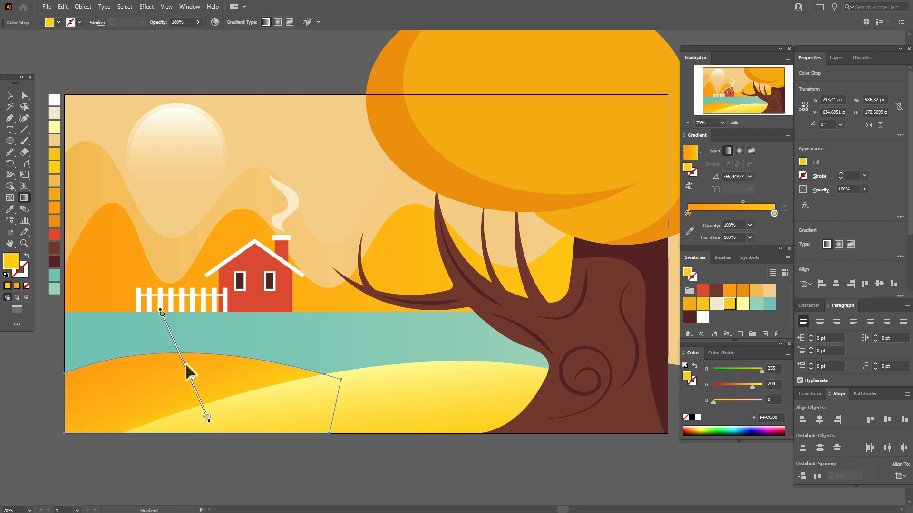
left_click_drag(187, 371, 181, 374)
left_click(13, 101)
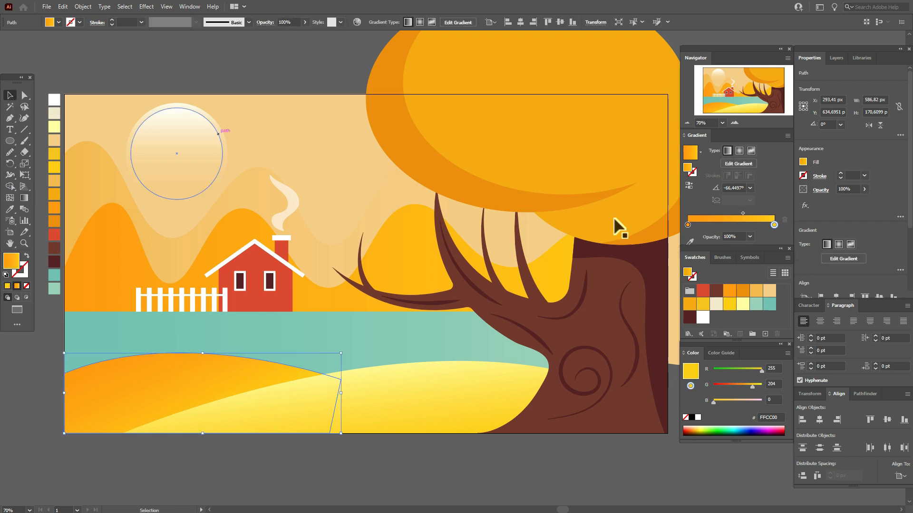
Step: Try a darker orange on the start stop of the orange foreground hill's gradient and return it to FF9900
left_click(687, 225)
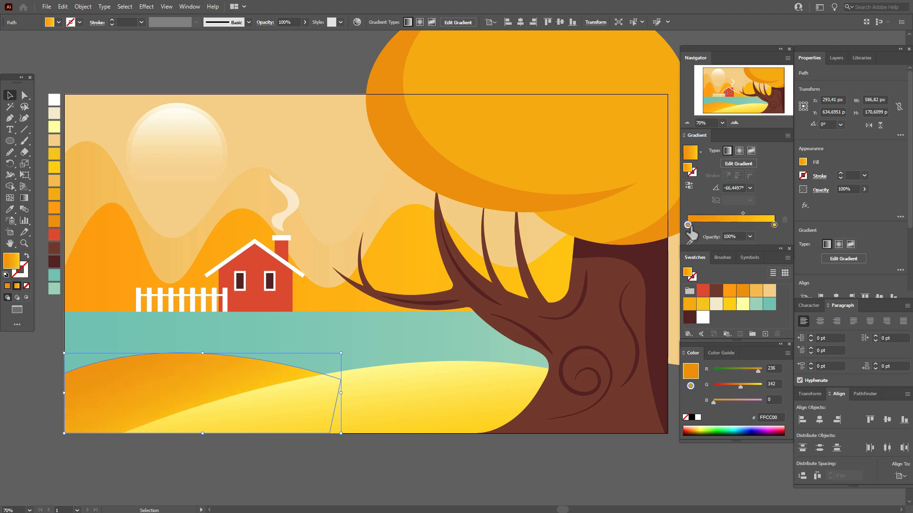
left_click_drag(729, 291, 688, 225)
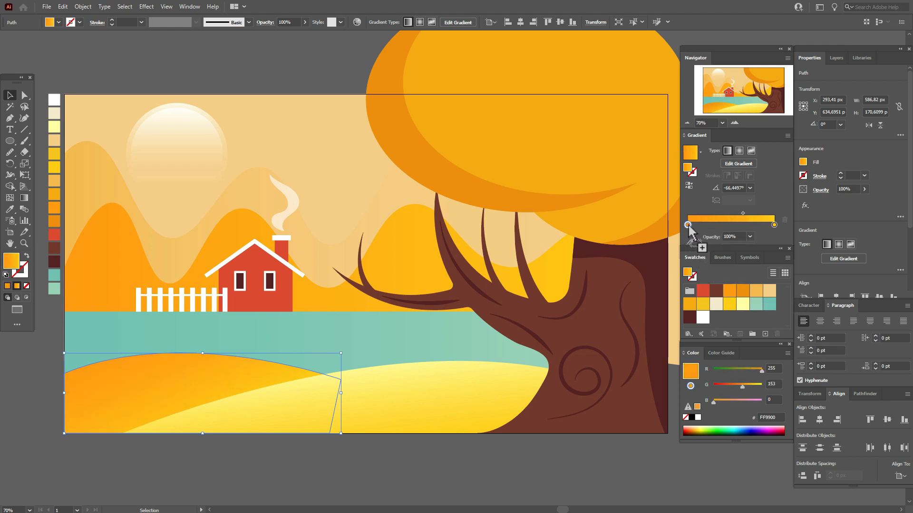
left_click(261, 89)
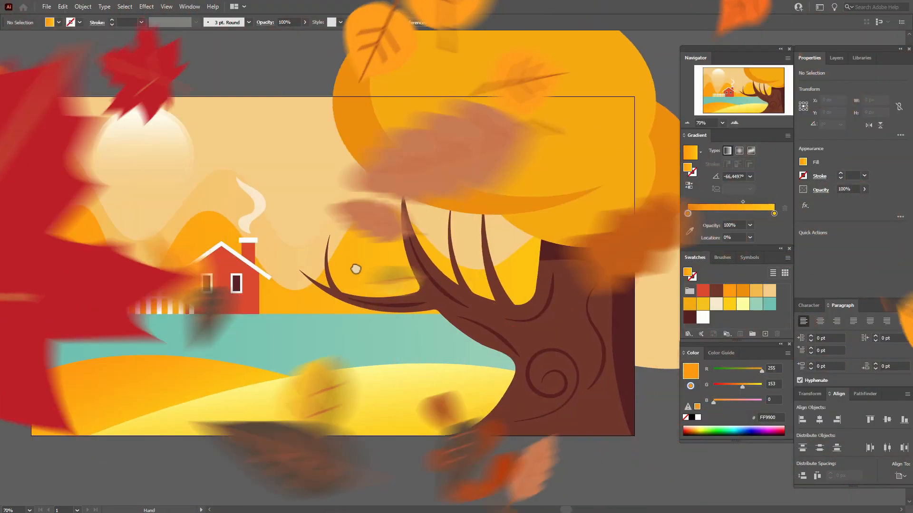
Step: Trim the part of the pale back hill that extends past the artboard's right edge with Shape Builder, using the background rectangle
left_click(12, 105)
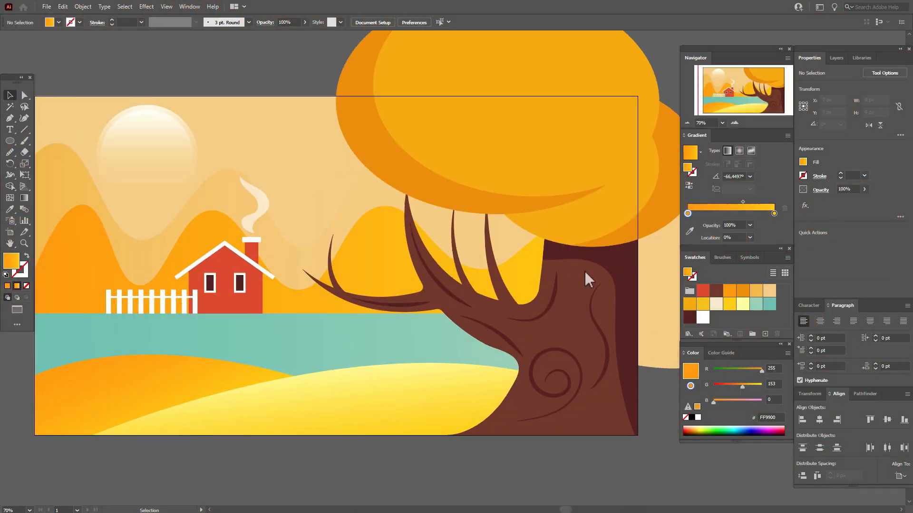
left_click(658, 298)
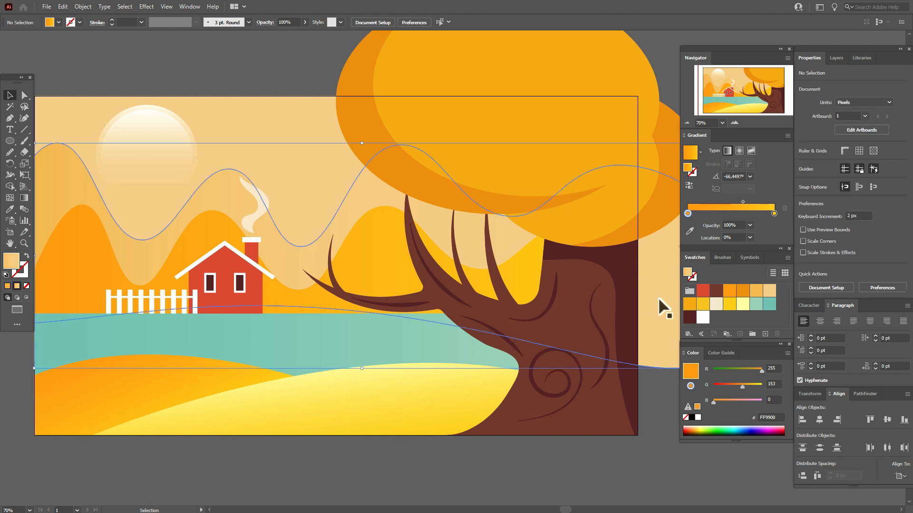
left_click(10, 243)
left_click_drag(155, 259, 33, 238)
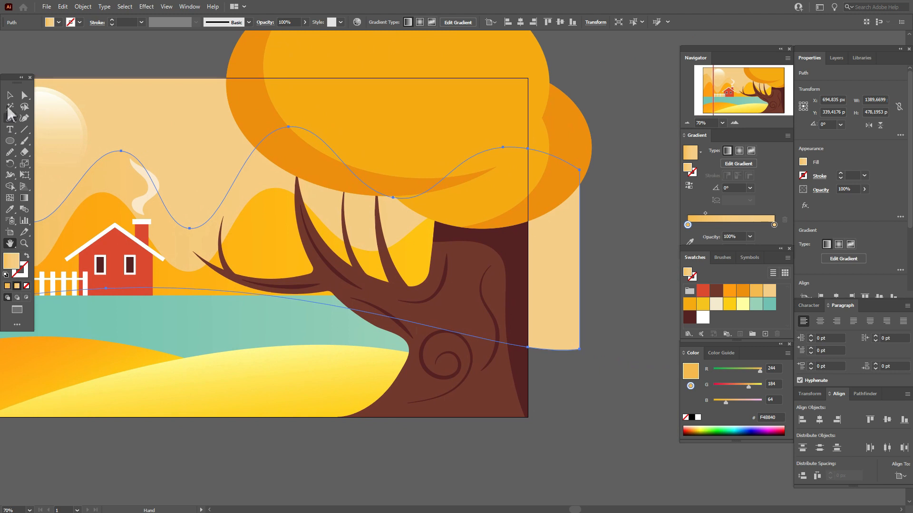
left_click(10, 96)
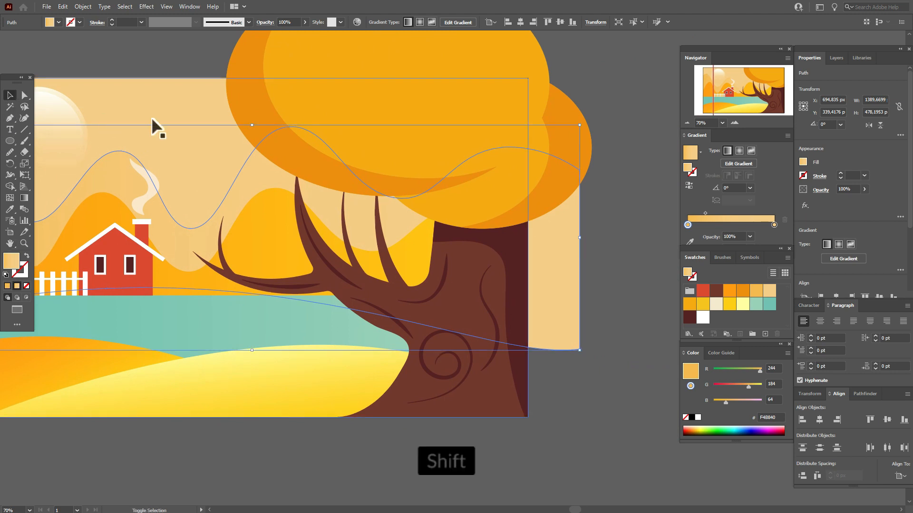
left_click(50, 204, "shift")
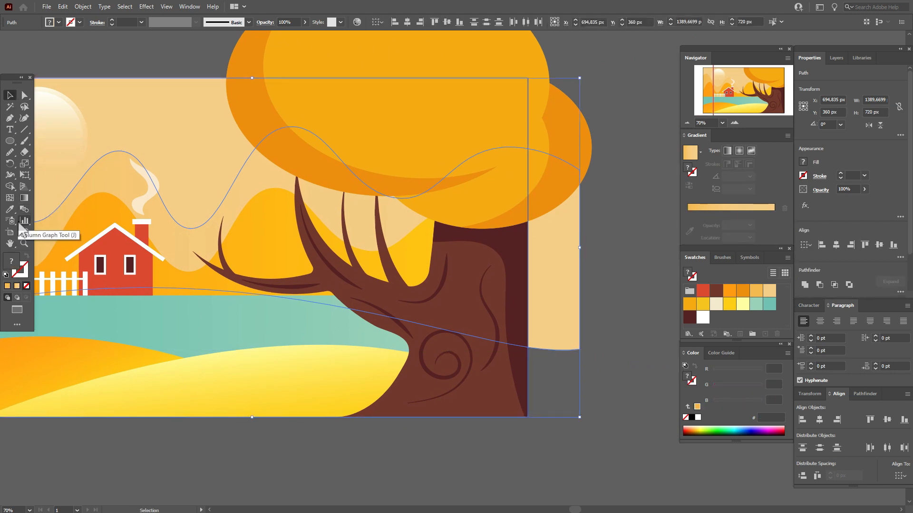
left_click(10, 186)
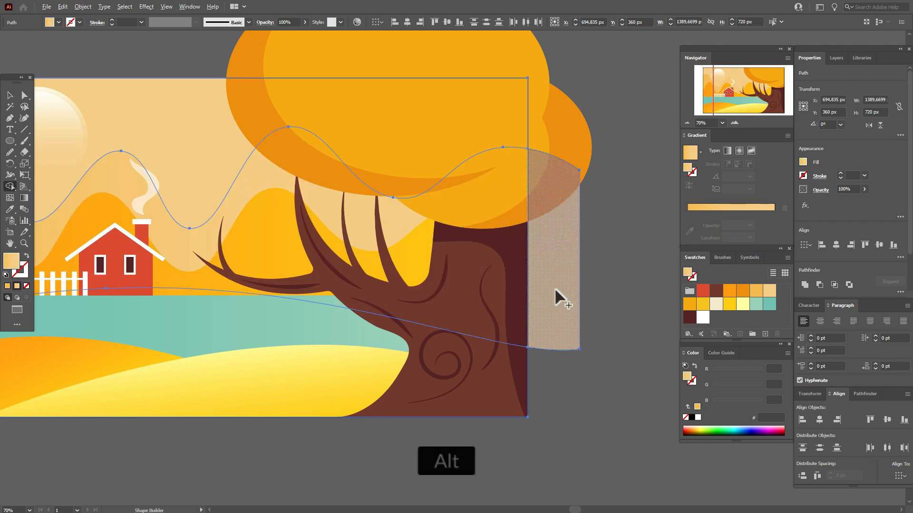
left_click(554, 287, "alt")
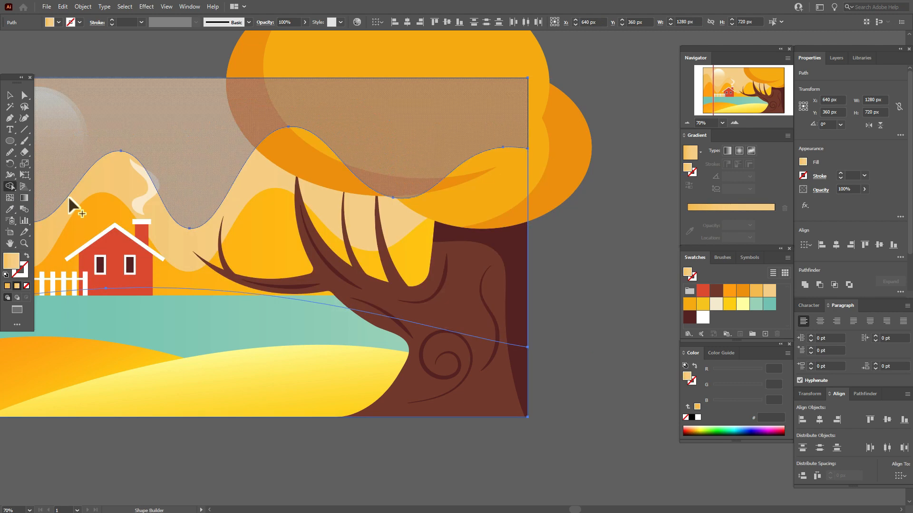
left_click(10, 96)
left_click(42, 68)
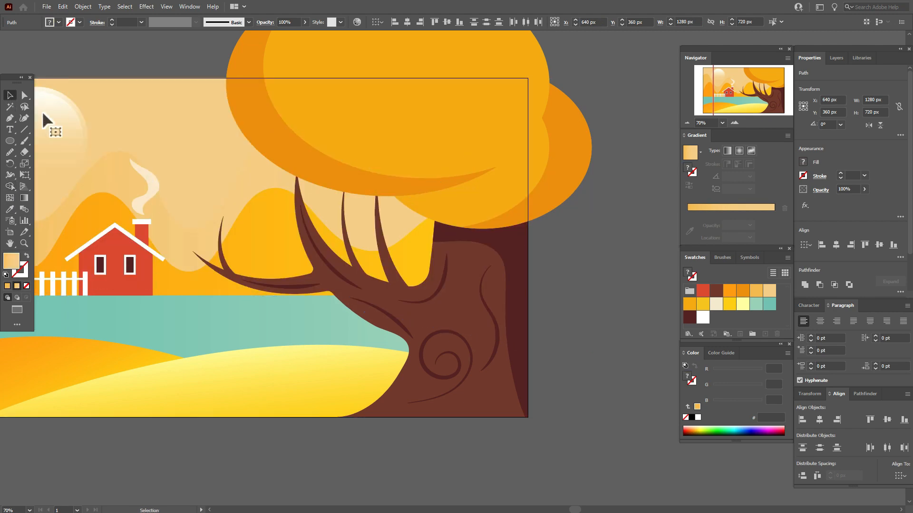
Step: Draw a thin triangular reflection with the Pen tool at the lake's left edge, about 383 px long and 53 px high
left_click(10, 243)
left_click_drag(119, 254, 251, 273)
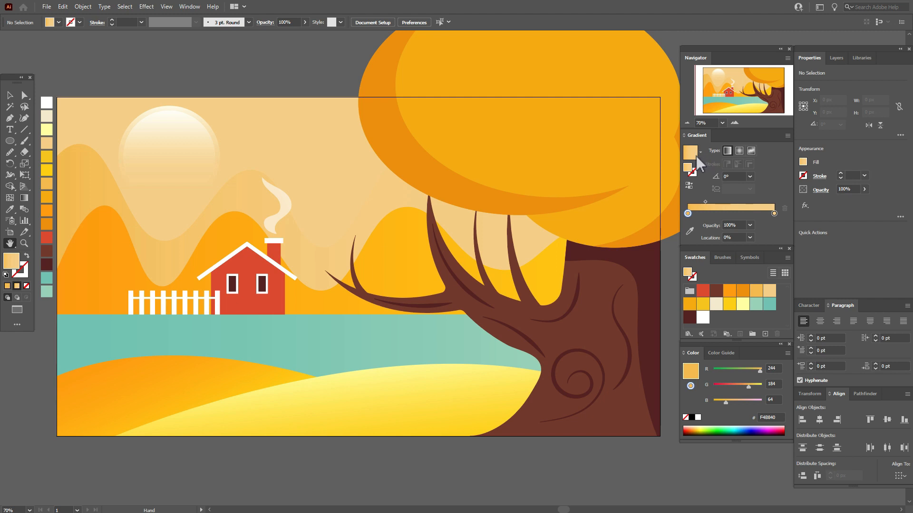
left_click(12, 119)
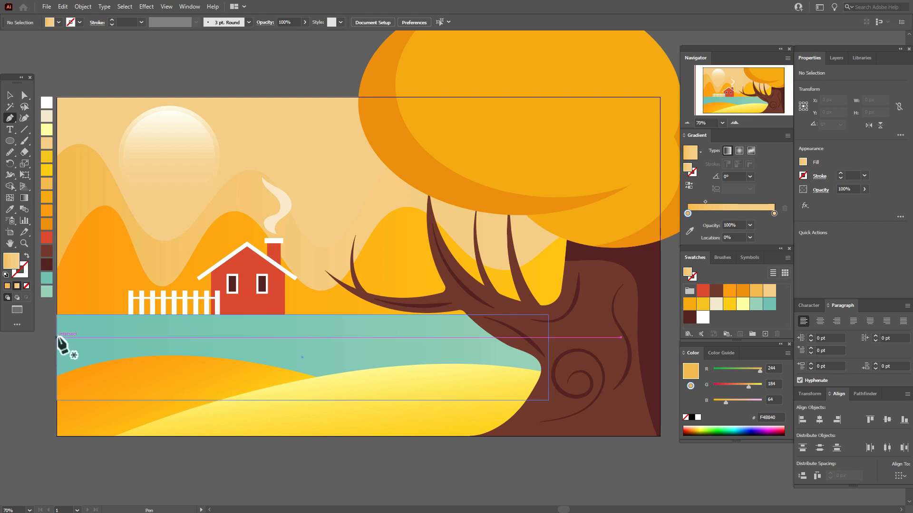
left_click(57, 338)
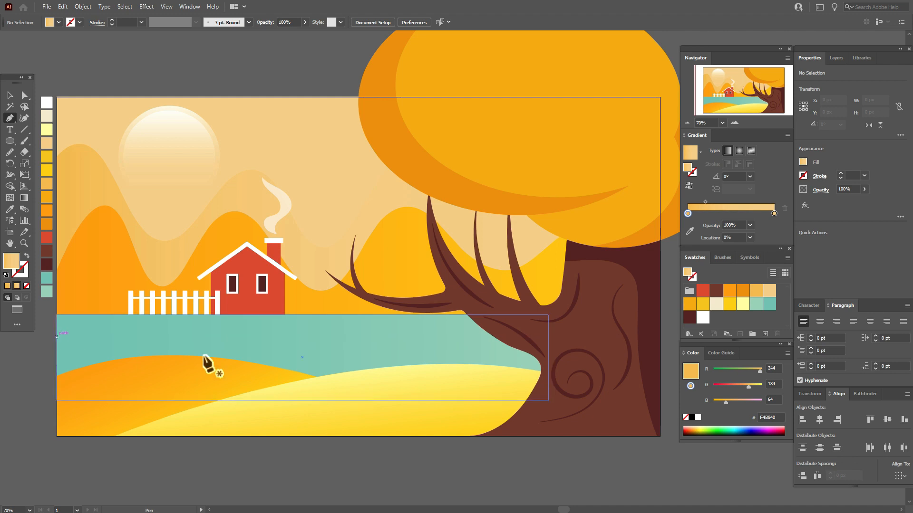
left_click(237, 343)
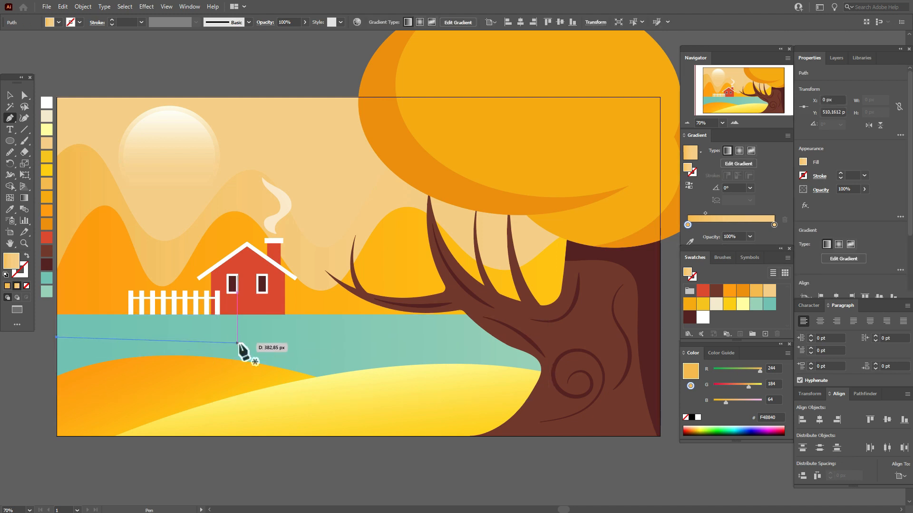
left_click(57, 362)
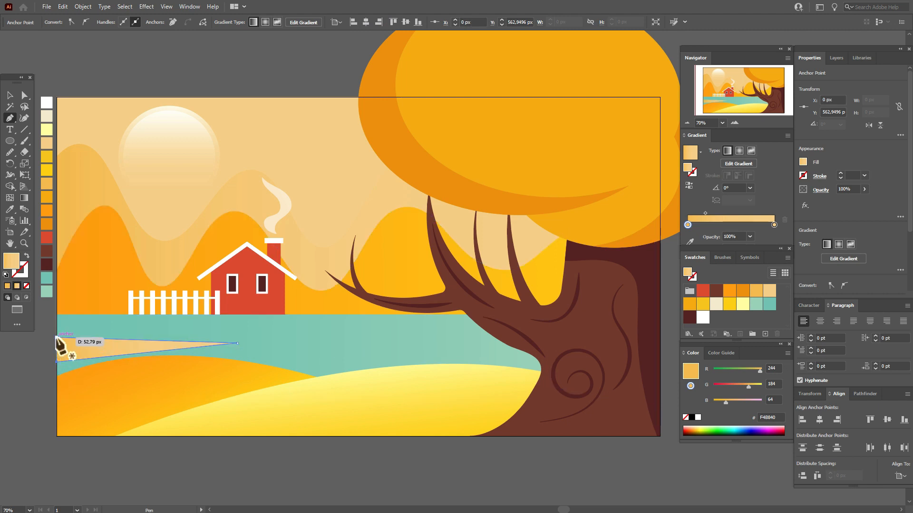
left_click(57, 338)
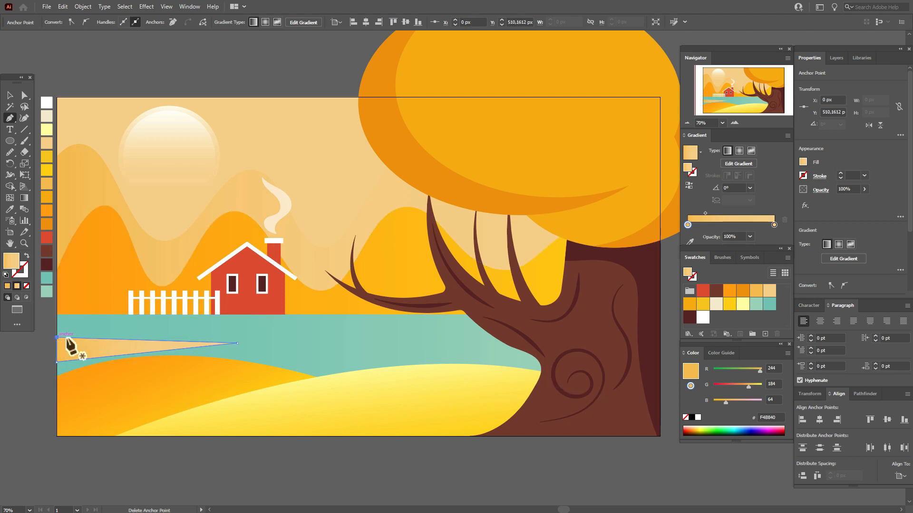
Step: Fill the left lake reflection with a linear gradient from white to light teal 9AD1B8 and set its opacity to 70%
left_click_drag(704, 327, 689, 224)
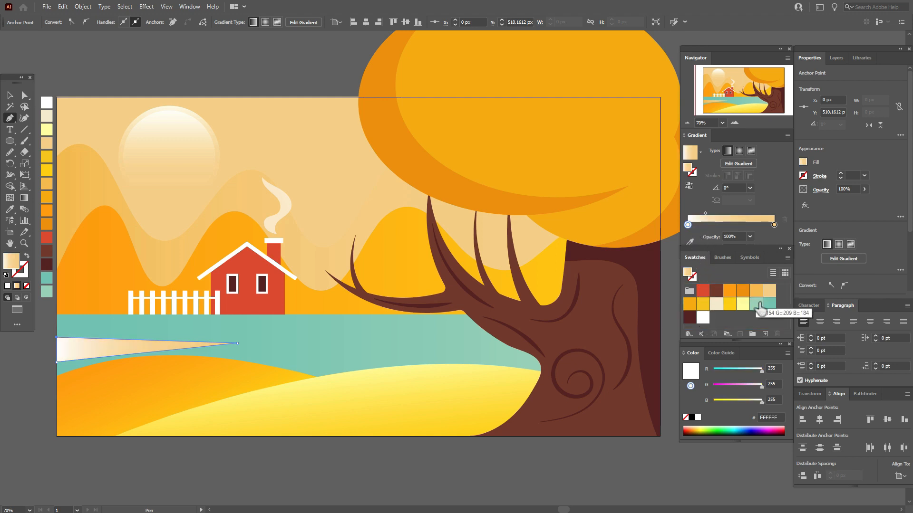
left_click_drag(755, 291, 775, 225)
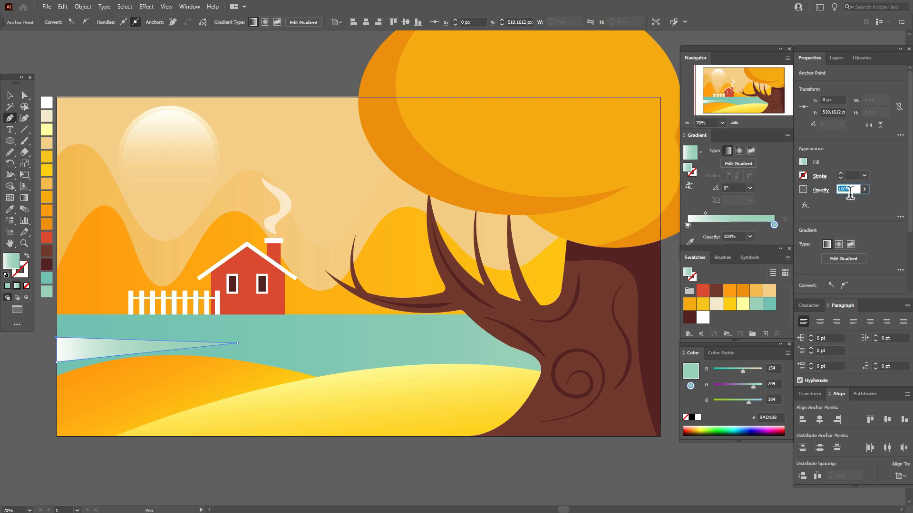
type("7")
key("BackSpace")
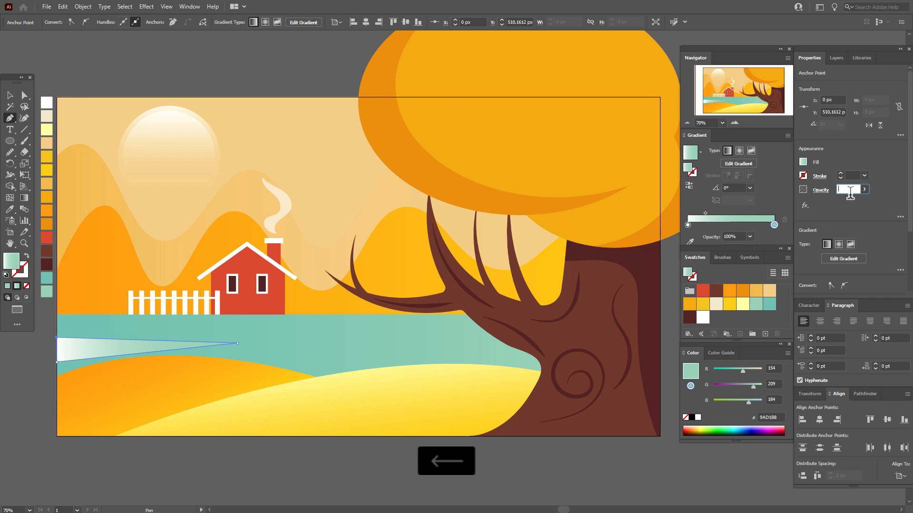
type("70")
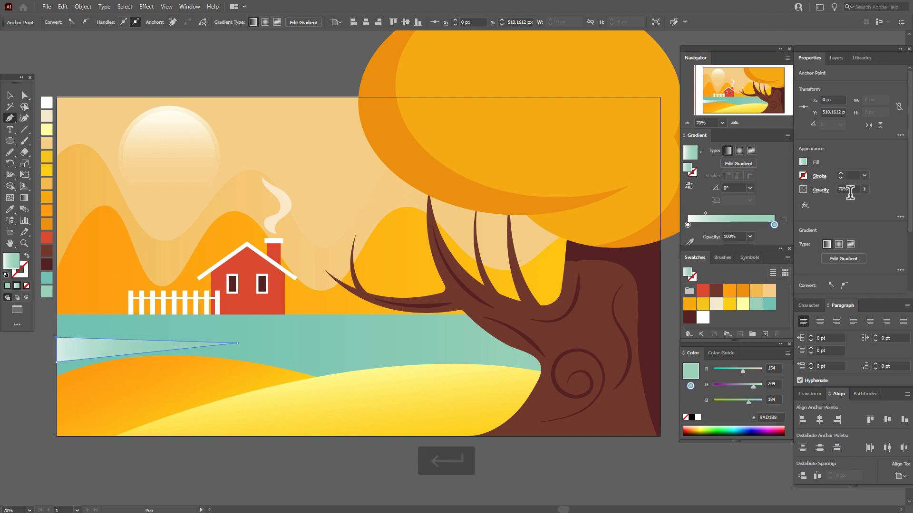
left_click(9, 96)
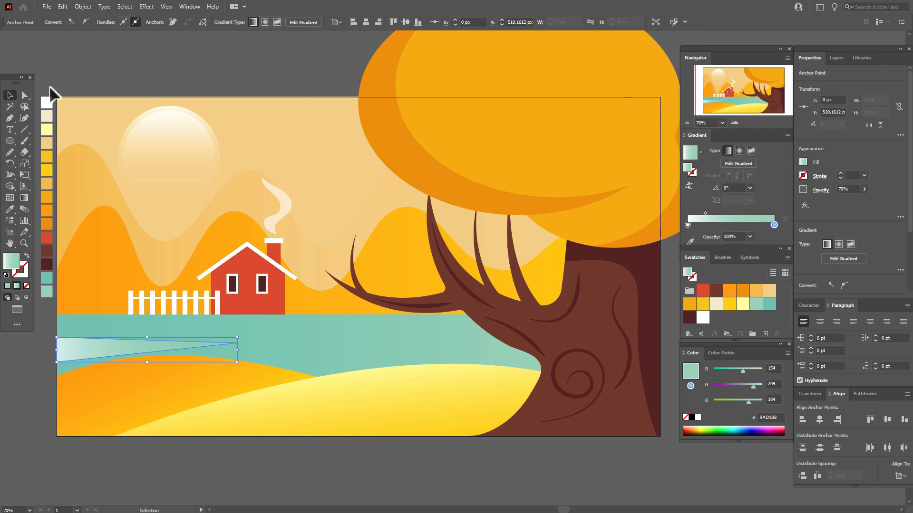
left_click(88, 86)
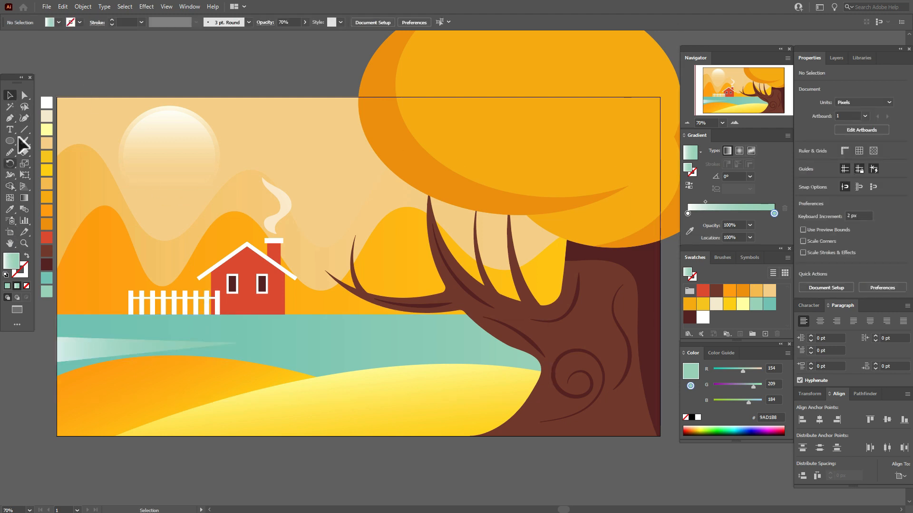
Step: Draw a second triangular reflection on the lake with the Pen tool, its upper edge running about 416 px left from the tree trunk
left_click(10, 117)
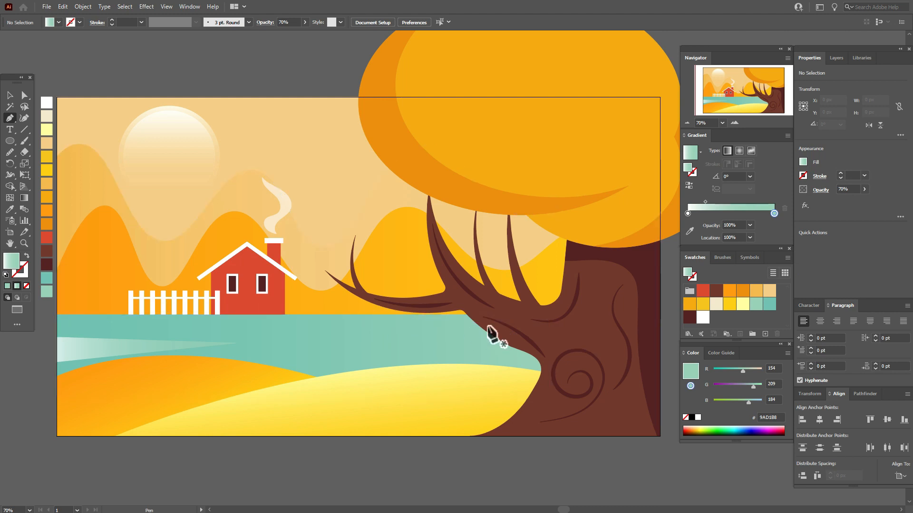
left_click(487, 326)
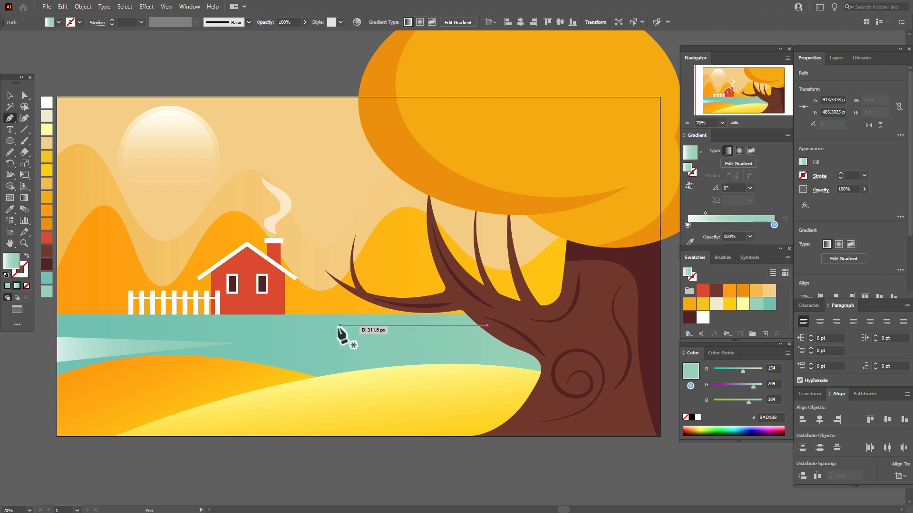
left_click(291, 330)
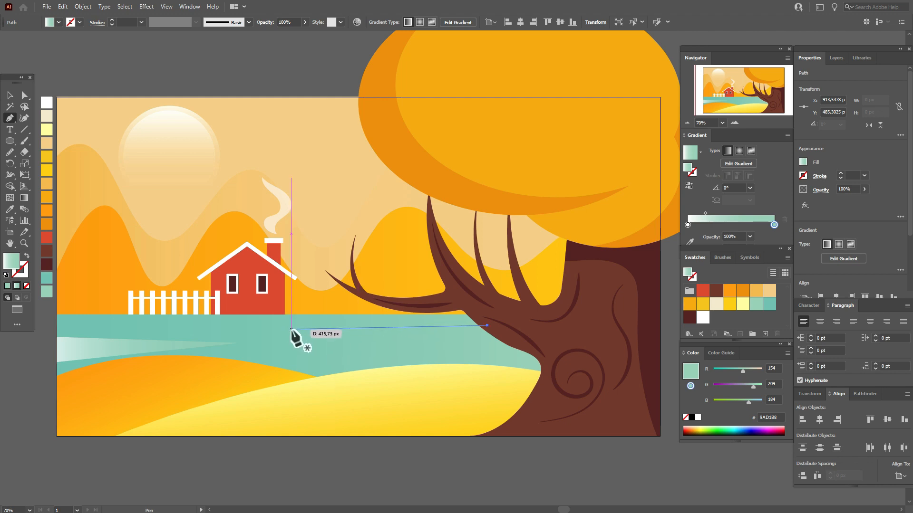
left_click(522, 347)
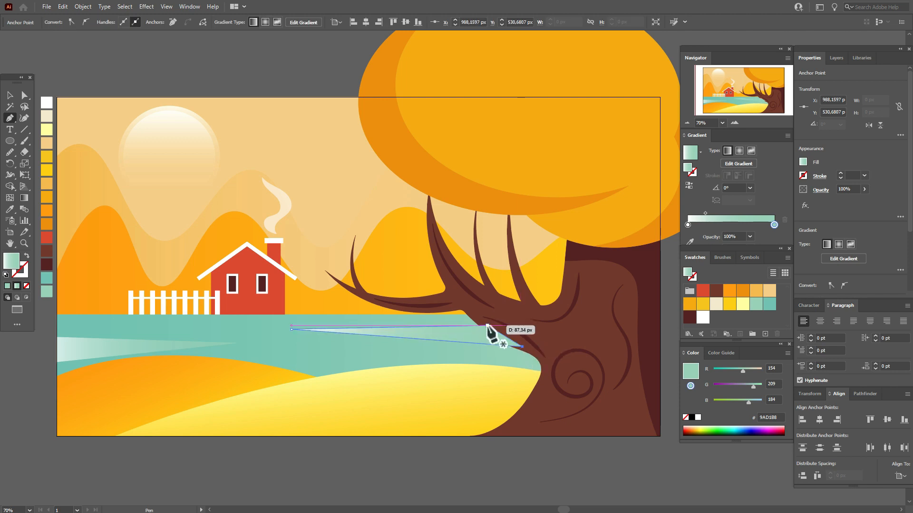
left_click(487, 326)
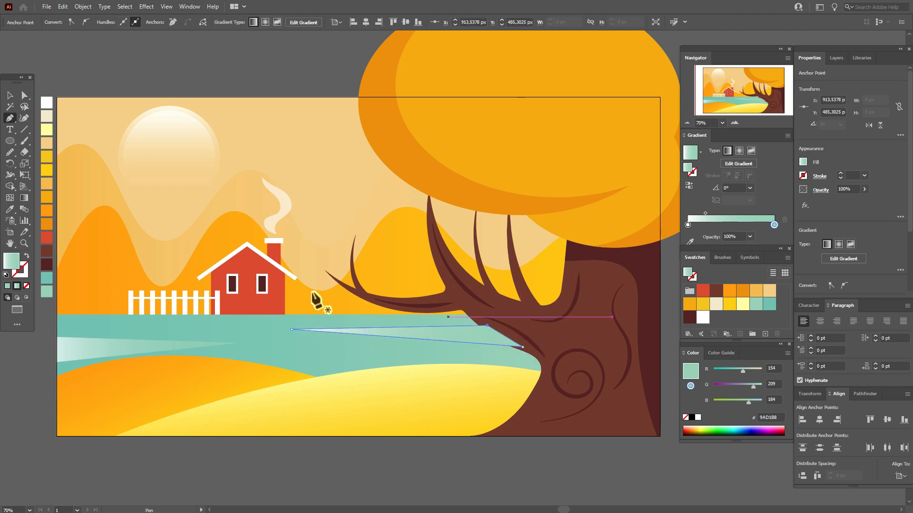
Step: Reverse the right lake reflection's gradient so white lies at the trunk, and set its opacity to 70%
left_click(10, 95)
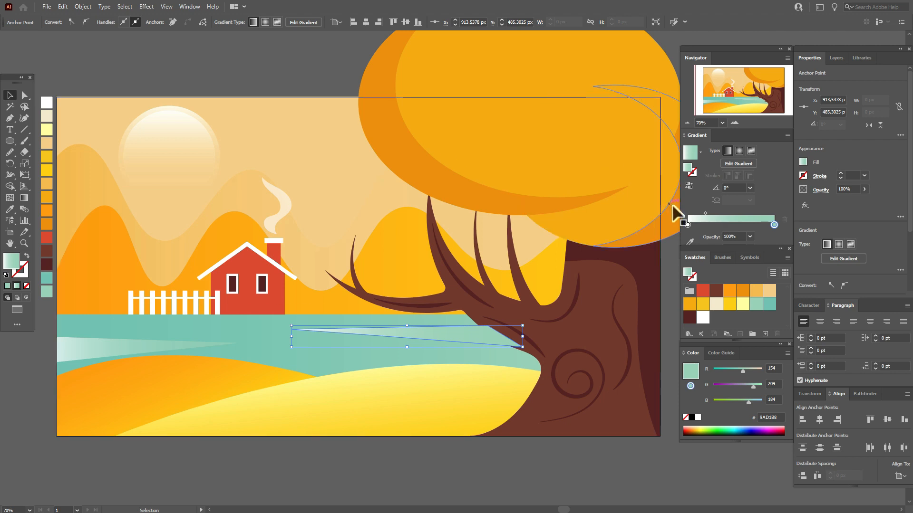
left_click(689, 185)
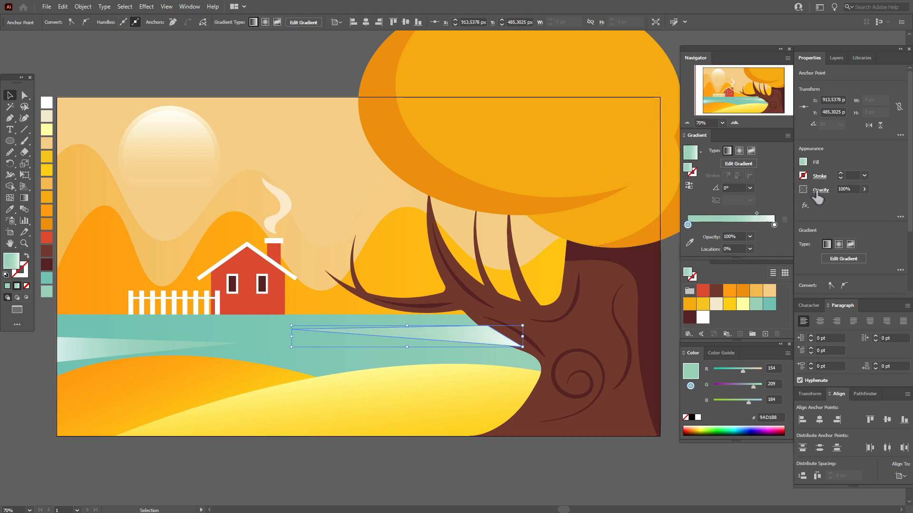
type("70")
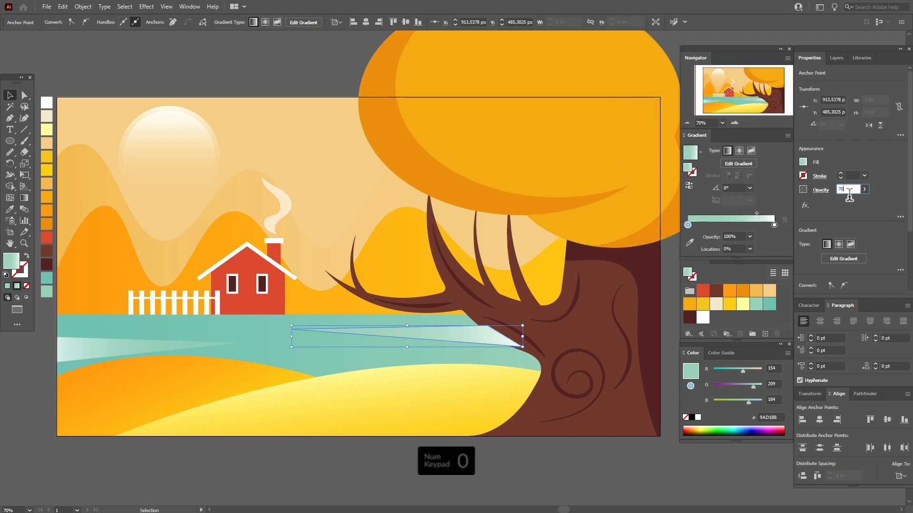
Step: Send the lake reflections, foreground hills, lake, background hills and sky to the back, behind the tree
key("Return")
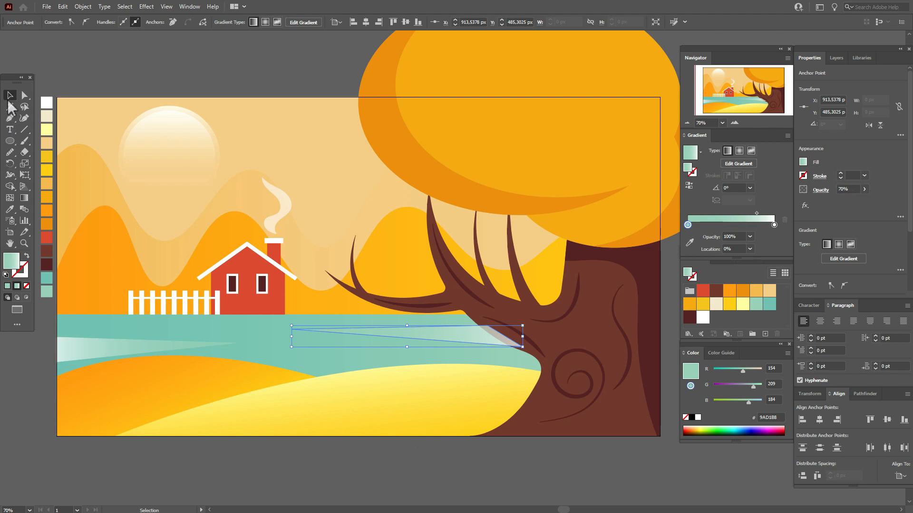
left_click(139, 68)
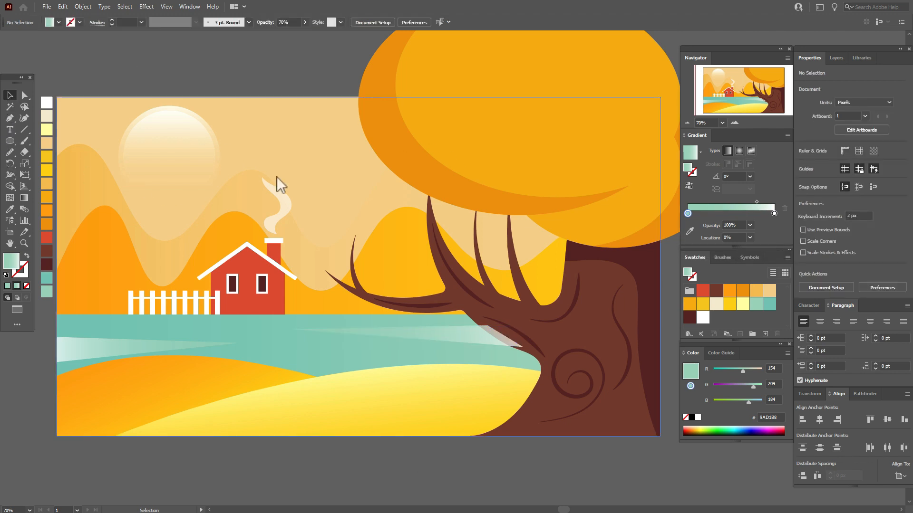
left_click(441, 337, "shift")
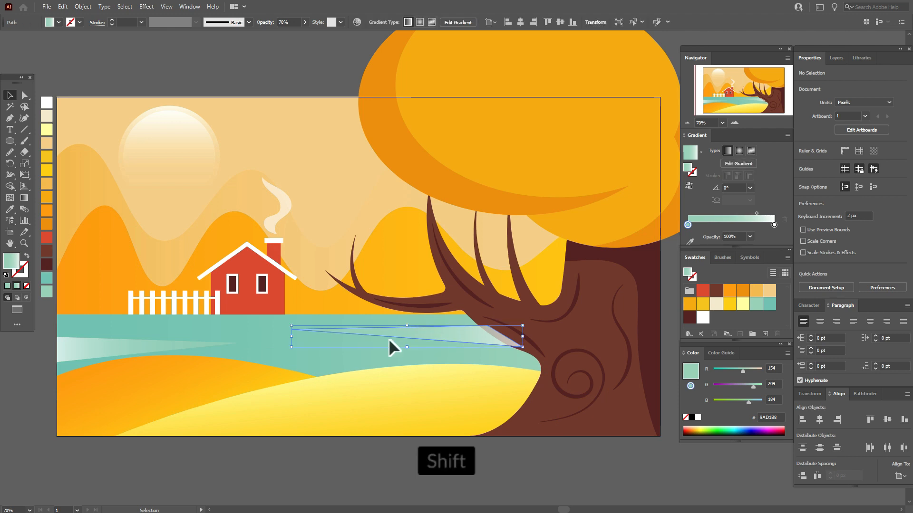
left_click(198, 343, "shift")
left_click(196, 374, "shift")
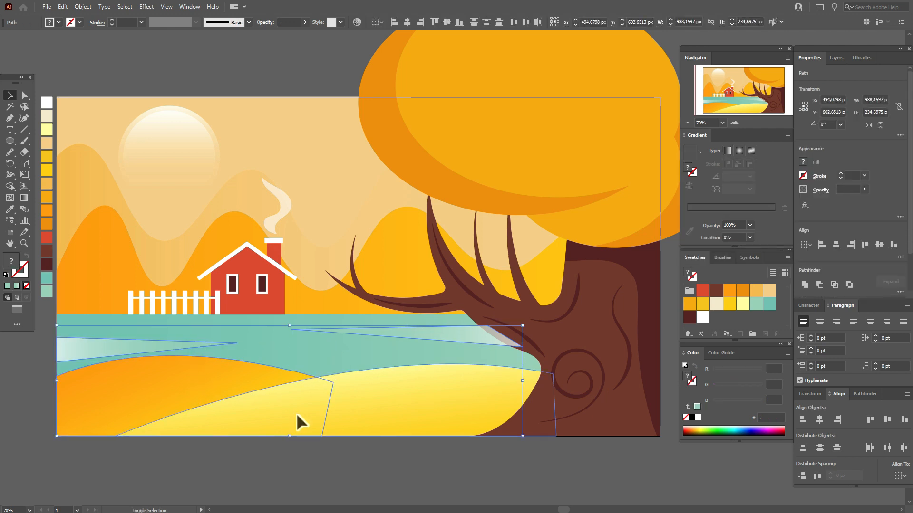
left_click(296, 412, "shift")
left_click(306, 356, "shift")
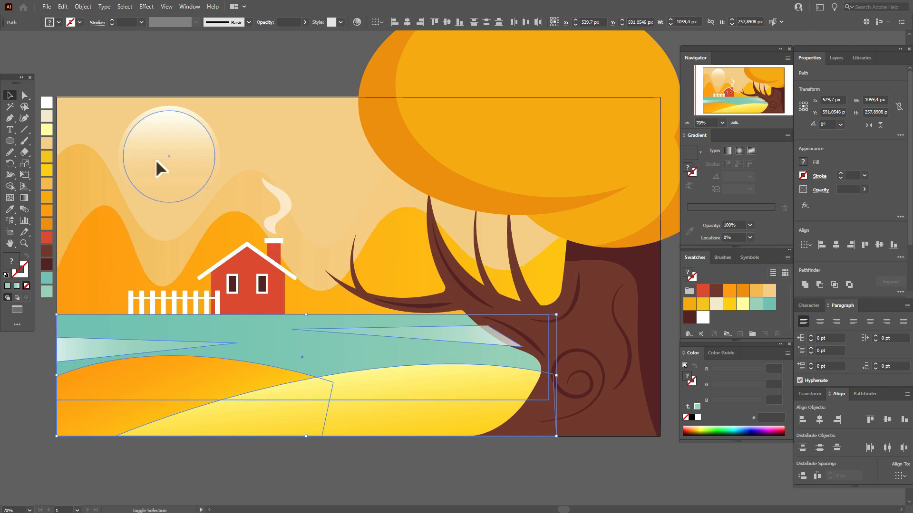
left_click(260, 150, "shift")
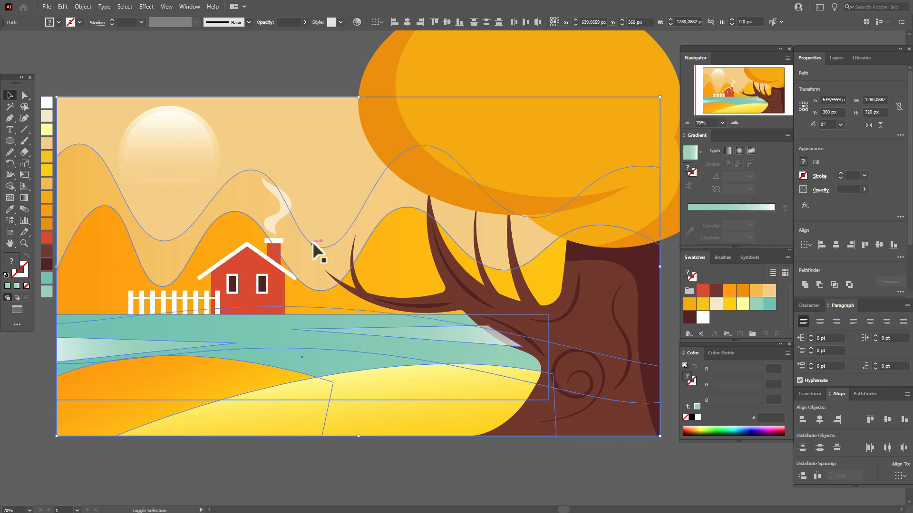
right_click(419, 261)
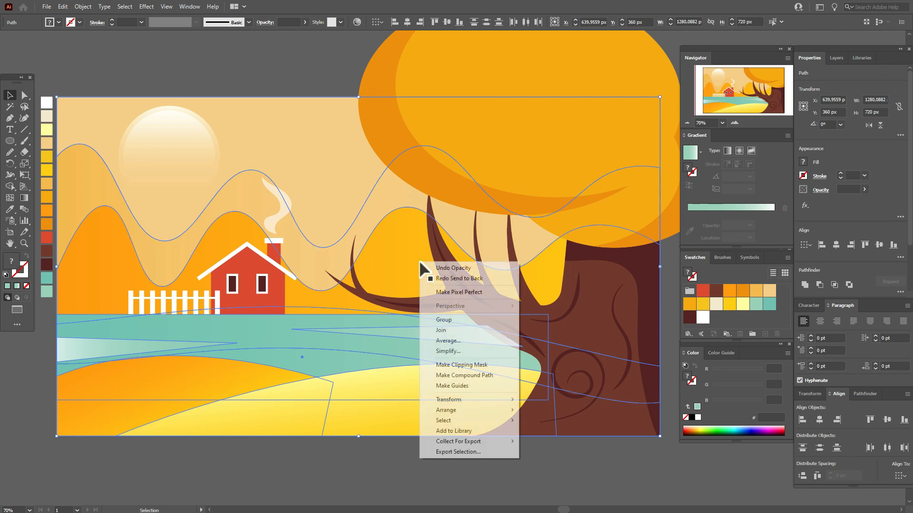
mouse_move(473, 412)
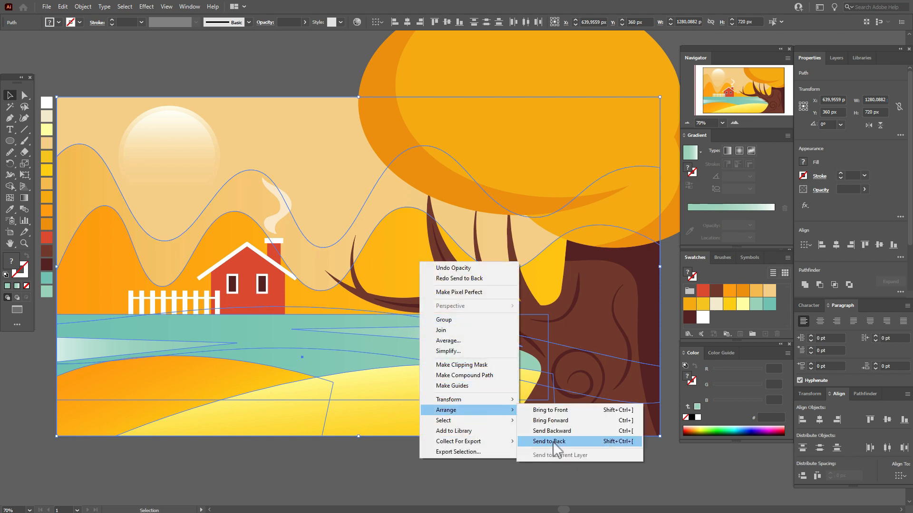
left_click(554, 442)
left_click(556, 467)
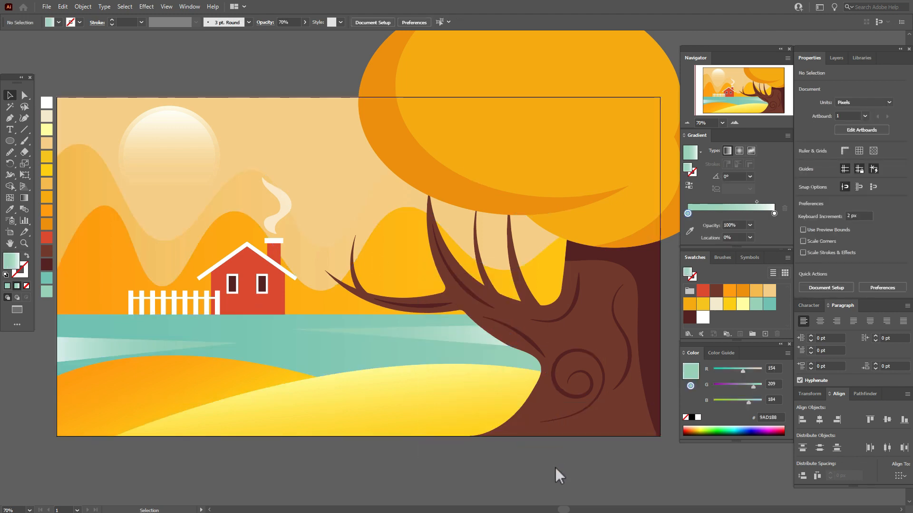
Step: Draw two overlapping white circles, each about 91 px wide, above the sun and intersect them into a leaf shape
left_click(703, 318)
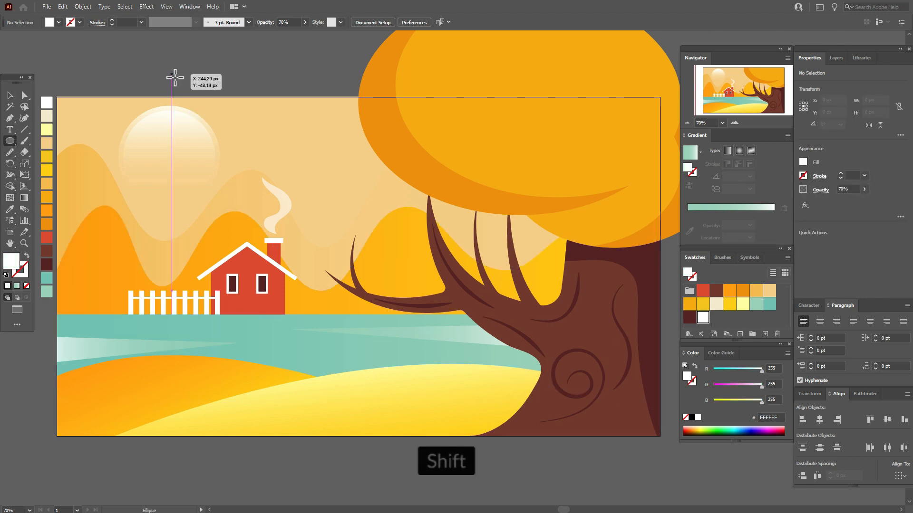
mouse_move(171, 73)
left_mouse_down()
mouse_move(215, 116)
mouse_move(218, 107)
left_mouse_up()
left_click(10, 95)
left_click(179, 102, "shift")
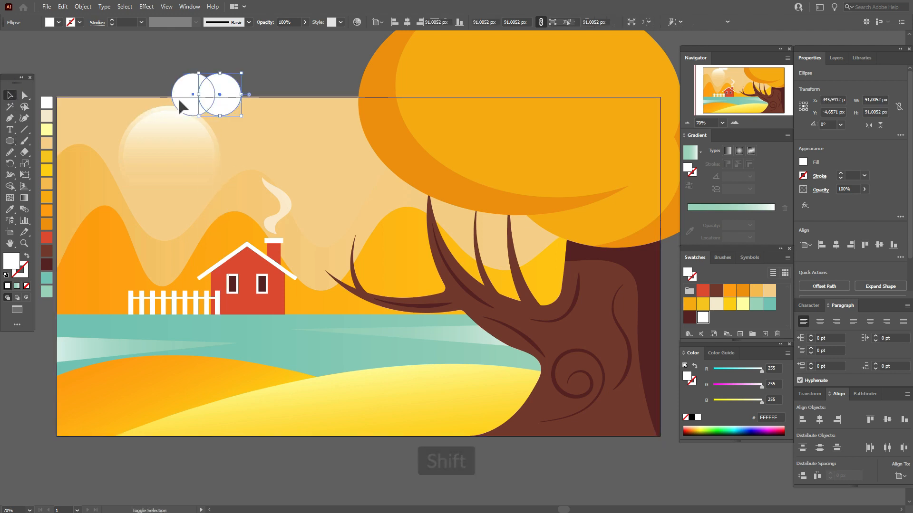
left_click(863, 394)
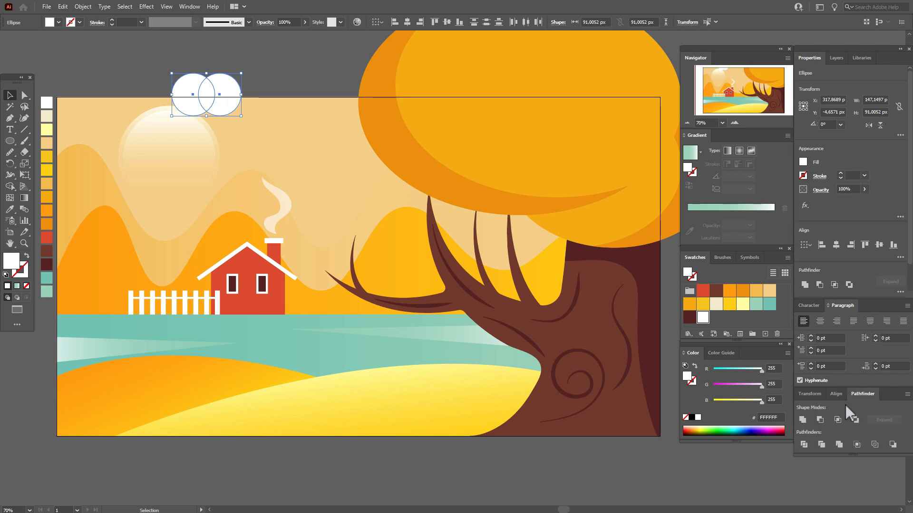
left_click(838, 419)
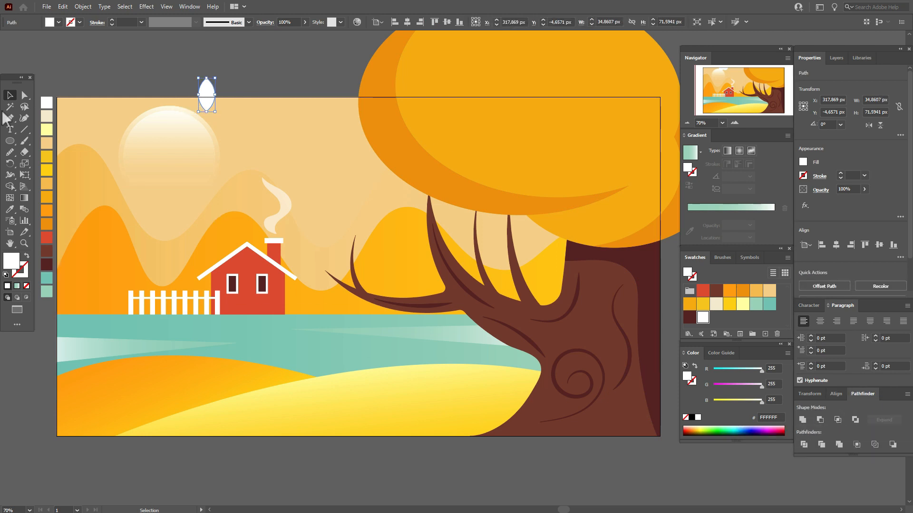
Step: Shrink the leaf, rotate it to about 305°, place it at the crown's left edge and set its blending mode to Soft Light
left_click_drag(215, 95, 373, 130)
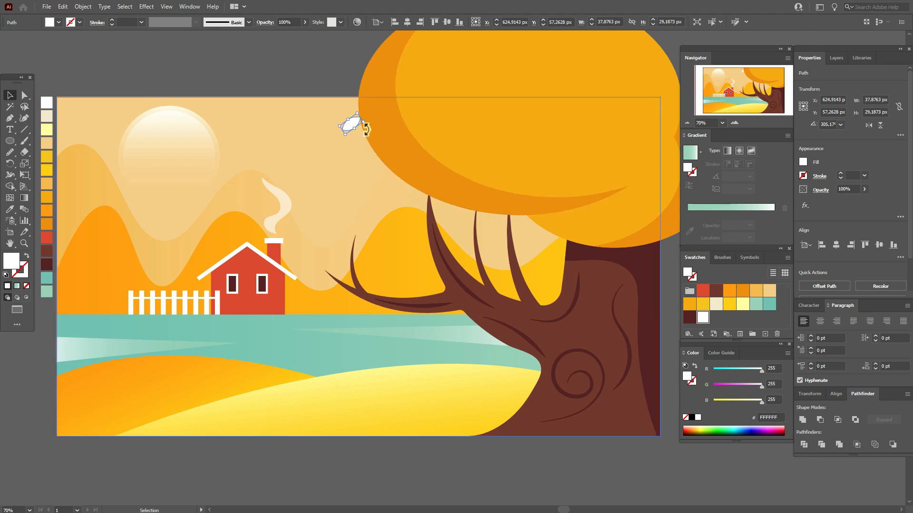
left_click(832, 191)
left_click(752, 209)
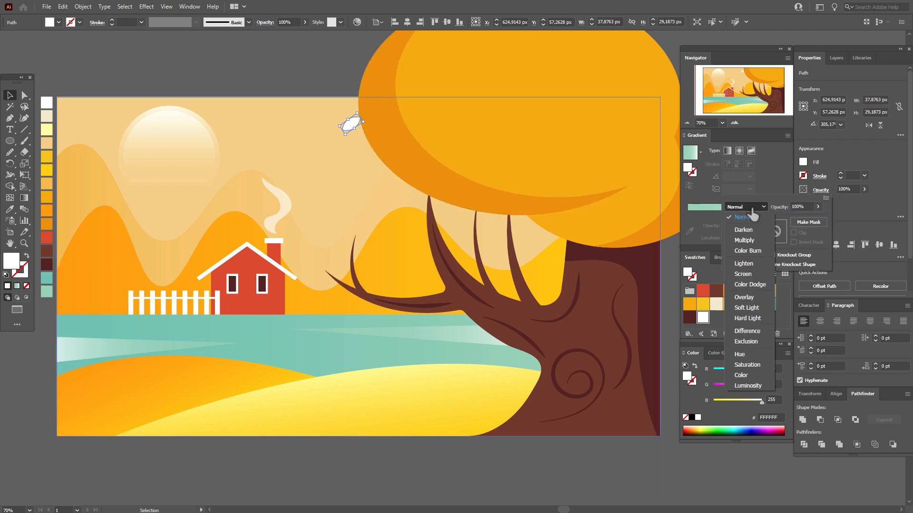
left_click(754, 307)
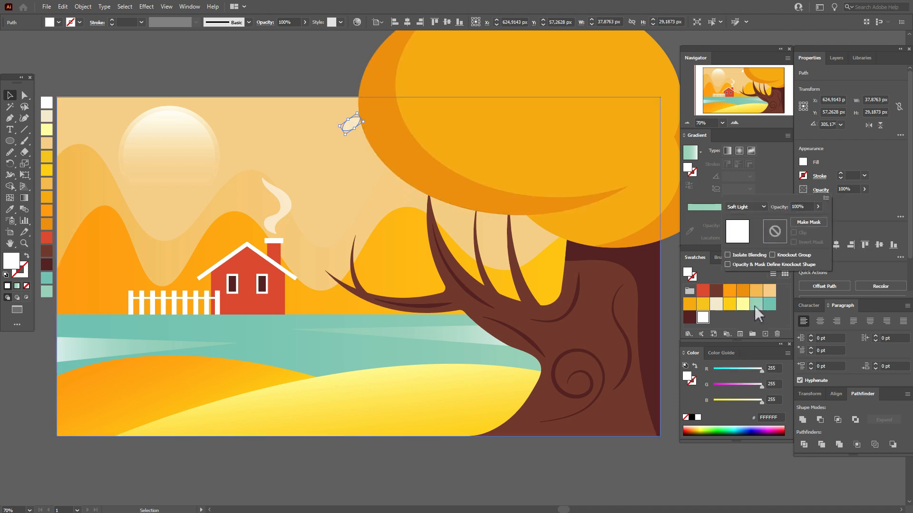
left_click(358, 131)
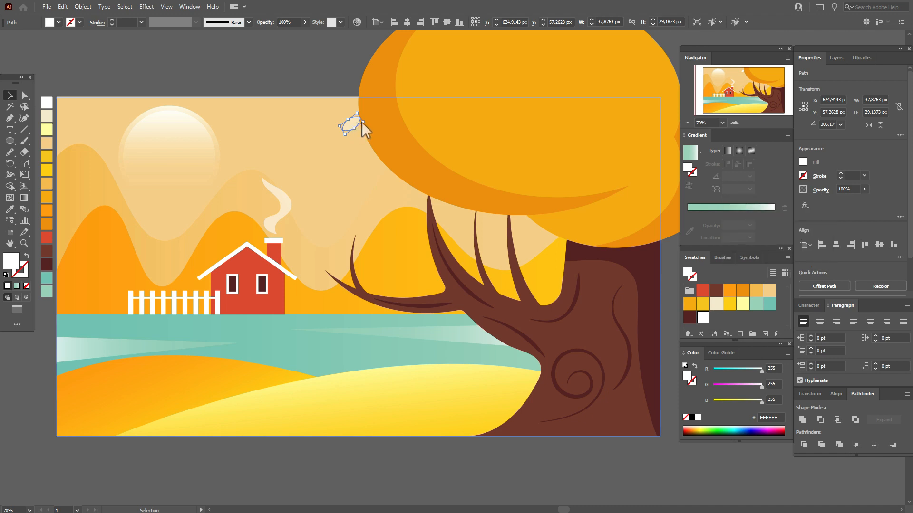
left_click(328, 93)
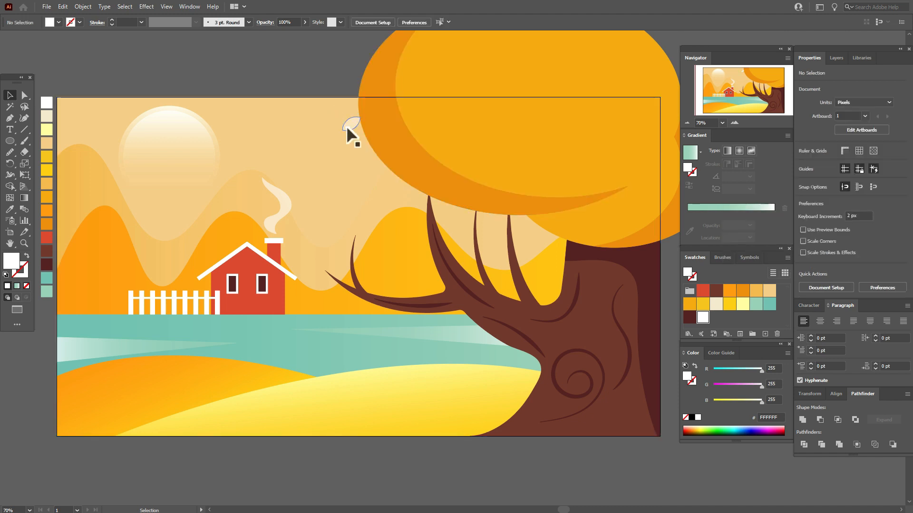
Step: Scatter copies of the leaf across the tree crown and the sky beside it
left_click_drag(346, 127, 461, 120)
key("alt")
left_click_drag(461, 120, 641, 153)
Step: Rotate, shrink and reposition several leaves on the crown, adding further copies and placing one just beneath its lower edge
left_click(466, 118)
left_click_drag(478, 117, 467, 102)
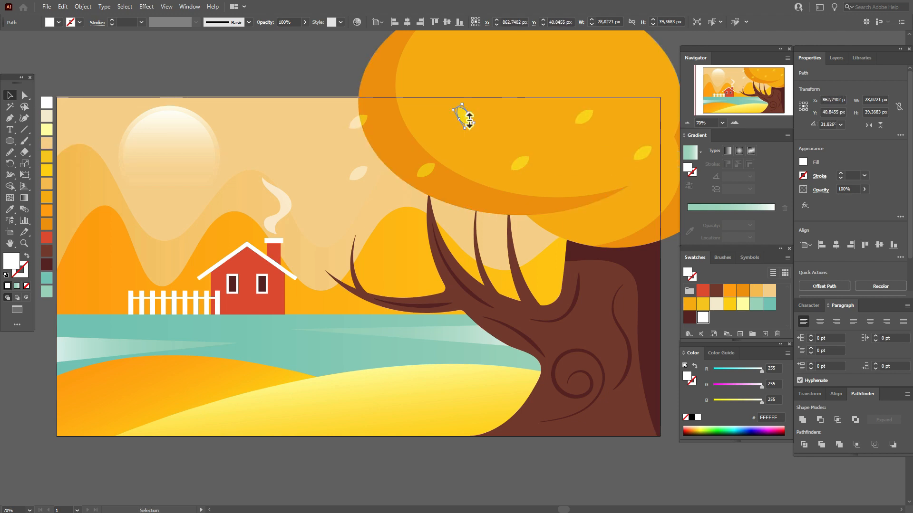
left_click(520, 161)
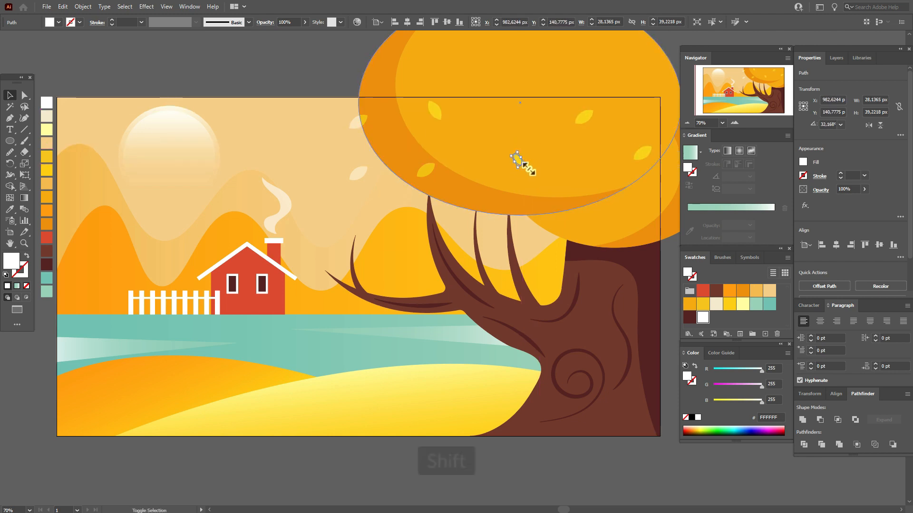
left_click_drag(518, 162, 497, 176)
left_click(582, 117)
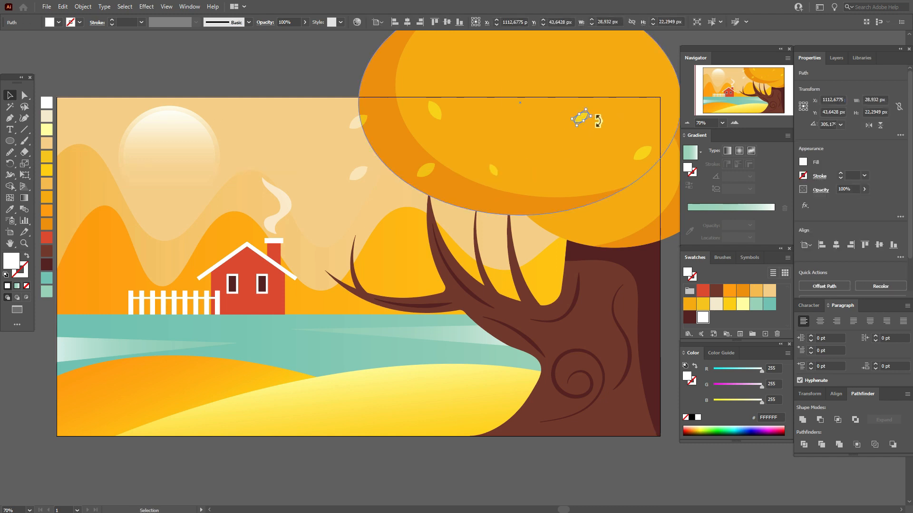
left_click_drag(581, 116, 464, 210)
left_click(168, 51)
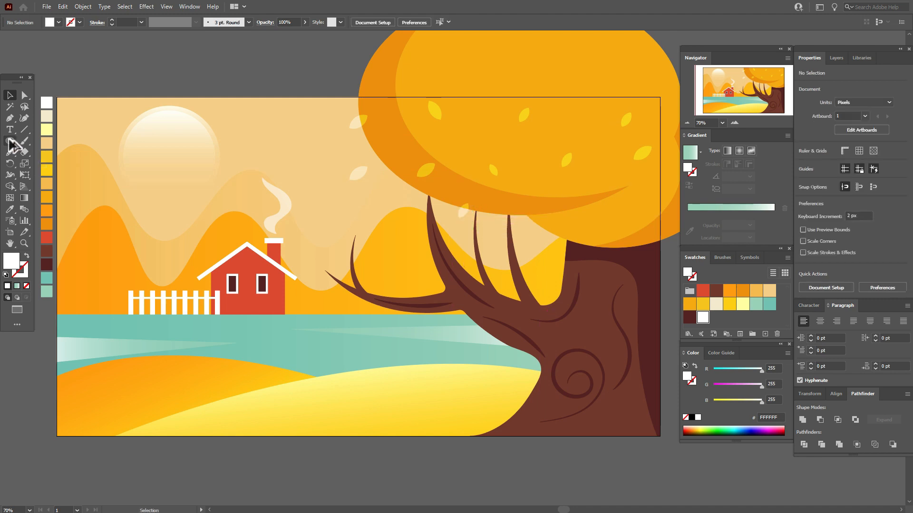
Step: Draw small white circles of varied size between the leaves across the tree crown with the Ellipse tool
left_click(9, 141)
left_click_drag(418, 119, 423, 124)
left_click_drag(455, 143, 458, 147)
left_click_drag(498, 111, 504, 116)
left_click_drag(530, 170, 535, 177)
left_click_drag(592, 112, 596, 116)
left_click_drag(620, 172, 624, 177)
left_click_drag(574, 224, 579, 230)
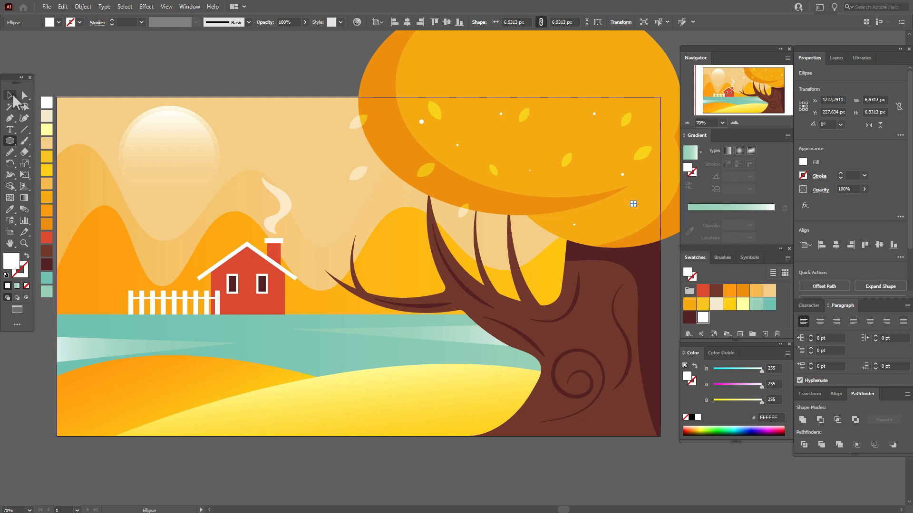
Step: Set the opacity of all the white circles on the crown to 65%
left_click(13, 96)
left_click(454, 146)
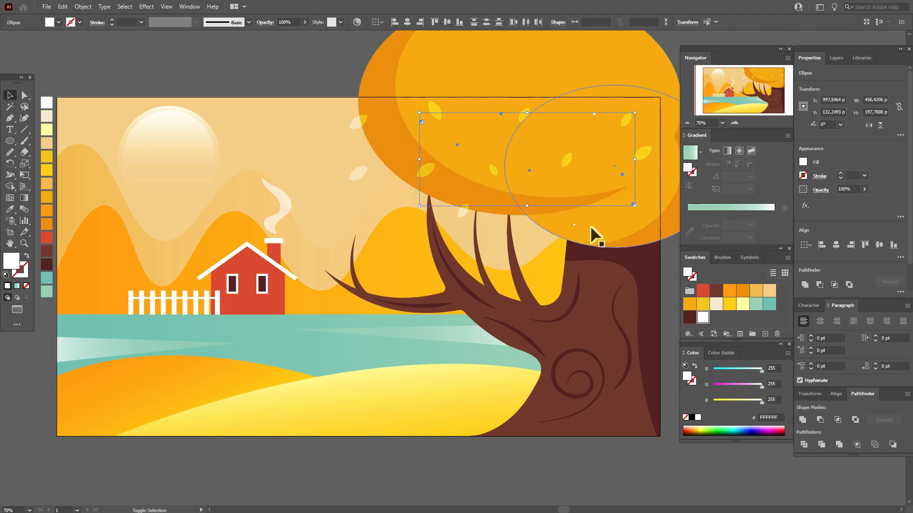
left_click(574, 225, "shift")
left_click(594, 114, "shift")
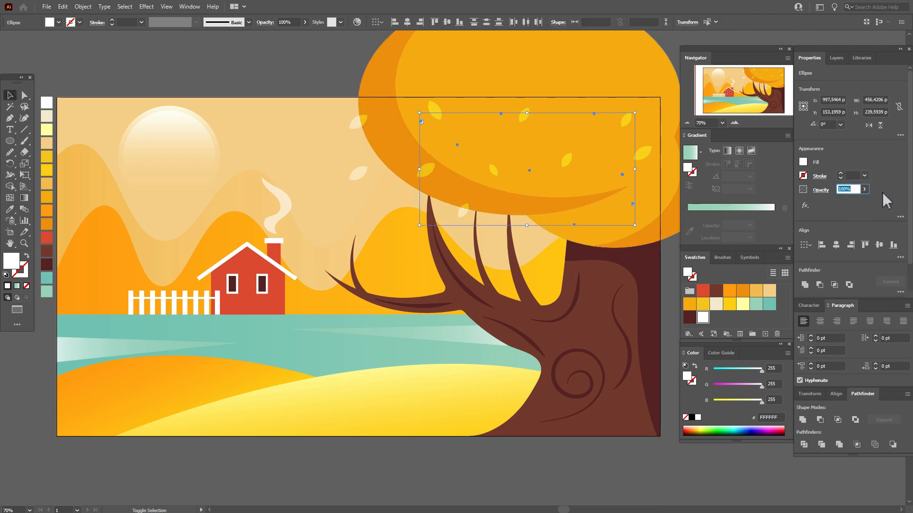
type("65")
key("Return")
left_click(206, 81)
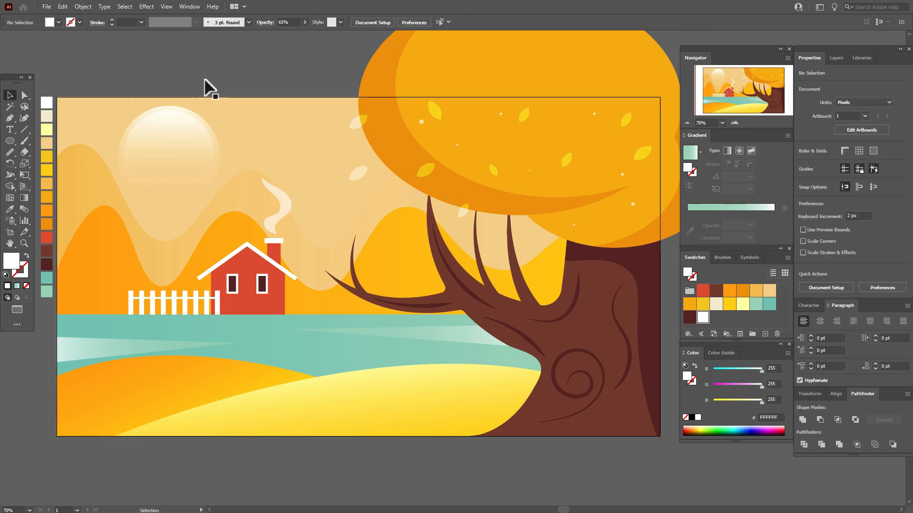
Step: Set selected crown leaves and the leaf in the sky beside the crown to 70% opacity, and nudge the sky leaf slightly left
left_click(440, 114)
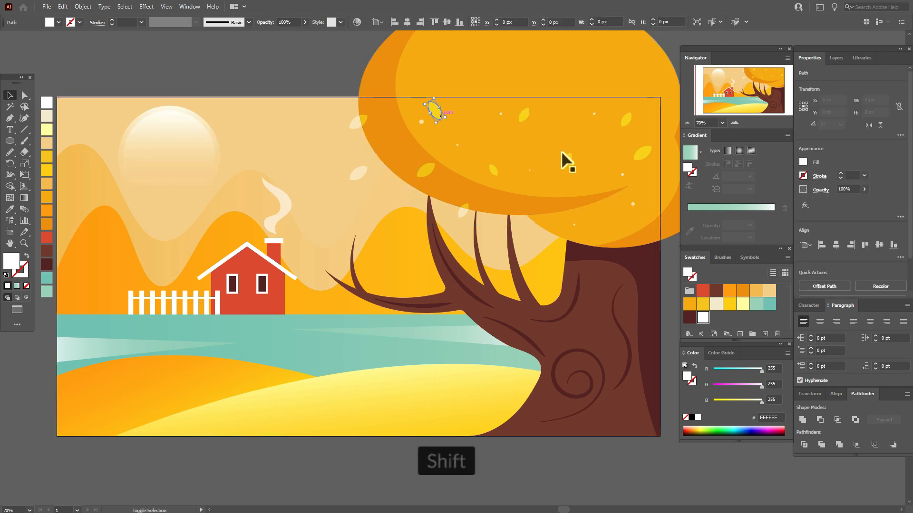
left_click(566, 160, "shift")
left_click(845, 191)
key("Return")
left_click(357, 174)
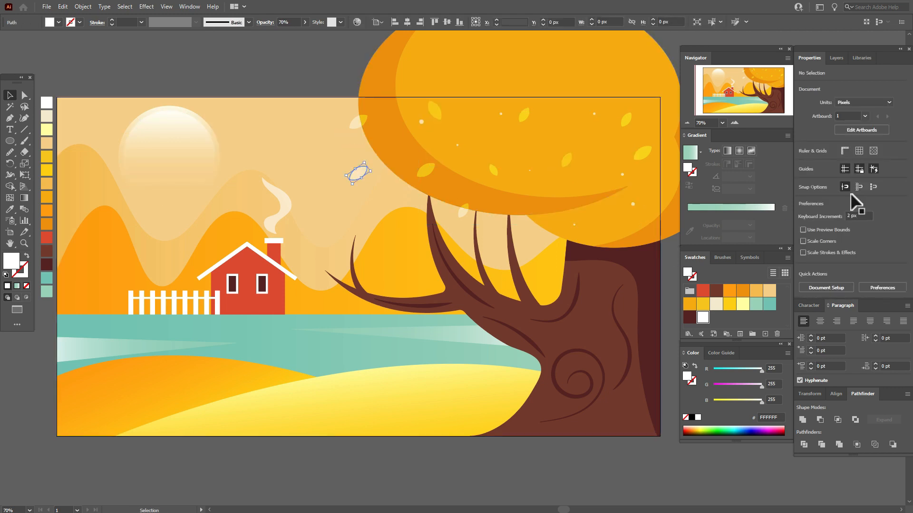
left_click(845, 190)
type("70")
key("Return")
left_click(220, 85)
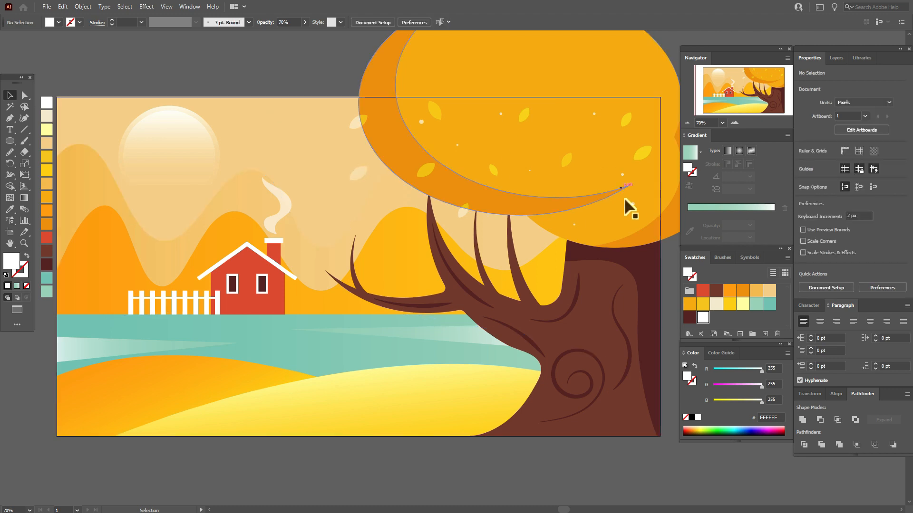
left_click_drag(356, 174, 353, 176)
Step: Add tiny white circles, about 3 px wide, in the sky beside and below the tree crown
key("l")
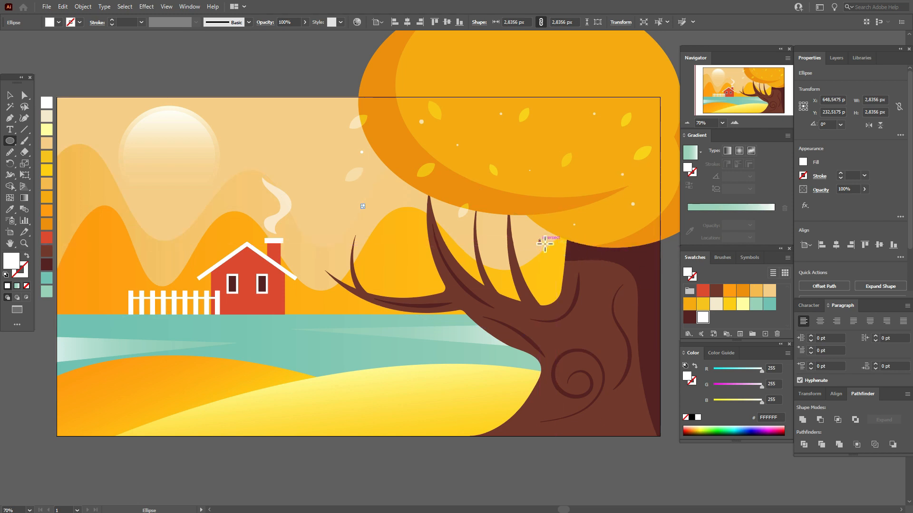
left_click(540, 240)
left_click(10, 95)
left_click_drag(541, 241, 551, 254)
key("ctrl+shift+a")
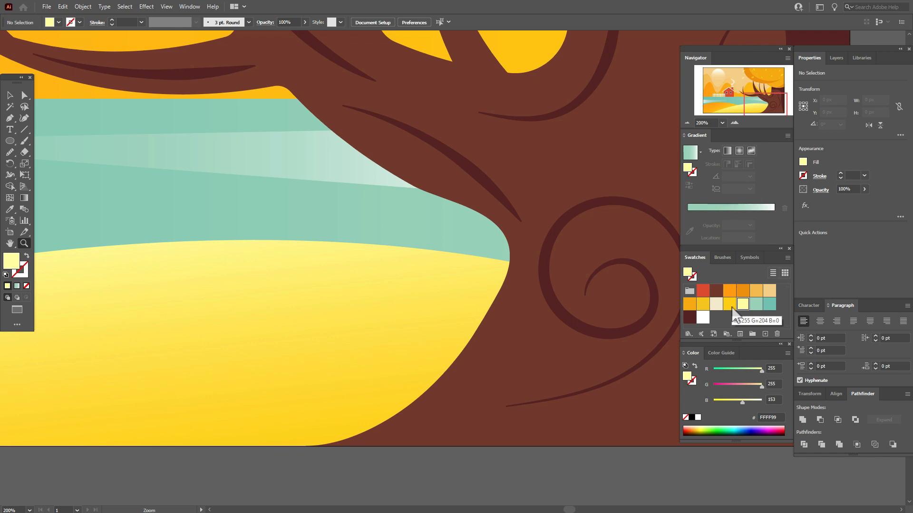
Step: Draw a scatter of small yellow FFCC00 circles of varied size along the front hill's upper edge near the trunk
left_click(732, 308)
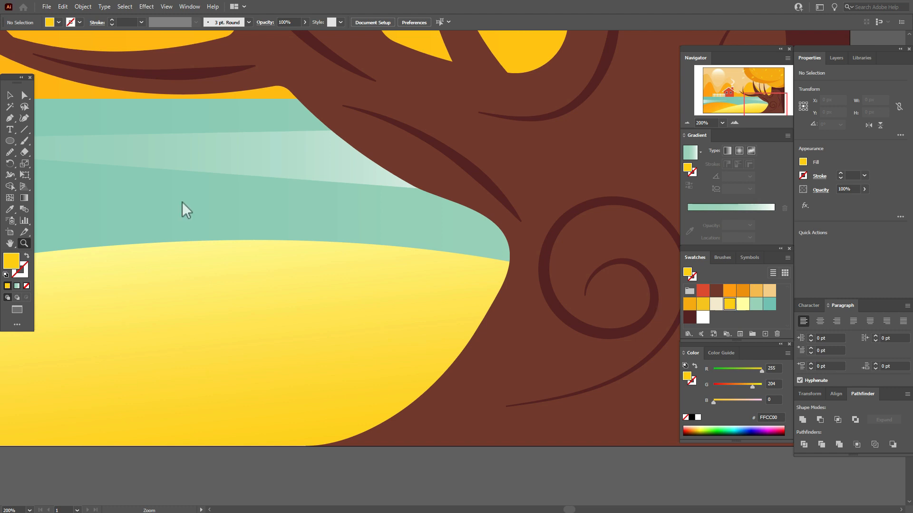
left_click(9, 141)
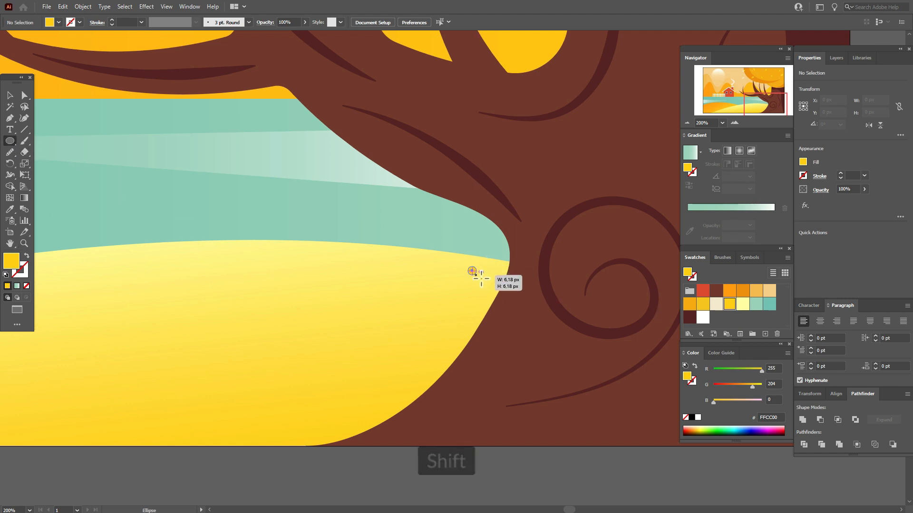
left_click_drag(469, 268, 474, 274)
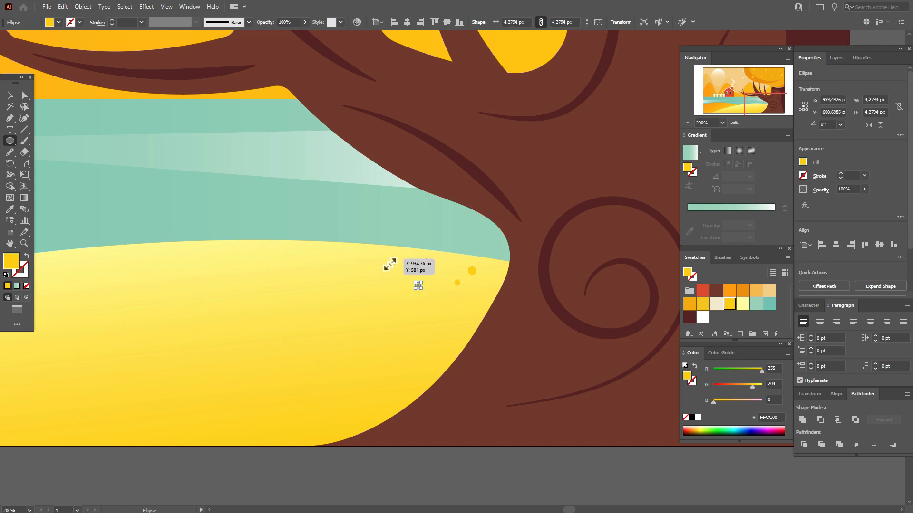
mouse_move(335, 268)
left_mouse_down()
mouse_move(340, 274)
mouse_move(355, 257)
mouse_move(382, 284)
left_mouse_up()
left_click_drag(296, 251, 310, 262)
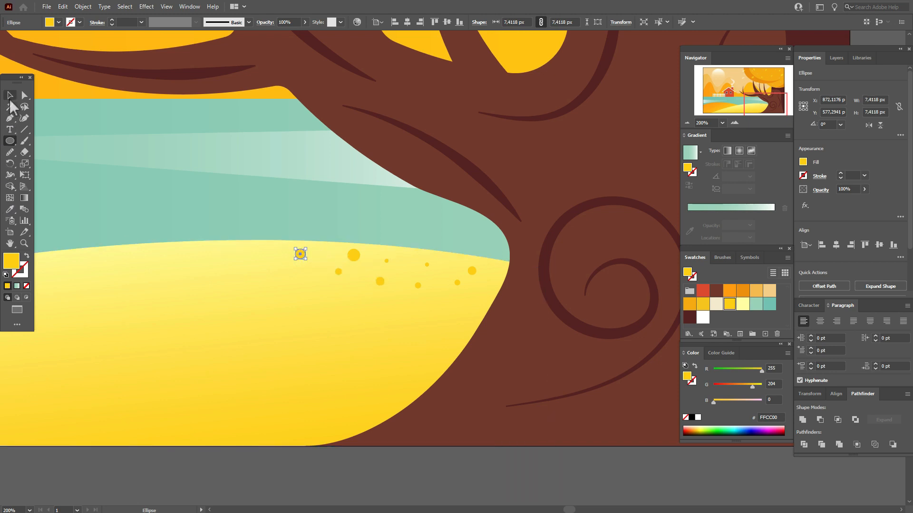
Step: Recolor all the scattered circles on the front hill beside the trunk to pale yellow FFFF99
left_click(10, 95)
left_click(354, 255, "shift")
left_click(337, 271, "shift")
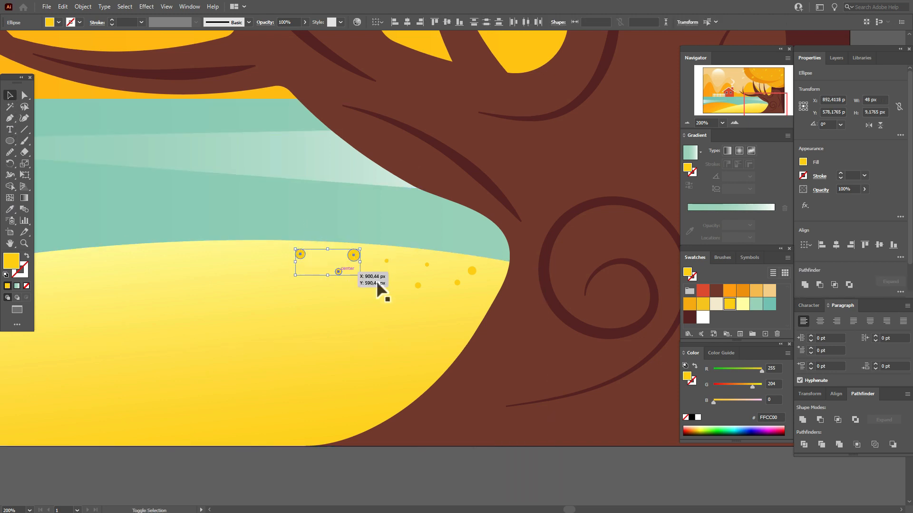
left_click(381, 281, "shift")
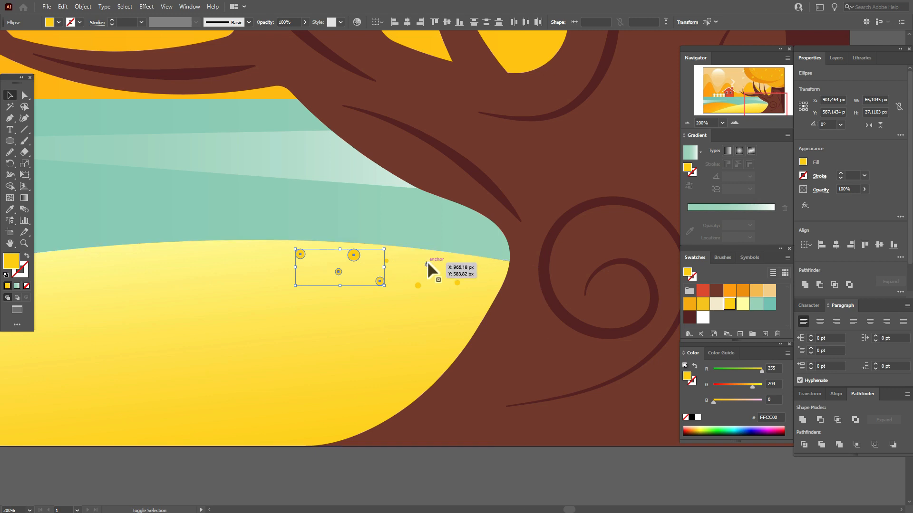
left_click(427, 263, "shift")
left_click(386, 261, "shift")
left_click(418, 285, "shift")
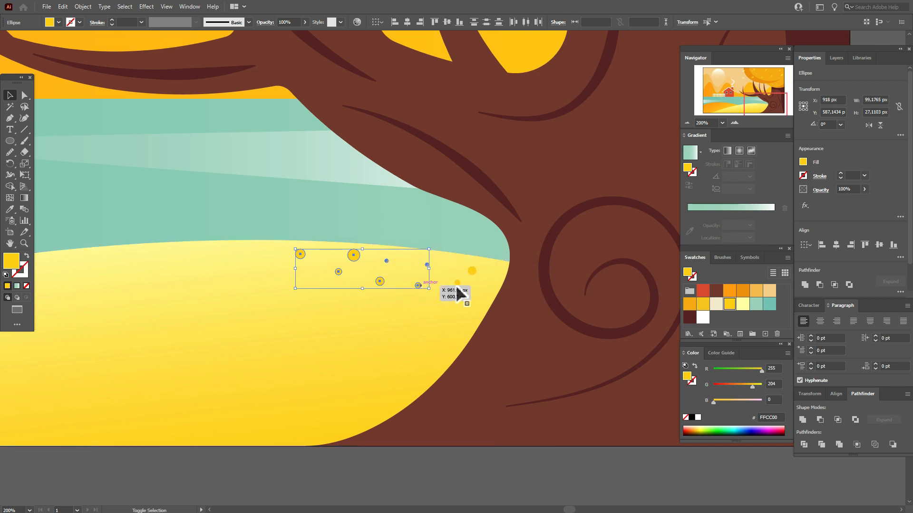
left_click(457, 282, "shift")
left_click(471, 270, "shift")
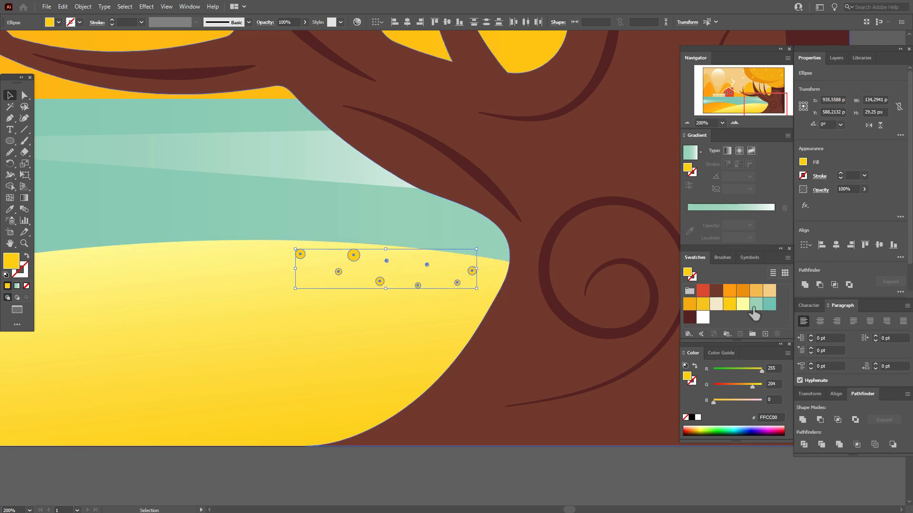
left_click(743, 304)
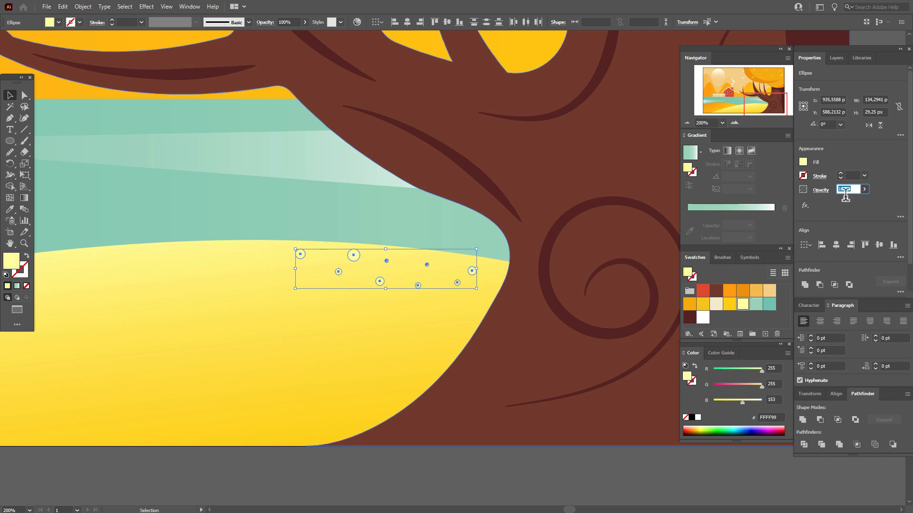
Step: Set the opacity of the scattered circles on the front hill to 50%
type("6")
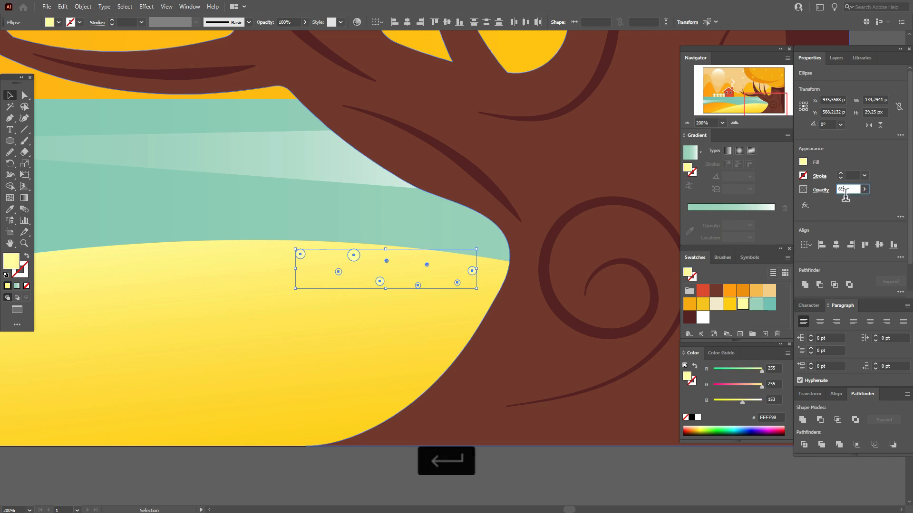
type("5")
key("Return")
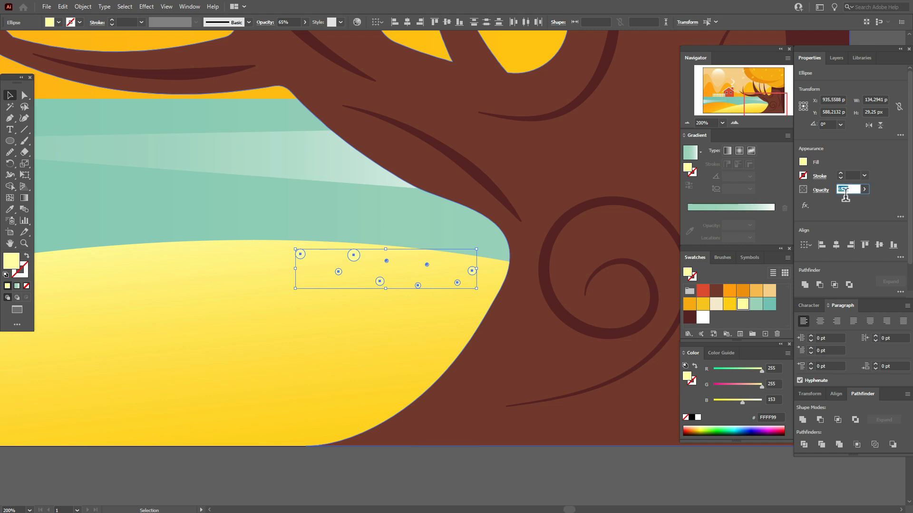
type("50")
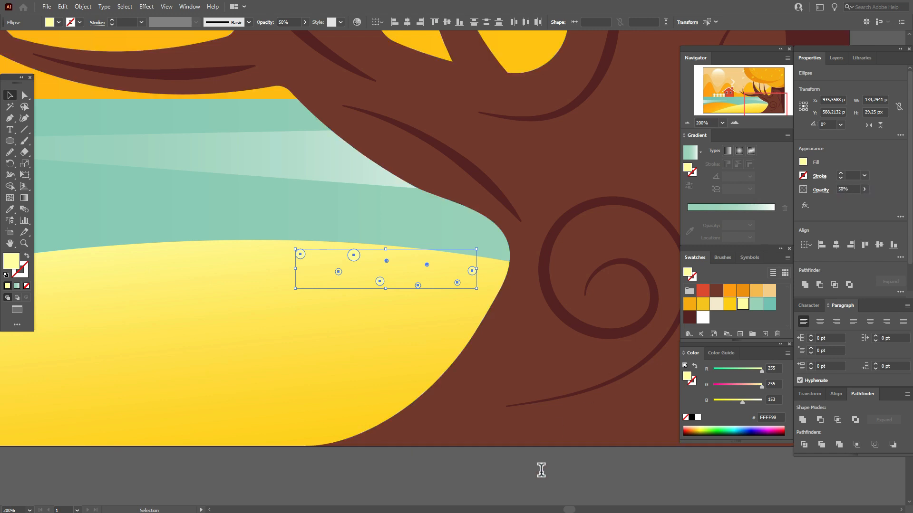
left_click(542, 469)
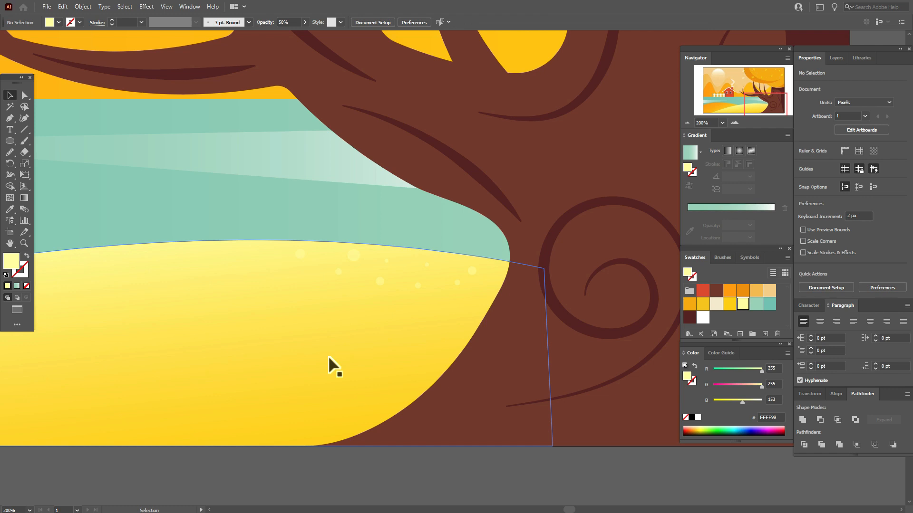
Step: Recolor the largest circle and one small circle near the trunk on the front hill to yellow FFCC00
left_click(354, 256)
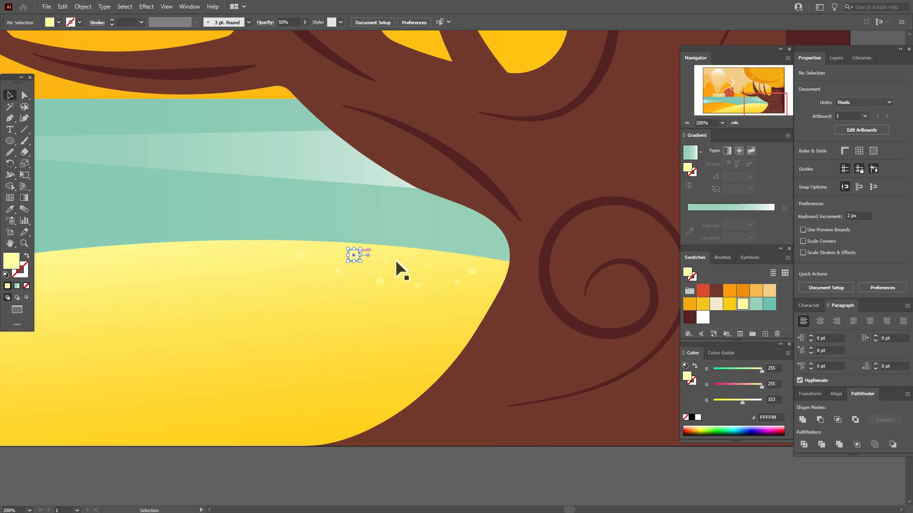
left_click(729, 306)
left_click(622, 447)
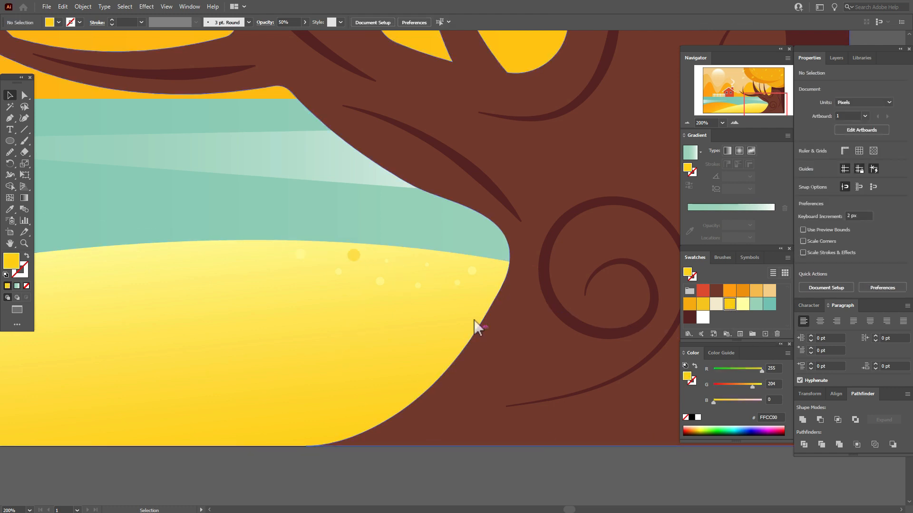
left_click(745, 307)
left_click(457, 283)
left_click(728, 305)
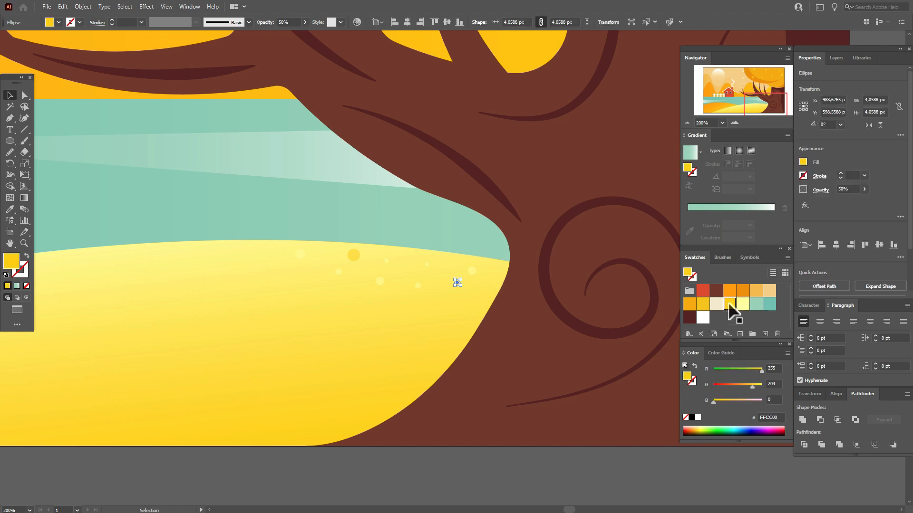
left_click(549, 448)
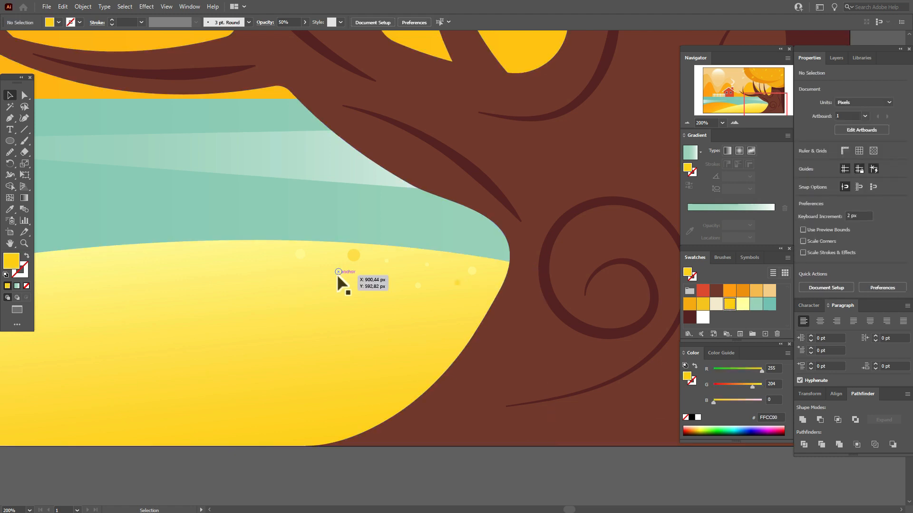
Step: Move the small pale circle below the largest yellow one slightly down and to the left
left_click_drag(337, 273, 330, 279)
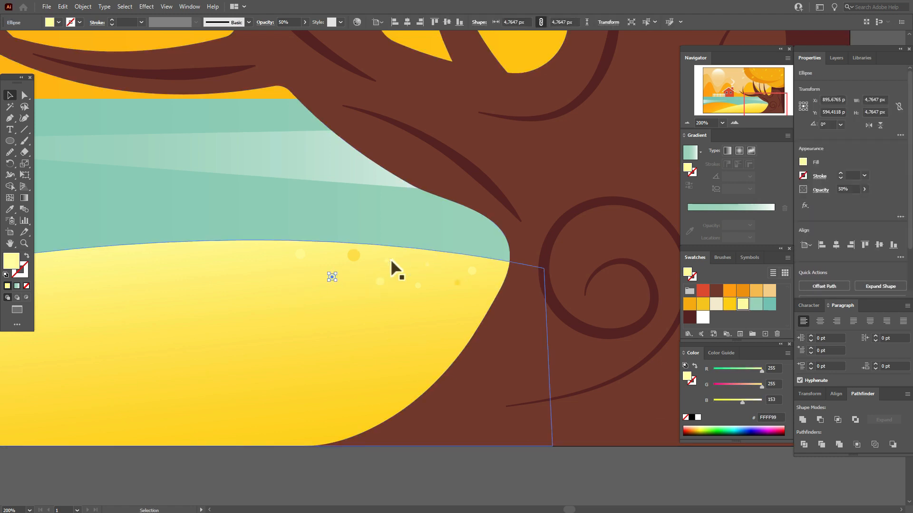
left_click(389, 260)
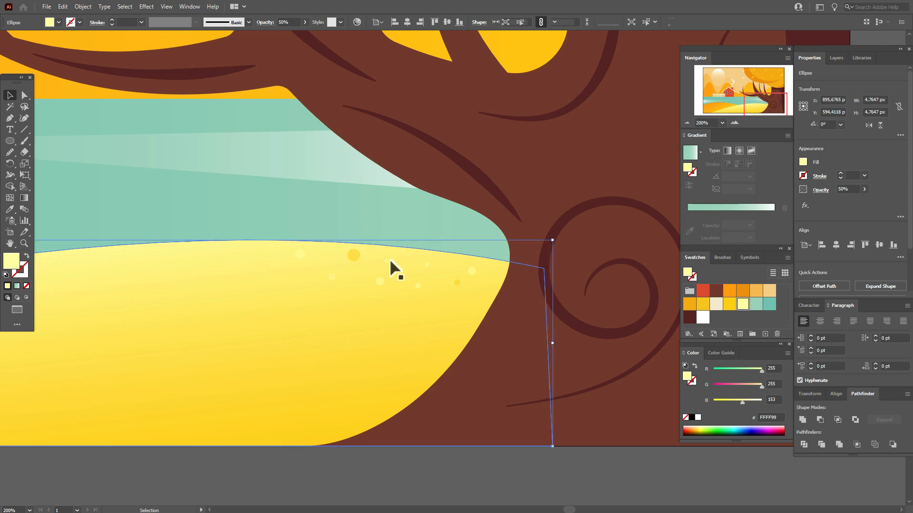
left_click(479, 460)
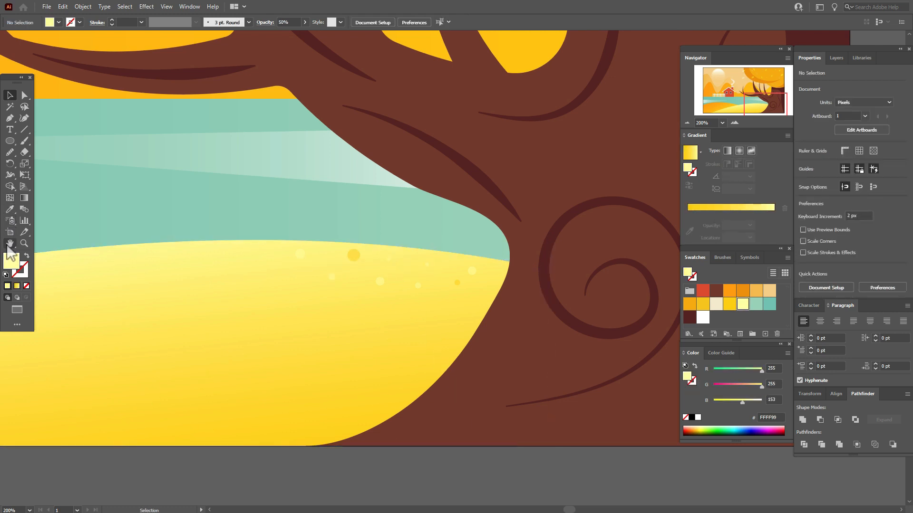
Step: Draw a scatter of small yellow FFCC00 circles of varied size along the orange hill's upper left edge
left_click(9, 244)
left_click_drag(130, 327, 449, 336)
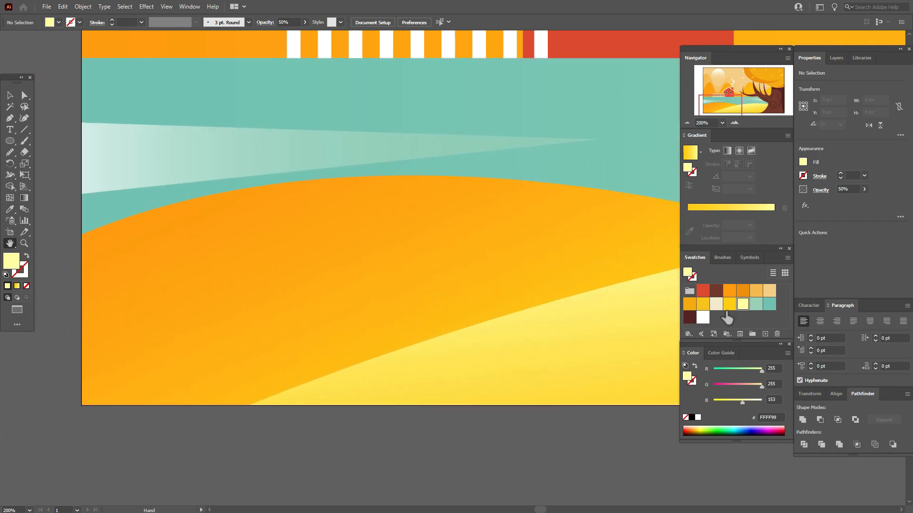
left_click(730, 303)
left_click(9, 140)
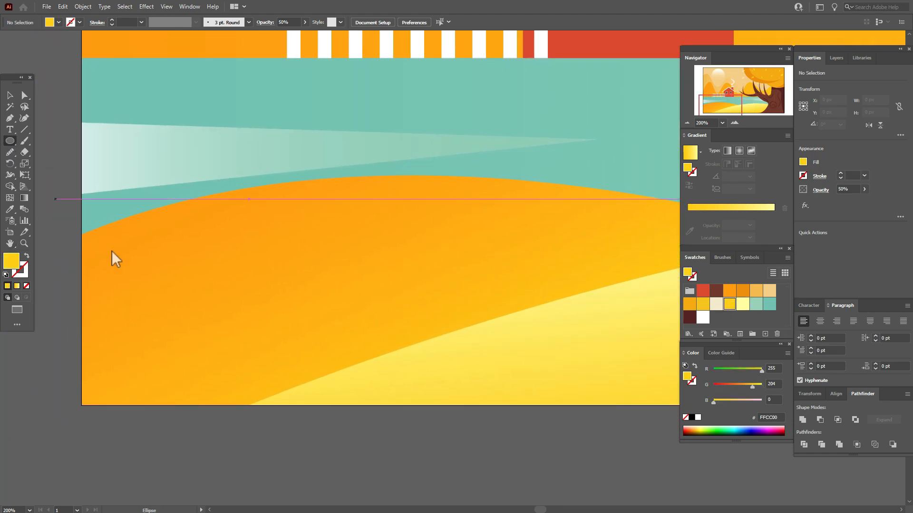
left_click_drag(93, 246, 99, 252)
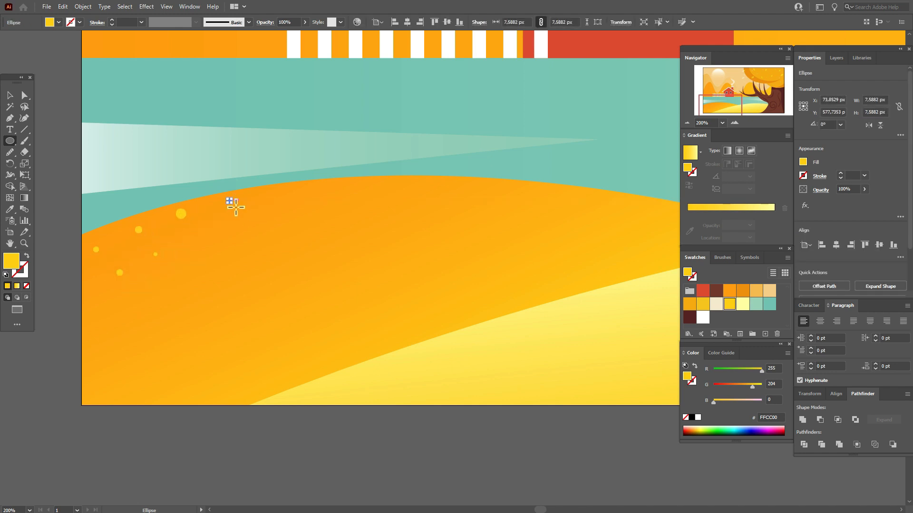
left_click_drag(204, 214, 210, 219)
left_click_drag(267, 191, 272, 197)
Step: Fill the last-drawn circle and the tiny lower one on the orange hill with cream F4EBCA at 50% opacity
left_click(11, 96)
left_click(155, 255, "shift")
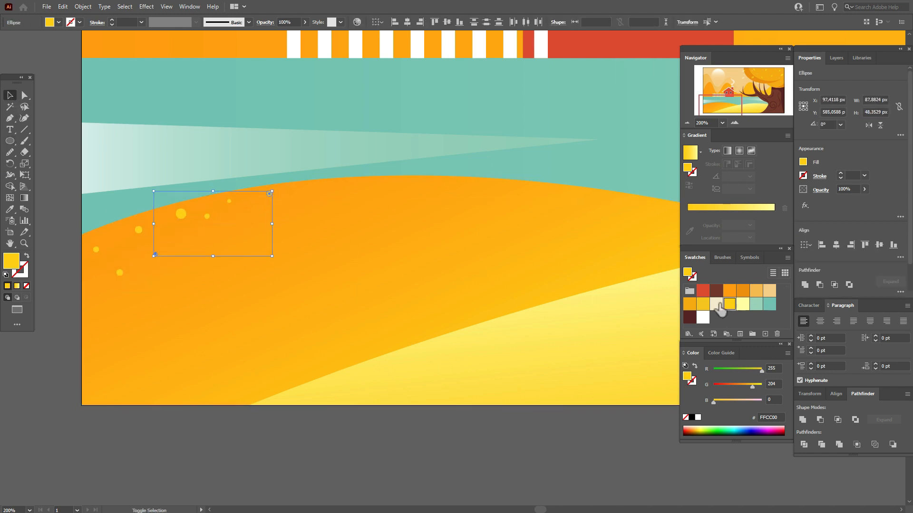
left_click(716, 304)
left_click(845, 190)
type("50")
key("Return")
left_click(77, 198)
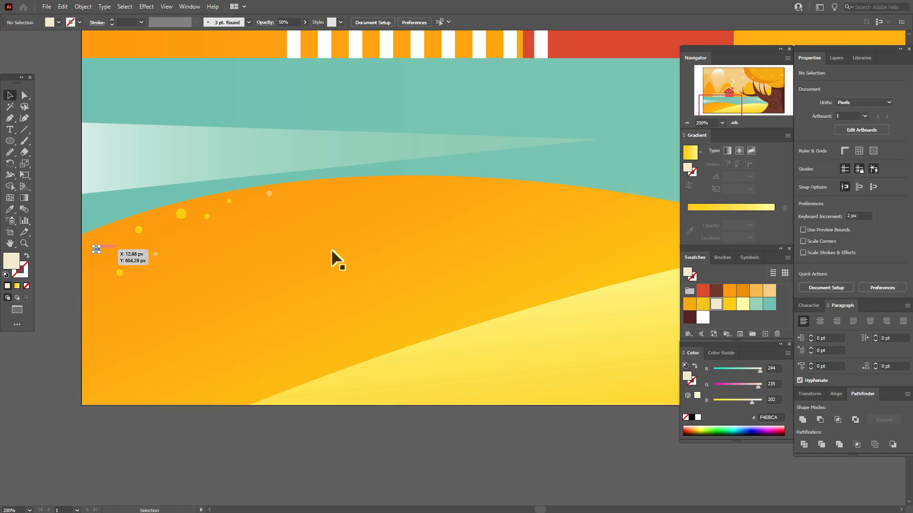
Step: Give the leftmost cream F4EBCA circle on the orange hill an opacity of 85%
left_click_drag(861, 191, 845, 192)
type("85")
key("Return")
left_click(69, 194)
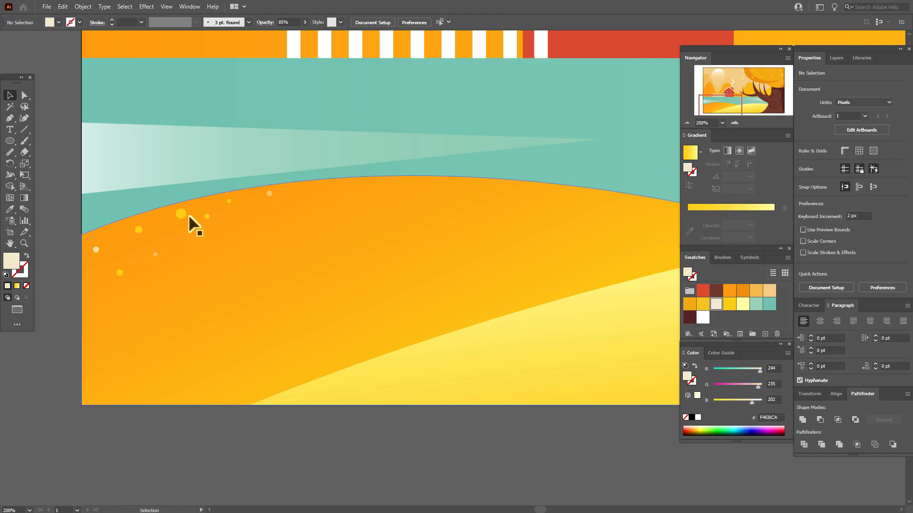
Step: Fill the largest circle on the orange hill with cream F4EBCA at 75% opacity
left_click(181, 214)
left_click(716, 304)
type("75")
key("Return")
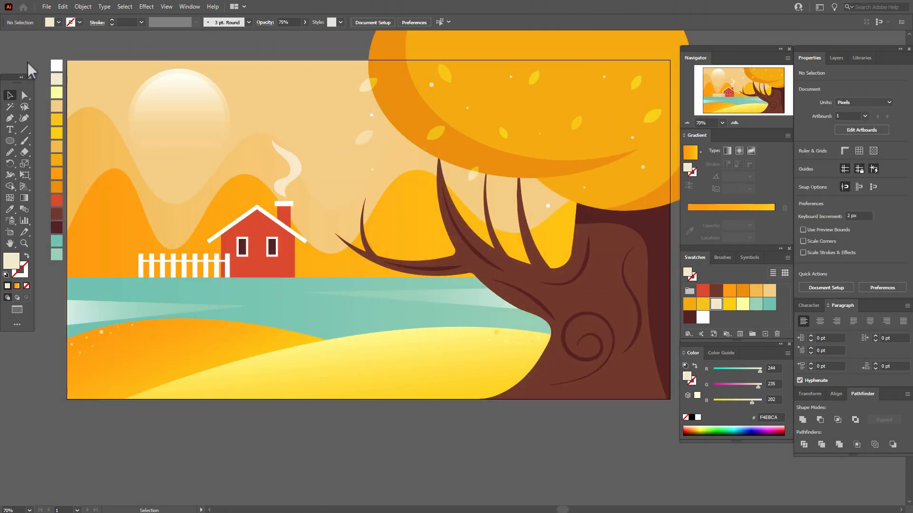
Step: Draw three white circles of decreasing size rising diagonally from the orange hill to beside the fence, the smallest about 27 px wide
left_click(10, 141)
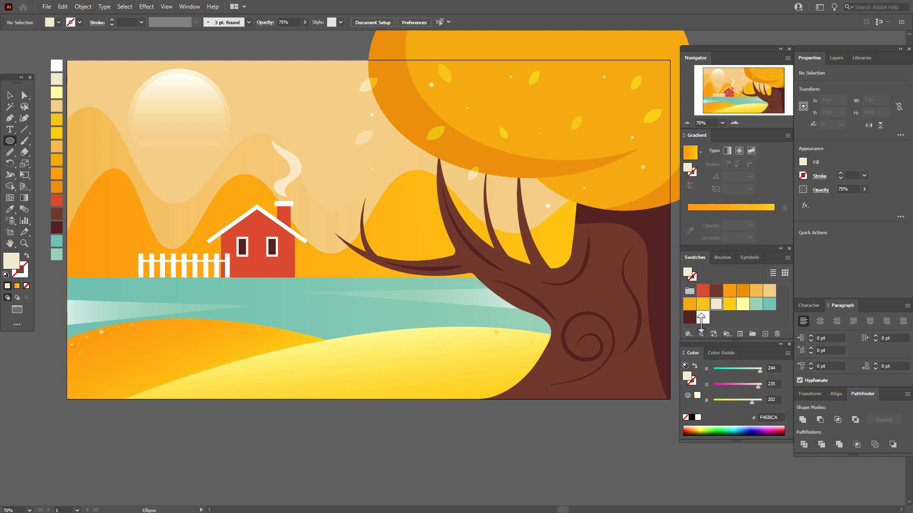
left_click(701, 317)
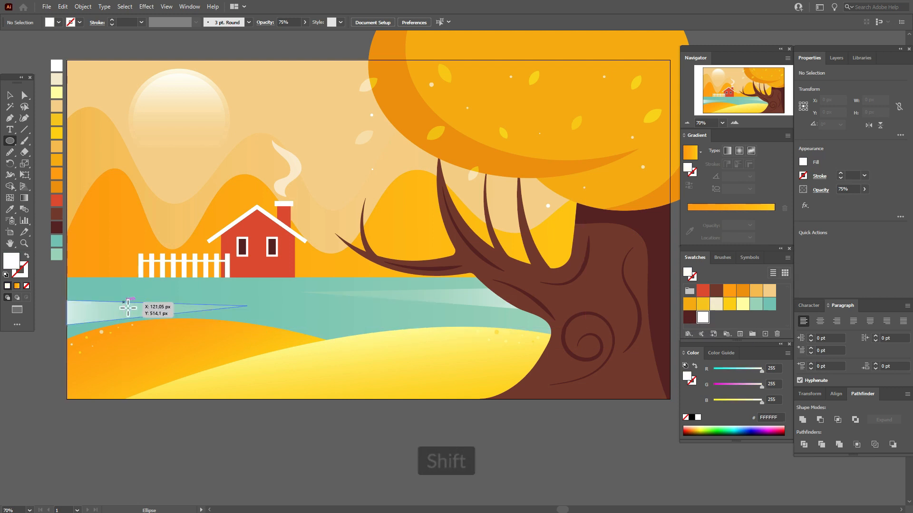
mouse_move(124, 303)
left_mouse_down()
mouse_move(157, 335)
mouse_move(138, 313)
left_mouse_up()
left_click_drag(103, 267, 116, 279)
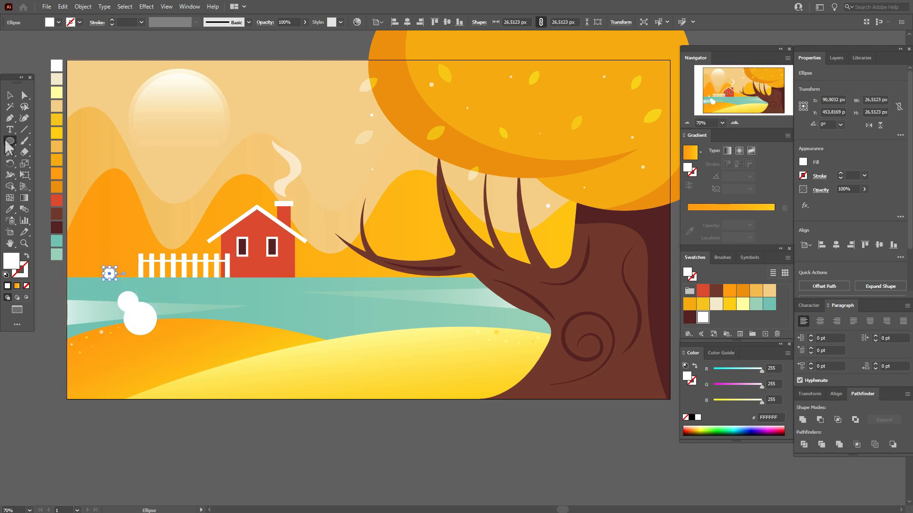
Step: Set the opacity of the three large white circles beside the fence to 20%
left_click(10, 95)
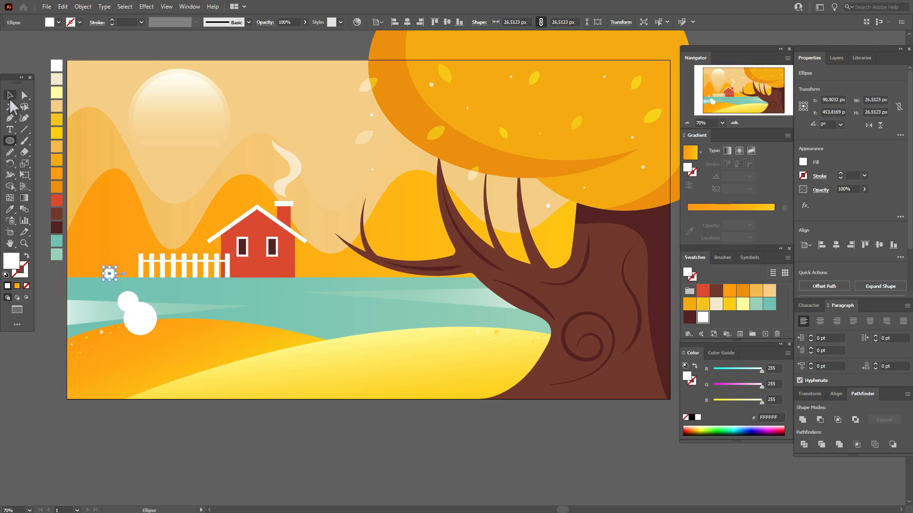
left_click(149, 323, "shift")
left_click(127, 301, "shift")
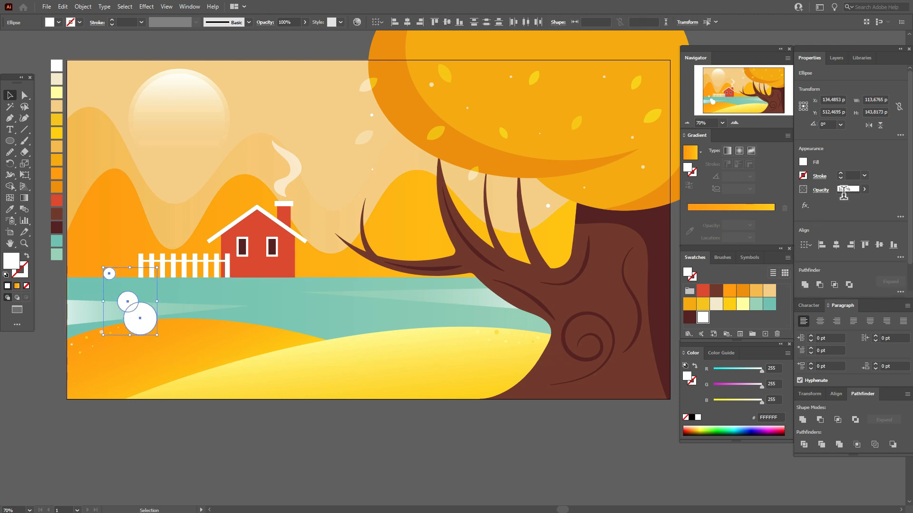
type("20")
key("Return")
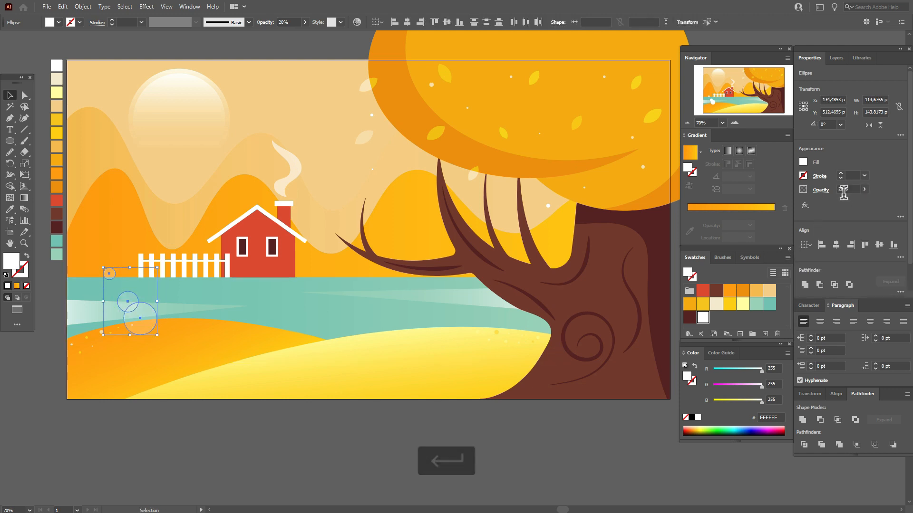
left_click(343, 54)
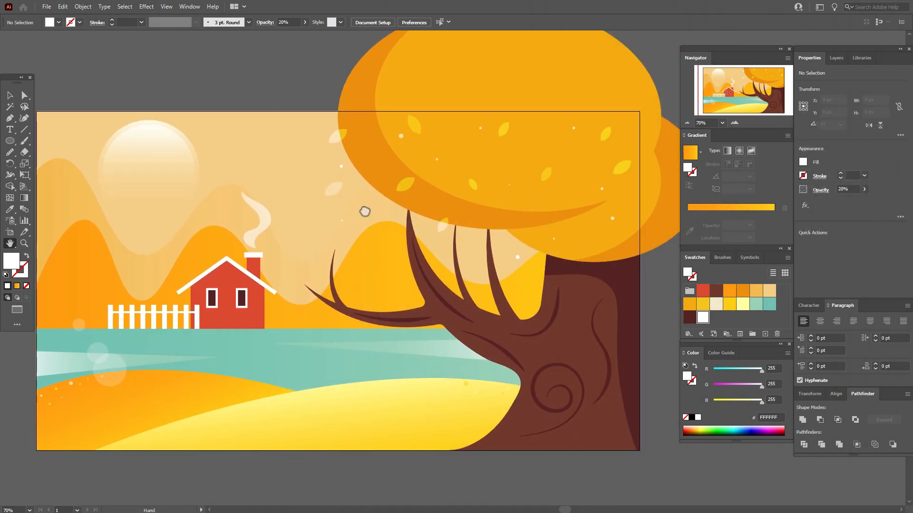
Step: Trim the tree foliage extending above and to the right of the artboard using Shape Builder with the sky background and foliage shapes
key("v")
left_click(218, 139)
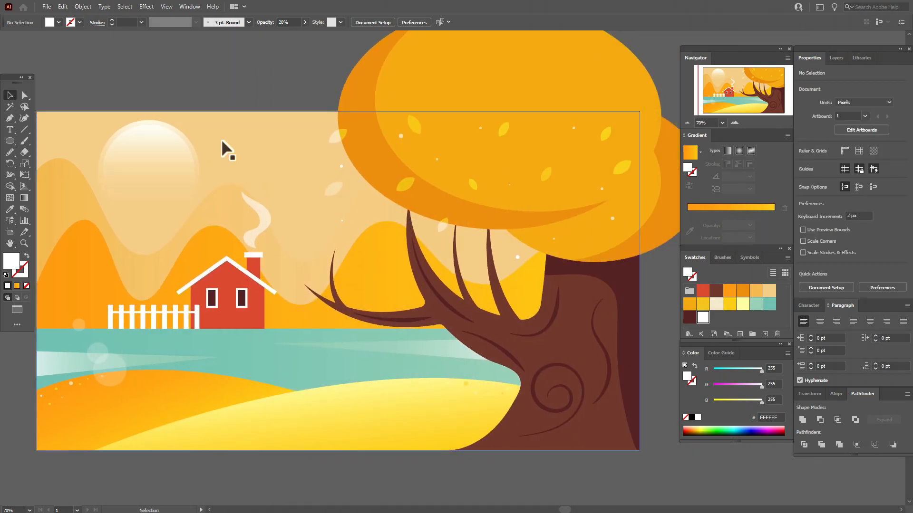
left_click(365, 85, "shift")
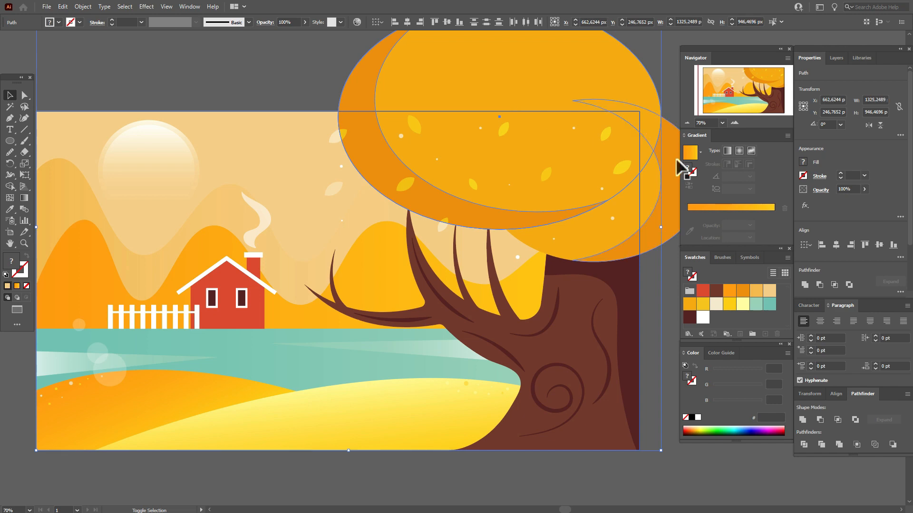
left_click(648, 184, "shift")
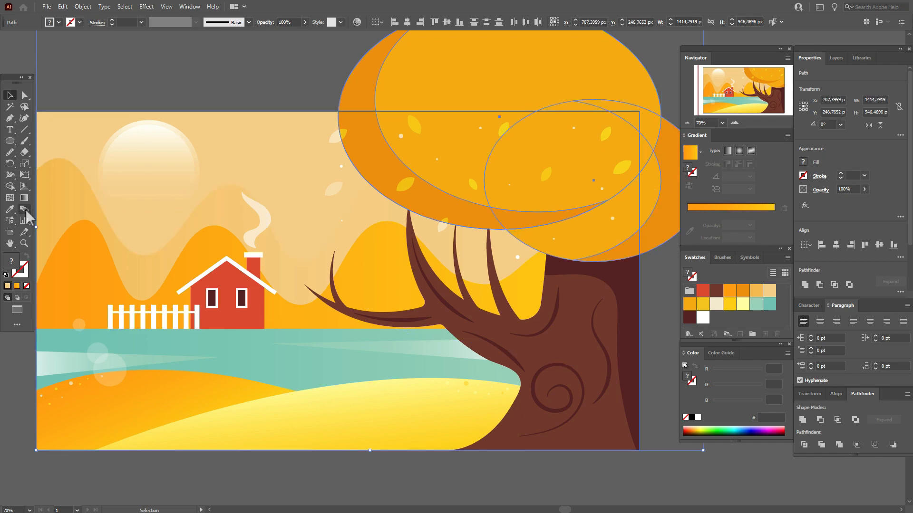
left_click(12, 186)
left_click(361, 94, "alt")
left_click(405, 94, "alt")
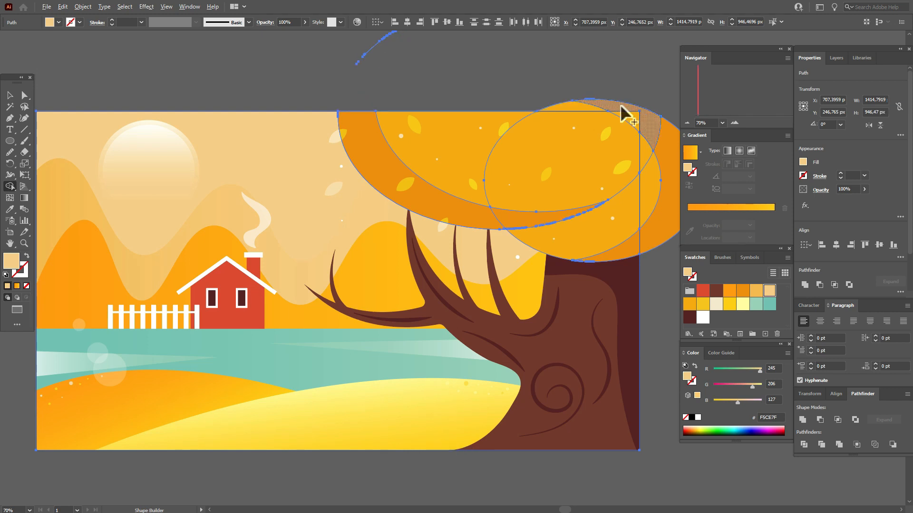
left_click(622, 107, "alt")
left_click(667, 149, "alt")
left_click(653, 160, "alt")
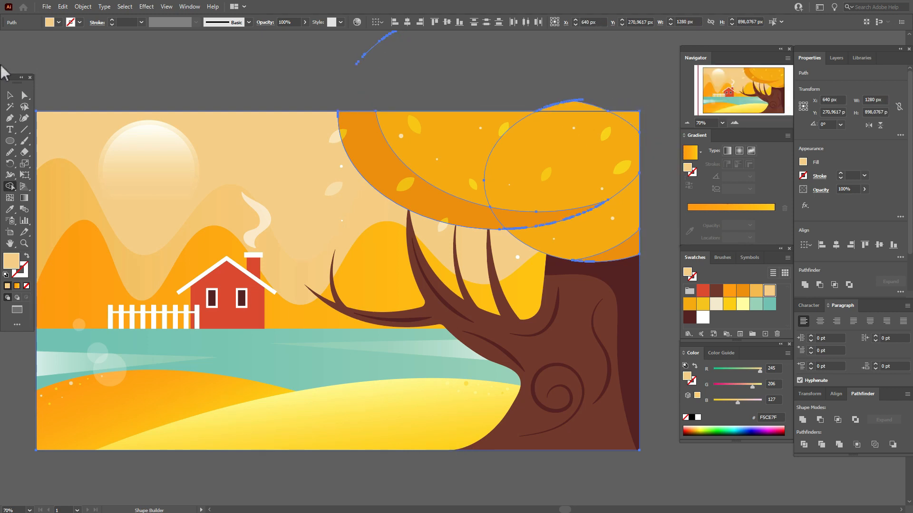
Step: Remove the remaining foliage bulge above the artboard's upper edge by subtracting it from the overlapping foliage and background shapes with Shape Builder
key("v")
left_click(147, 81)
left_click(585, 118)
left_click(303, 141, "shift")
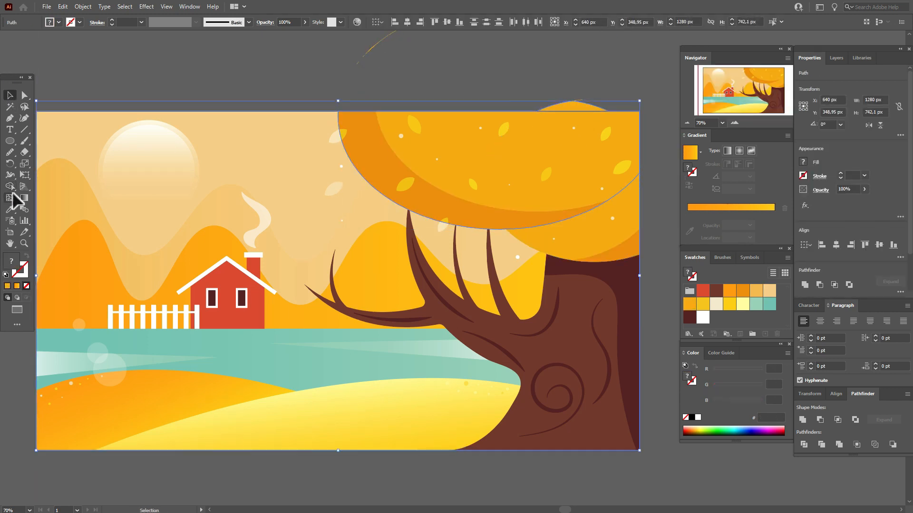
key("shift+m")
key("v")
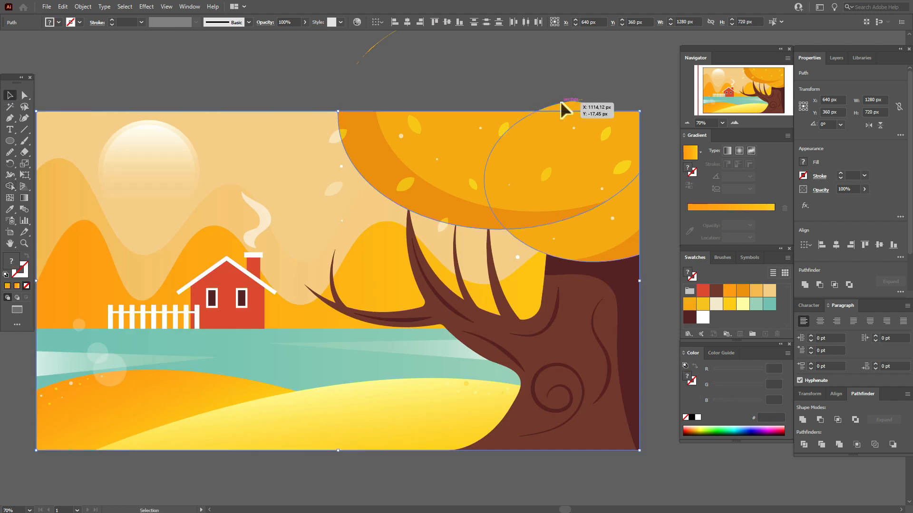
left_click(562, 103)
left_click(262, 146, "shift")
key("shift+m")
left_click(575, 105, "alt")
key("v")
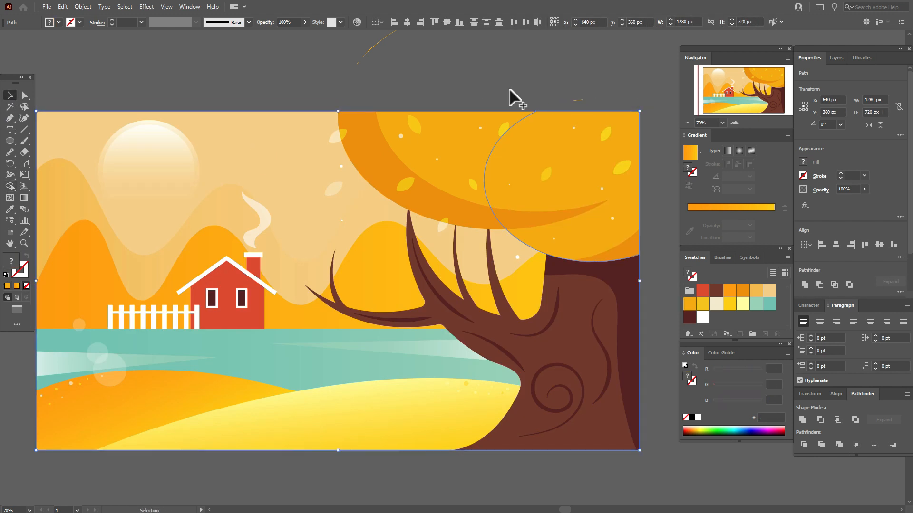
Step: Delete the thin leftover foliage slivers lying above the artboard
left_click(509, 90)
left_click(577, 100)
key("Delete")
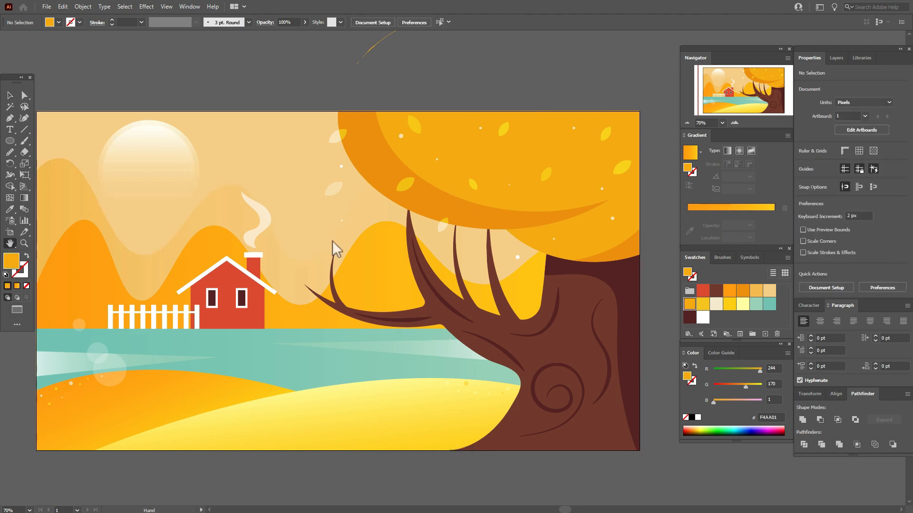
left_click_drag(333, 249, 301, 312)
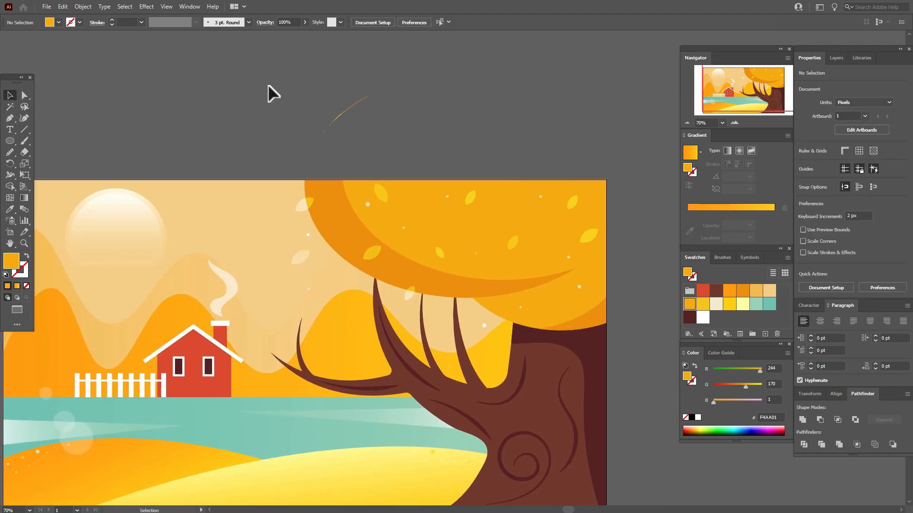
left_click_drag(267, 92, 412, 145)
key("Delete")
Step: Delete the column of colour sample squares beside the artboard
left_click(10, 242)
left_click_drag(290, 297, 307, 221)
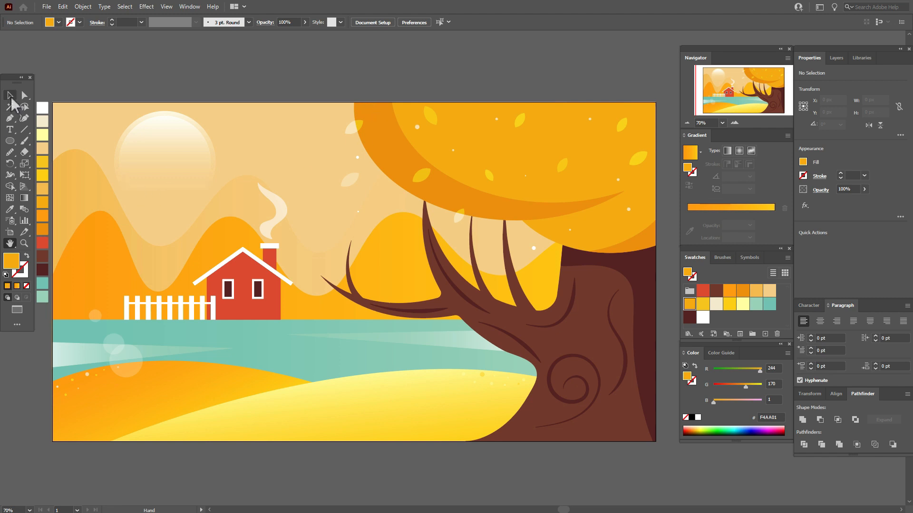
left_click(10, 96)
left_click(256, 268)
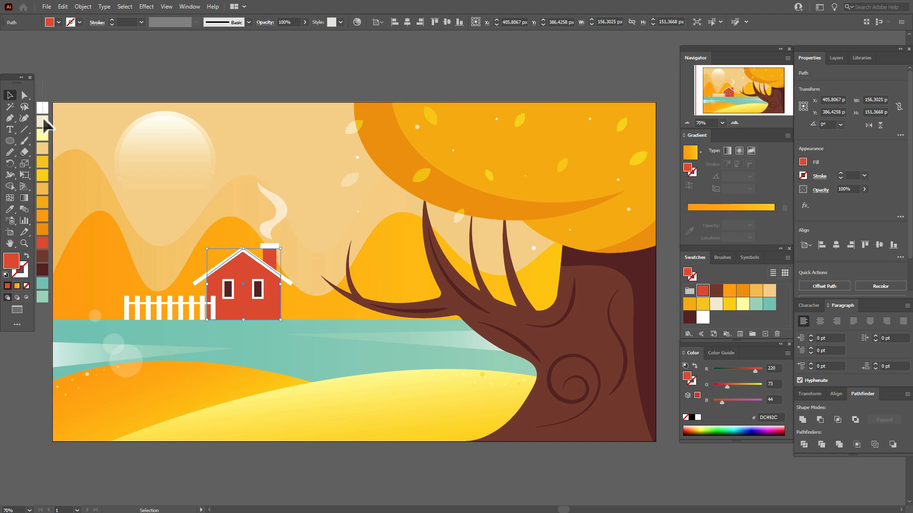
key("Delete")
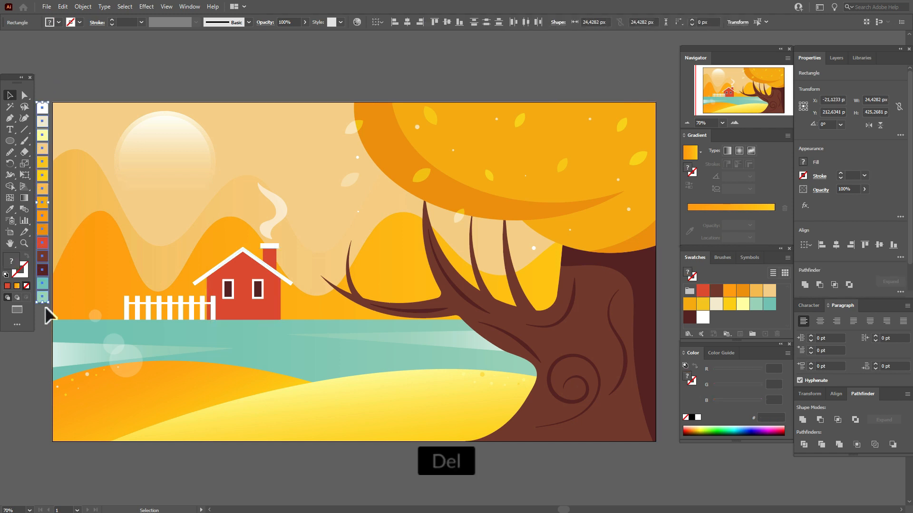
Step: Select all the artwork, expand its appearance, and expand the objects into plain shapes
key("ctrl+a")
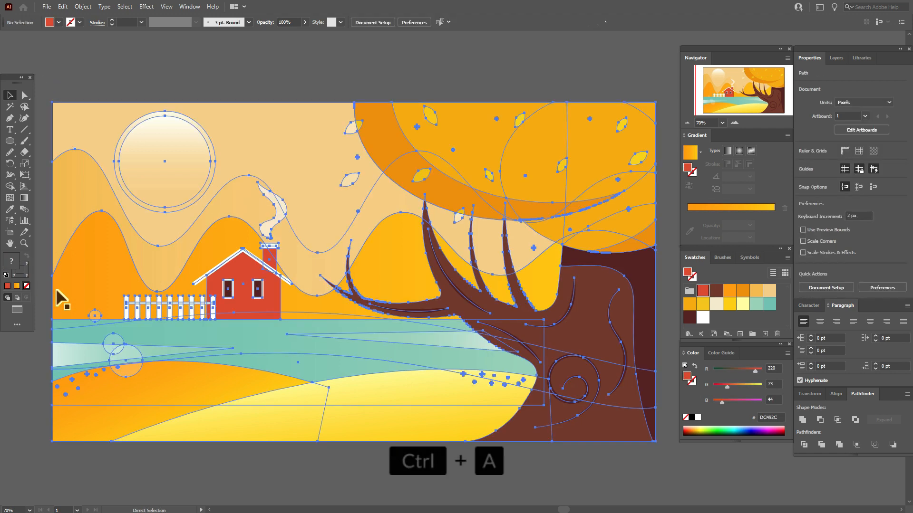
left_click(88, 7)
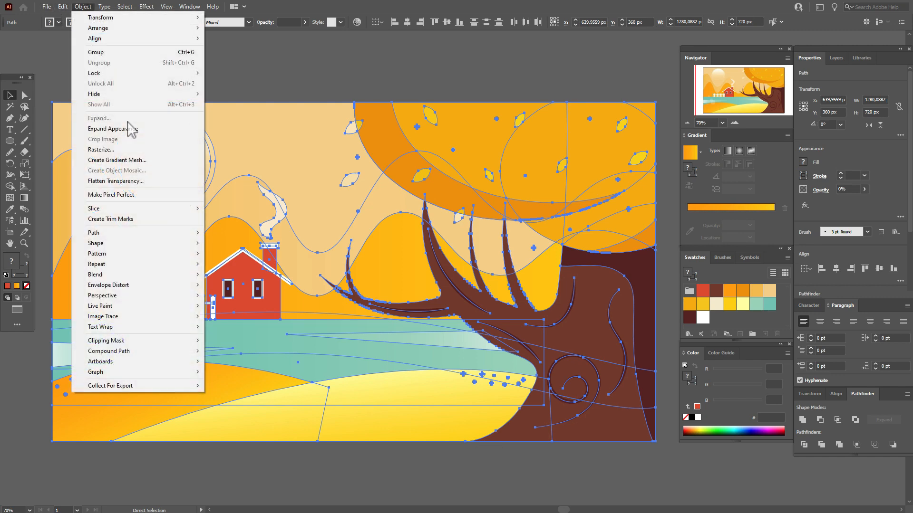
left_click(129, 126)
left_click(88, 7)
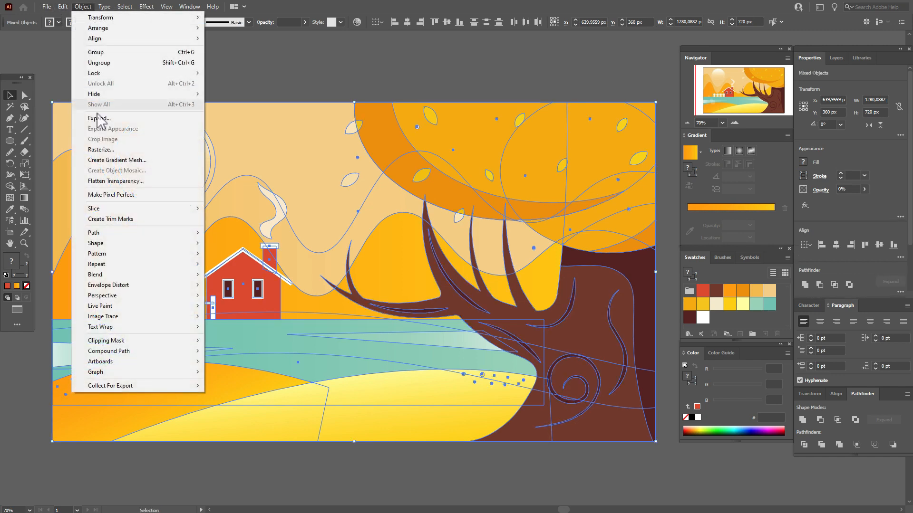
left_click(97, 118)
left_click(433, 305)
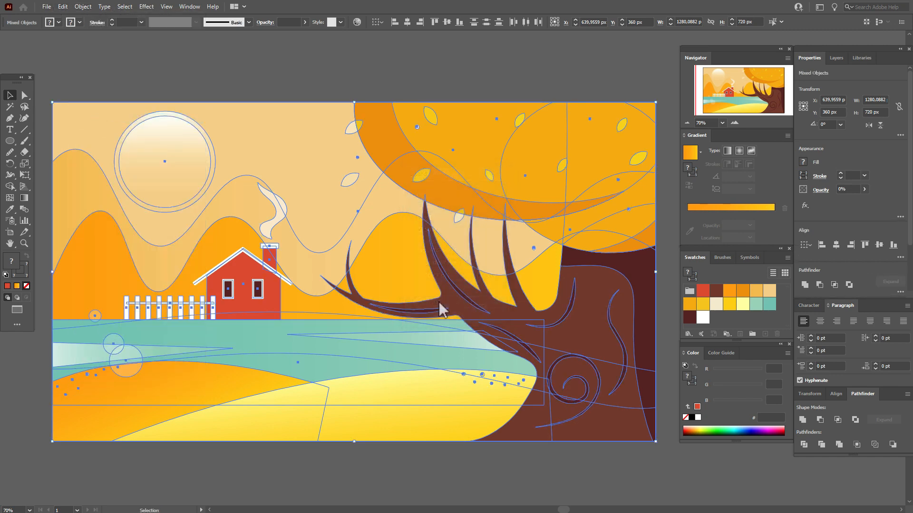
left_click(299, 82)
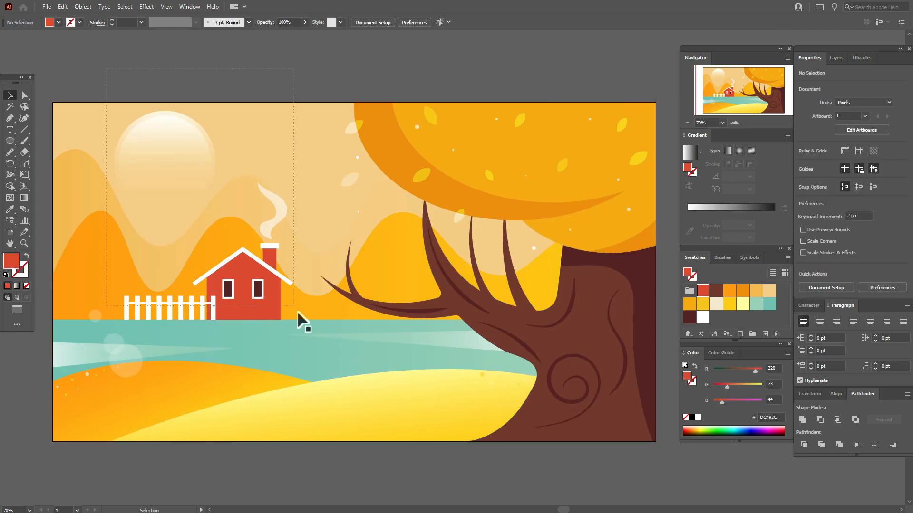
Step: Group the red house, white fence and chimney smoke without the lake or background shapes
left_click(247, 256)
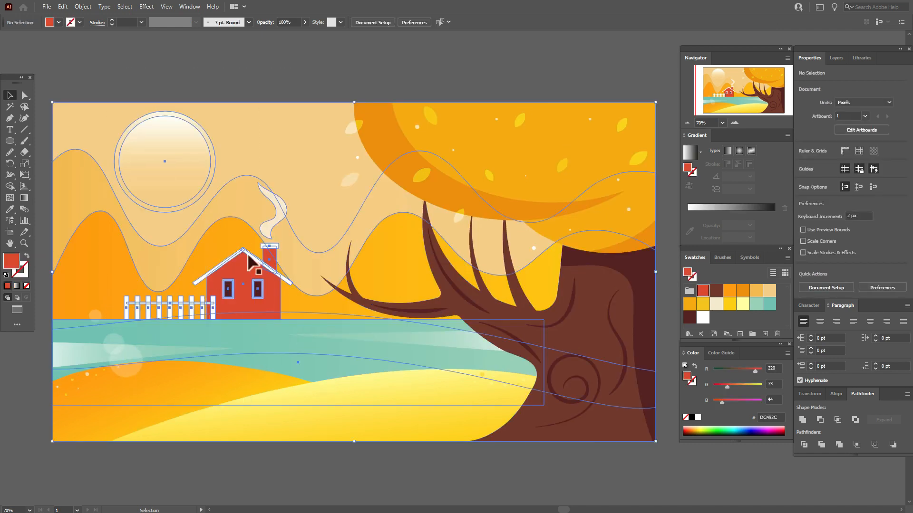
left_click(224, 242)
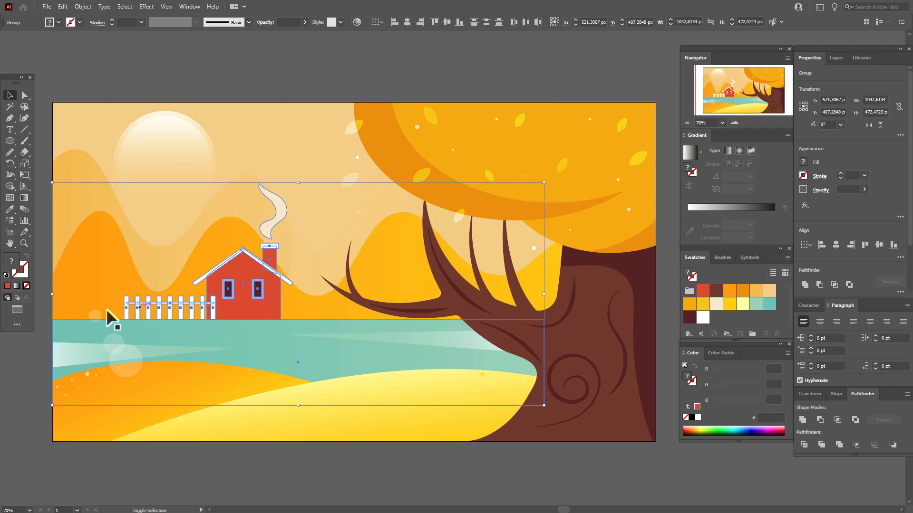
left_click(74, 325, "shift")
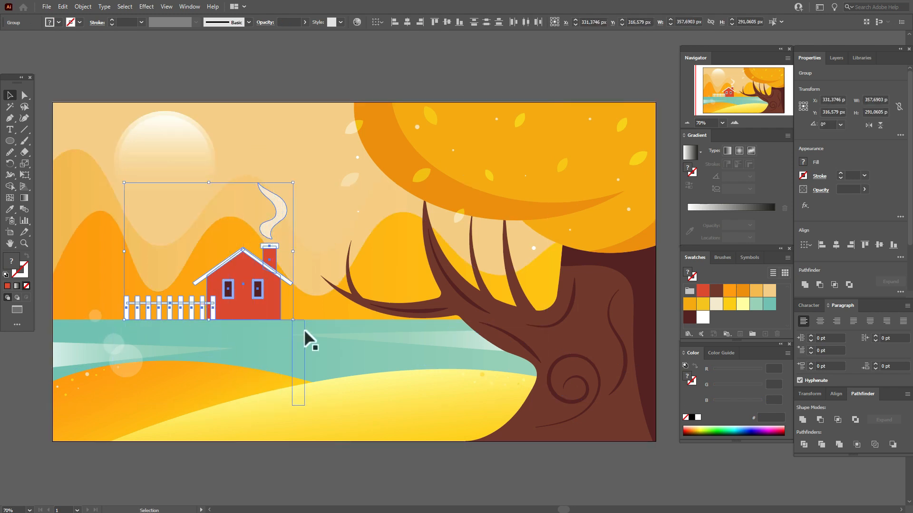
right_click(266, 274)
left_click(298, 347)
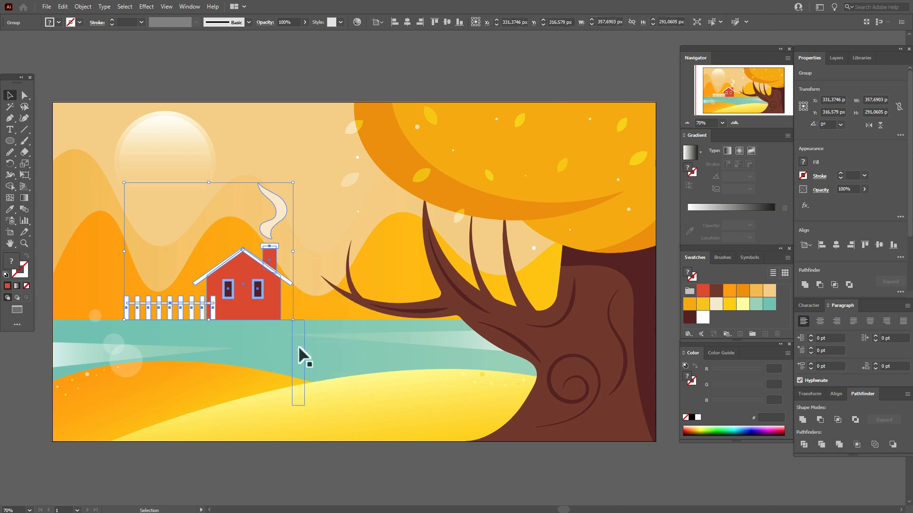
Step: Duplicate the house group and reflect the copy across the horizontal axis
key("ctrl+c")
key("ctrl+v")
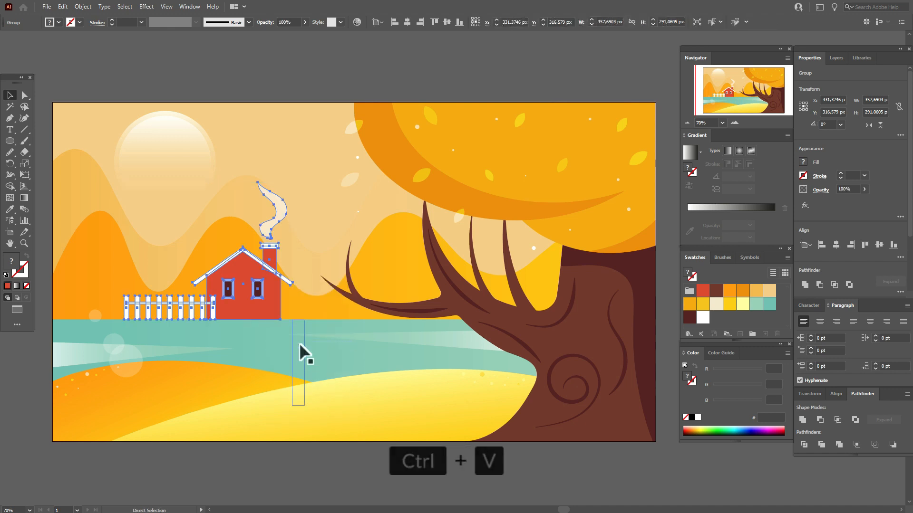
right_click(489, 295)
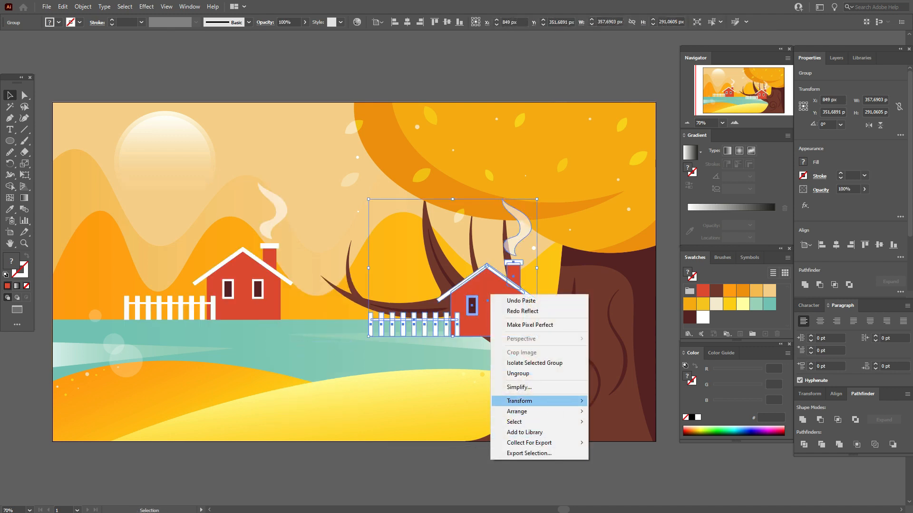
mouse_move(549, 402)
left_click(637, 437)
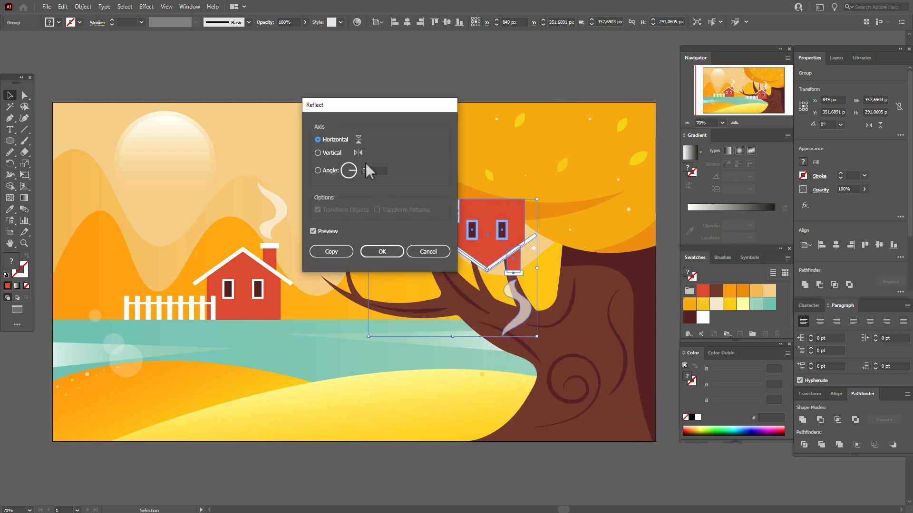
left_click(382, 252)
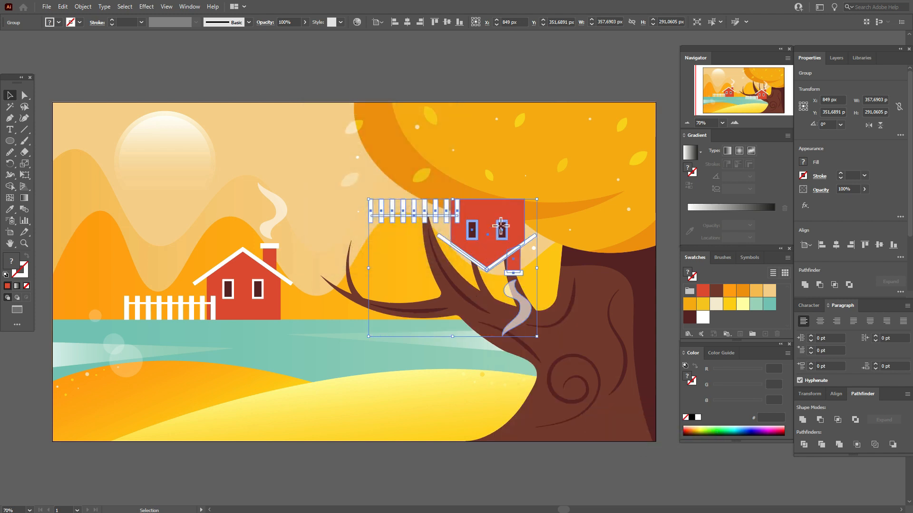
Step: Place the flipped house directly beneath the original at the waterline and align the two groups' horizontal centres
left_click_drag(504, 230, 256, 326)
left_click(261, 306, "shift")
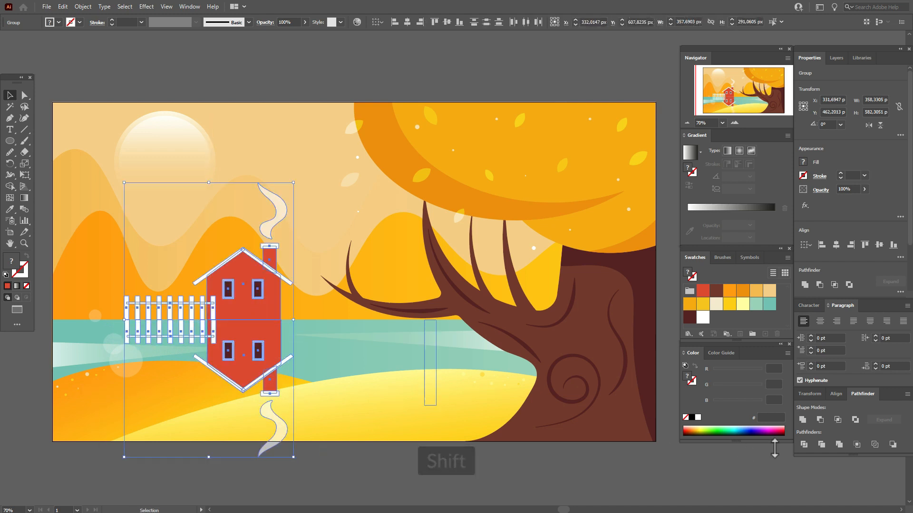
left_click(840, 397)
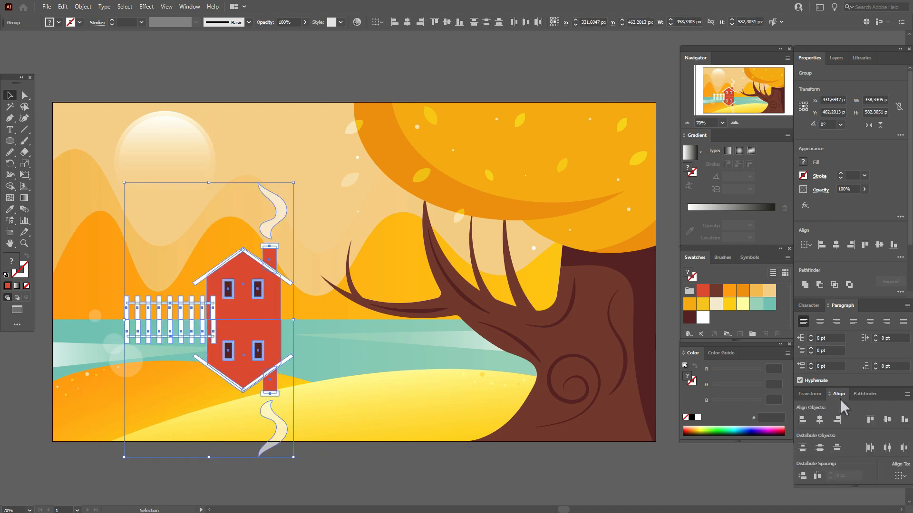
left_click(818, 420)
left_click(362, 96)
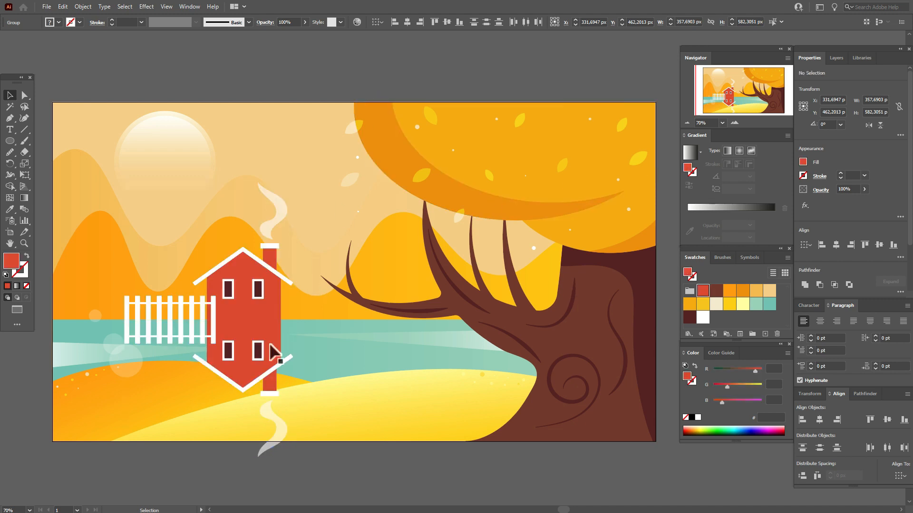
Step: Squash the flipped house group to about 160 px high and set its opacity to 20%
left_click(270, 345)
left_click_drag(209, 457, 210, 399)
left_click(842, 189)
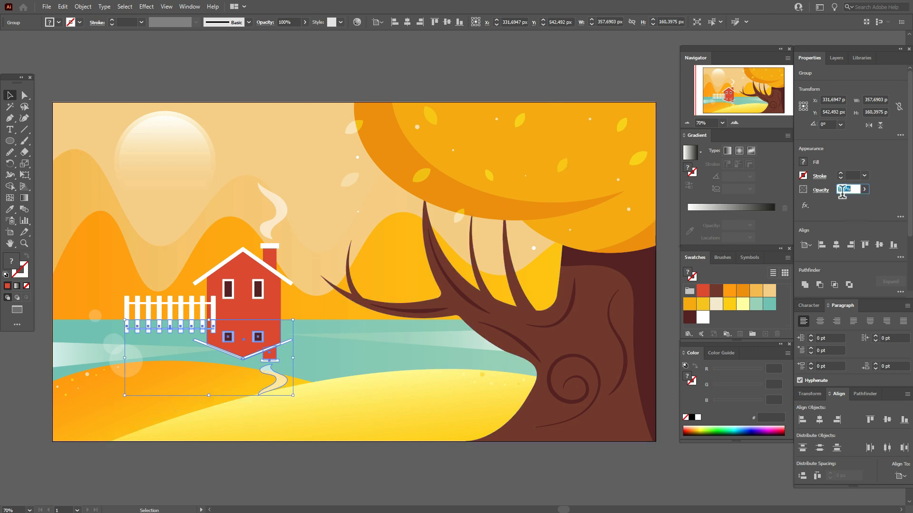
type("20")
key("Return")
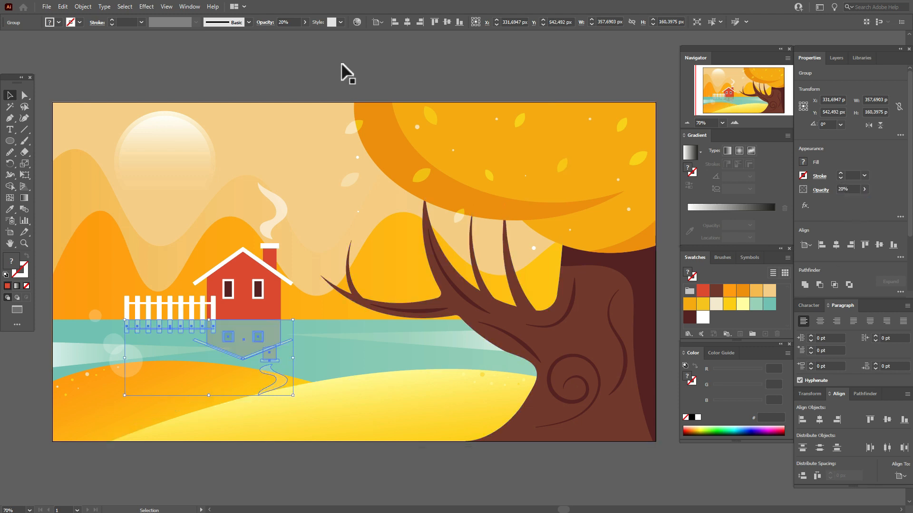
left_click(347, 74)
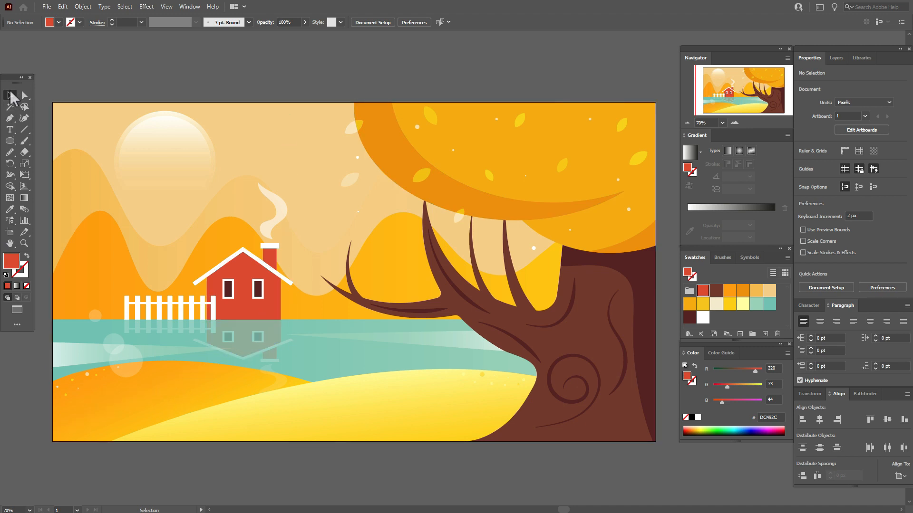
Step: Send the house, its reflection, the lake, hills, sun and sky to the back of the stacking order
left_click_drag(68, 80, 274, 307)
left_click_drag(290, 324, 289, 324)
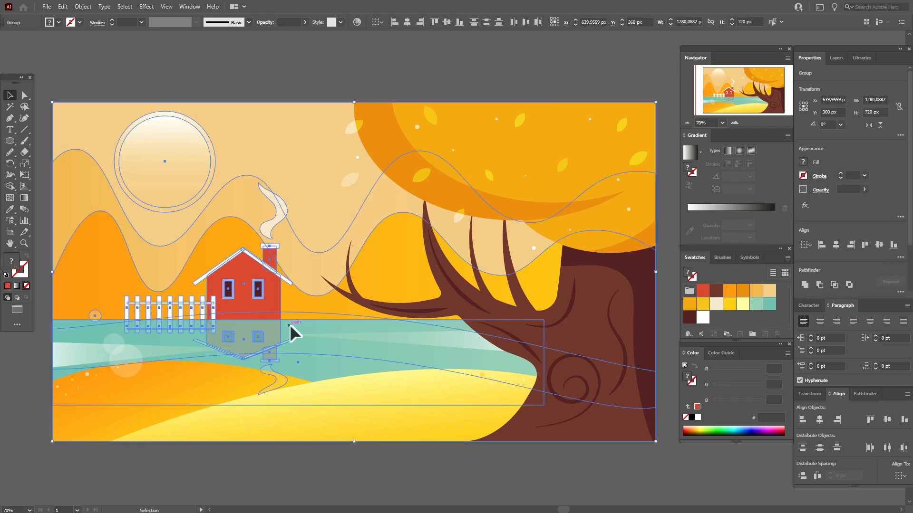
right_click(307, 322)
mouse_move(375, 430)
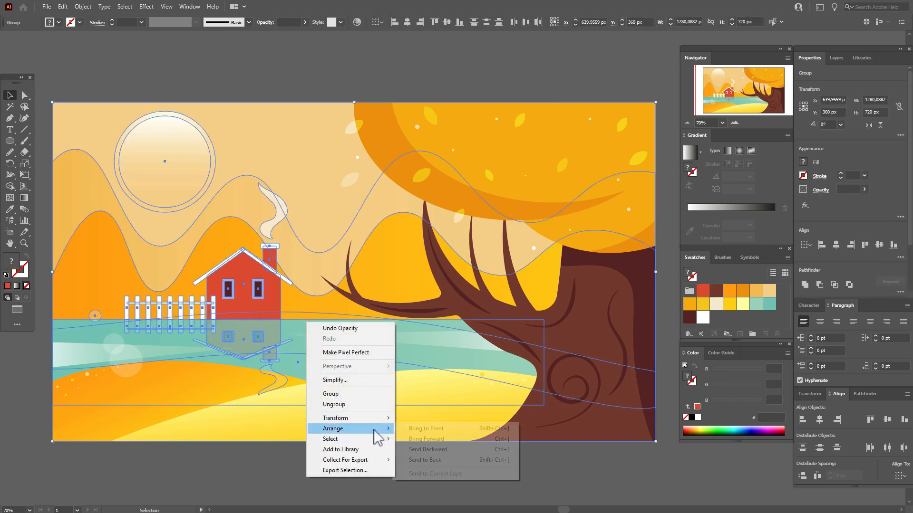
left_click(432, 462)
left_click(284, 84)
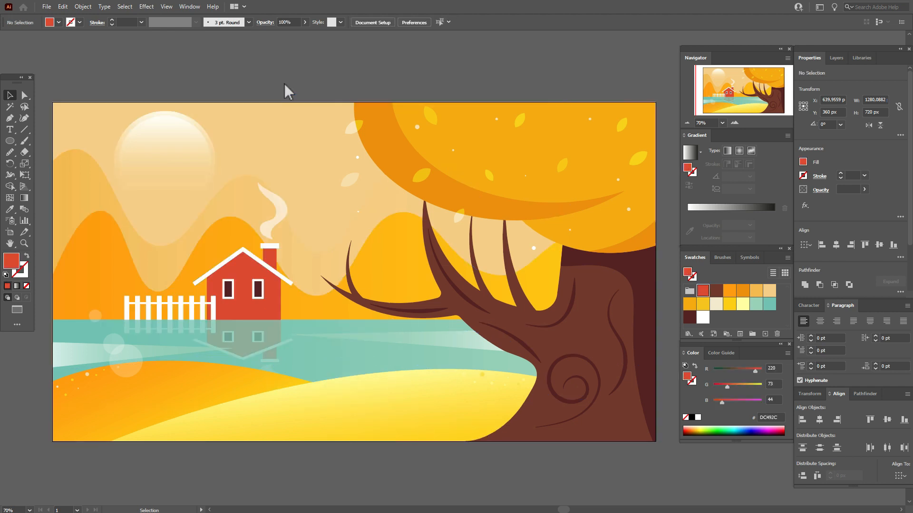